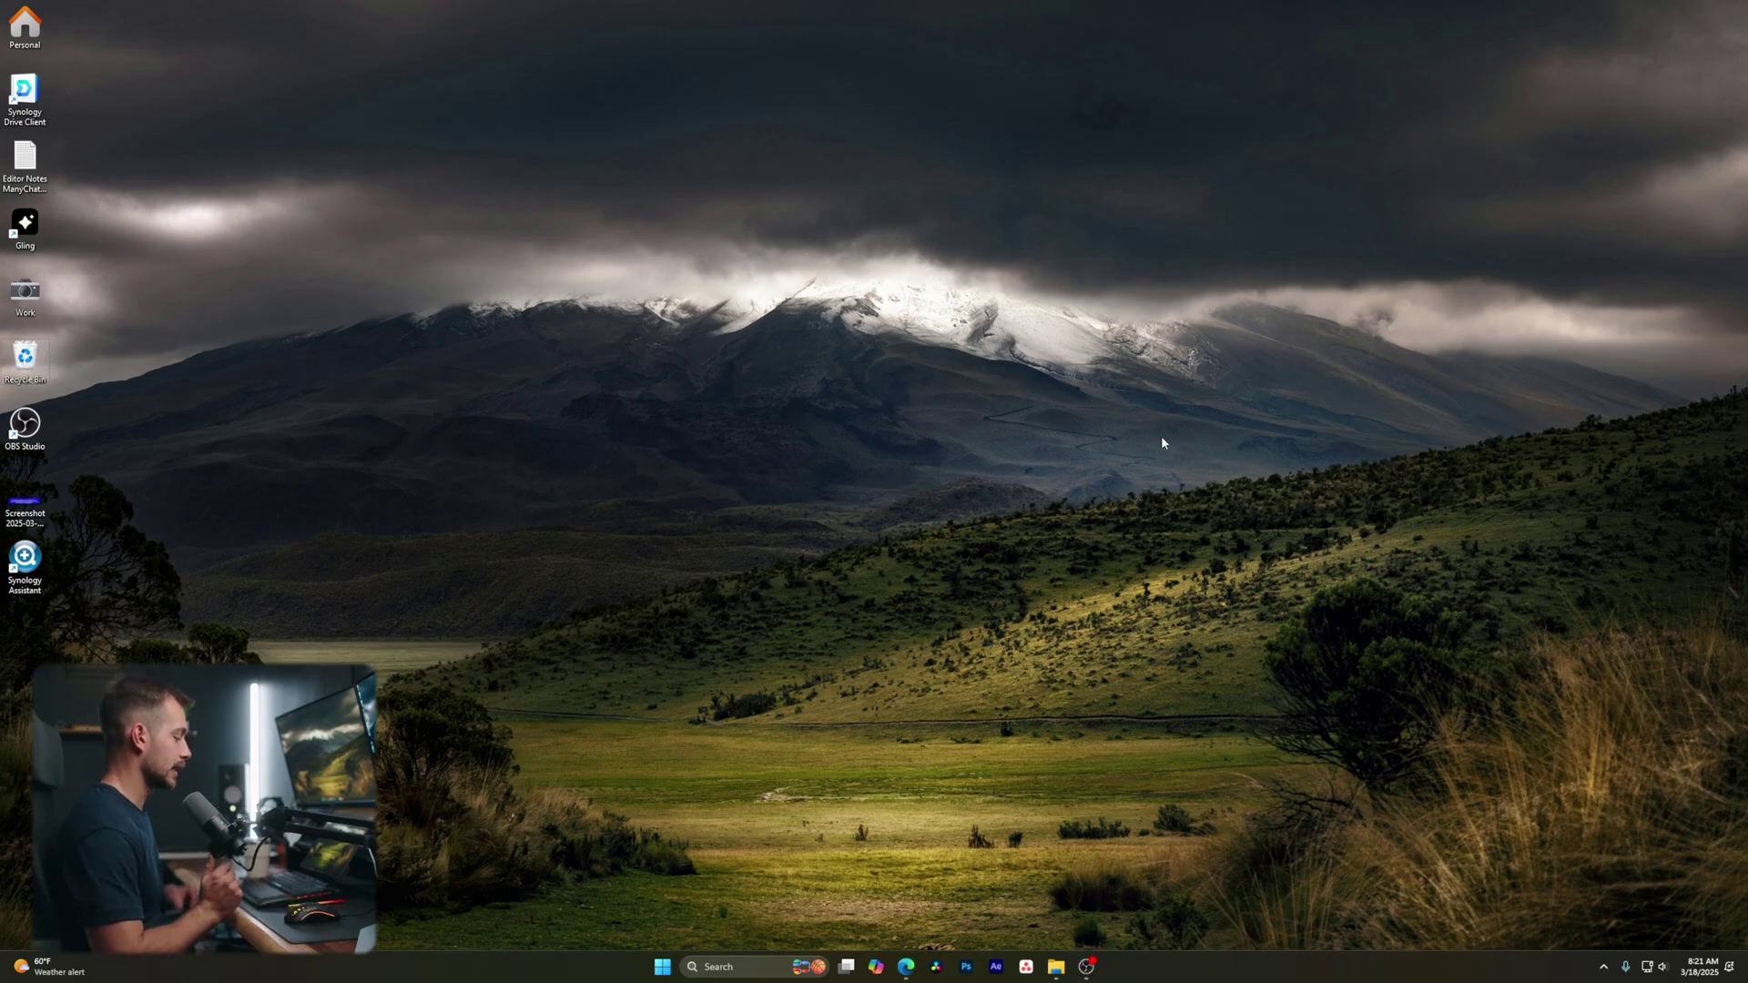
Search the Start menu for 'word' and launch Microsoft Word
{"action": "key", "text": "super"}
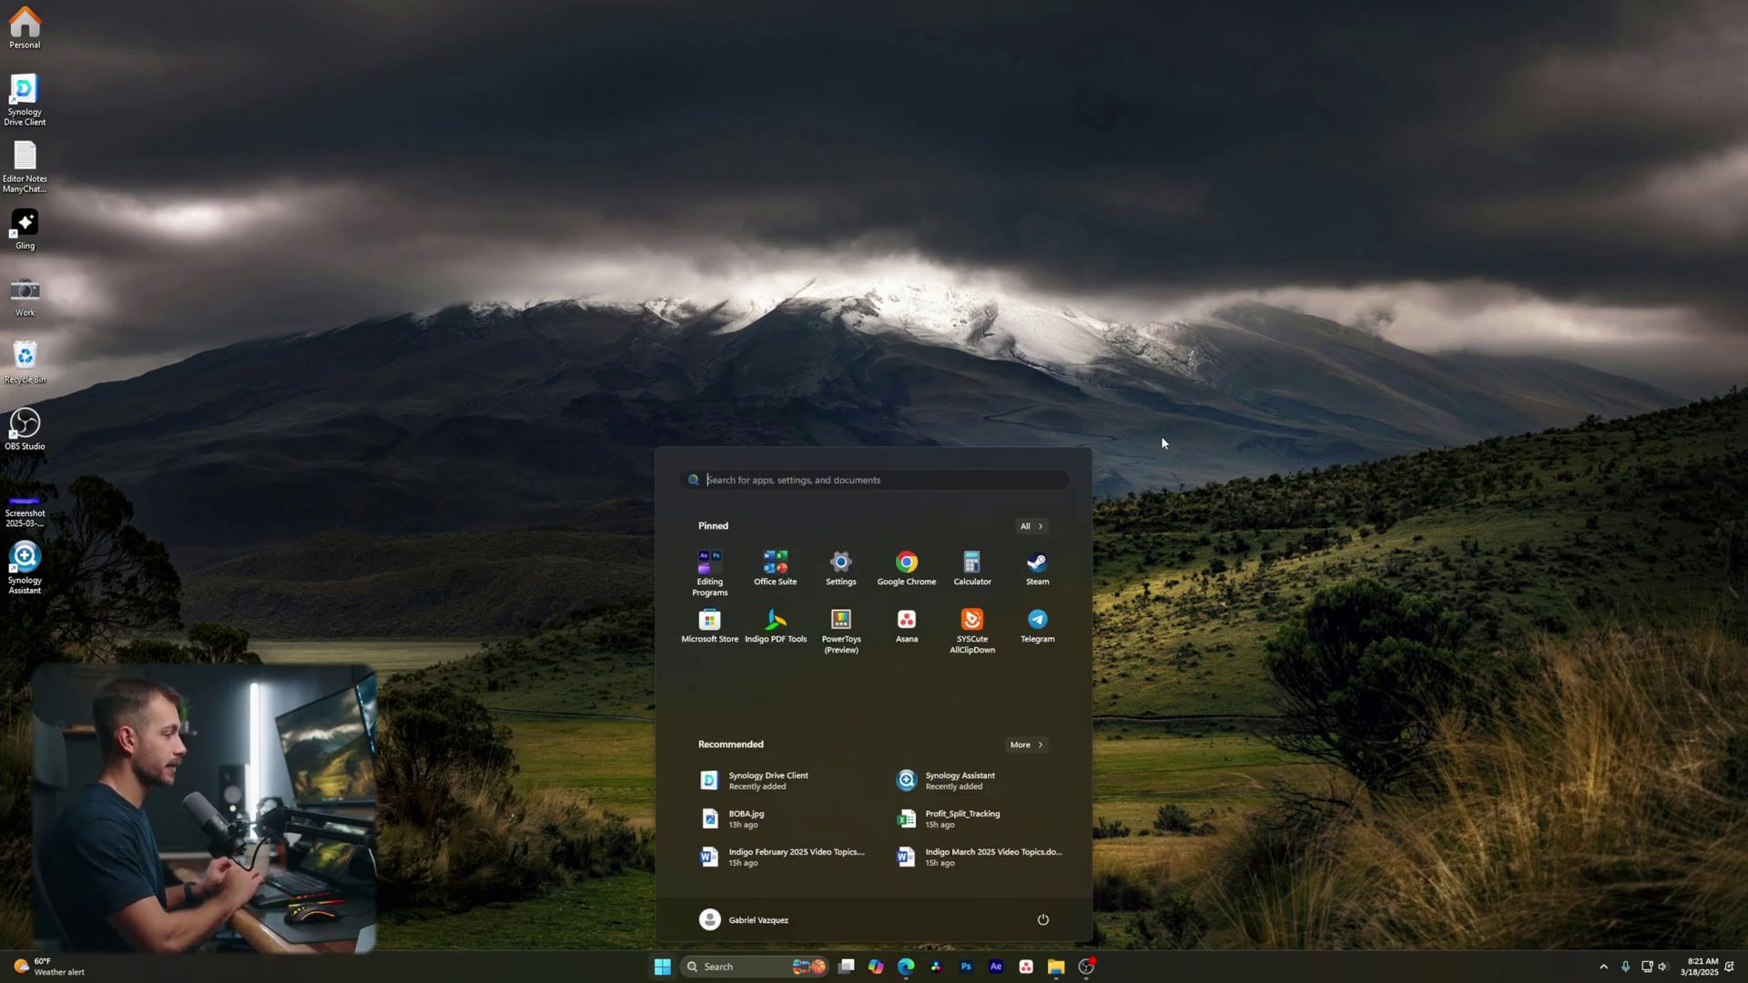
{"action": "type", "text": "word"}
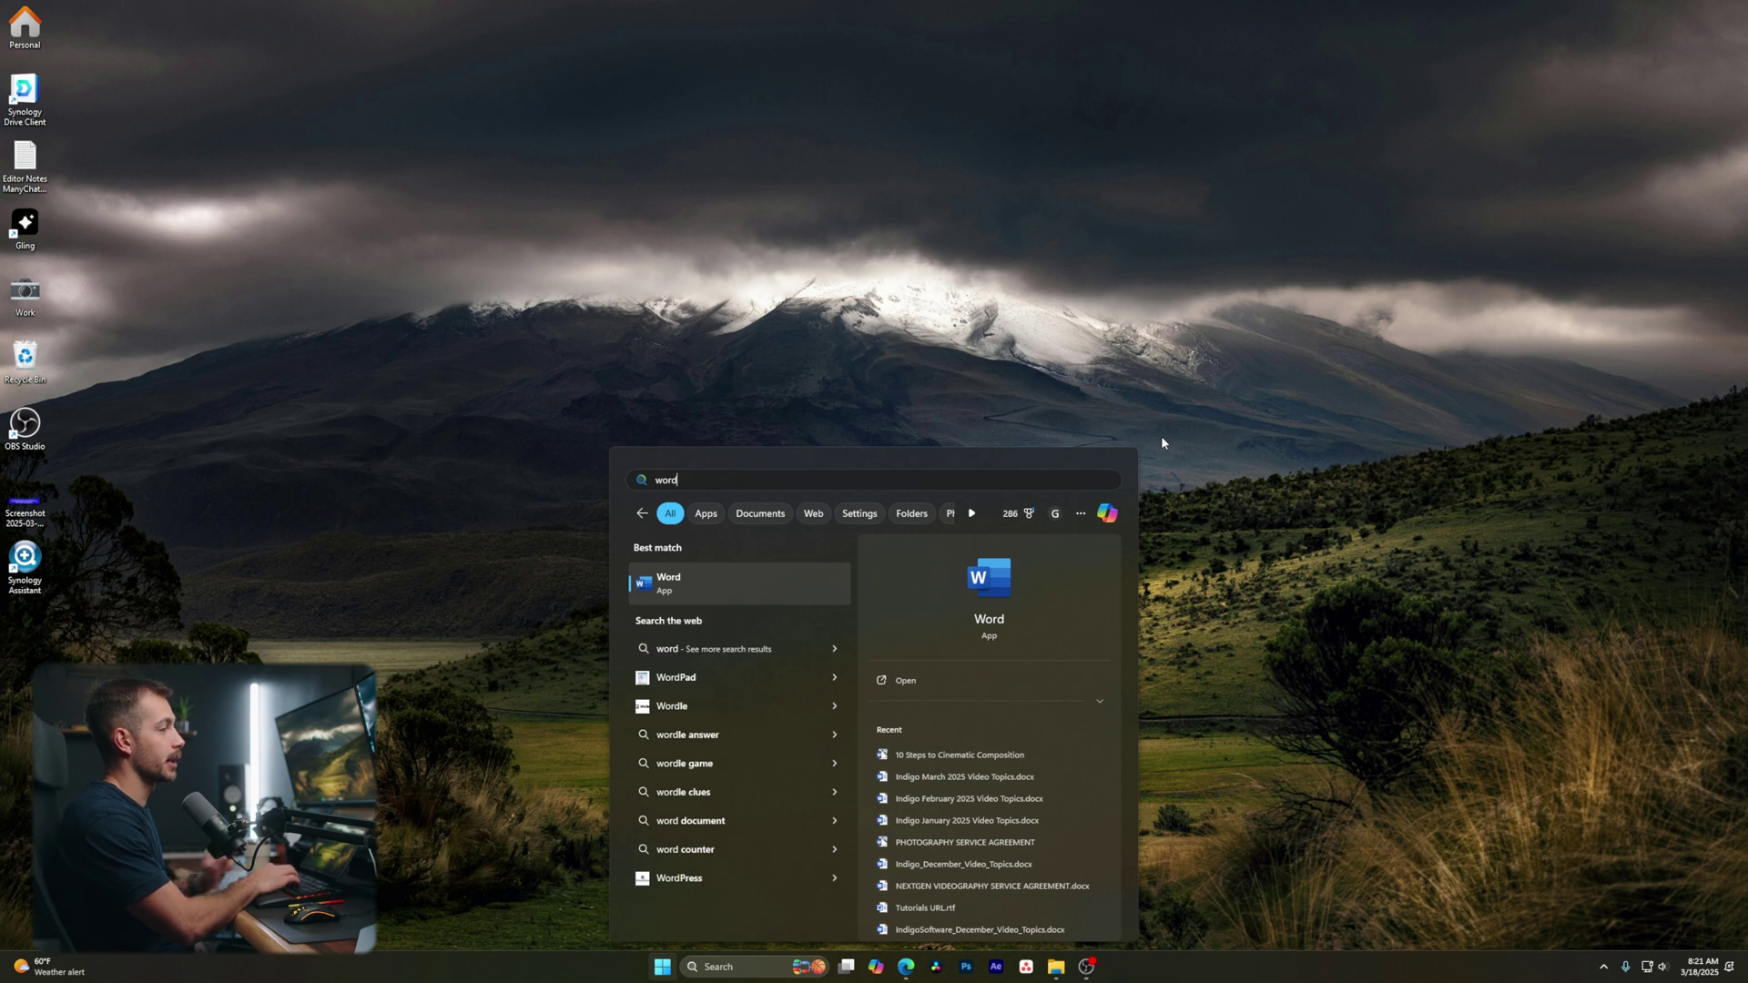
{"action": "key", "text": "Return"}
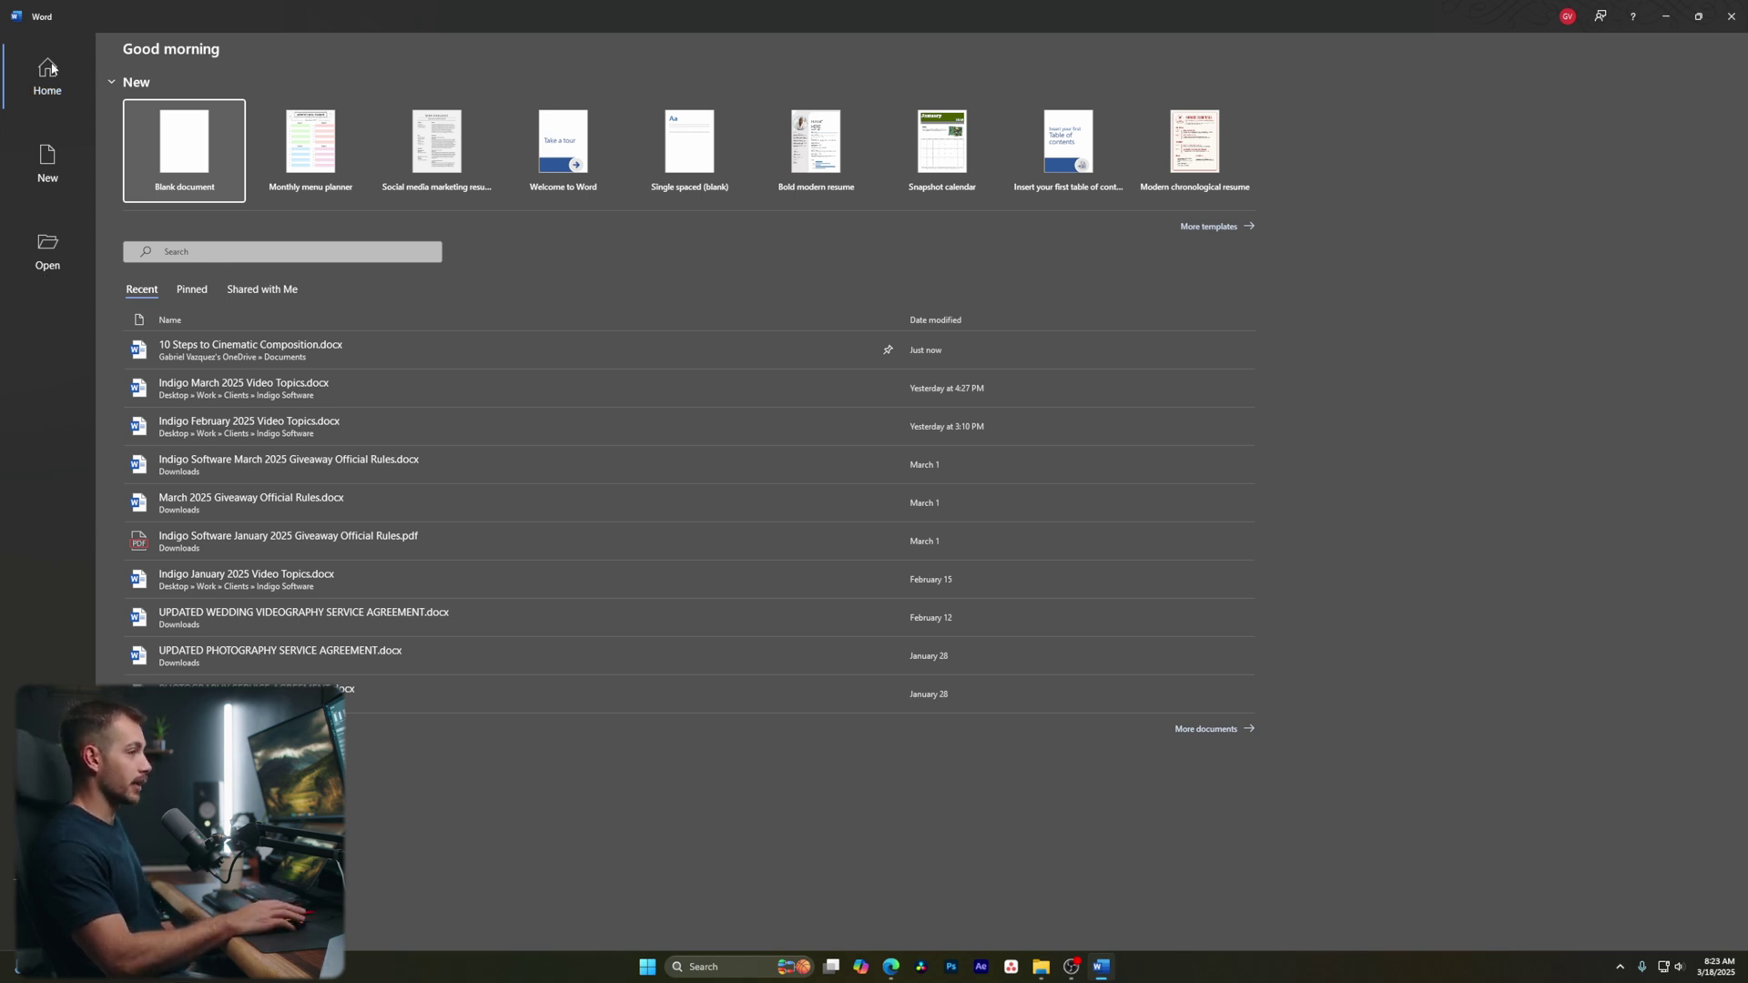
Browse the backstage New, Open and Account pages
{"action": "left_click", "coordinate": [48, 162]}
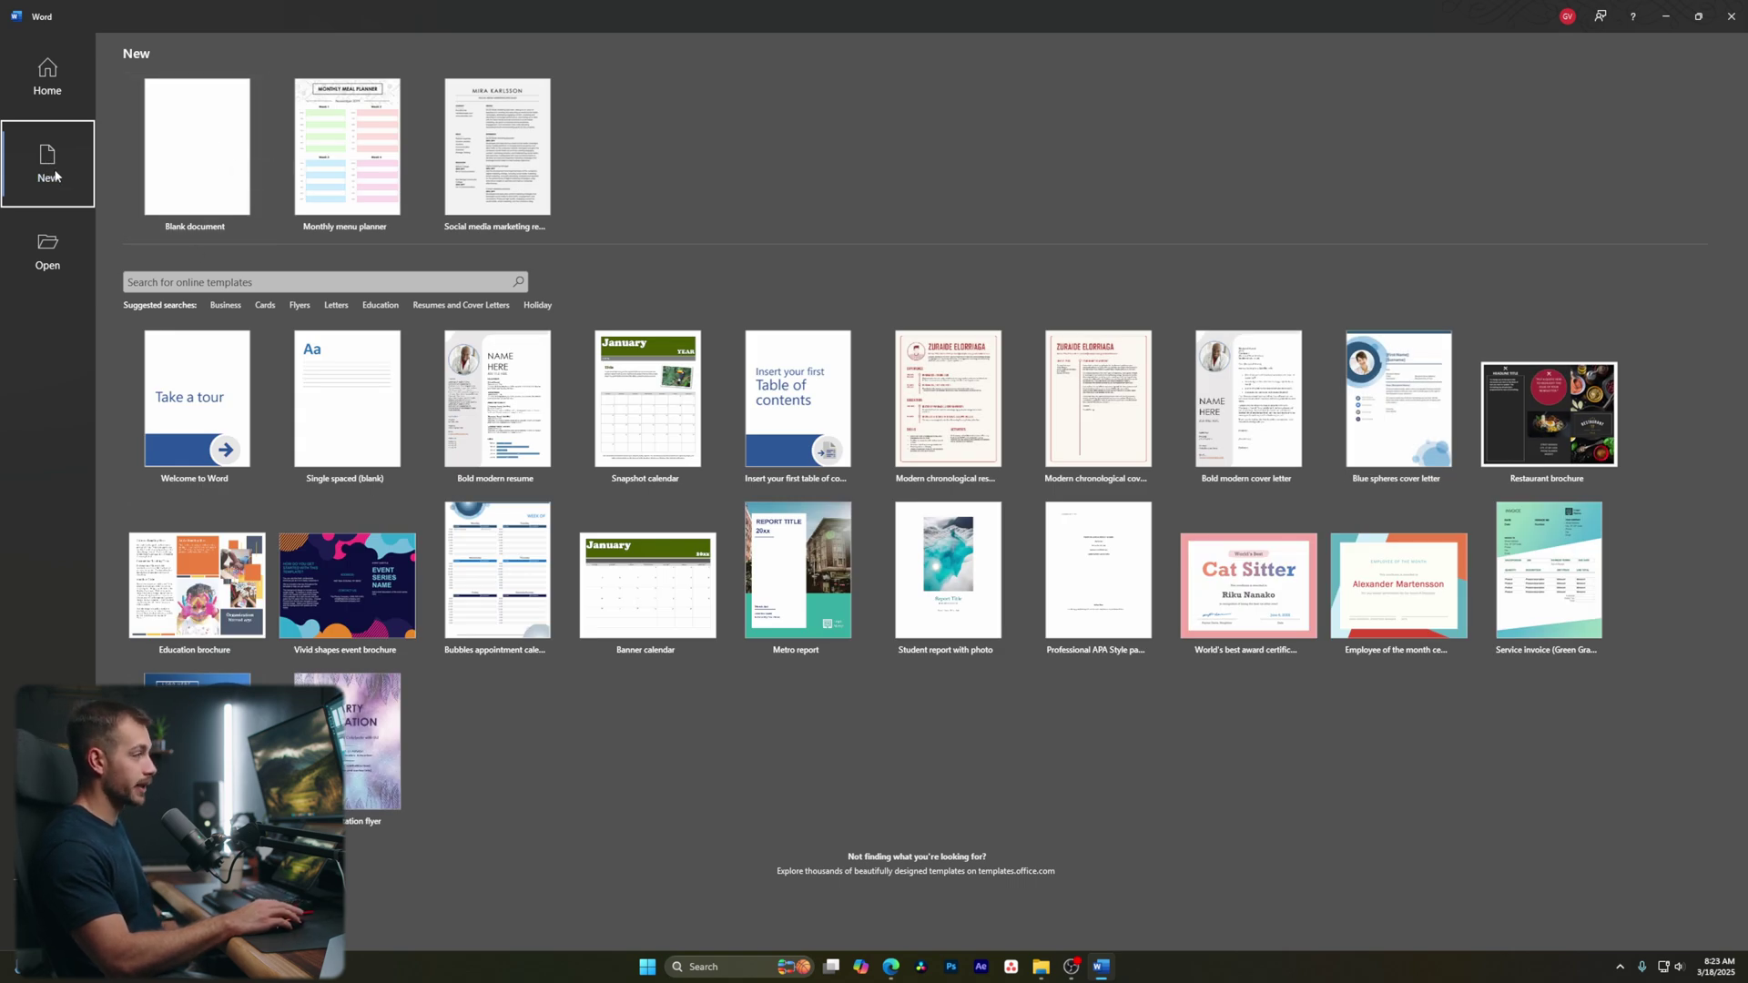
{"action": "left_click", "coordinate": [48, 253]}
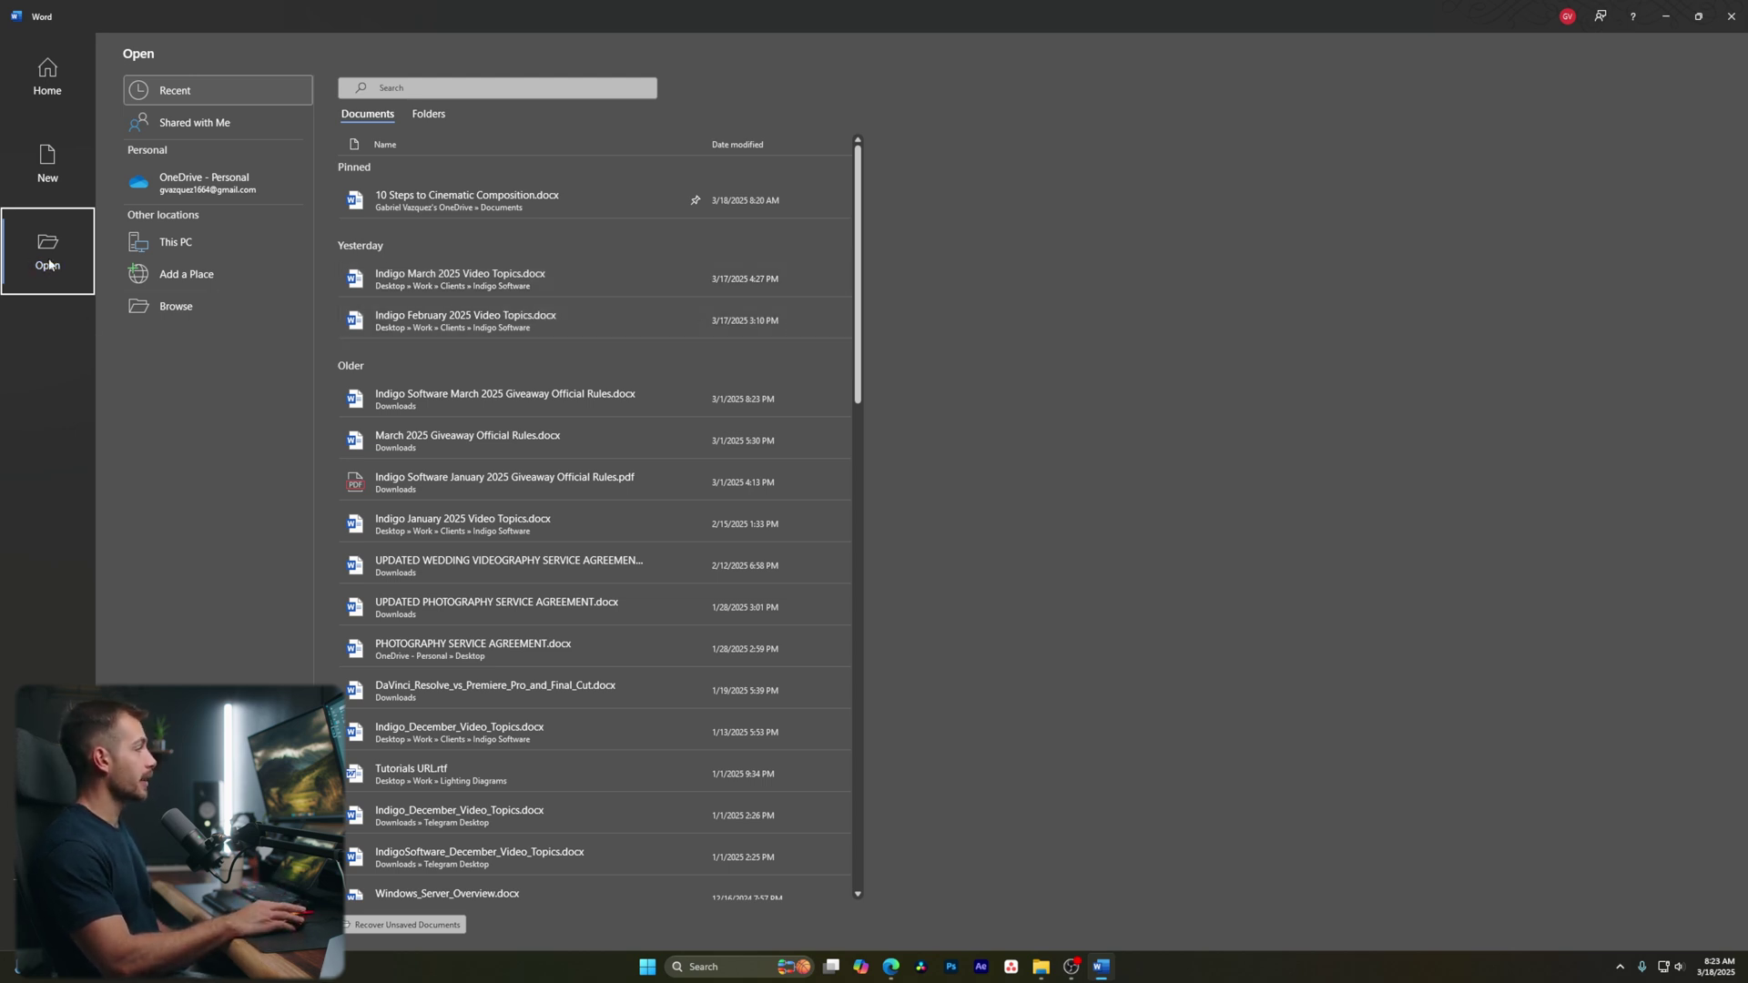
{"action": "left_click", "coordinate": [3, 900]}
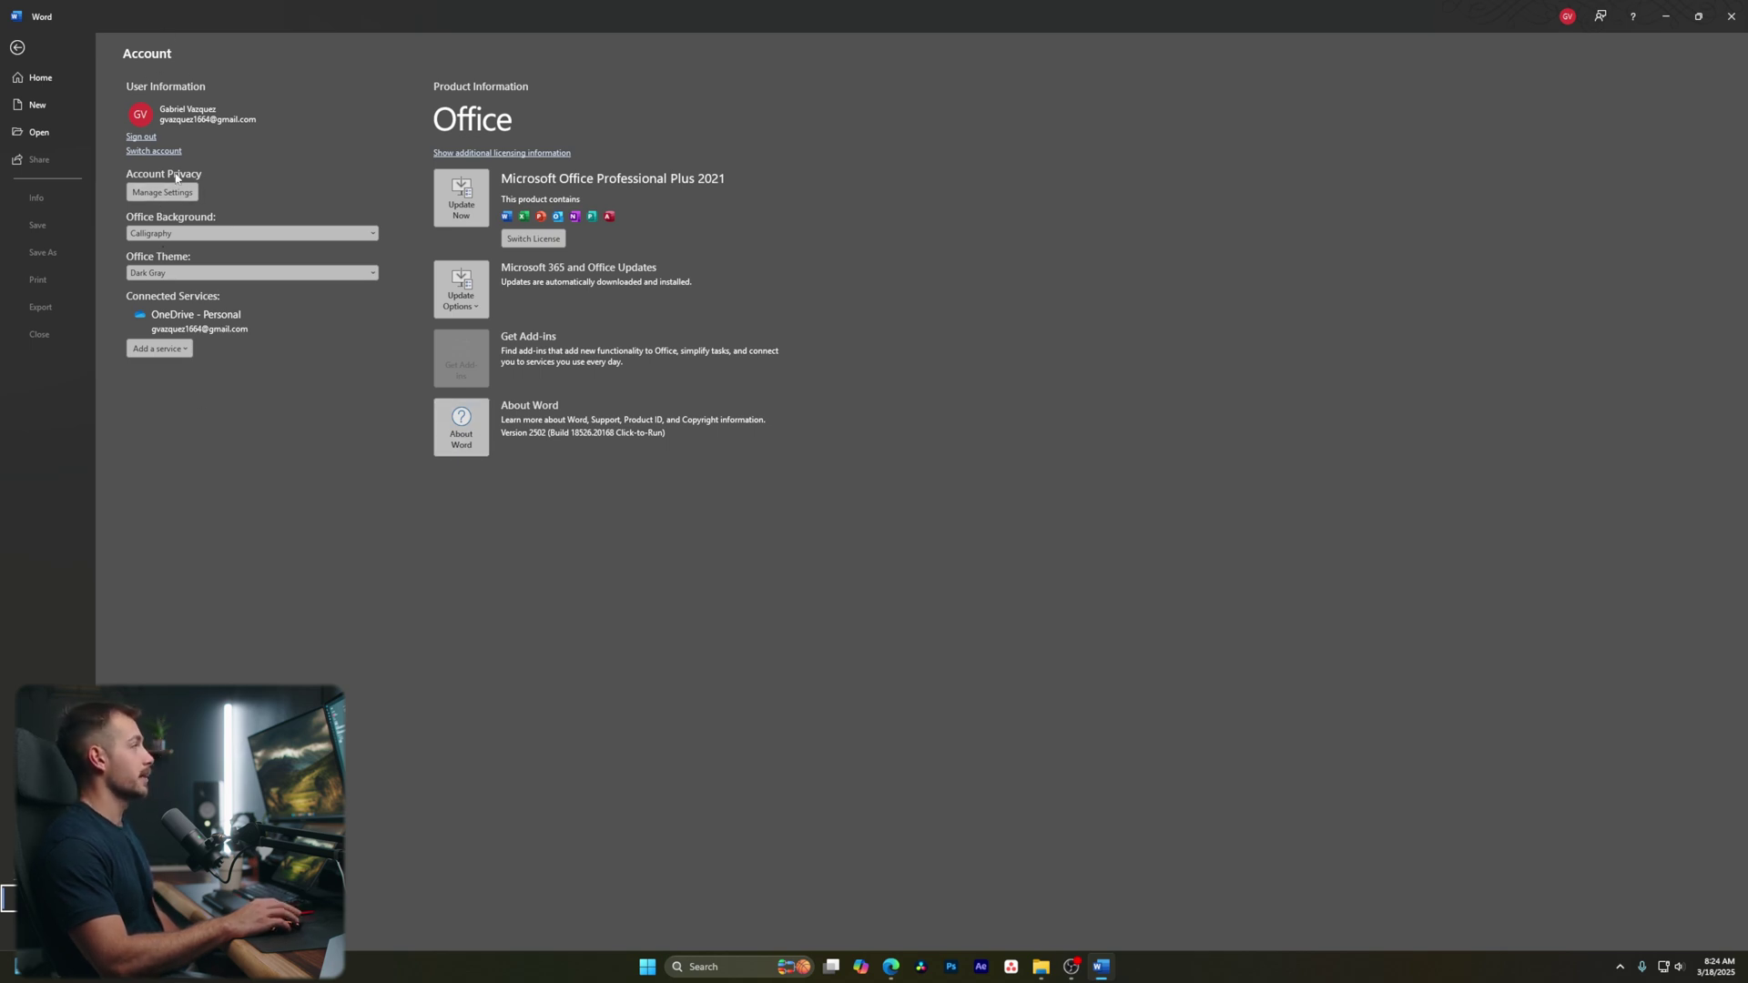
{"action": "left_click", "coordinate": [203, 235]}
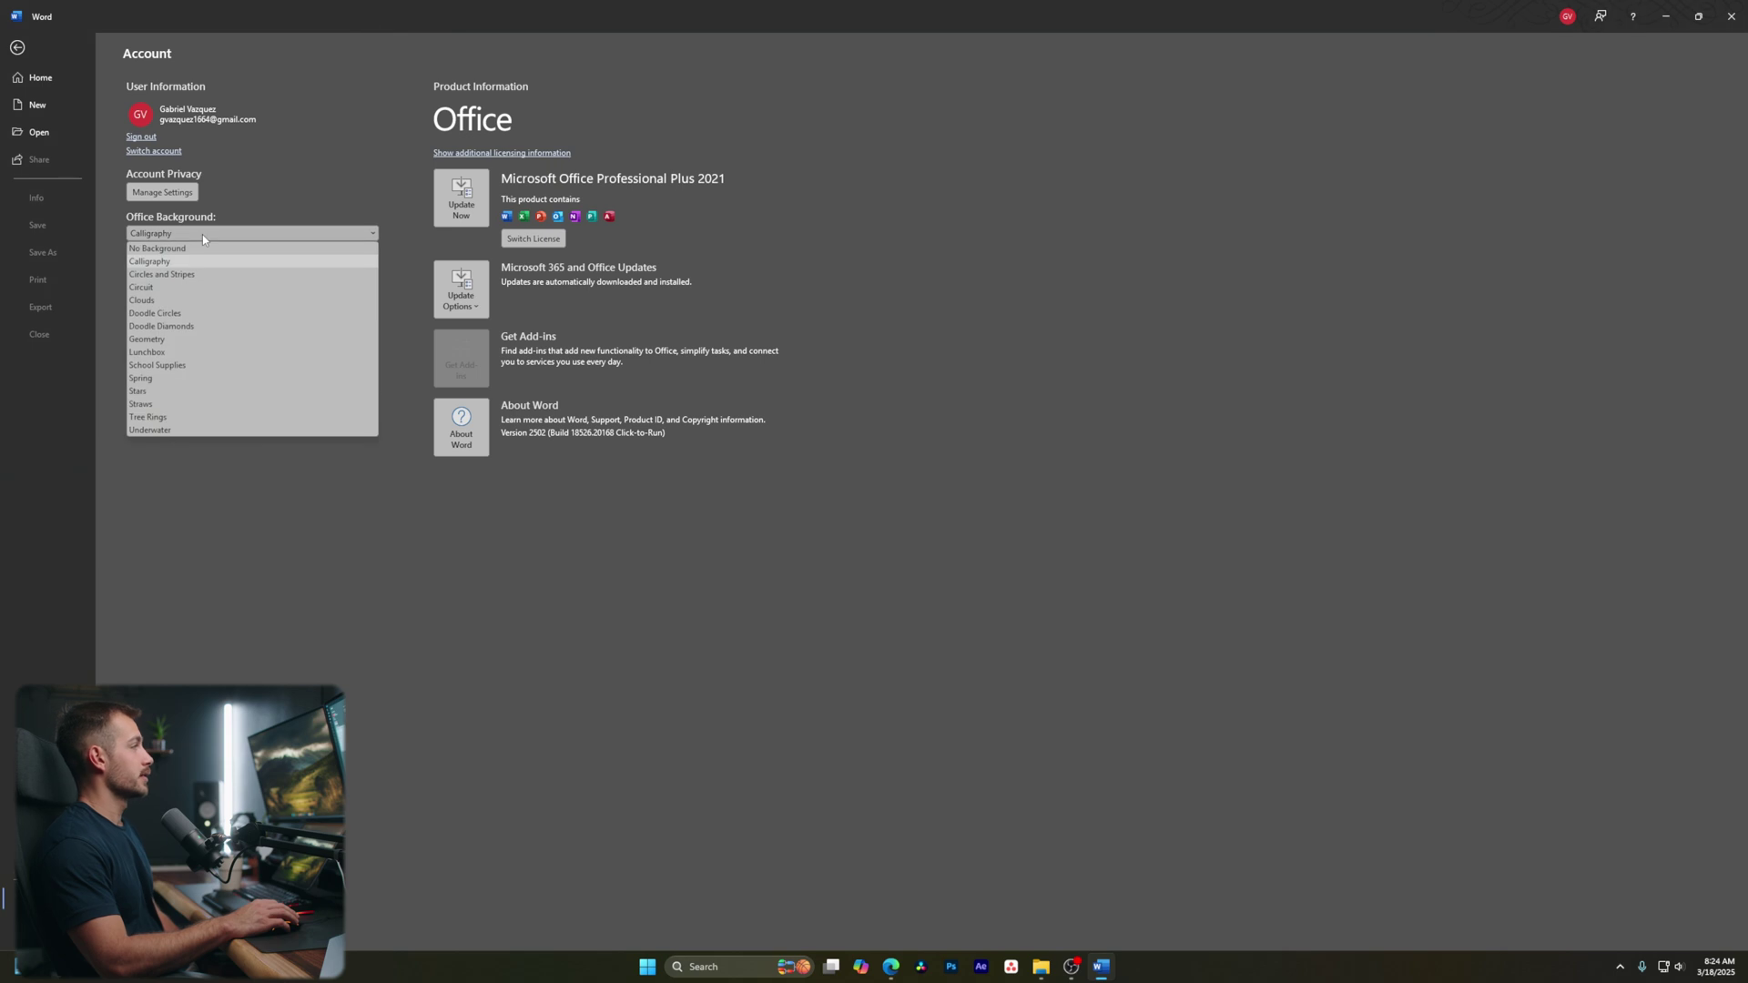
{"action": "left_click", "coordinate": [202, 233]}
{"action": "left_click", "coordinate": [168, 273]}
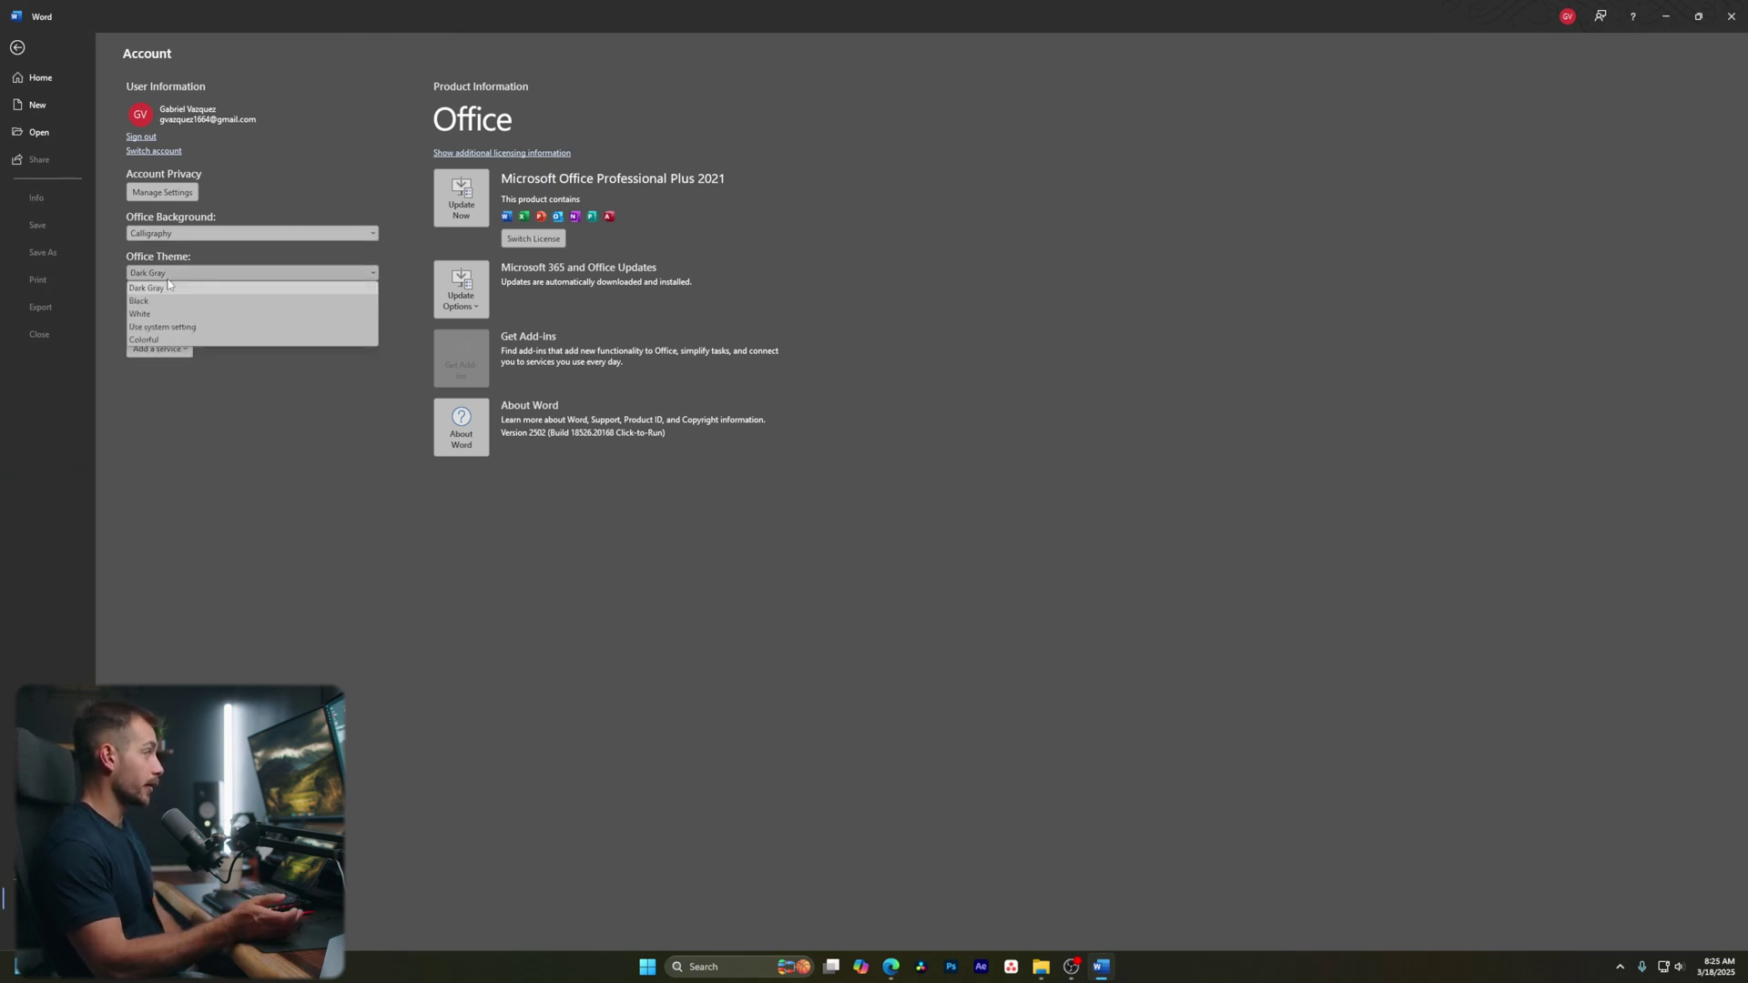
{"action": "left_click", "coordinate": [164, 313]}
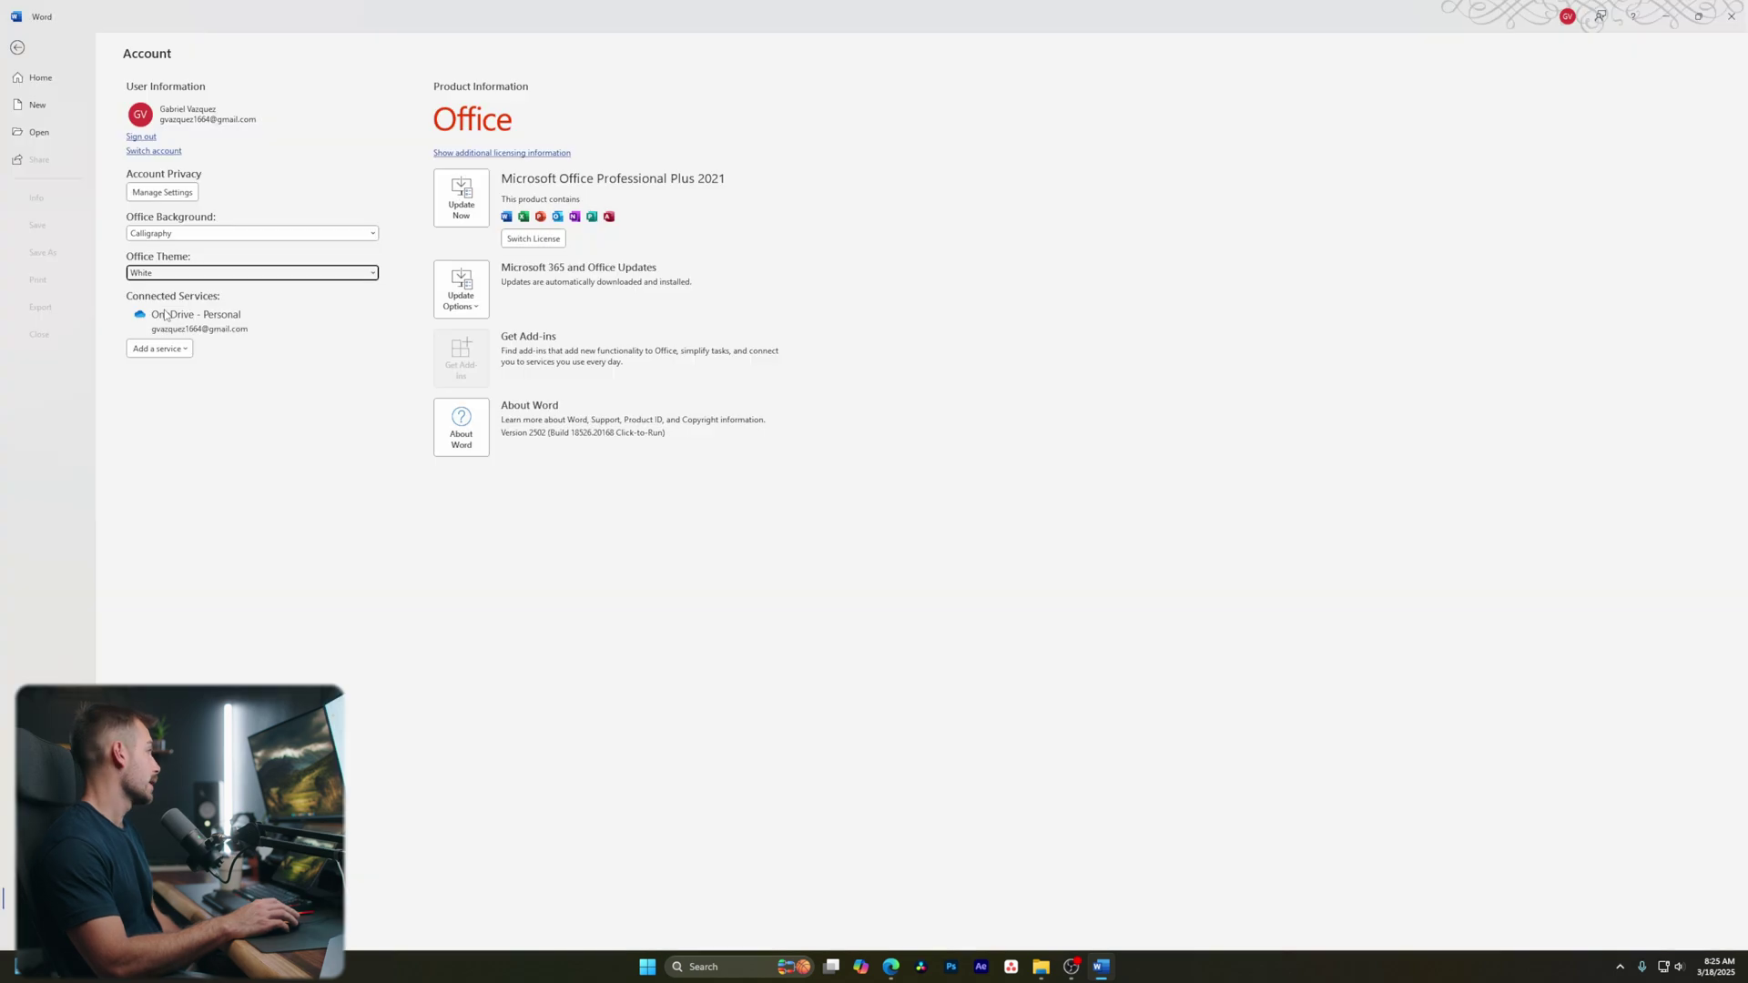
{"action": "left_click", "coordinate": [164, 271]}
{"action": "left_click", "coordinate": [163, 340]}
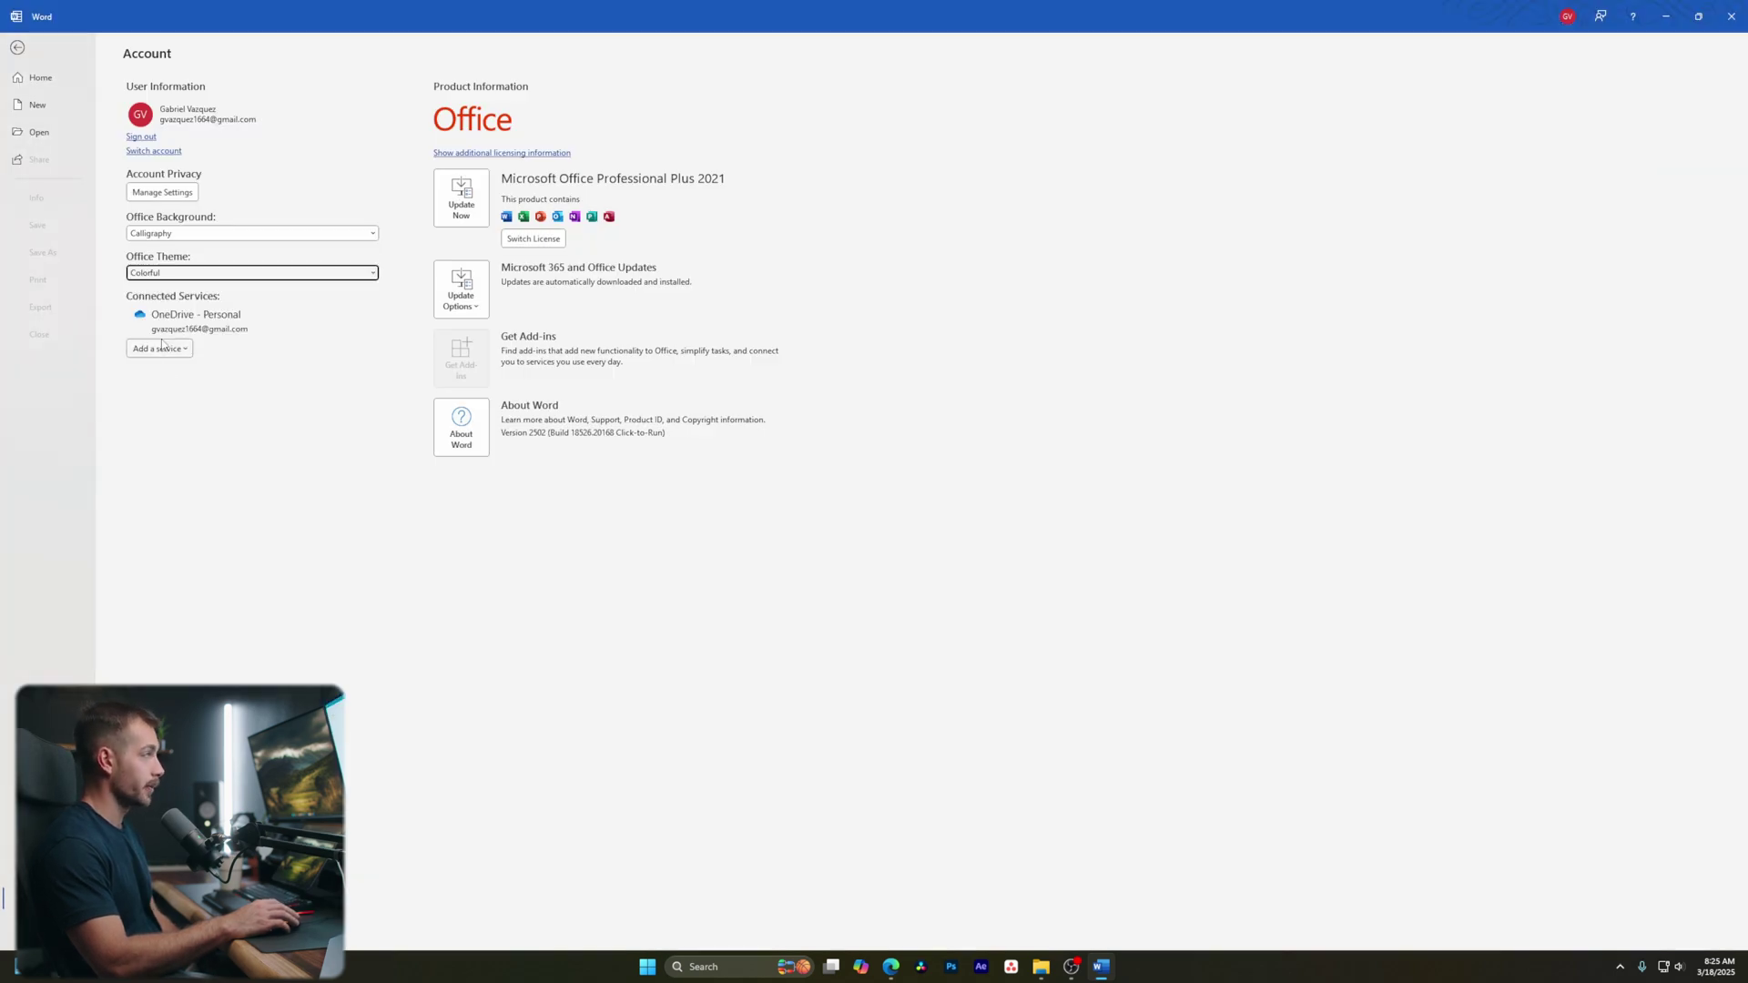
{"action": "left_click", "coordinate": [164, 273]}
{"action": "left_click", "coordinate": [161, 288]}
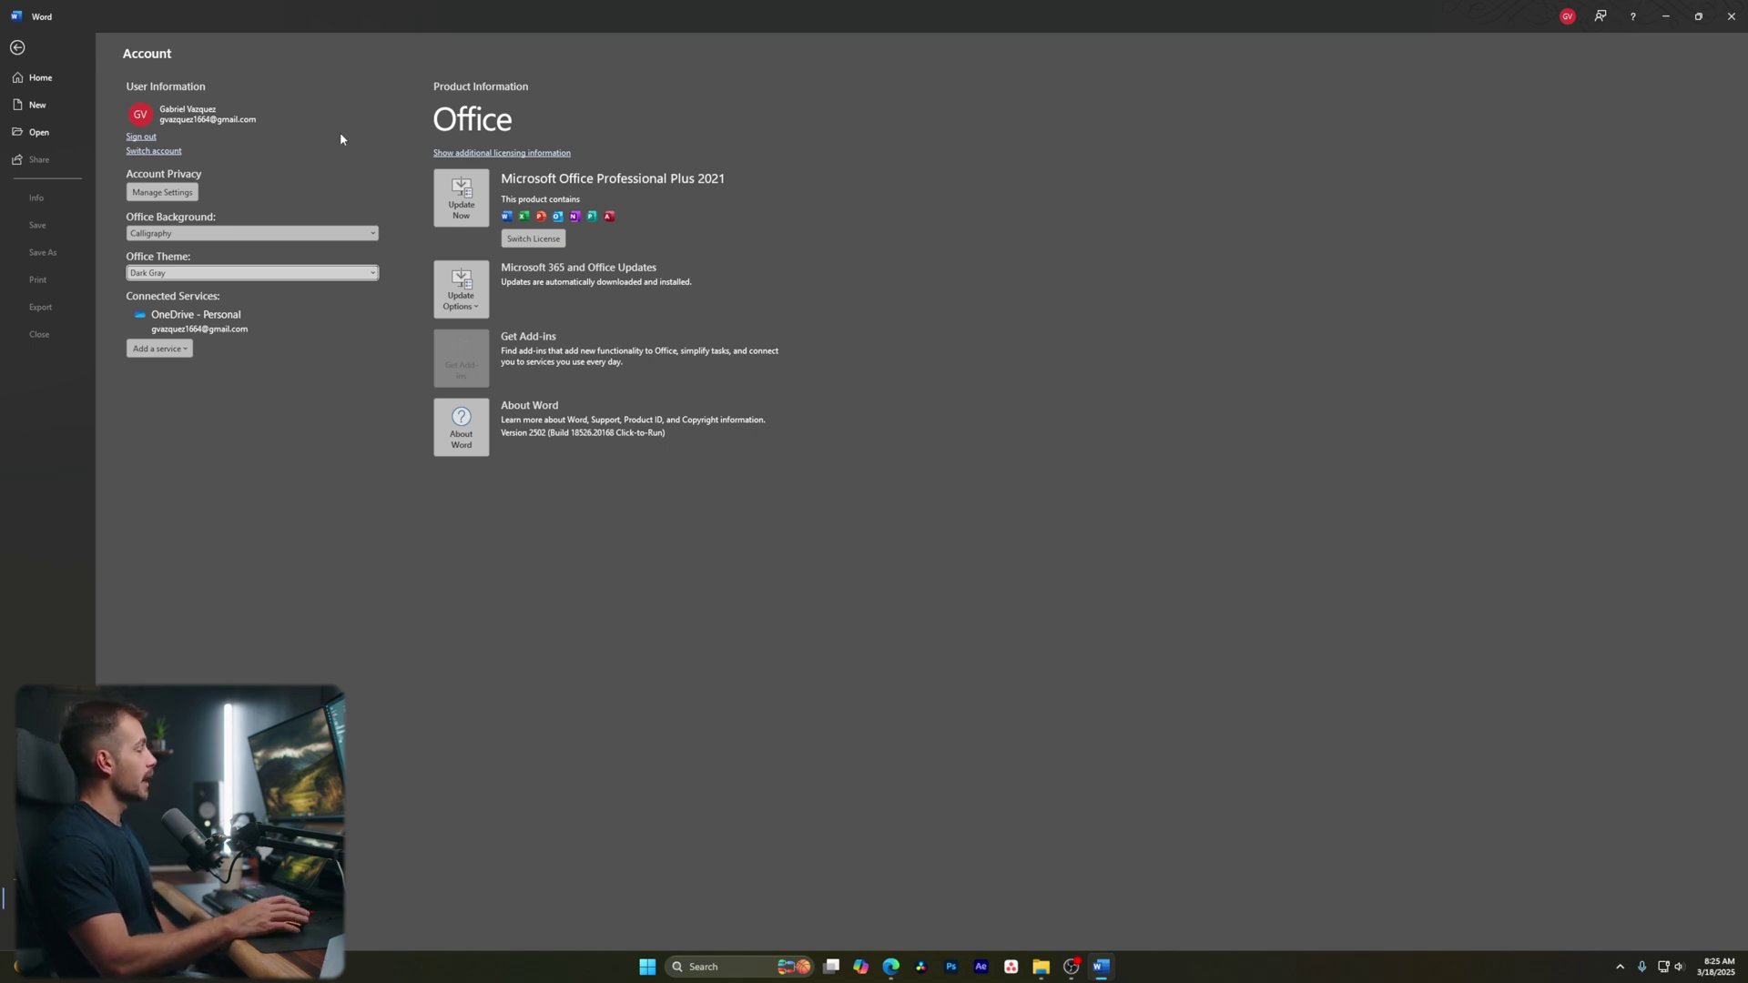
Open the full template gallery, search online templates for 'resume', then return to the gallery
{"action": "left_click", "coordinate": [39, 79]}
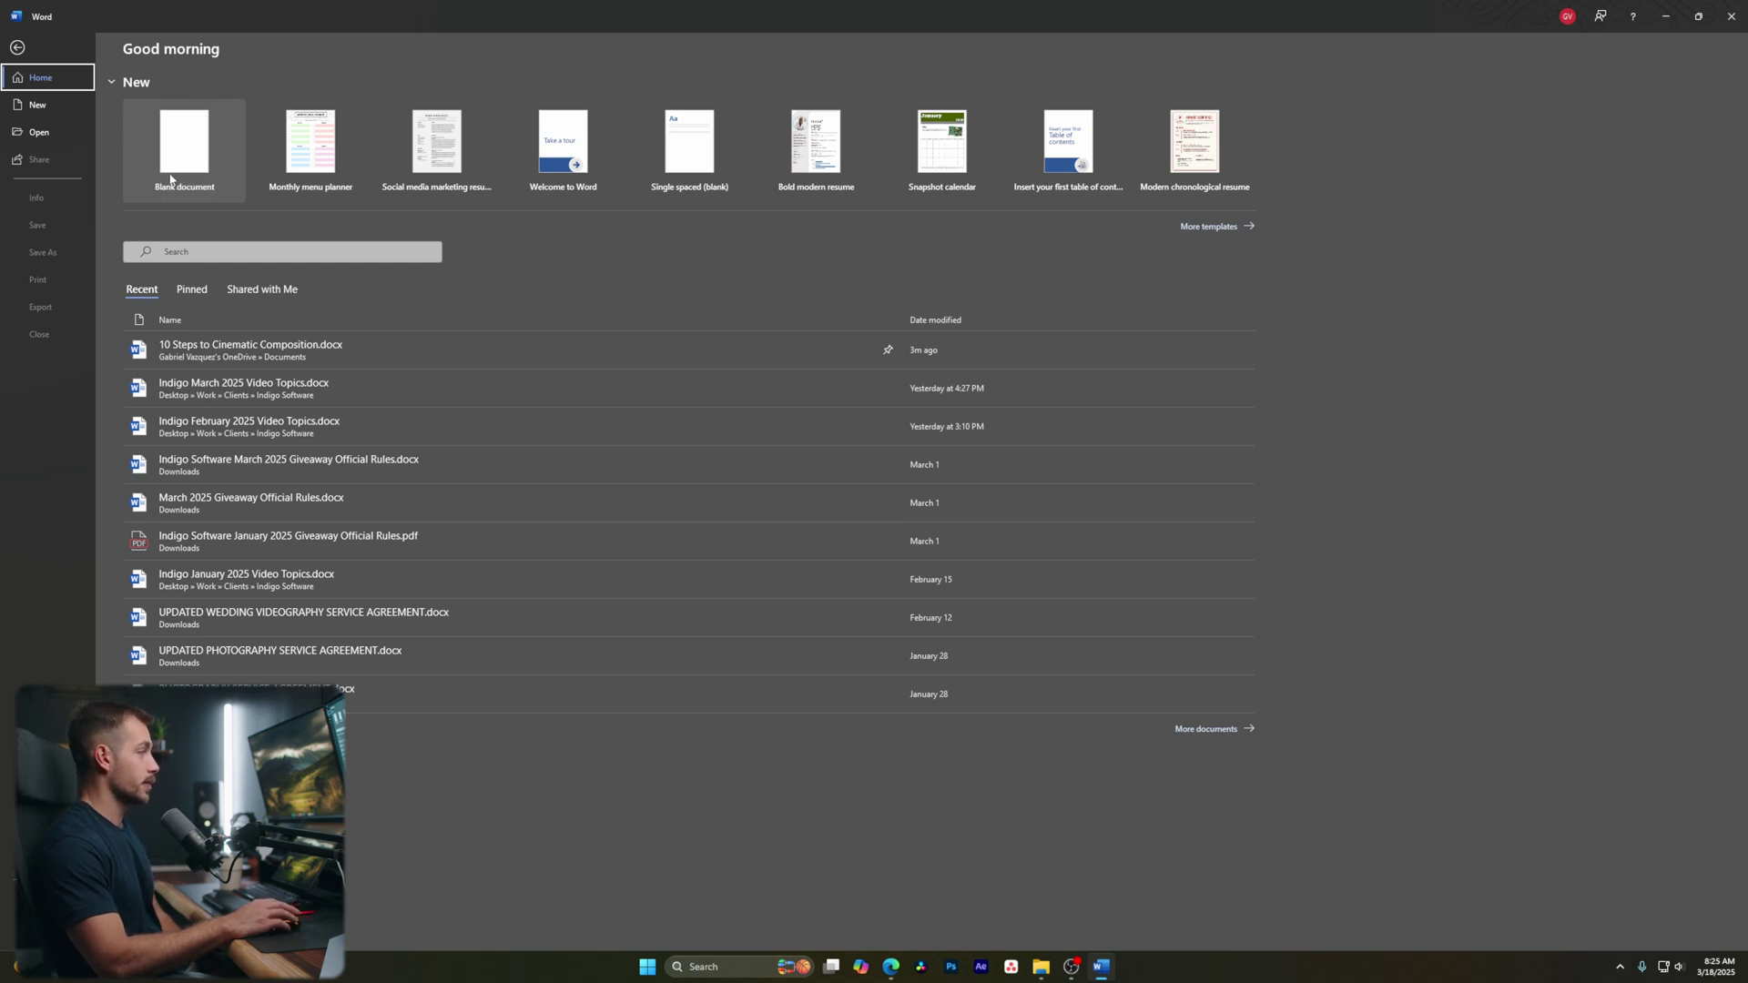
{"action": "left_click", "coordinate": [1210, 227]}
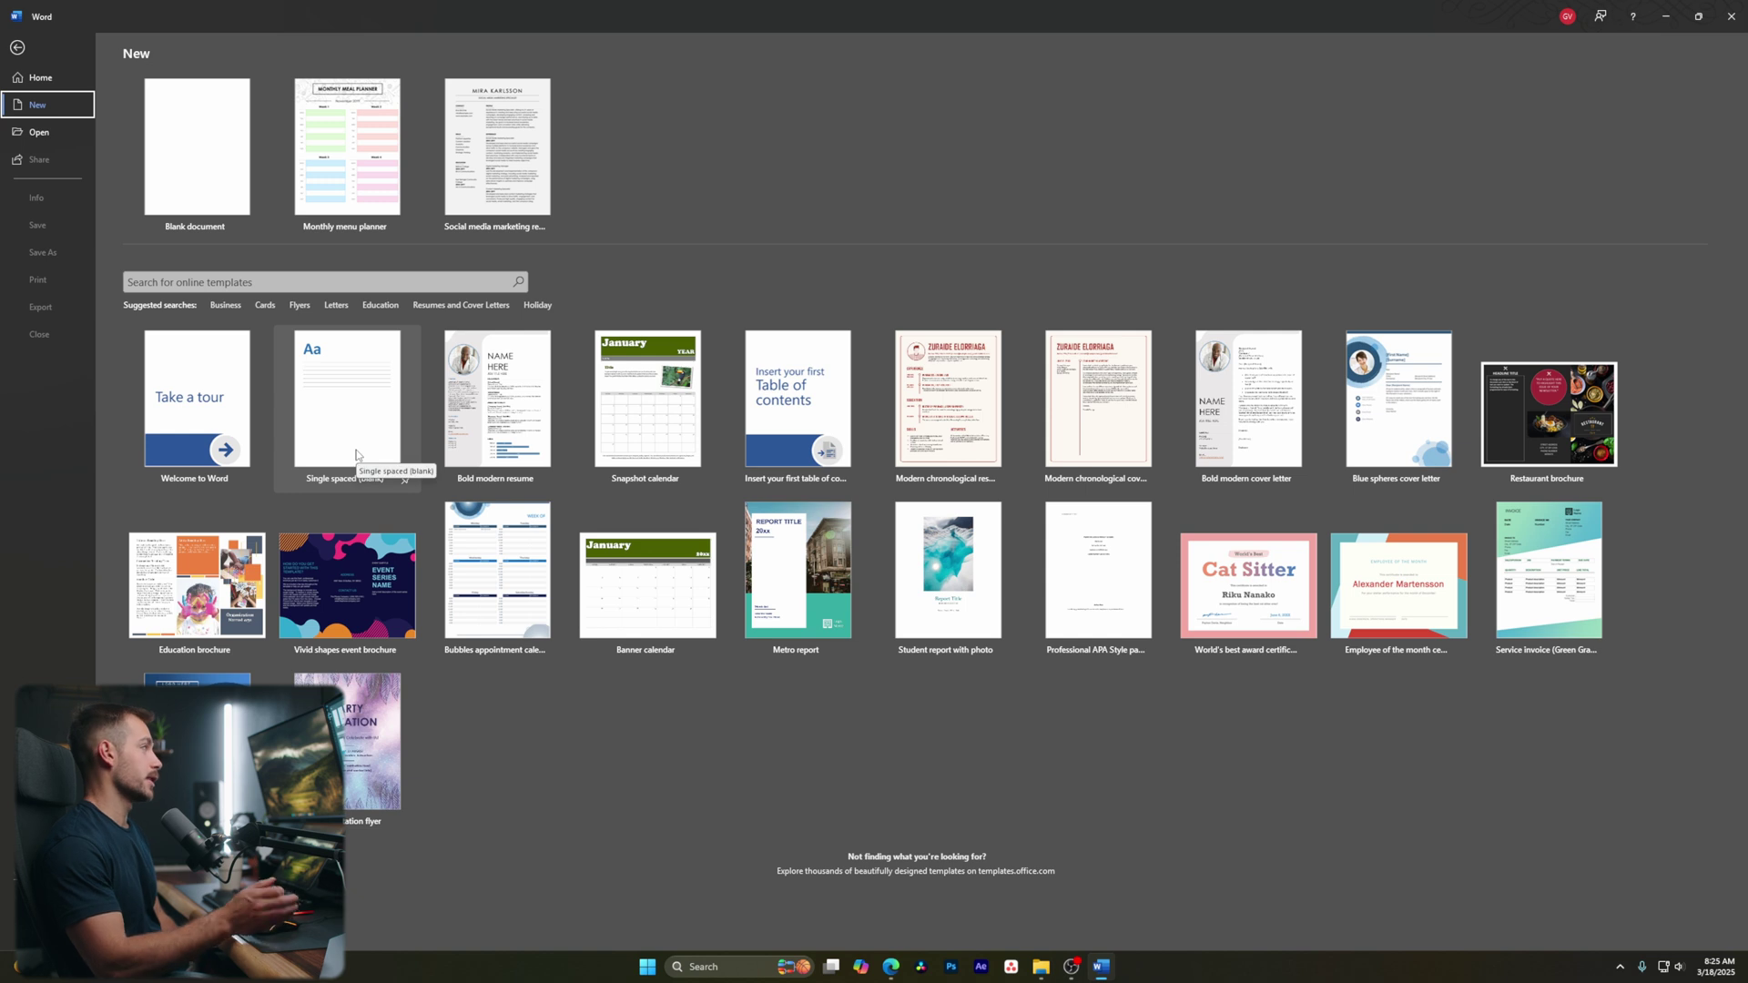
{"action": "left_click", "coordinate": [179, 283]}
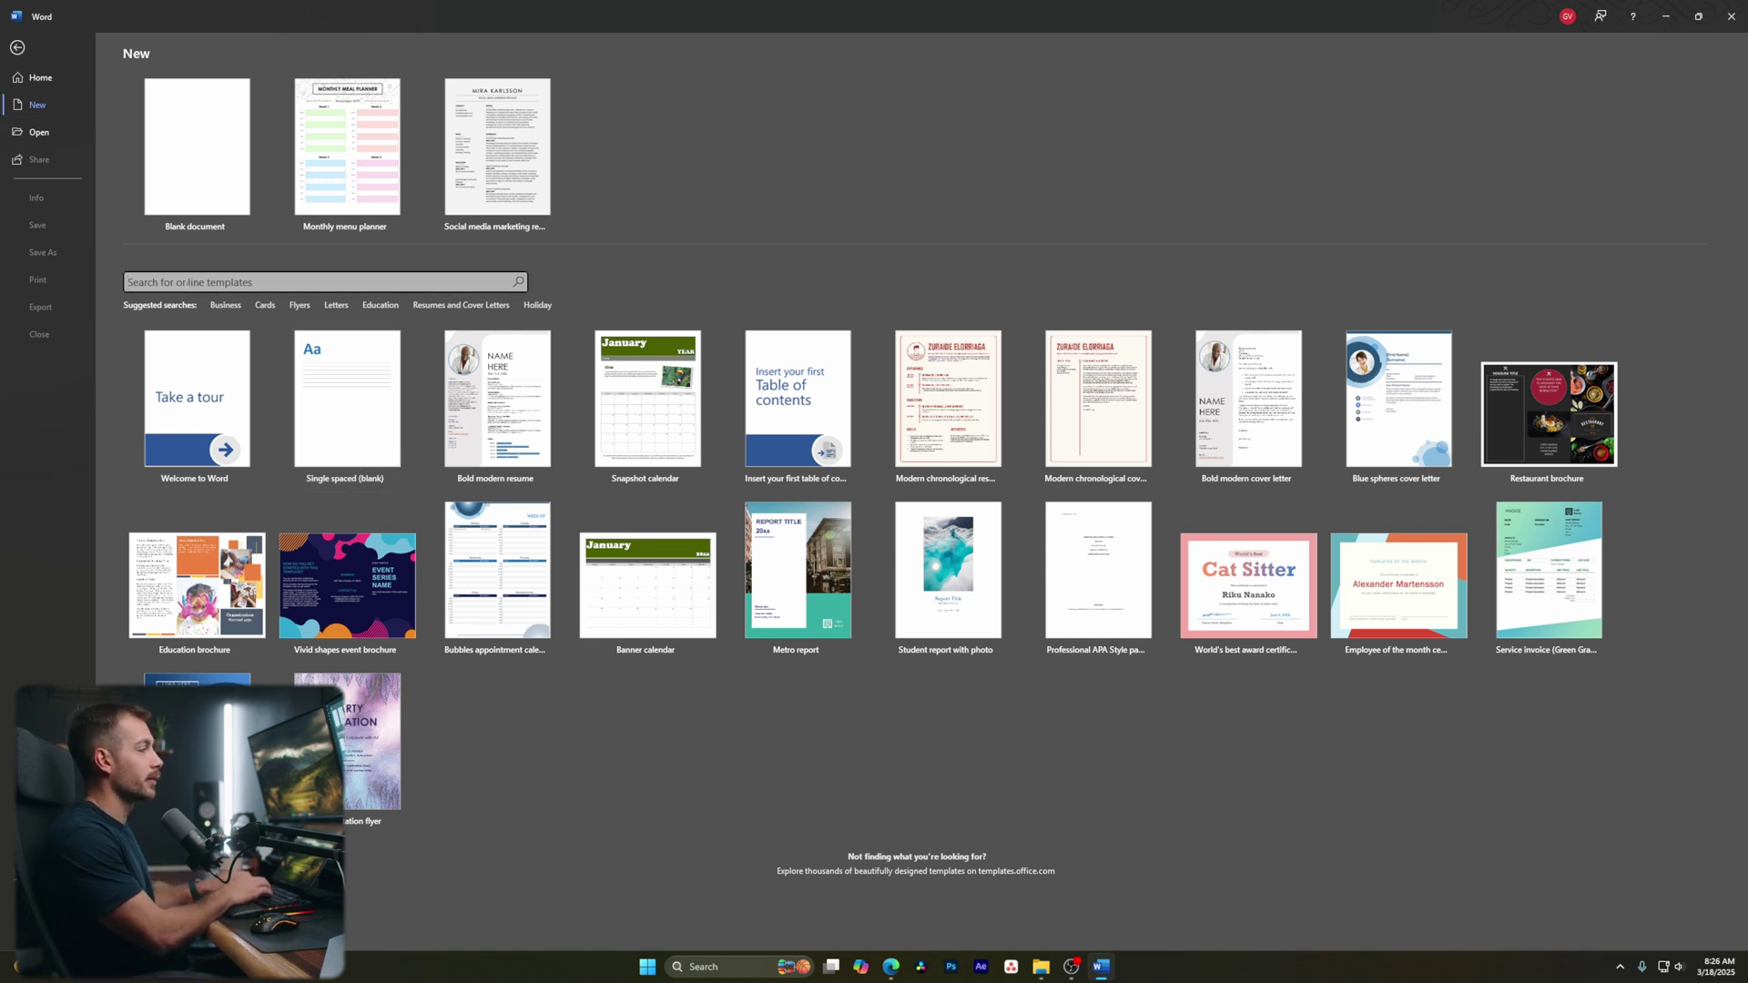
{"action": "type", "text": "resume"}
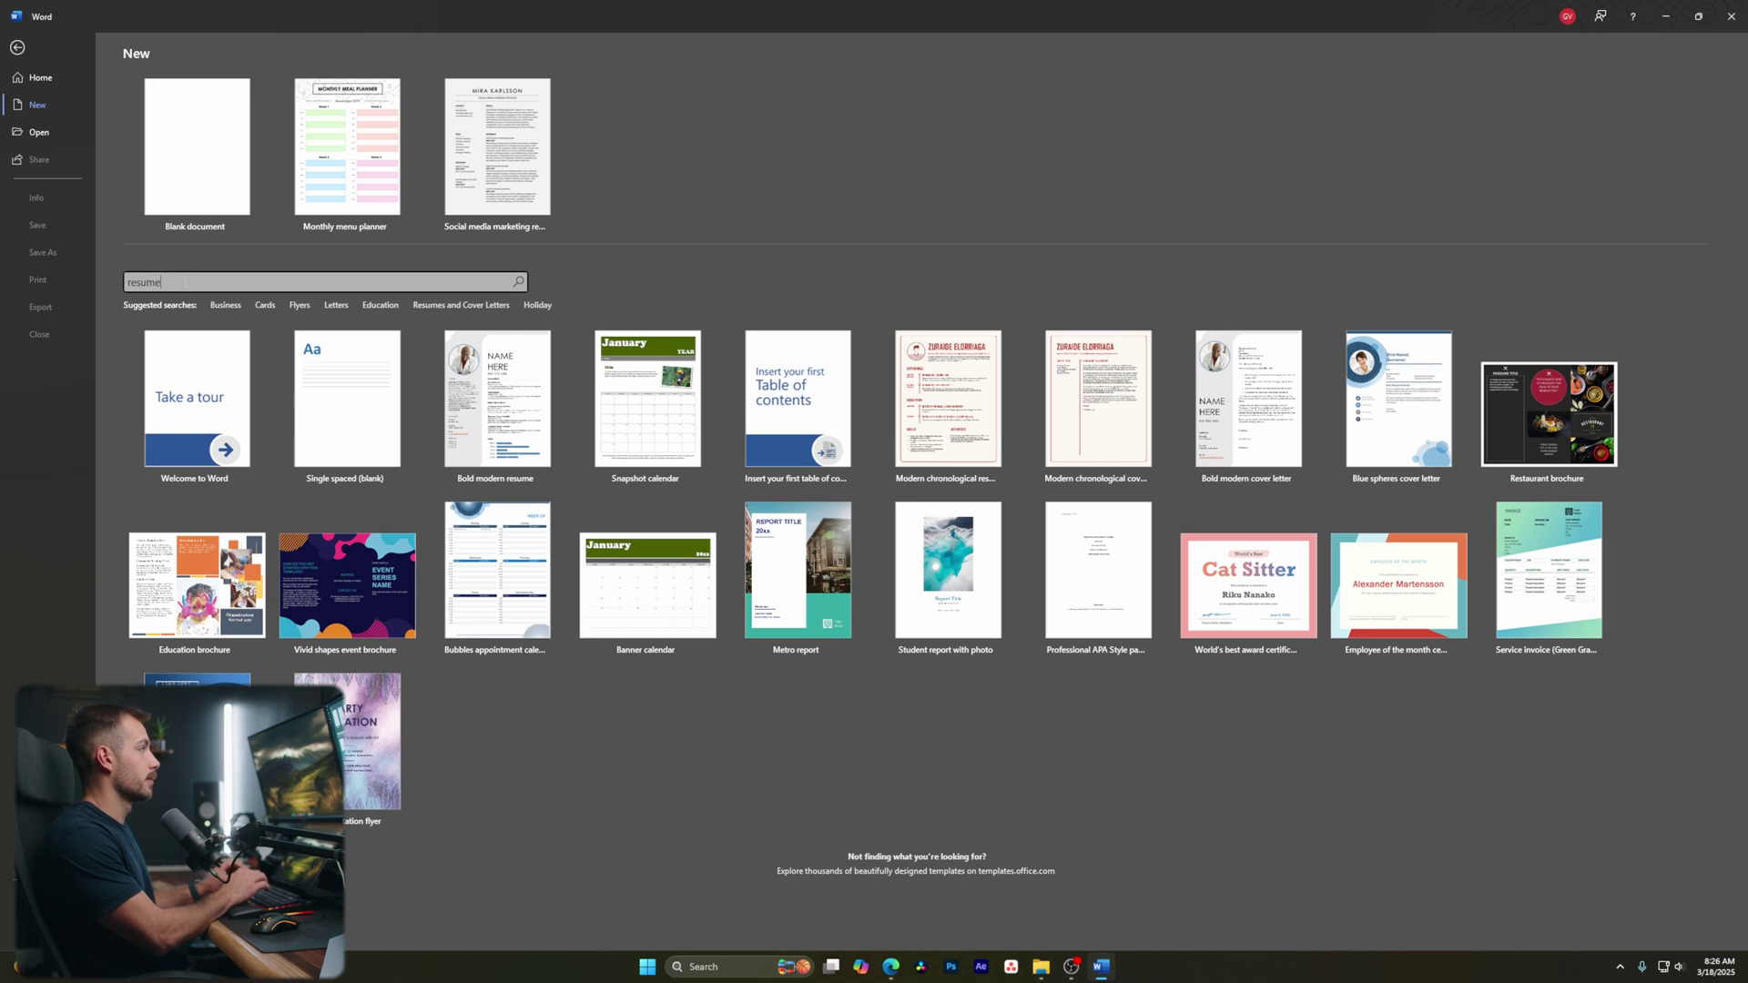
{"action": "key", "text": "Return"}
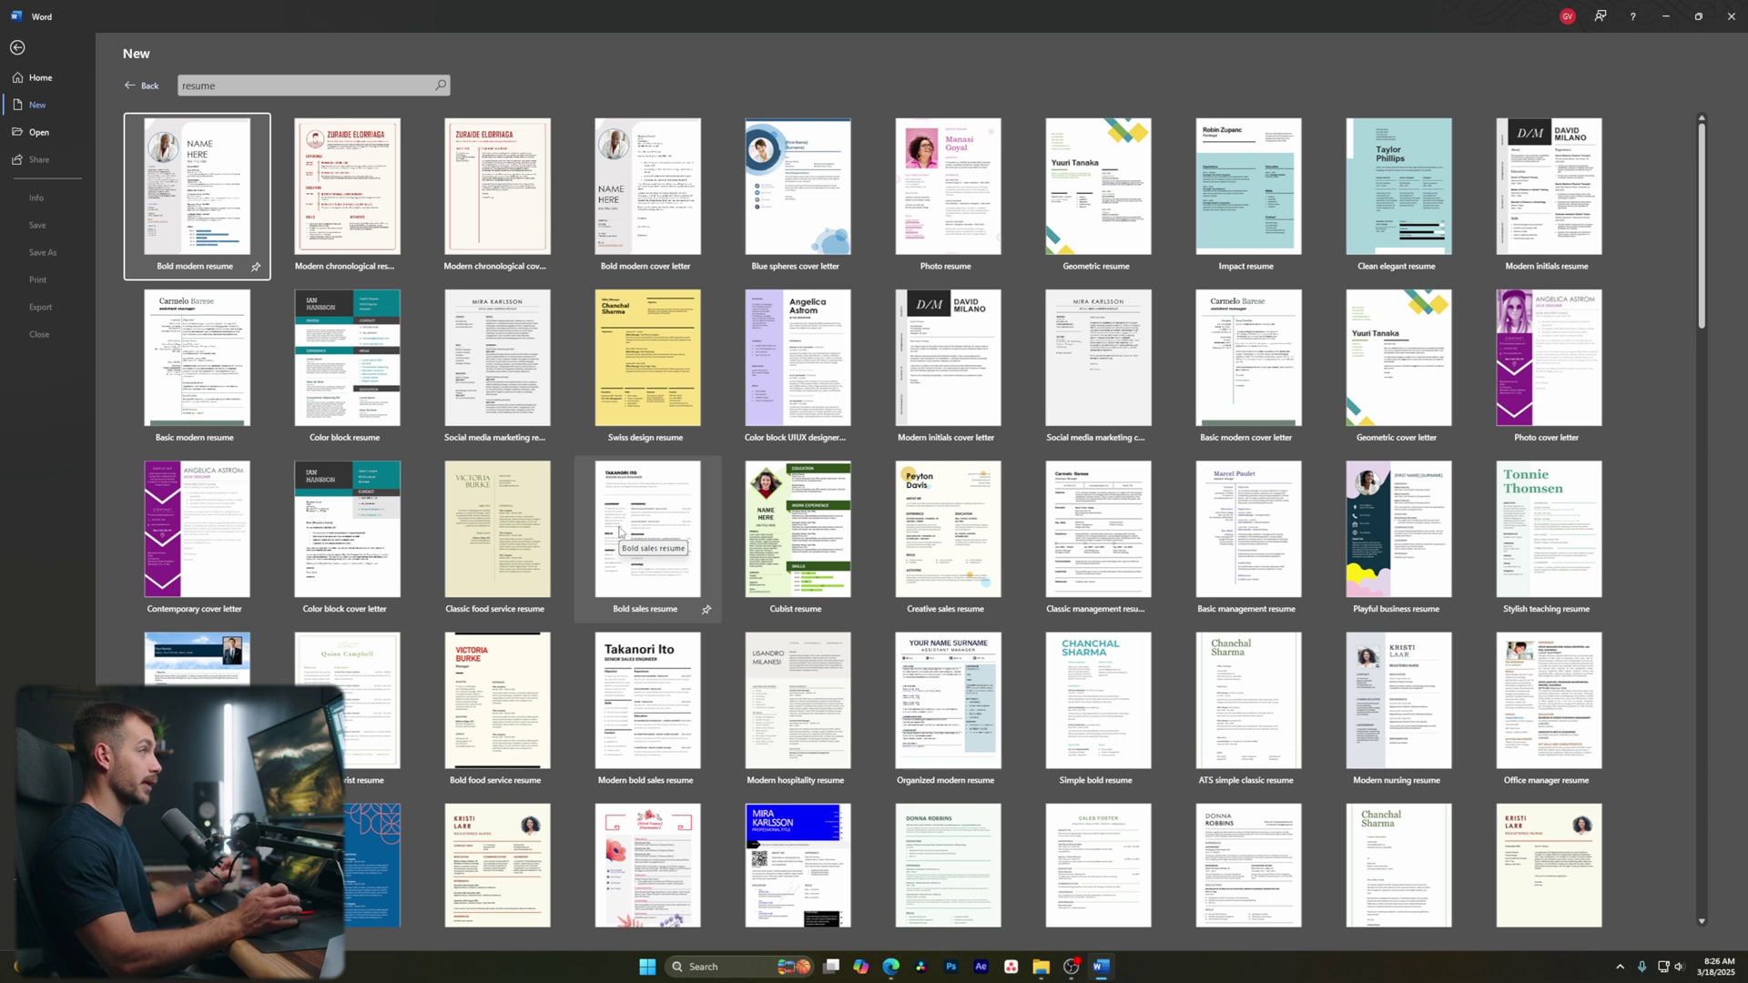
{"action": "left_click", "coordinate": [37, 105]}
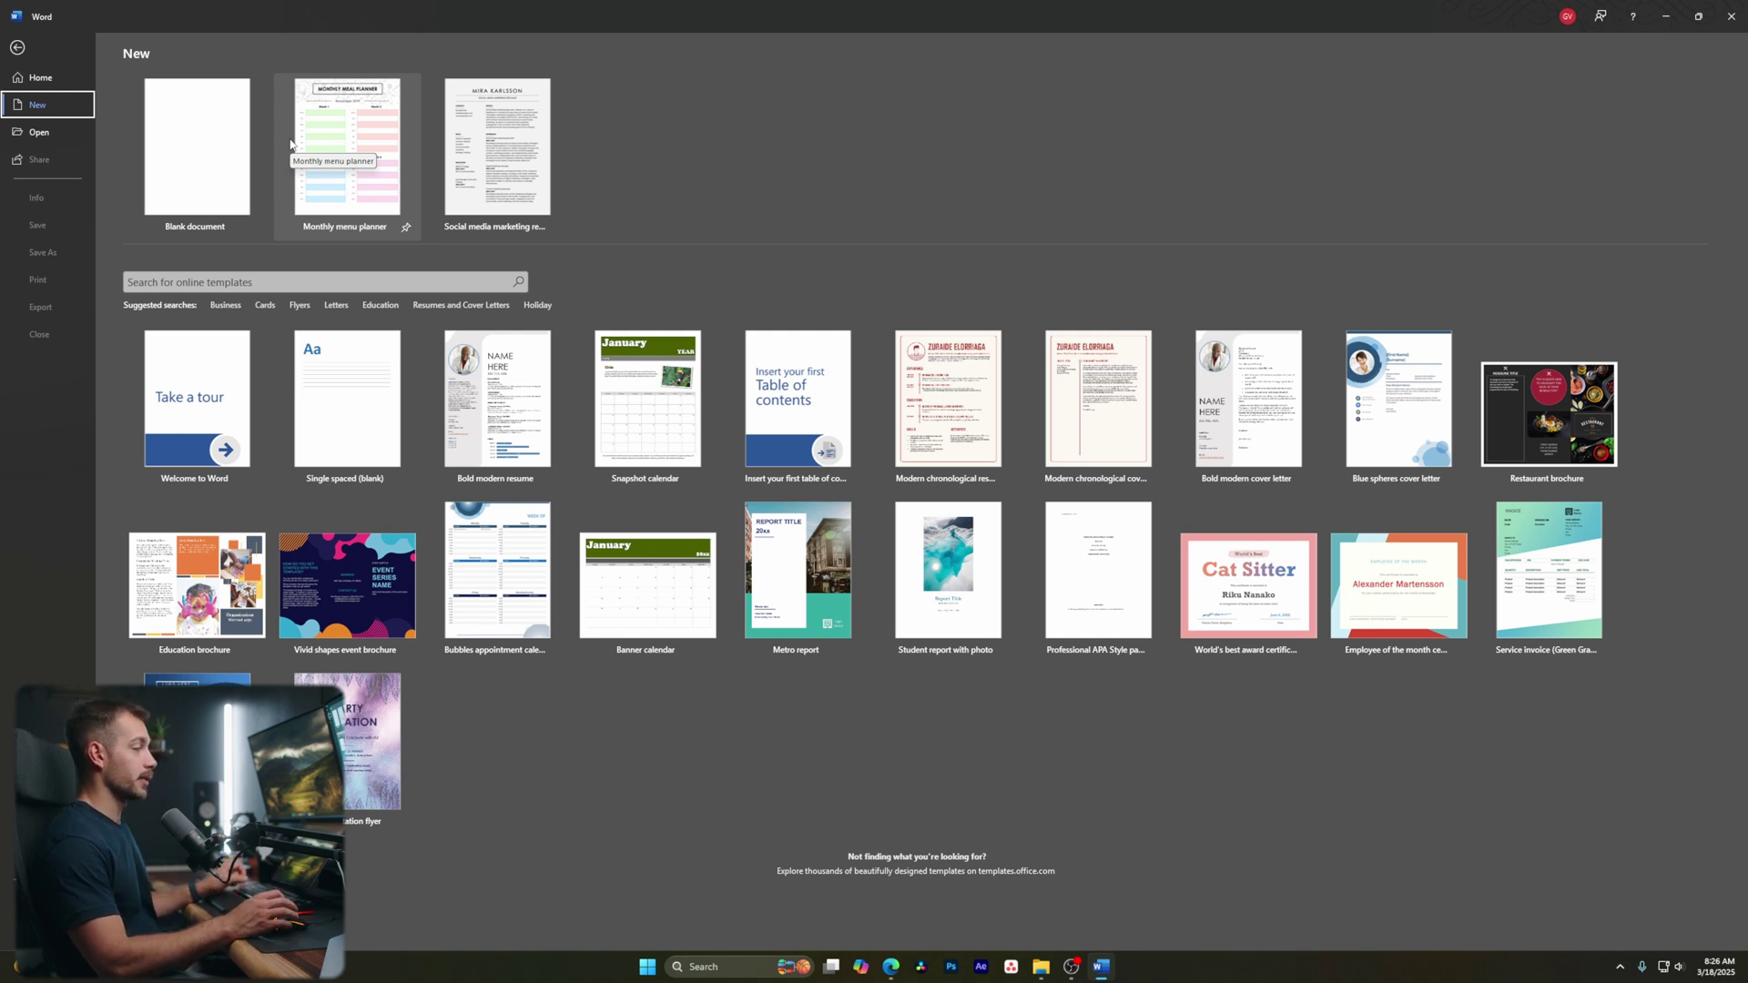
Create blank Document1, then visit the File backstage and return to the document
{"action": "left_click", "coordinate": [221, 148]}
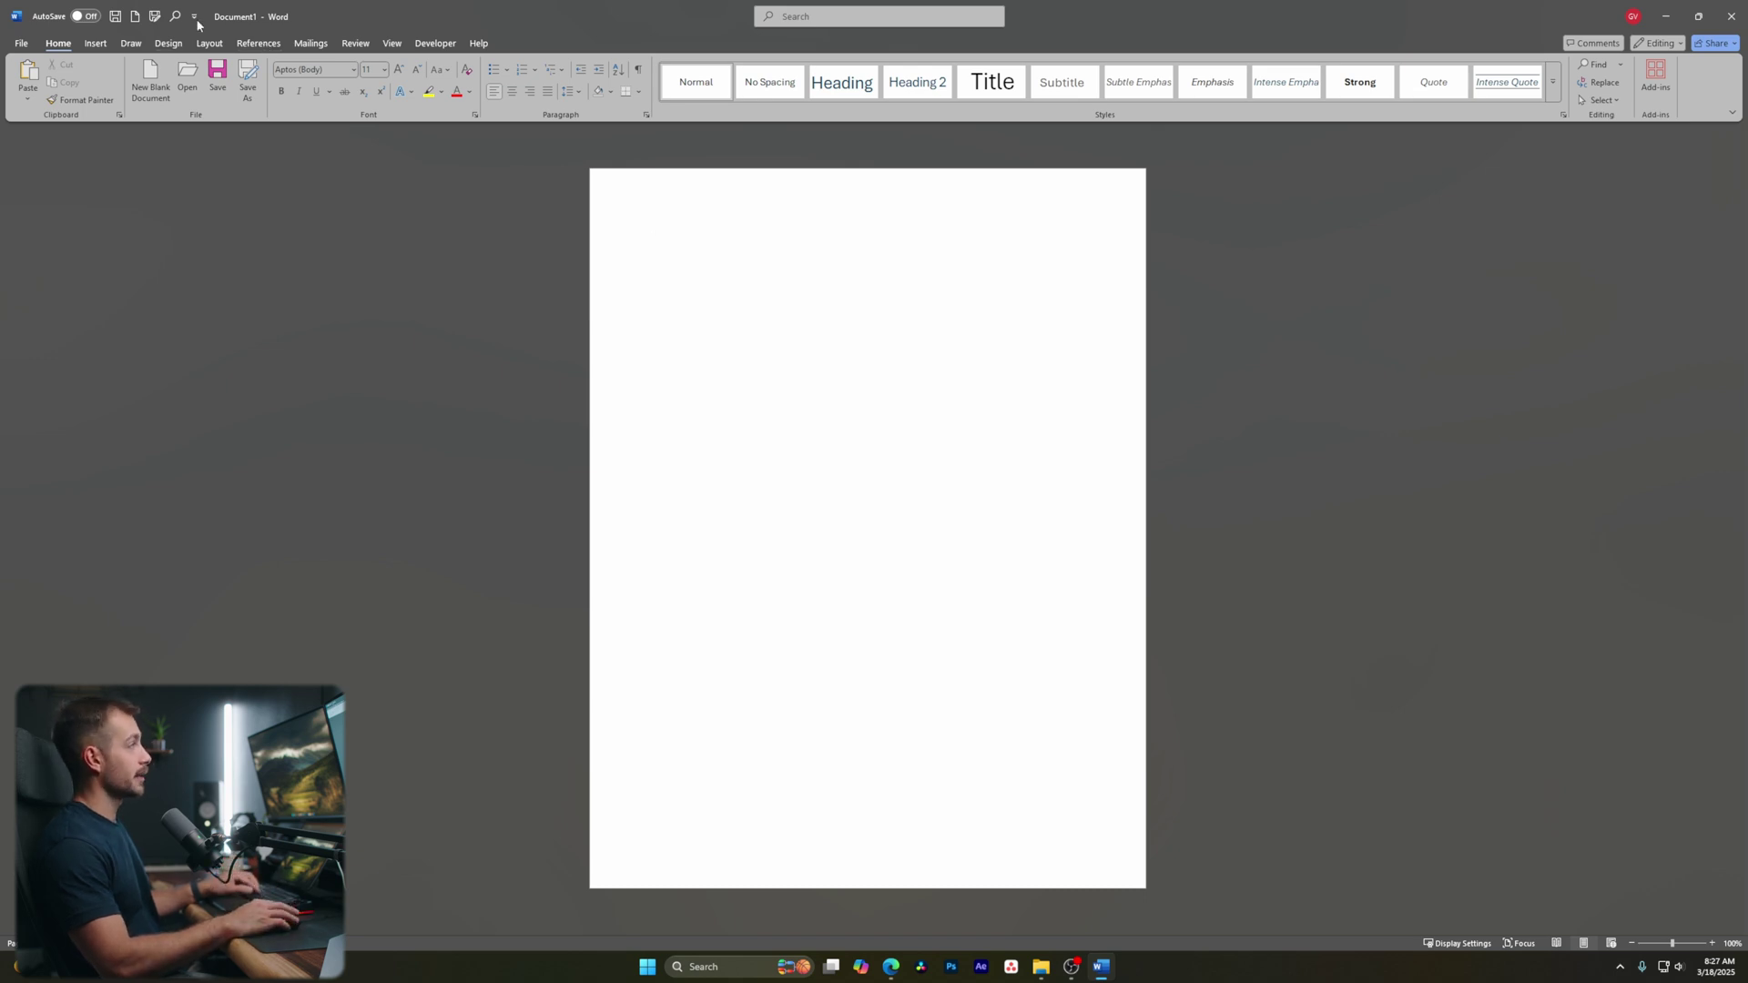
{"action": "left_click", "coordinate": [20, 44]}
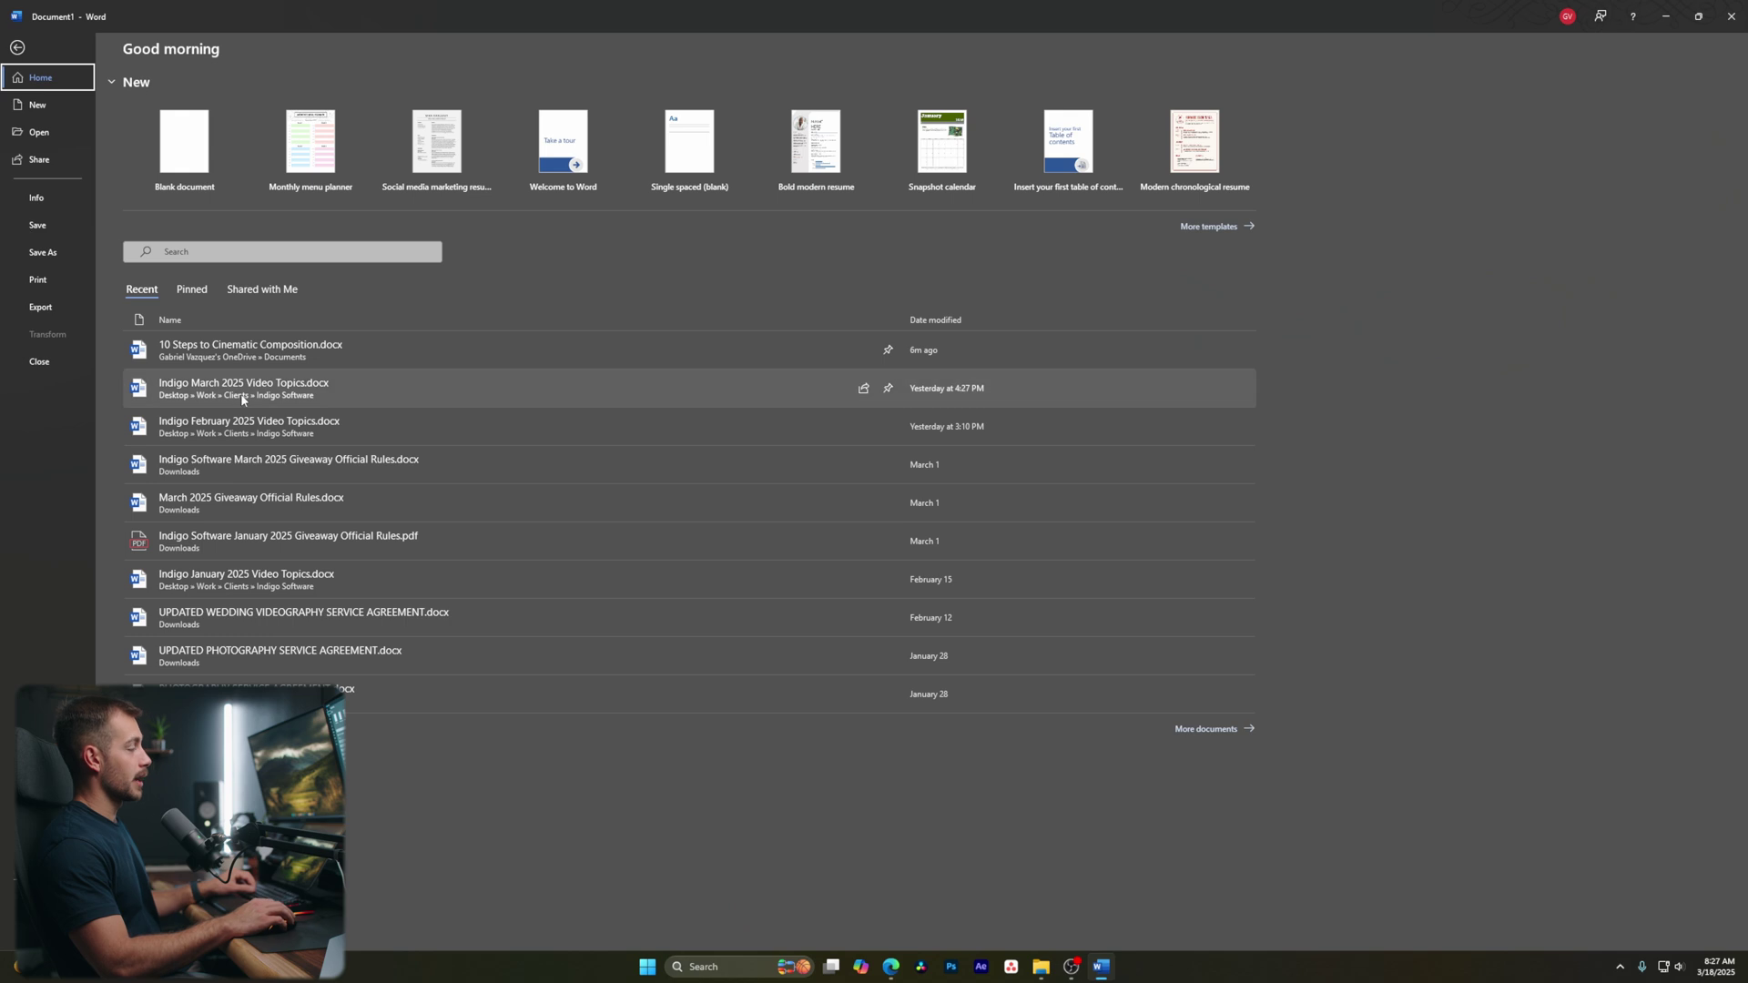
{"action": "left_click", "coordinate": [17, 47]}
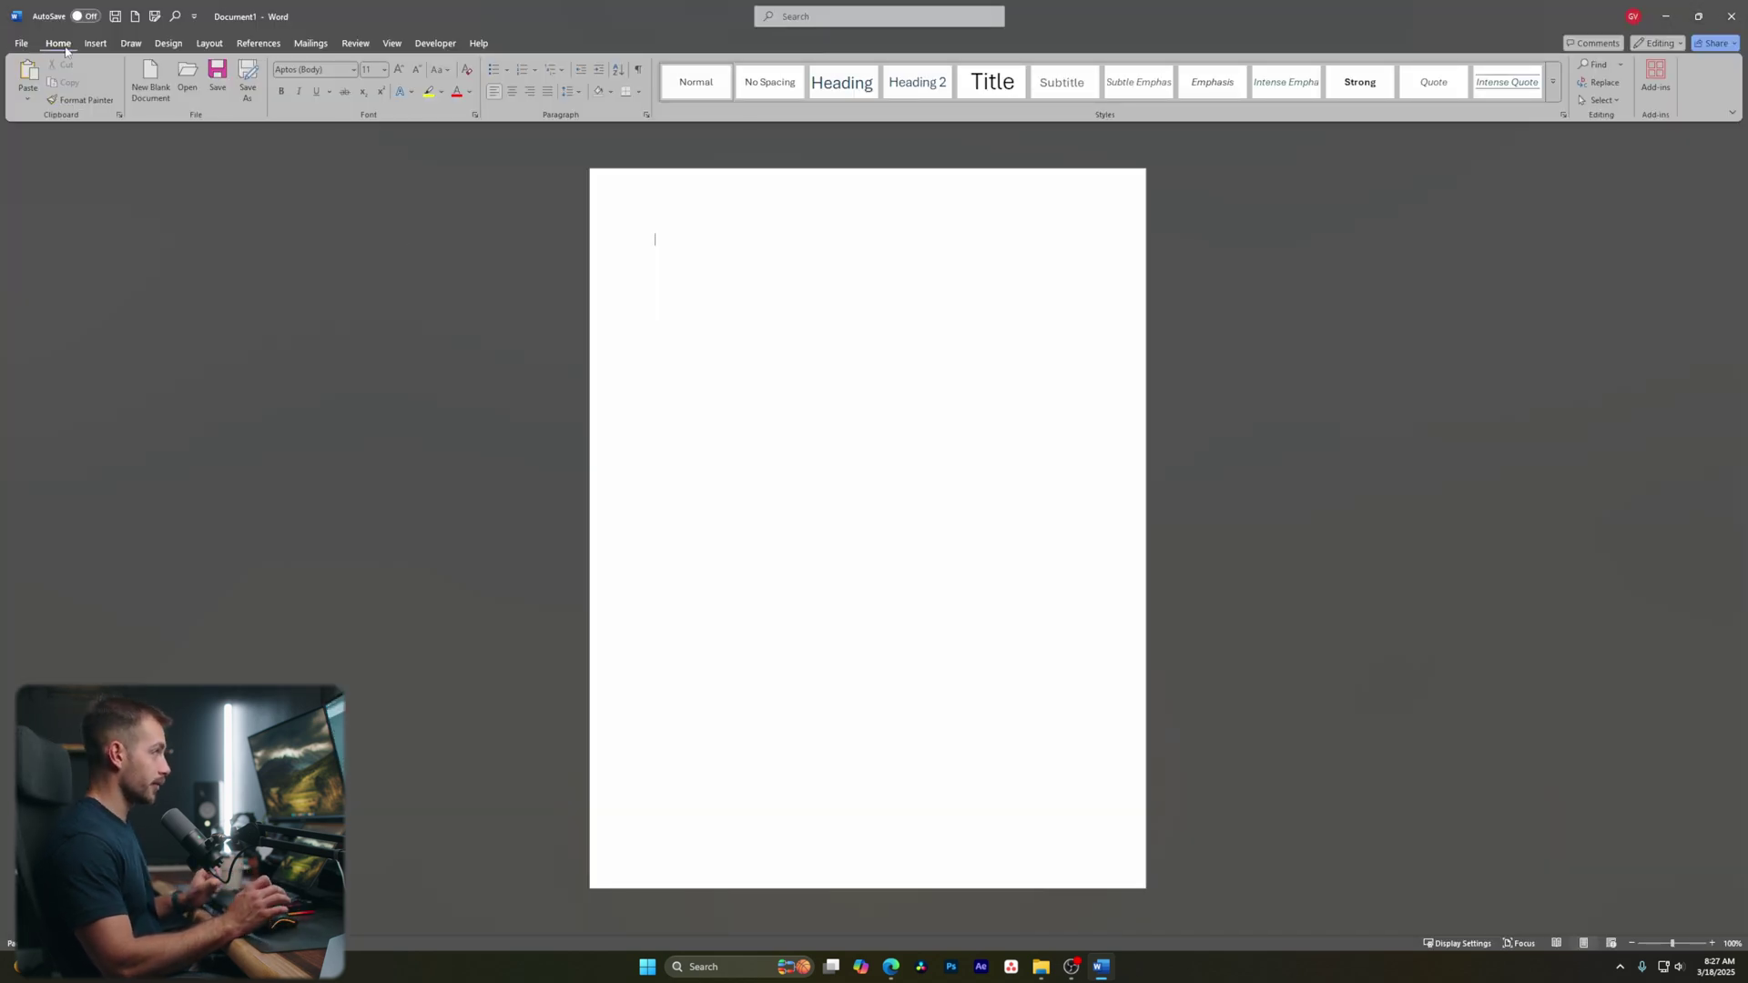
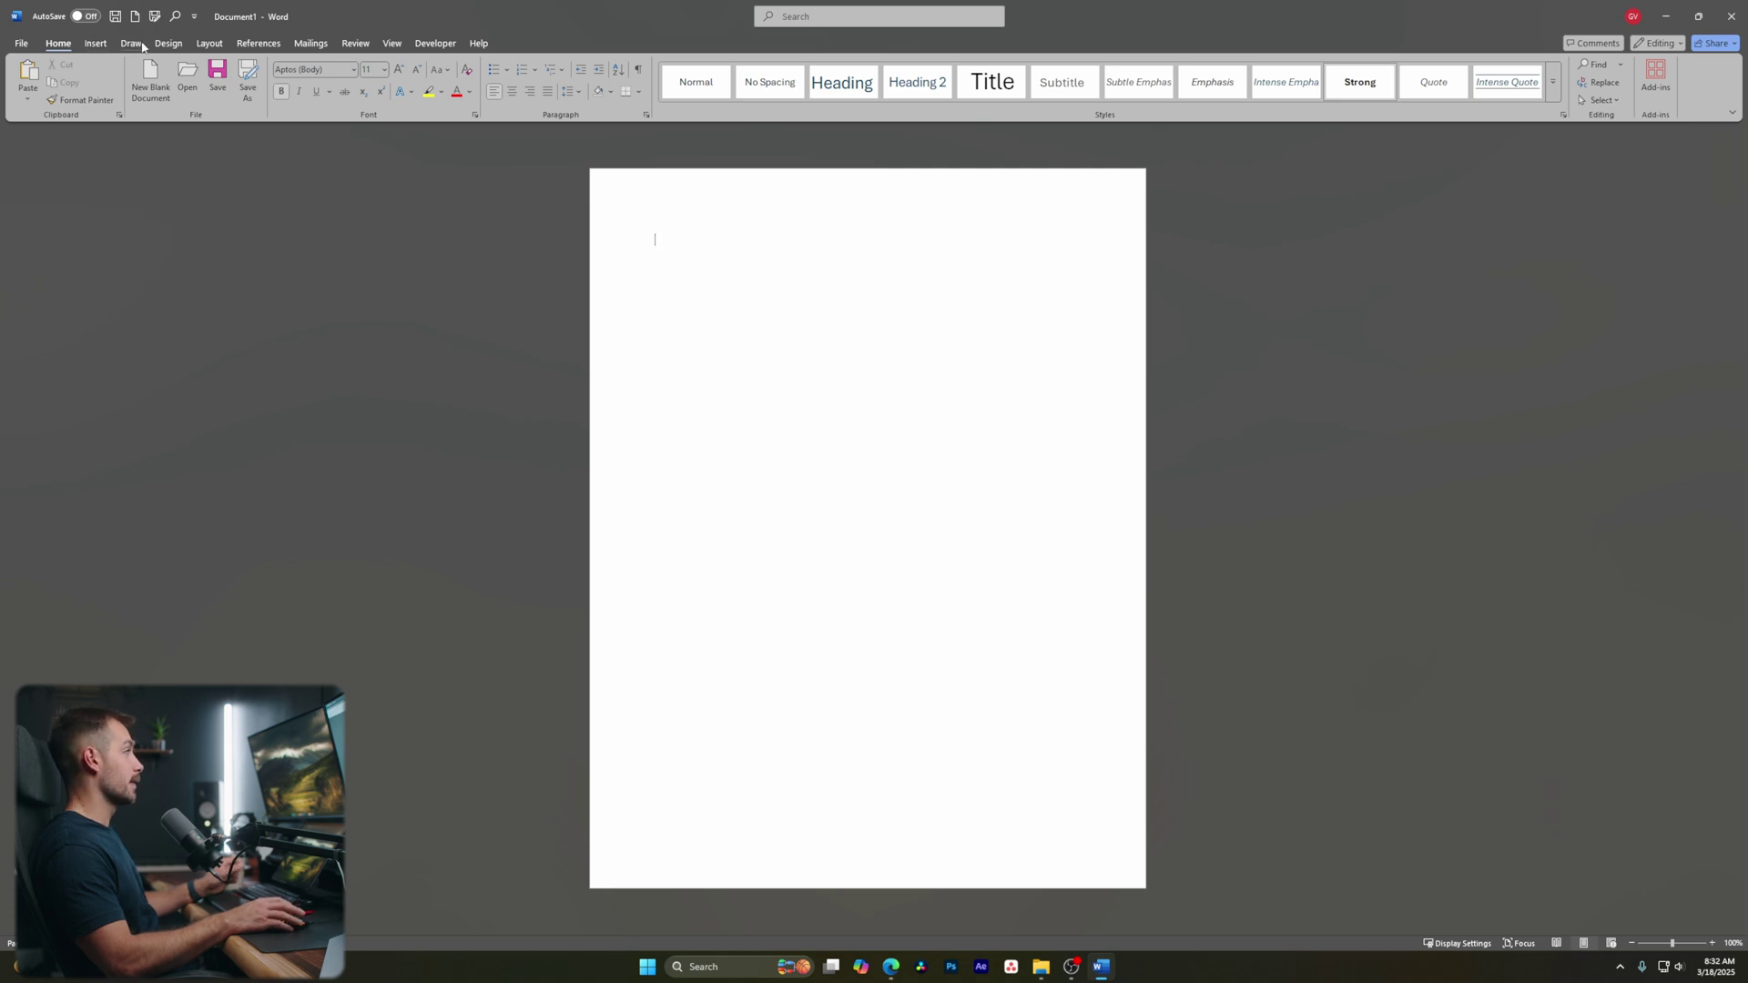
Add the title 'VIDEOGRAPHY SERVICE AGREEMENT' in Strong style at 14 pt, then start a new line
{"action": "type", "text": "Vid"}
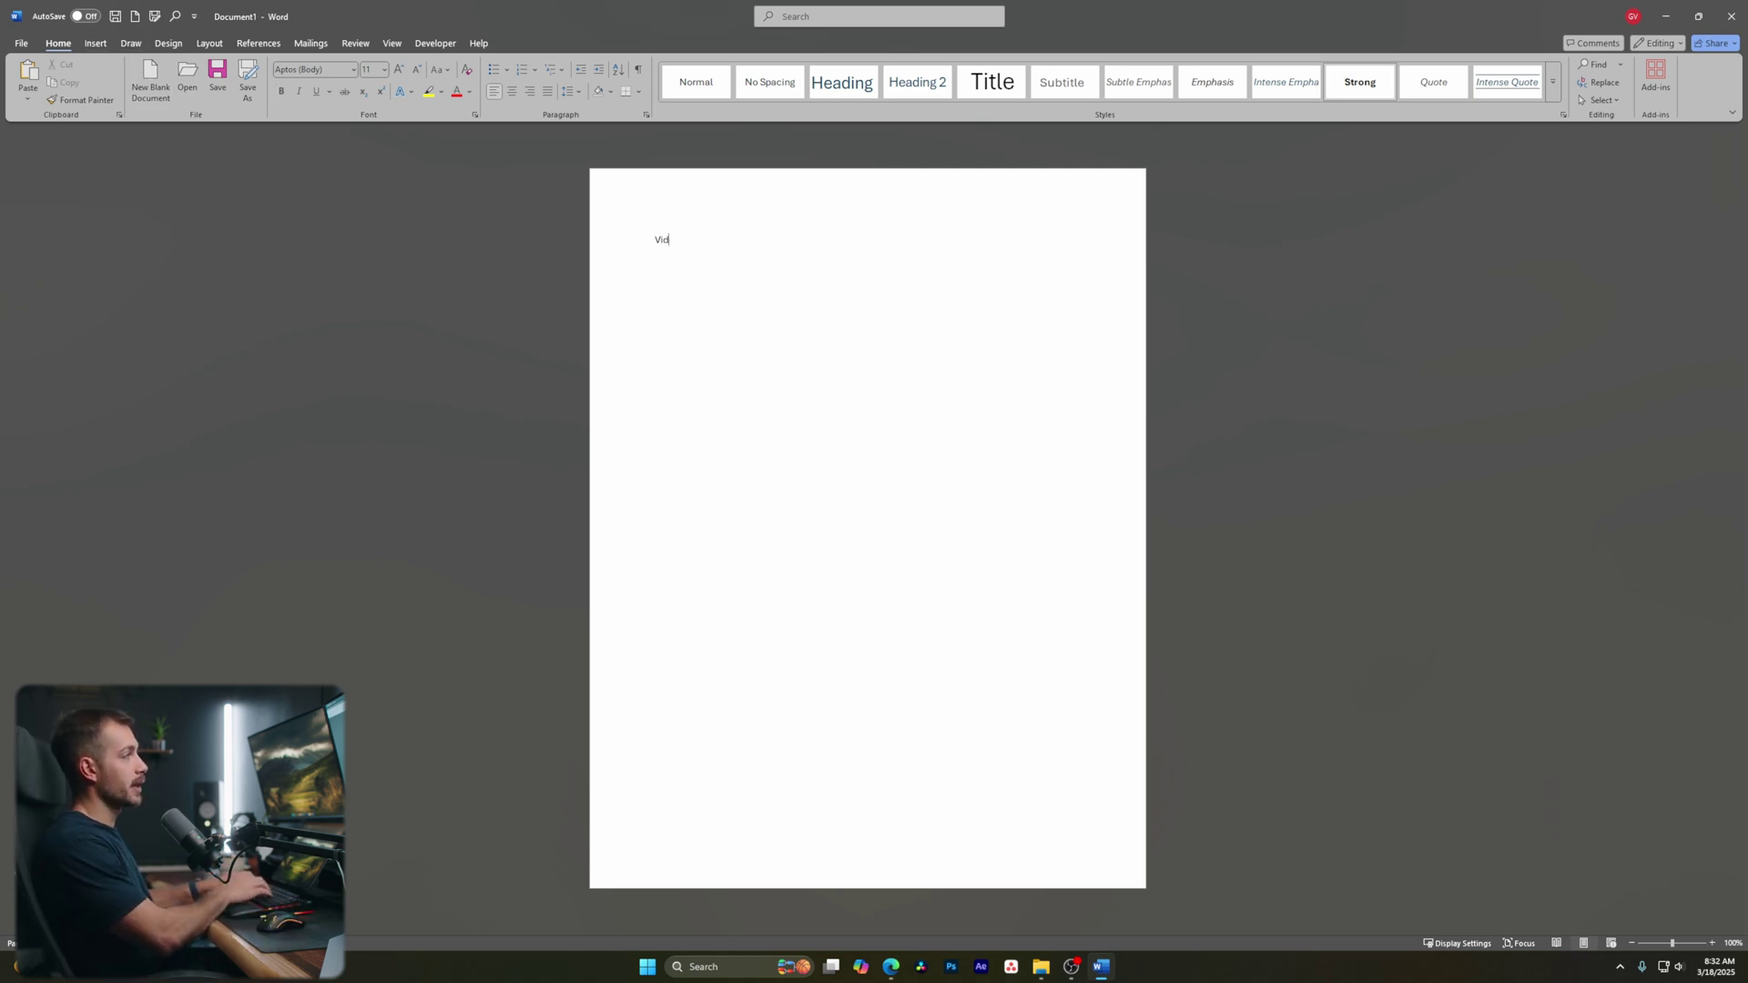
{"action": "type", "text": "eography Service Agreement"}
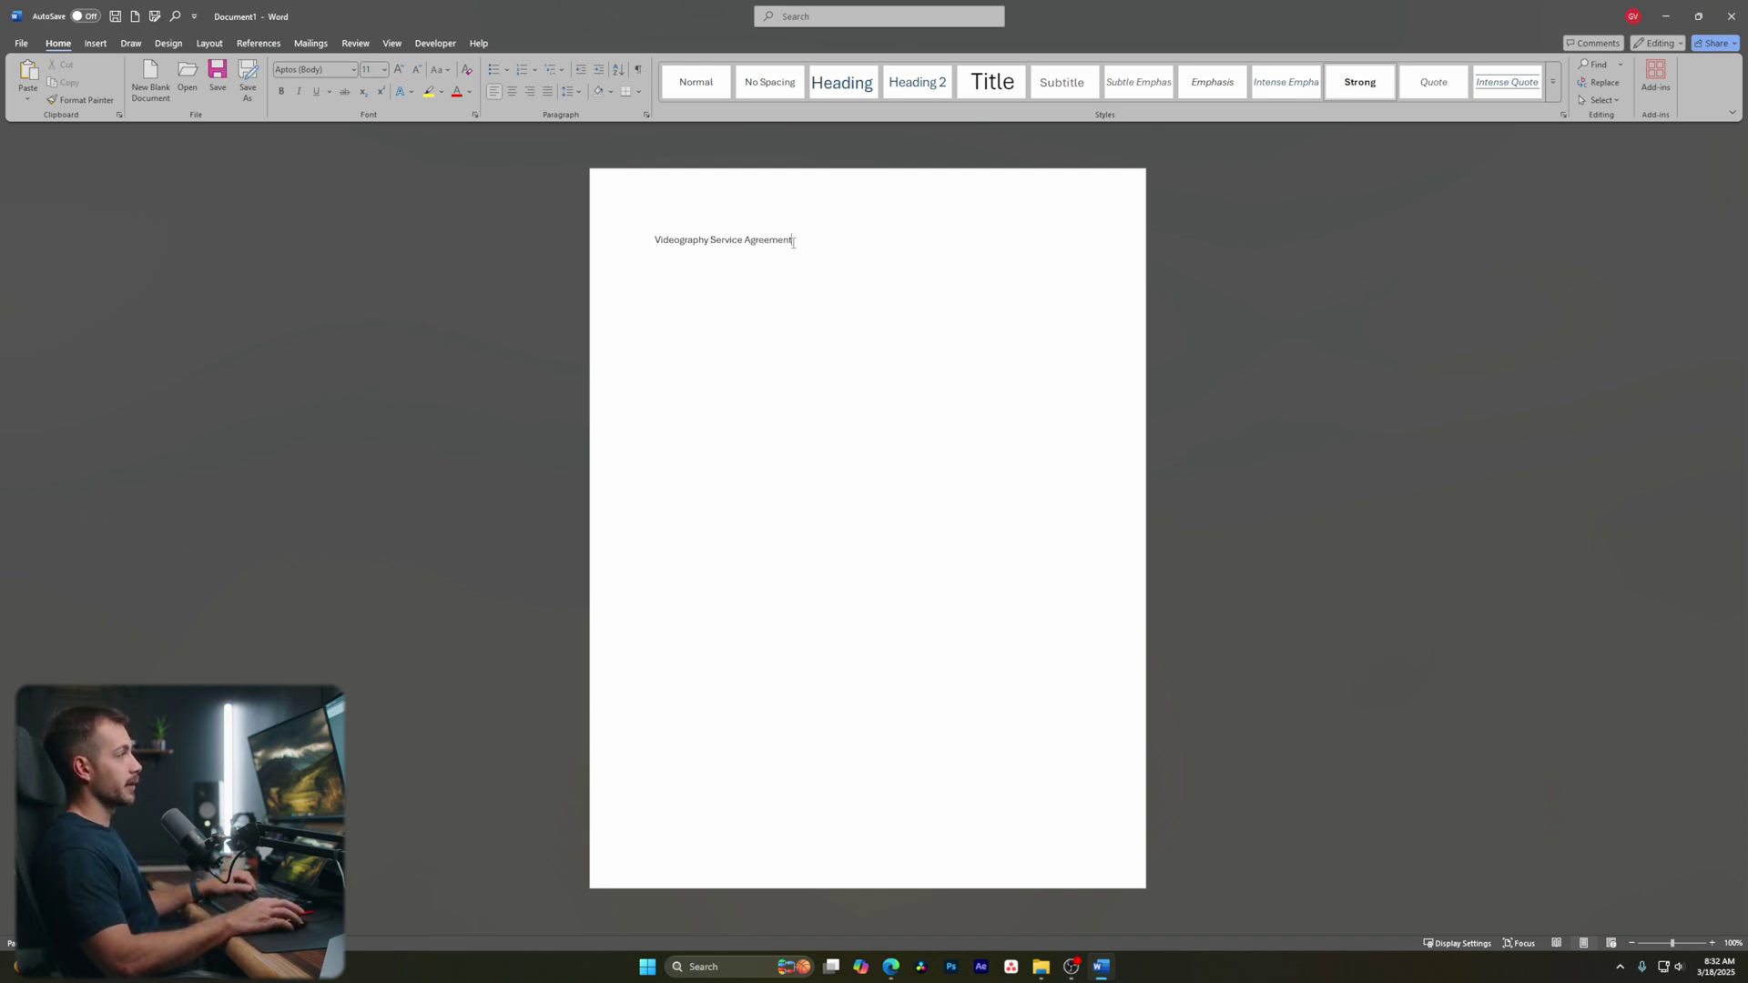
{"action": "left_click_drag", "start_coordinate": [791, 242], "coordinate": [653, 241]}
{"action": "left_click", "coordinate": [732, 246]}
{"action": "triple_click", "coordinate": [724, 243]}
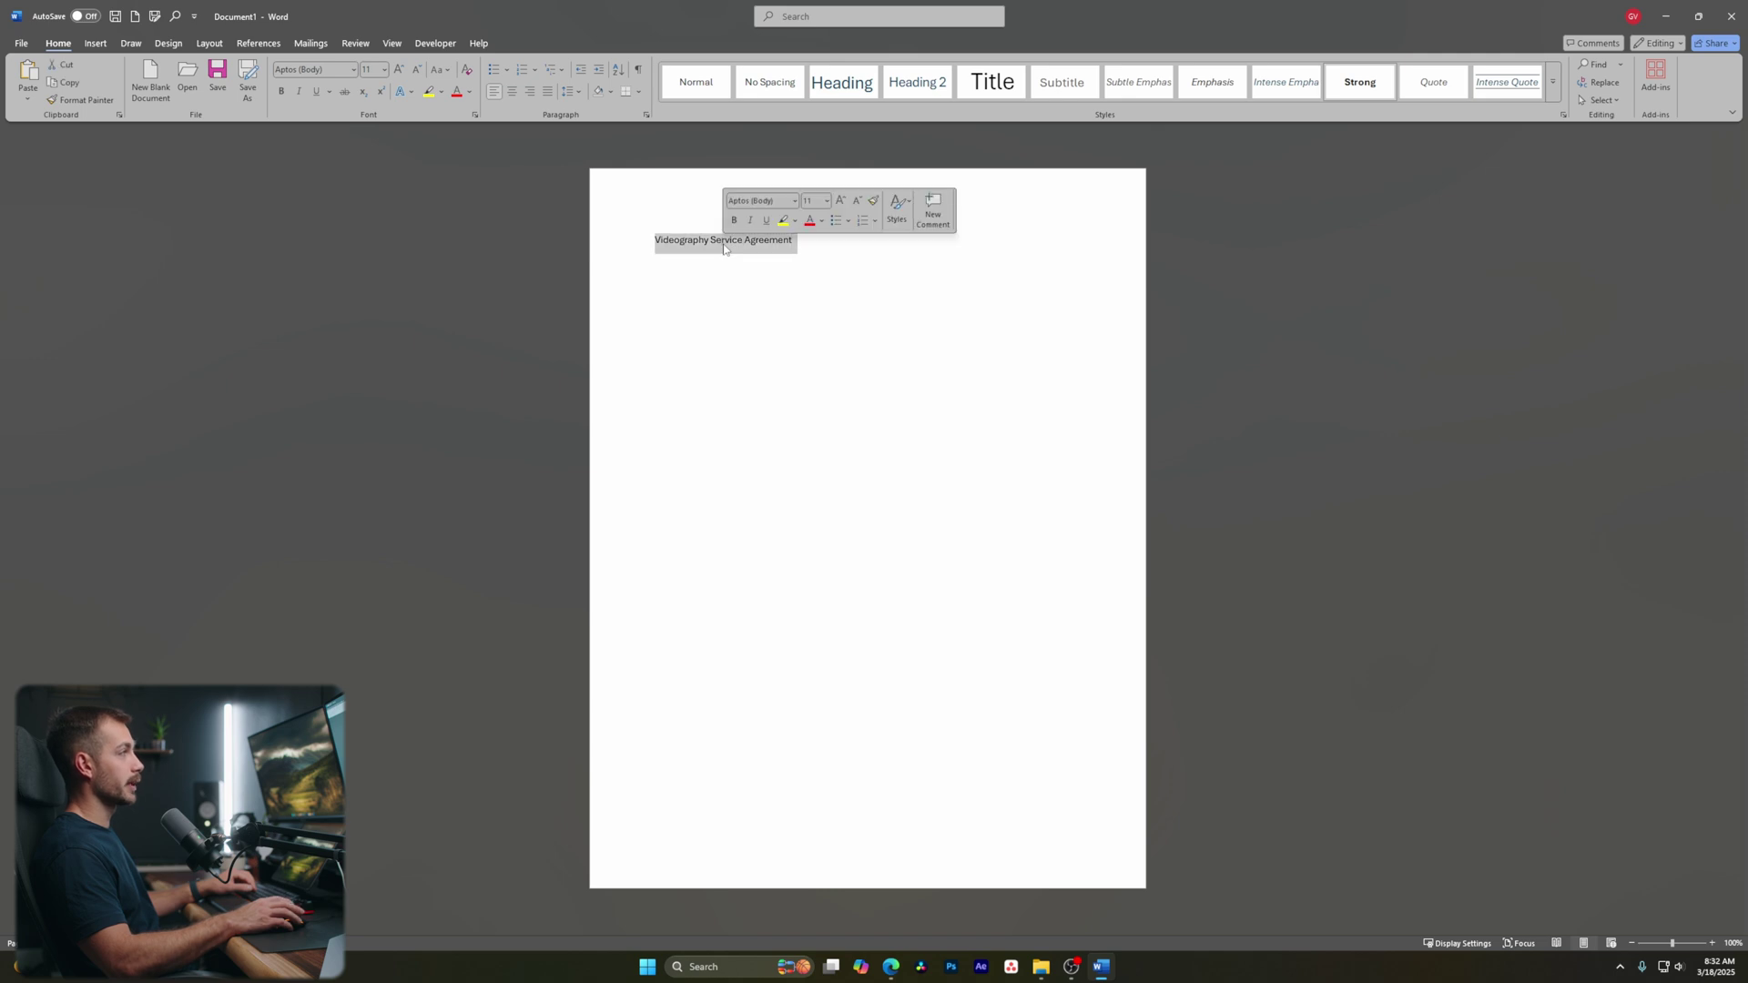
{"action": "left_click", "coordinate": [1358, 91]}
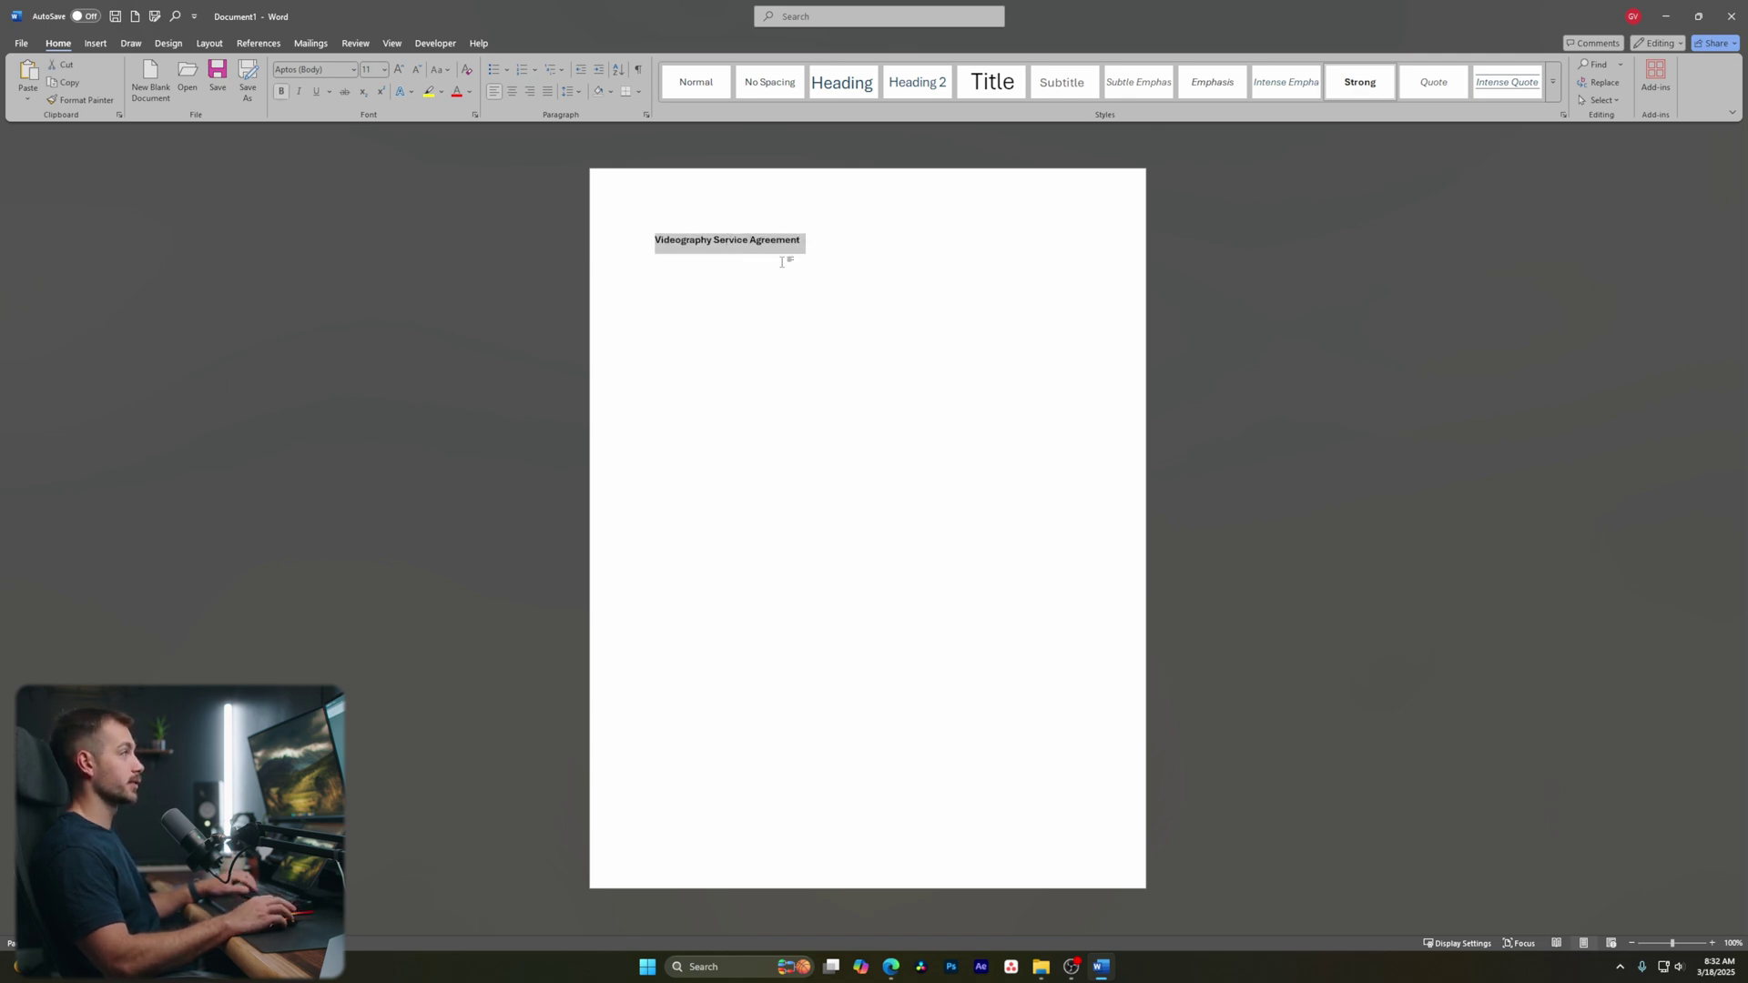
{"action": "left_click", "coordinate": [384, 69]}
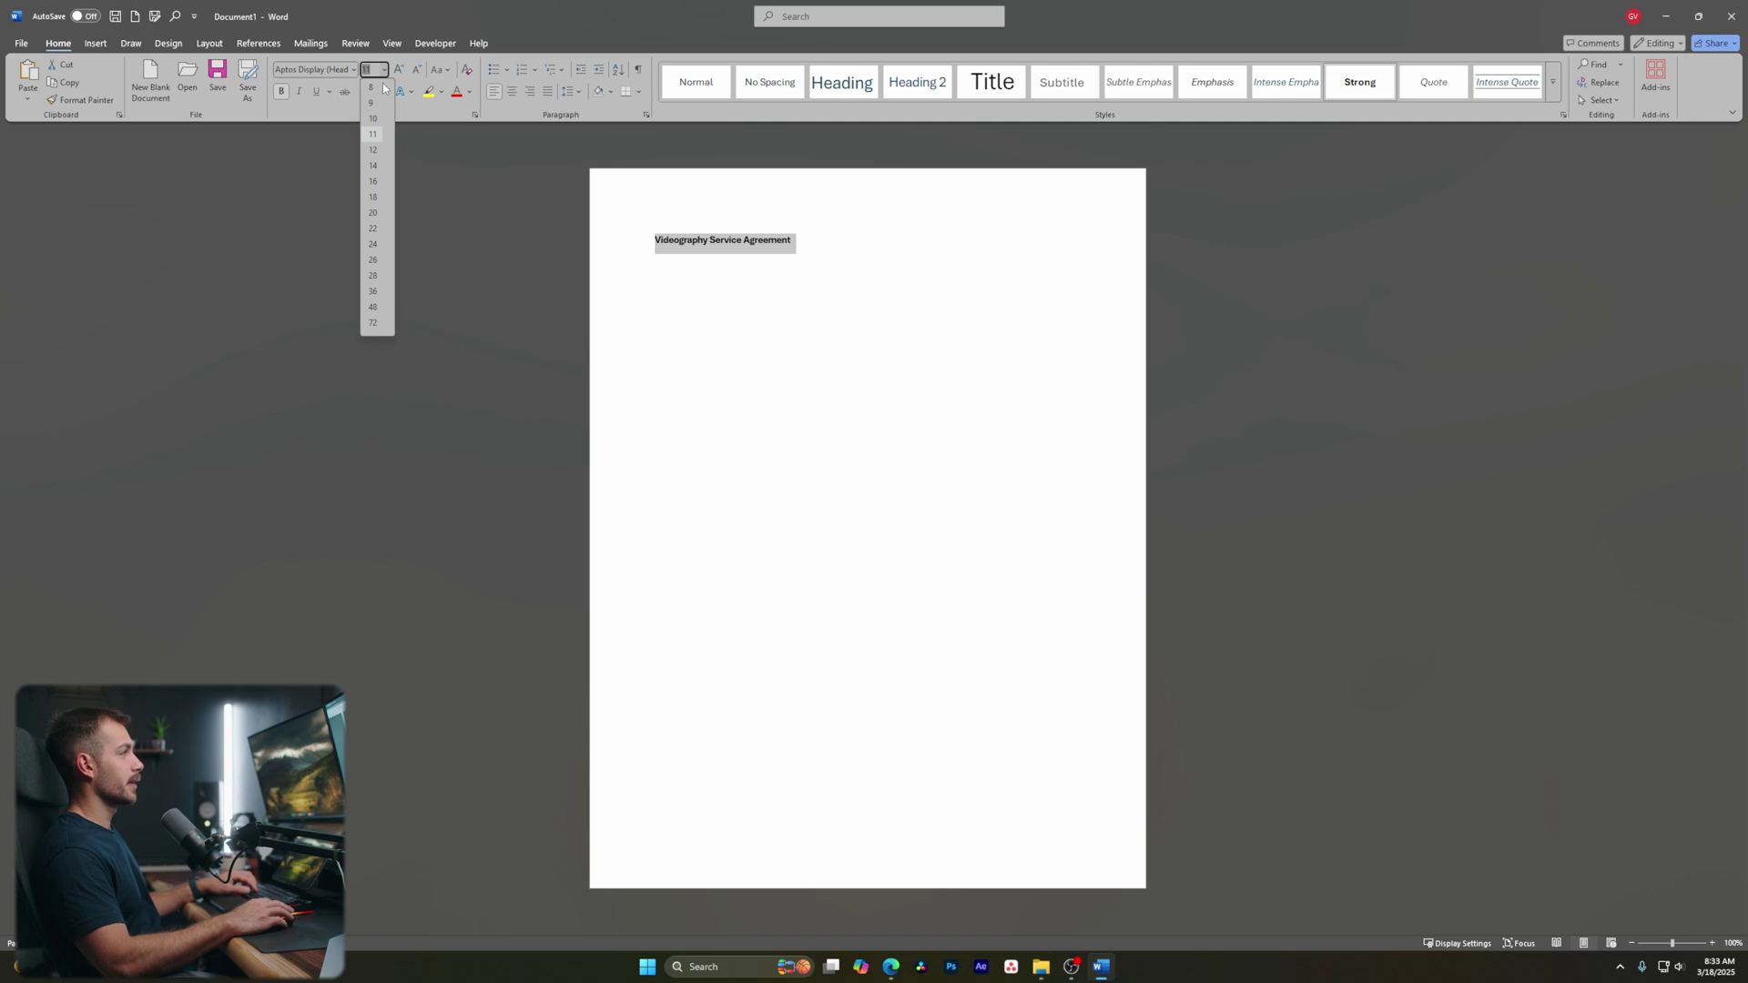
{"action": "left_click", "coordinate": [372, 166]}
{"action": "type", "text": "VIDE"}
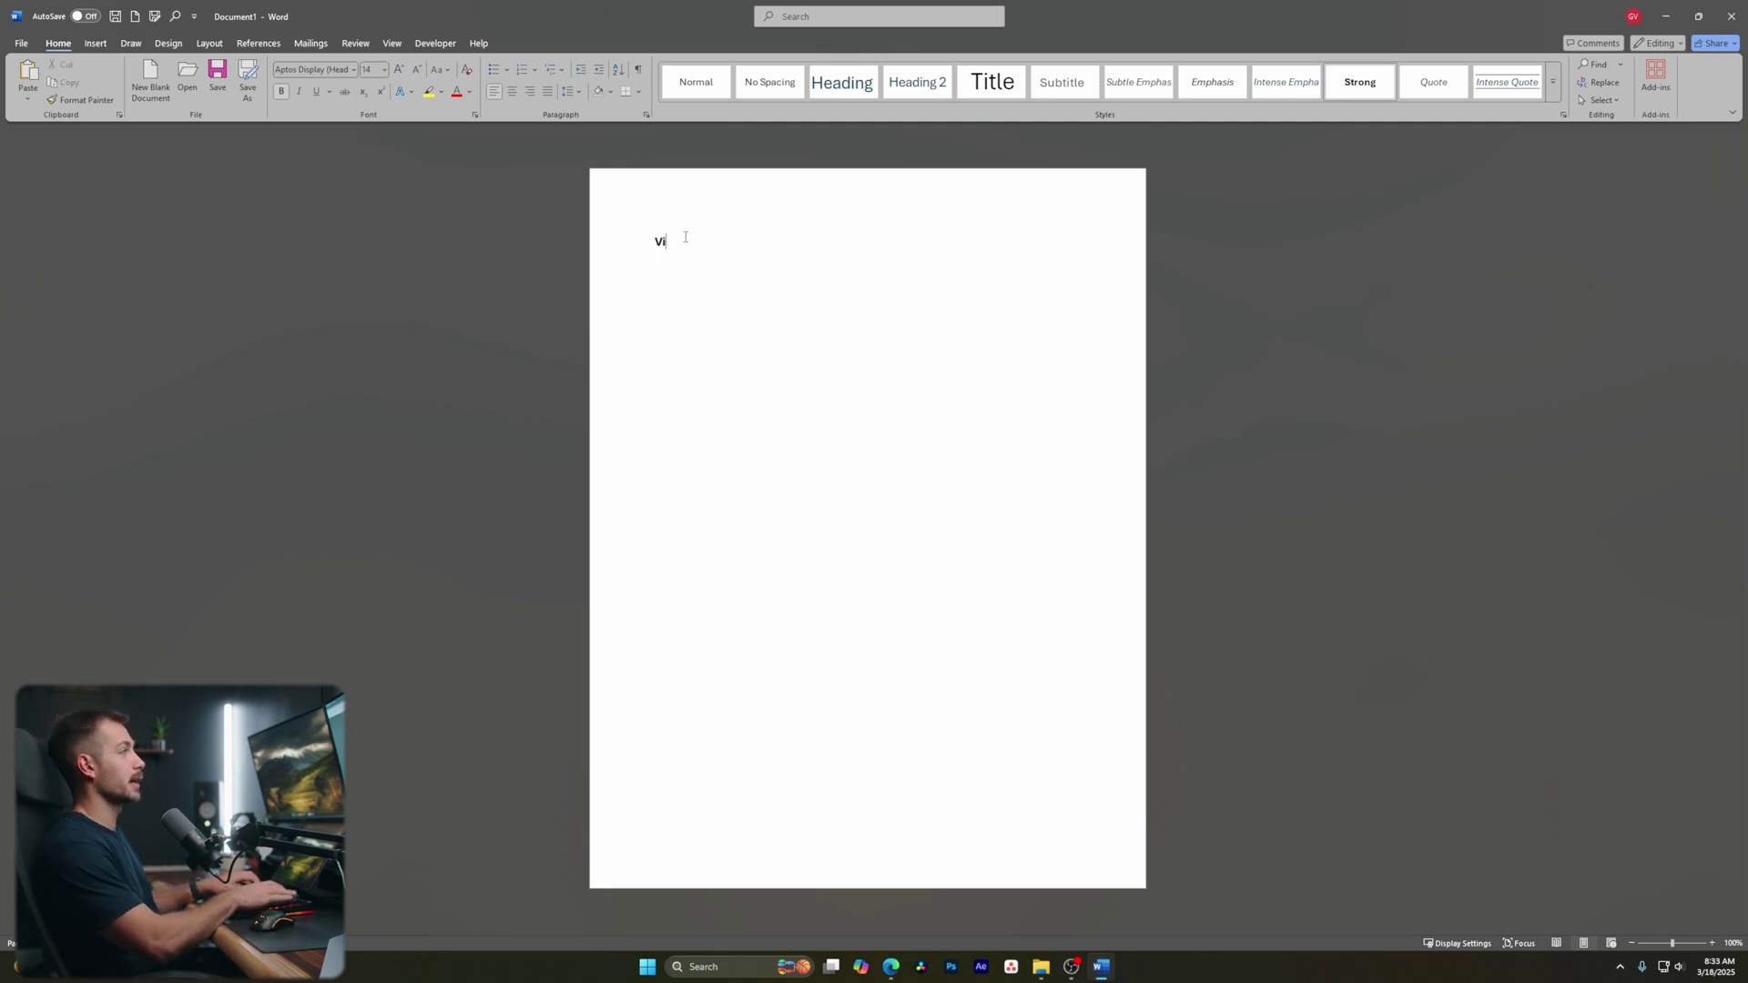
{"action": "type", "text": "O"}
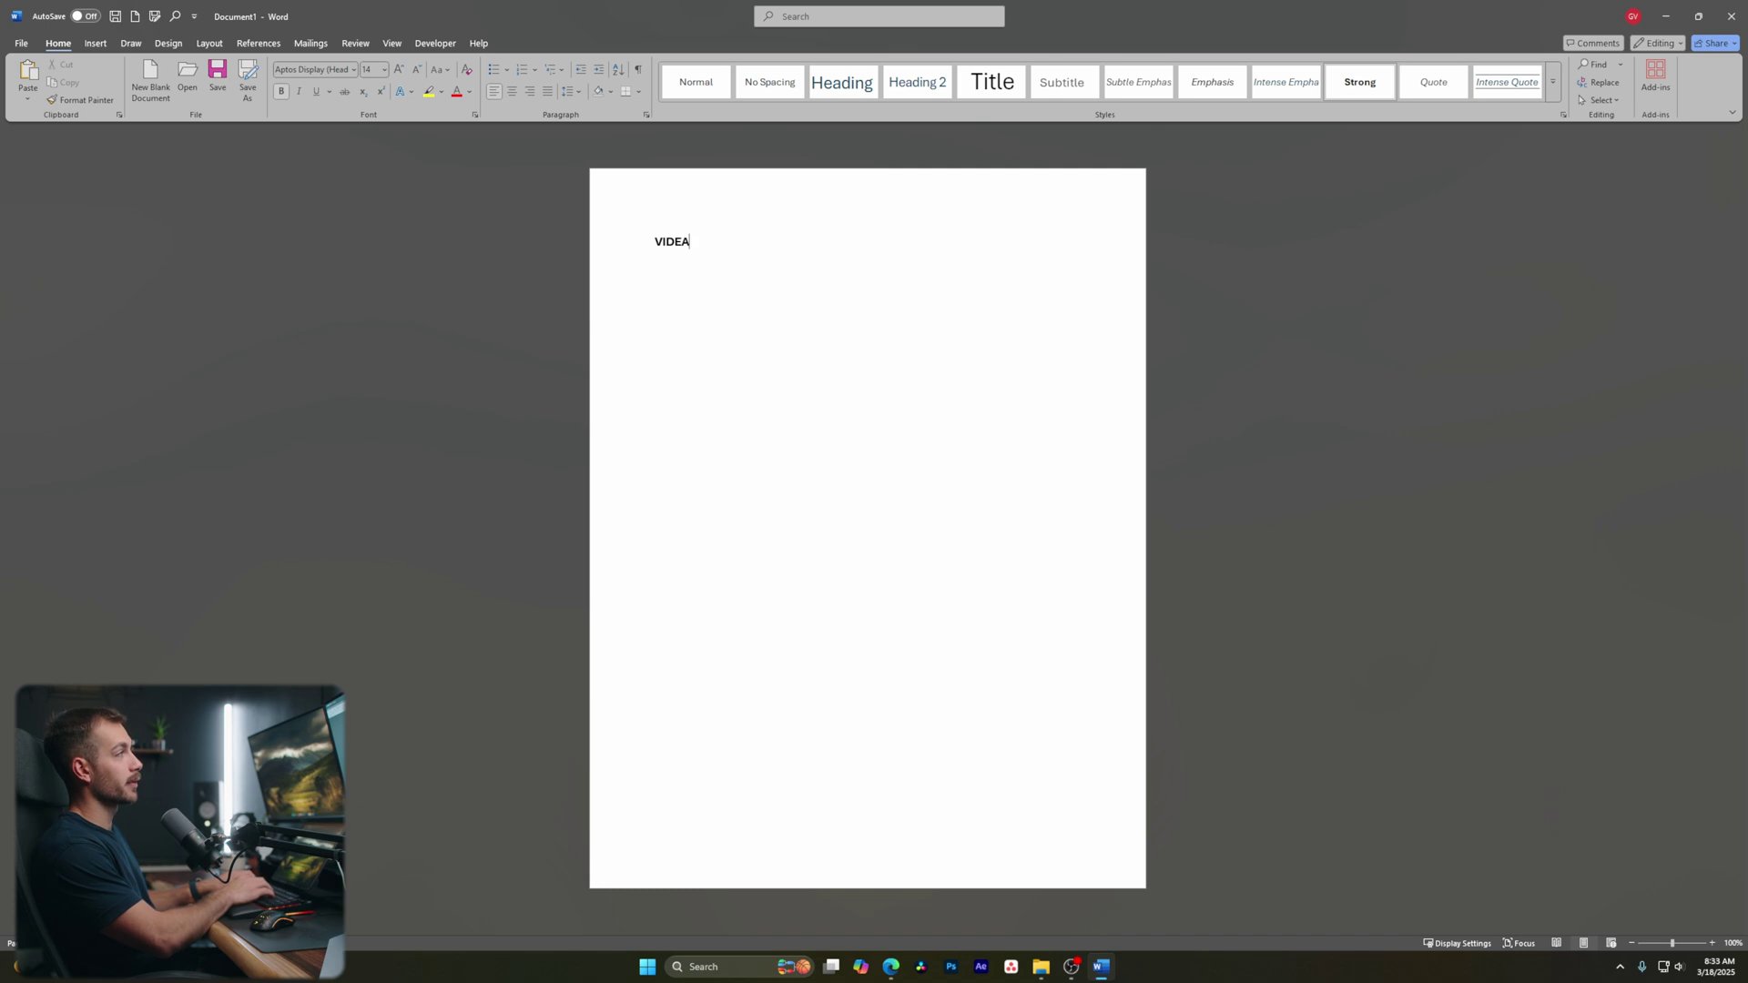
{"action": "type", "text": "GRAPHY SERVICE AGREEMENT"}
{"action": "key", "text": "Return"}
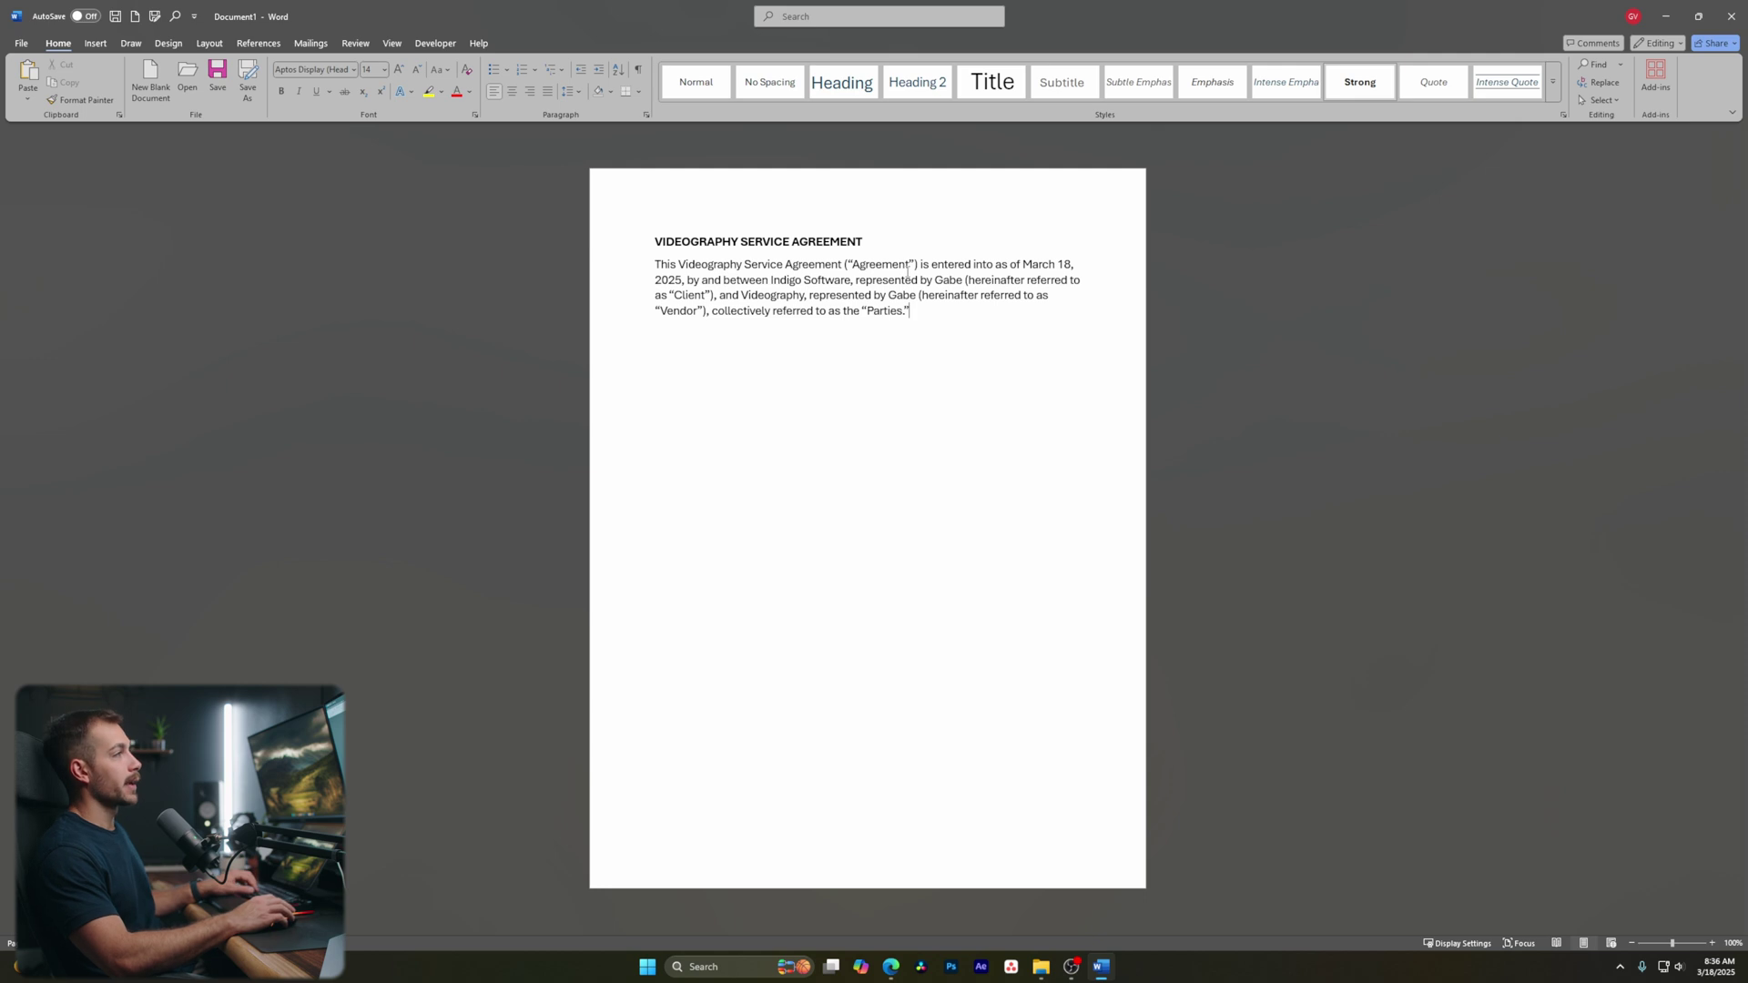
Bold the date March 18, 2025 and the company name Indigo Software
{"action": "left_click_drag", "start_coordinate": [1022, 265], "coordinate": [687, 280]}
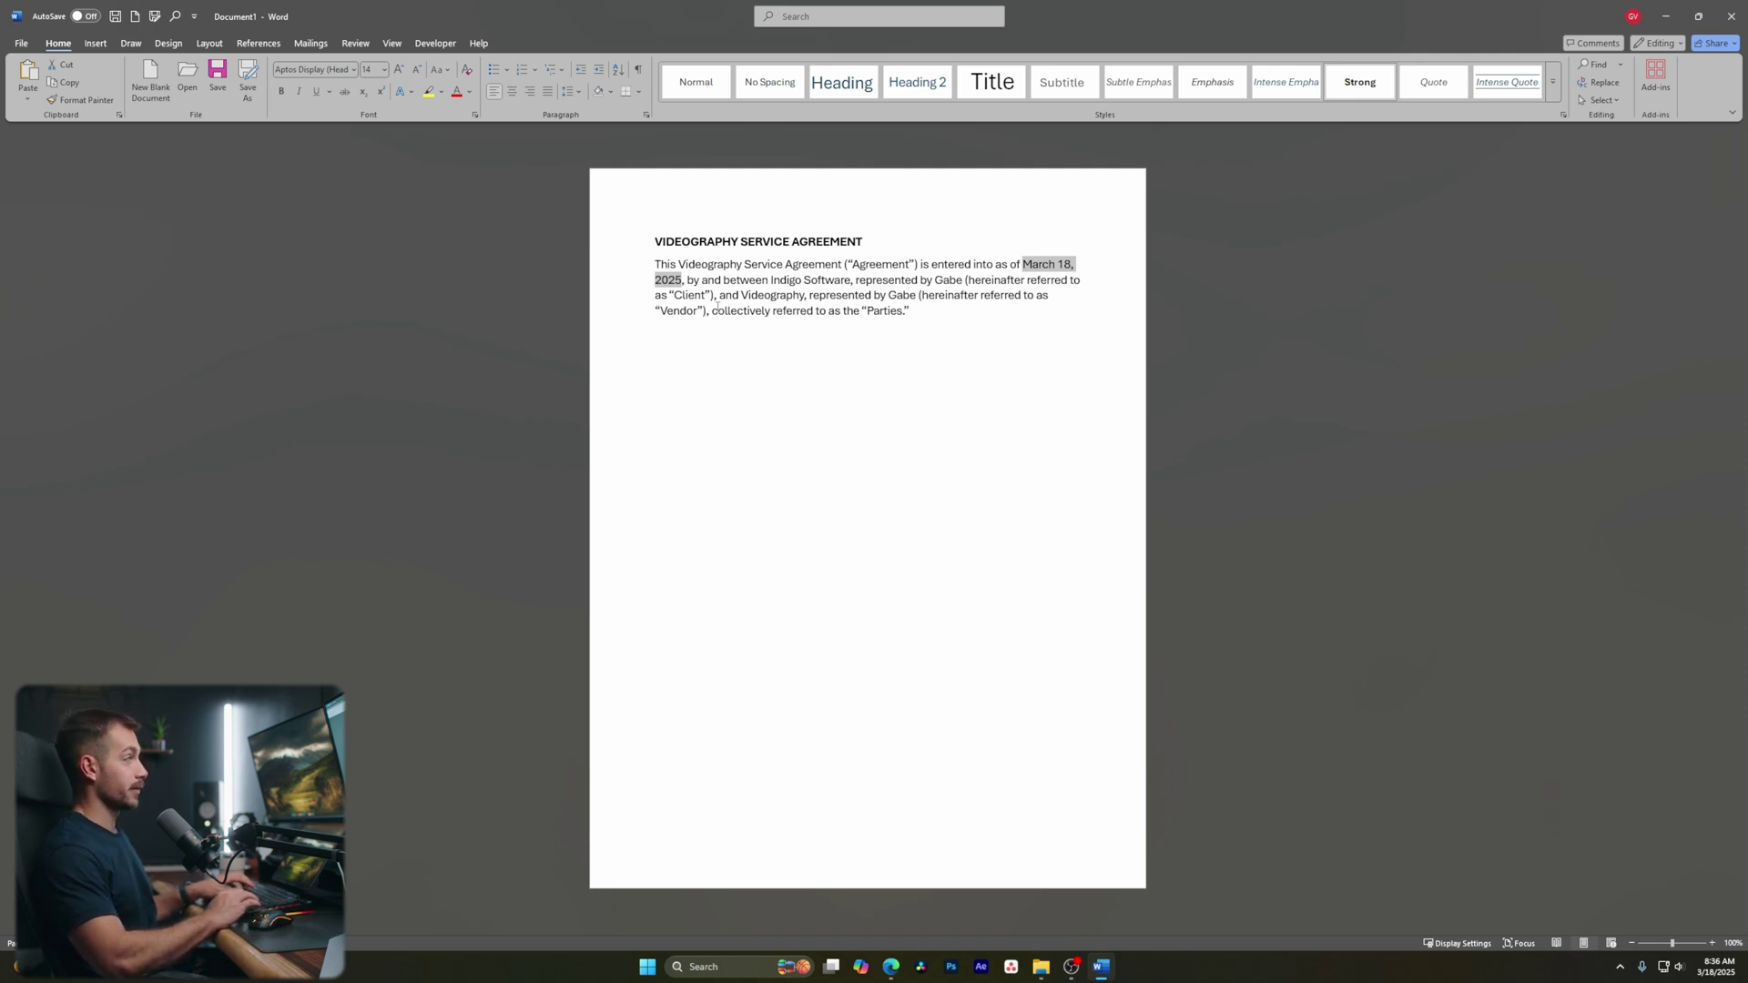
{"action": "key", "text": "ctrl+b"}
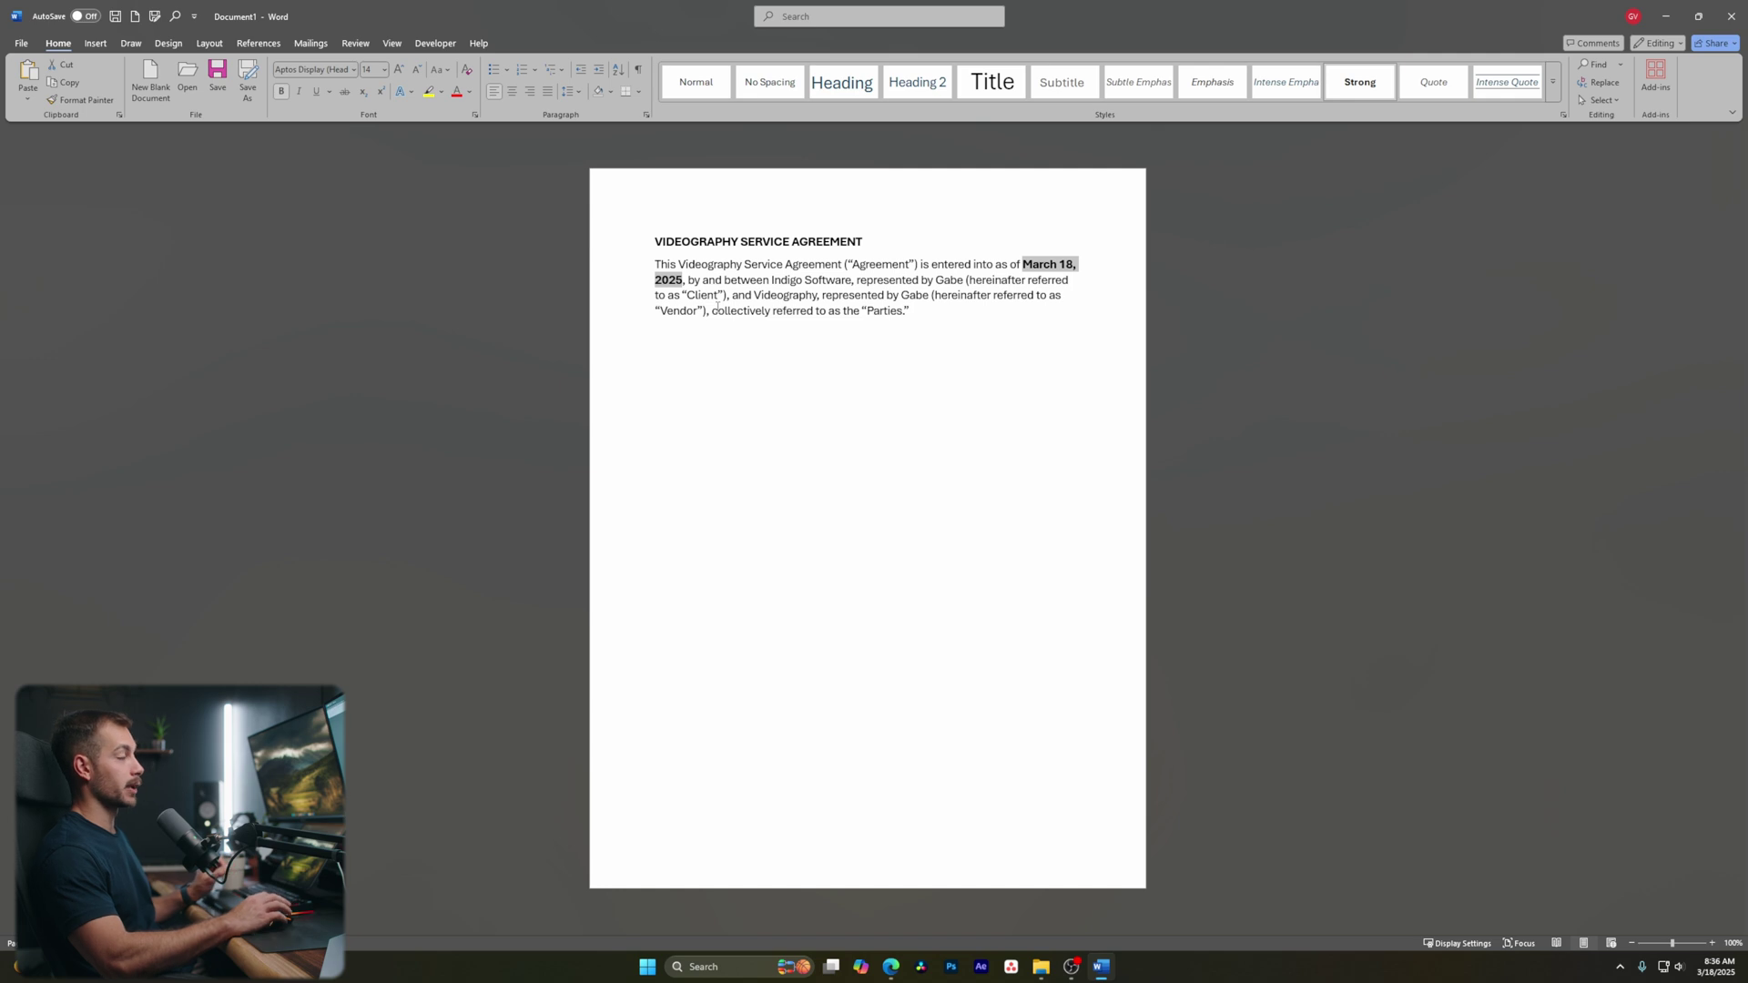
{"action": "left_click", "coordinate": [842, 295]}
{"action": "left_click_drag", "start_coordinate": [785, 280], "coordinate": [818, 296]}
{"action": "key", "text": "ctrl+b"}
Bold both representatives' names and the word Videography in the opening paragraph
{"action": "double_click", "coordinate": [954, 280]}
{"action": "key", "text": "ctrl+b"}
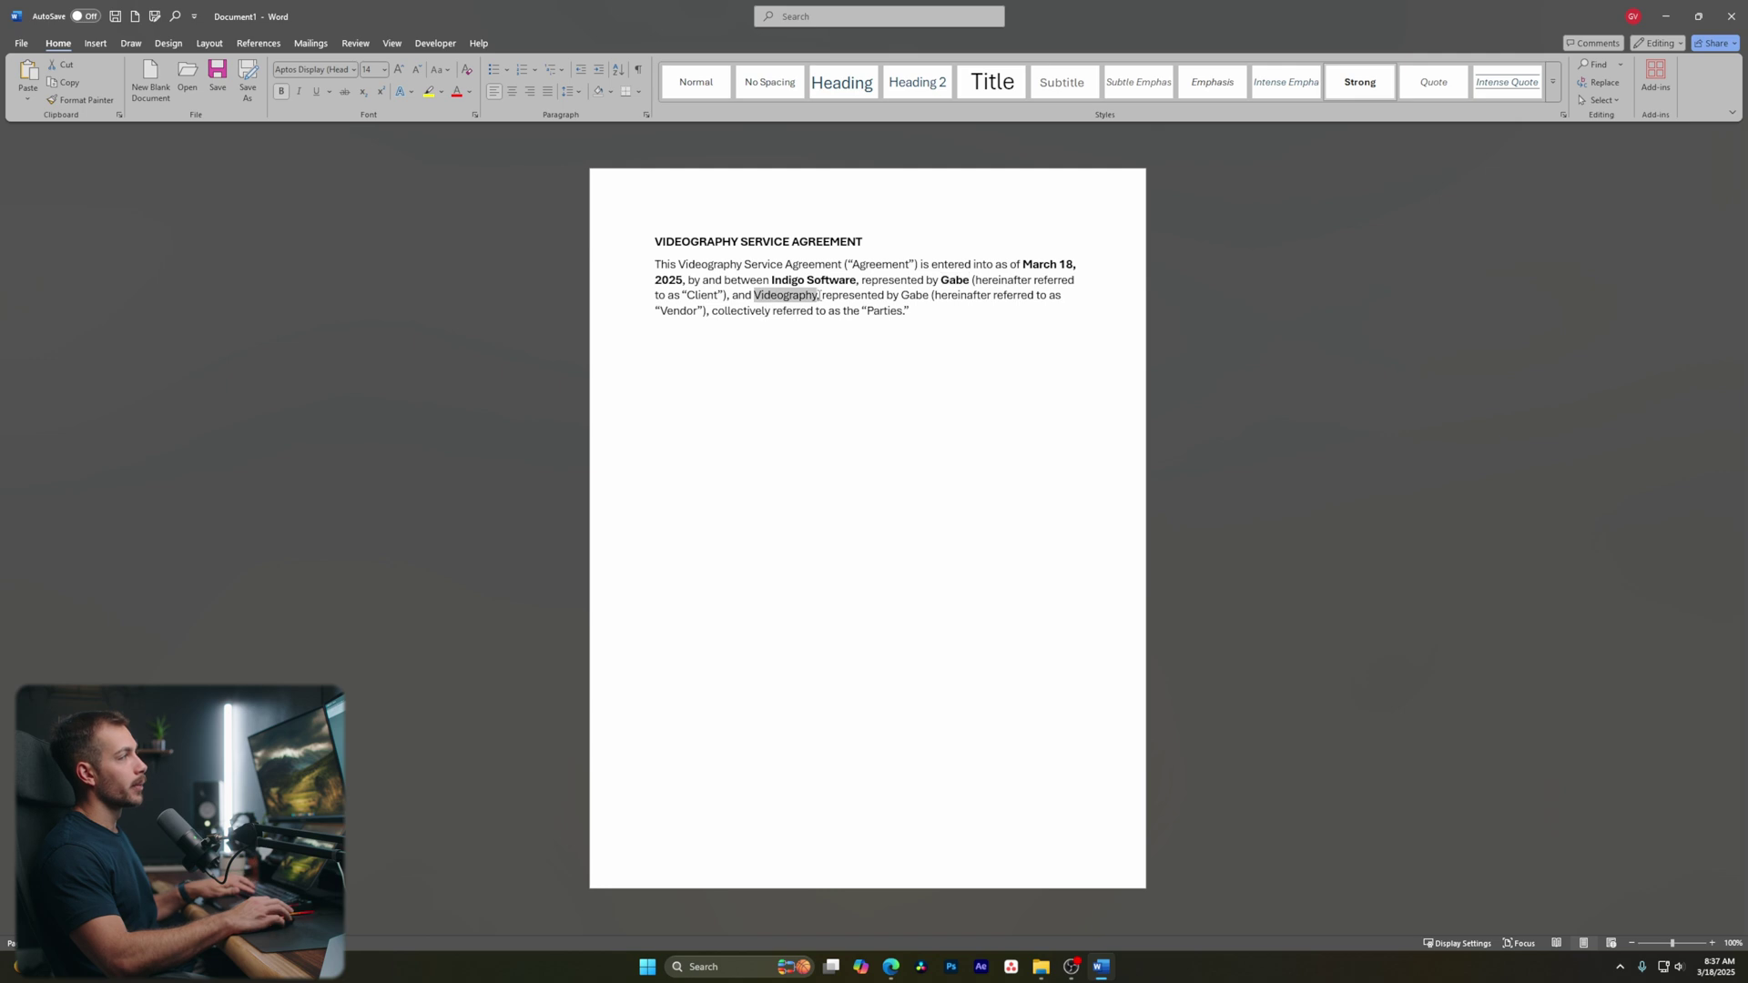
{"action": "key", "text": "ctrl+b"}
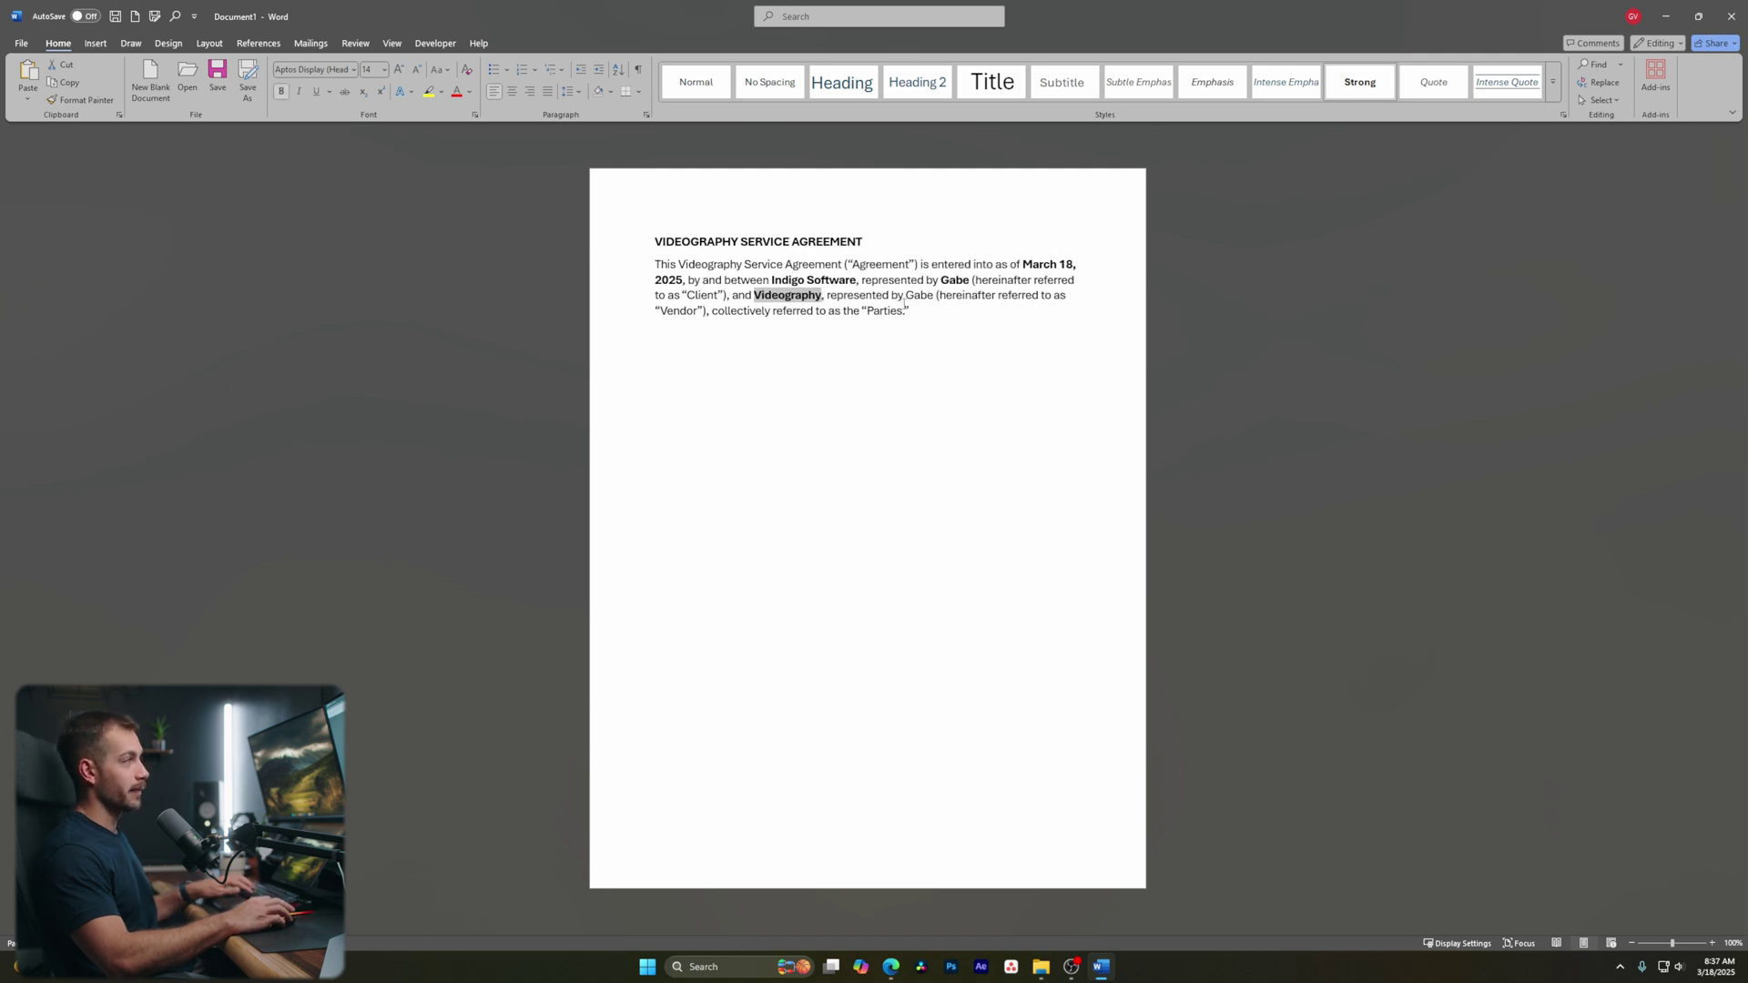
{"action": "double_click", "coordinate": [909, 296]}
{"action": "key", "text": "ctrl+b"}
{"action": "key", "text": "ctrl+End"}
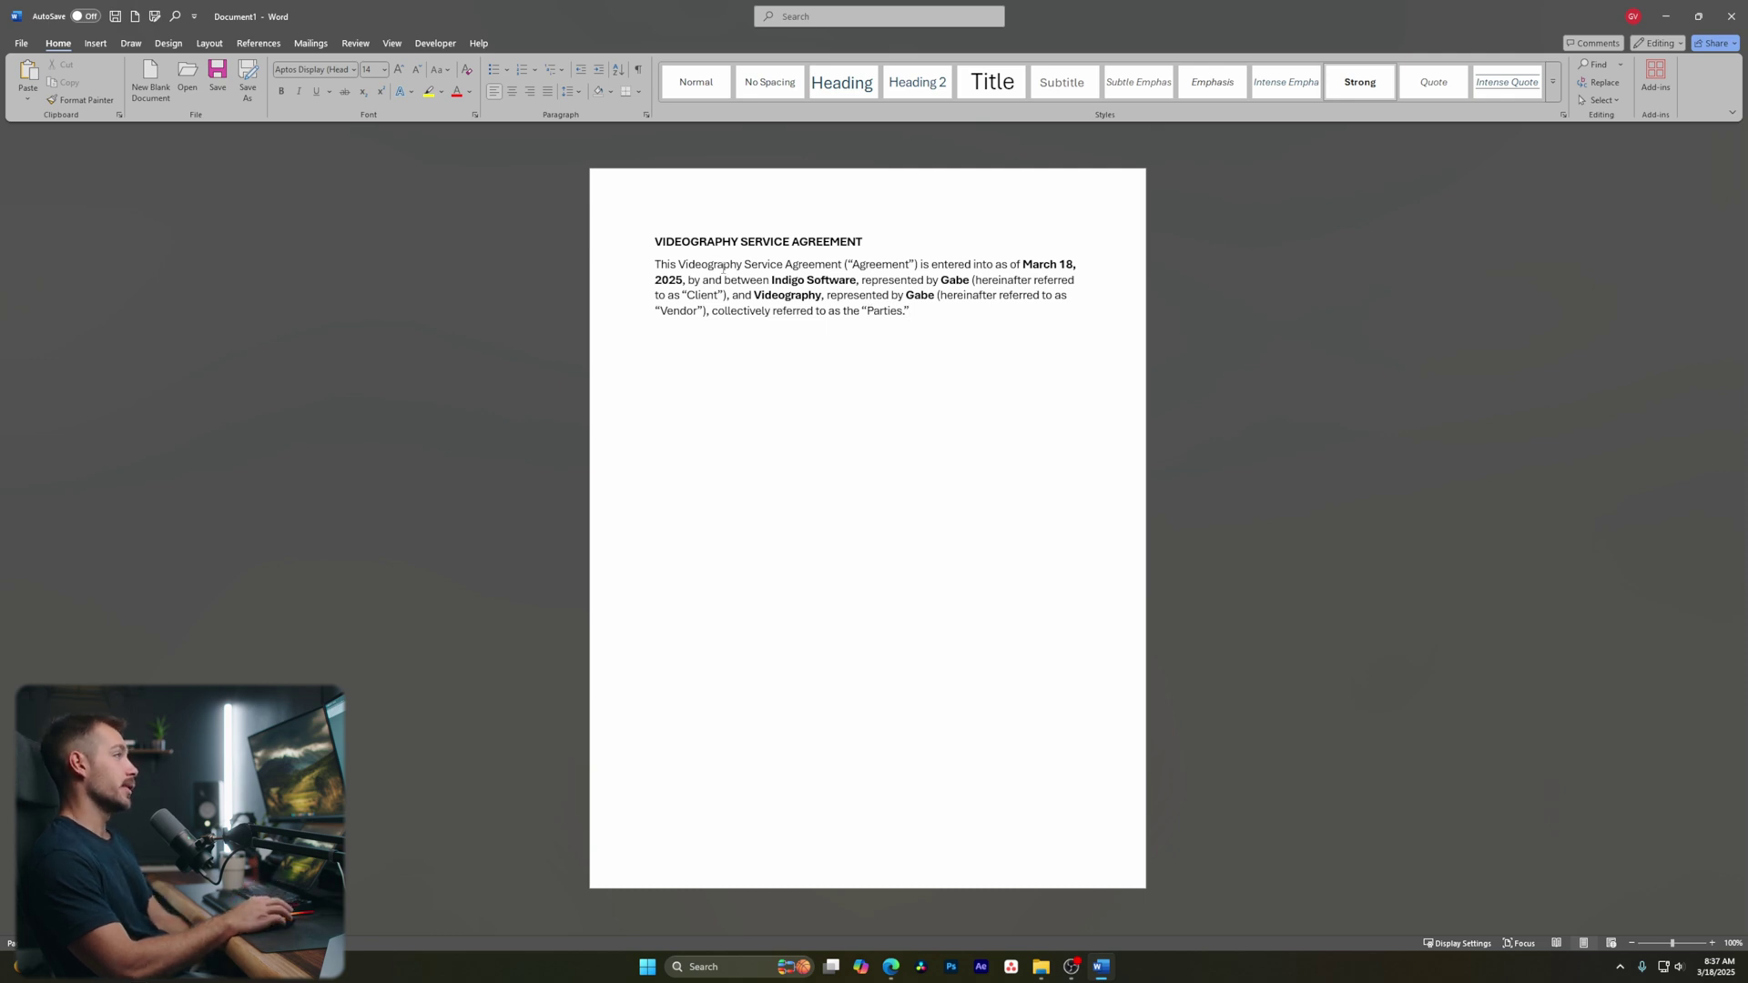
{"action": "left_click_drag", "start_coordinate": [912, 312], "coordinate": [829, 296]}
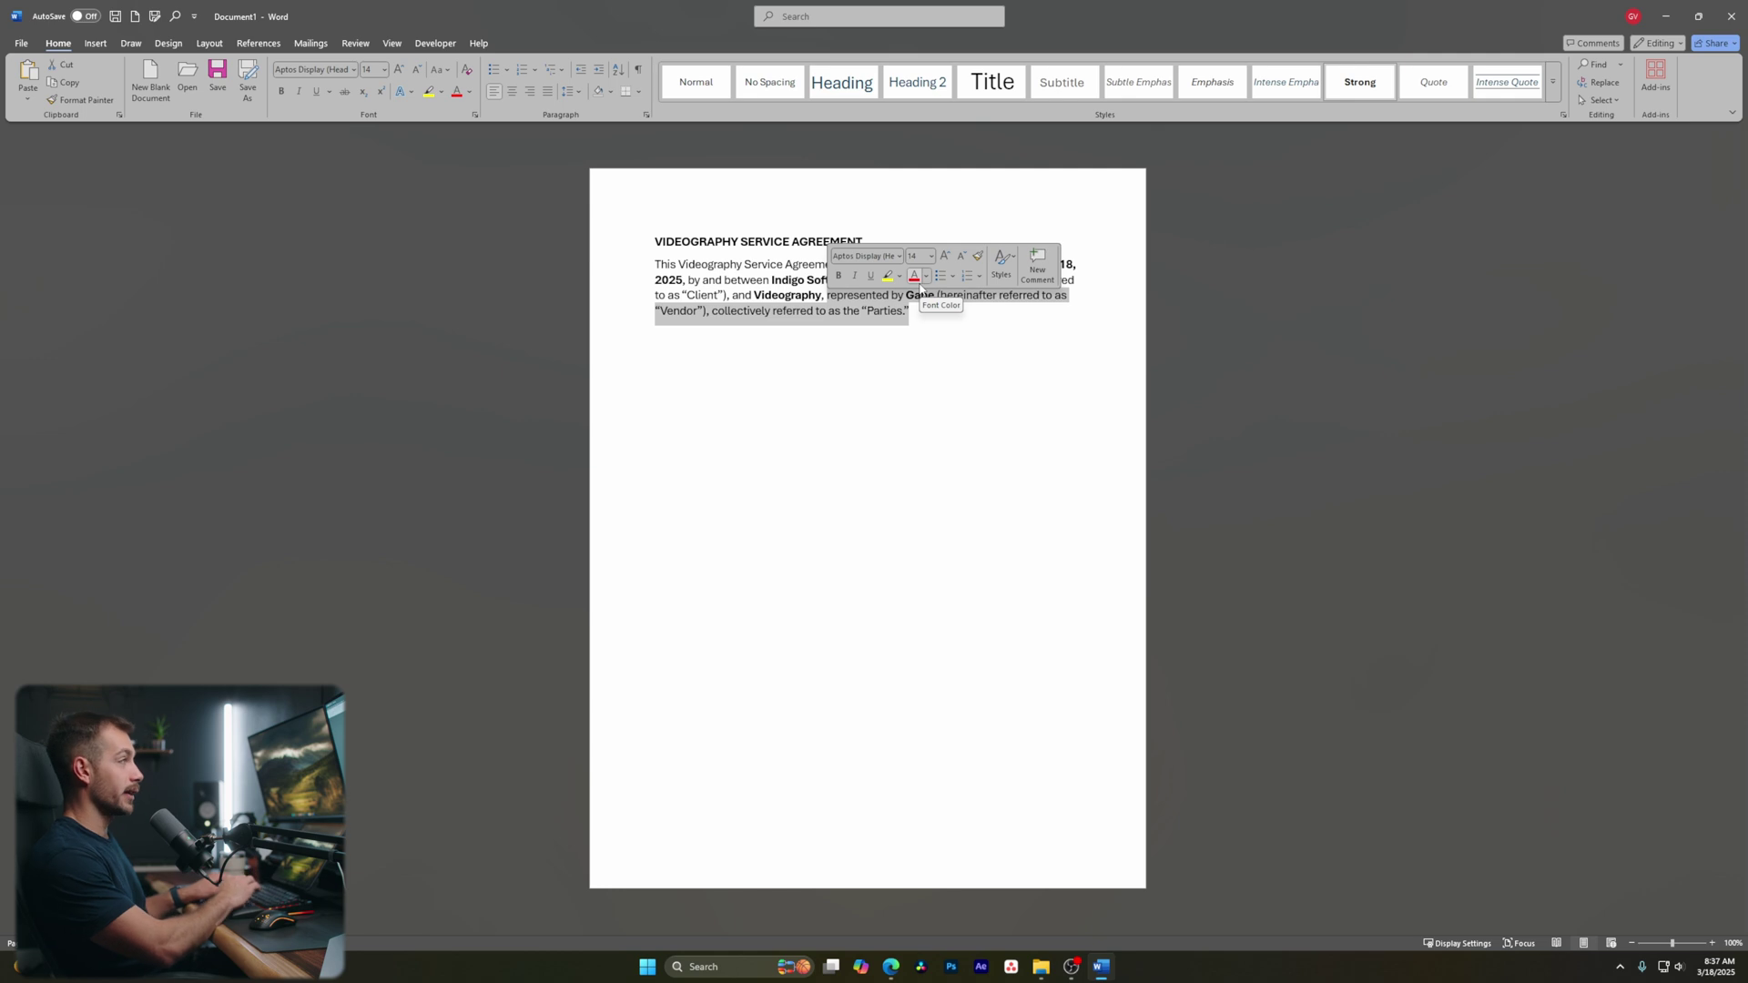
{"action": "left_click", "coordinate": [299, 92]}
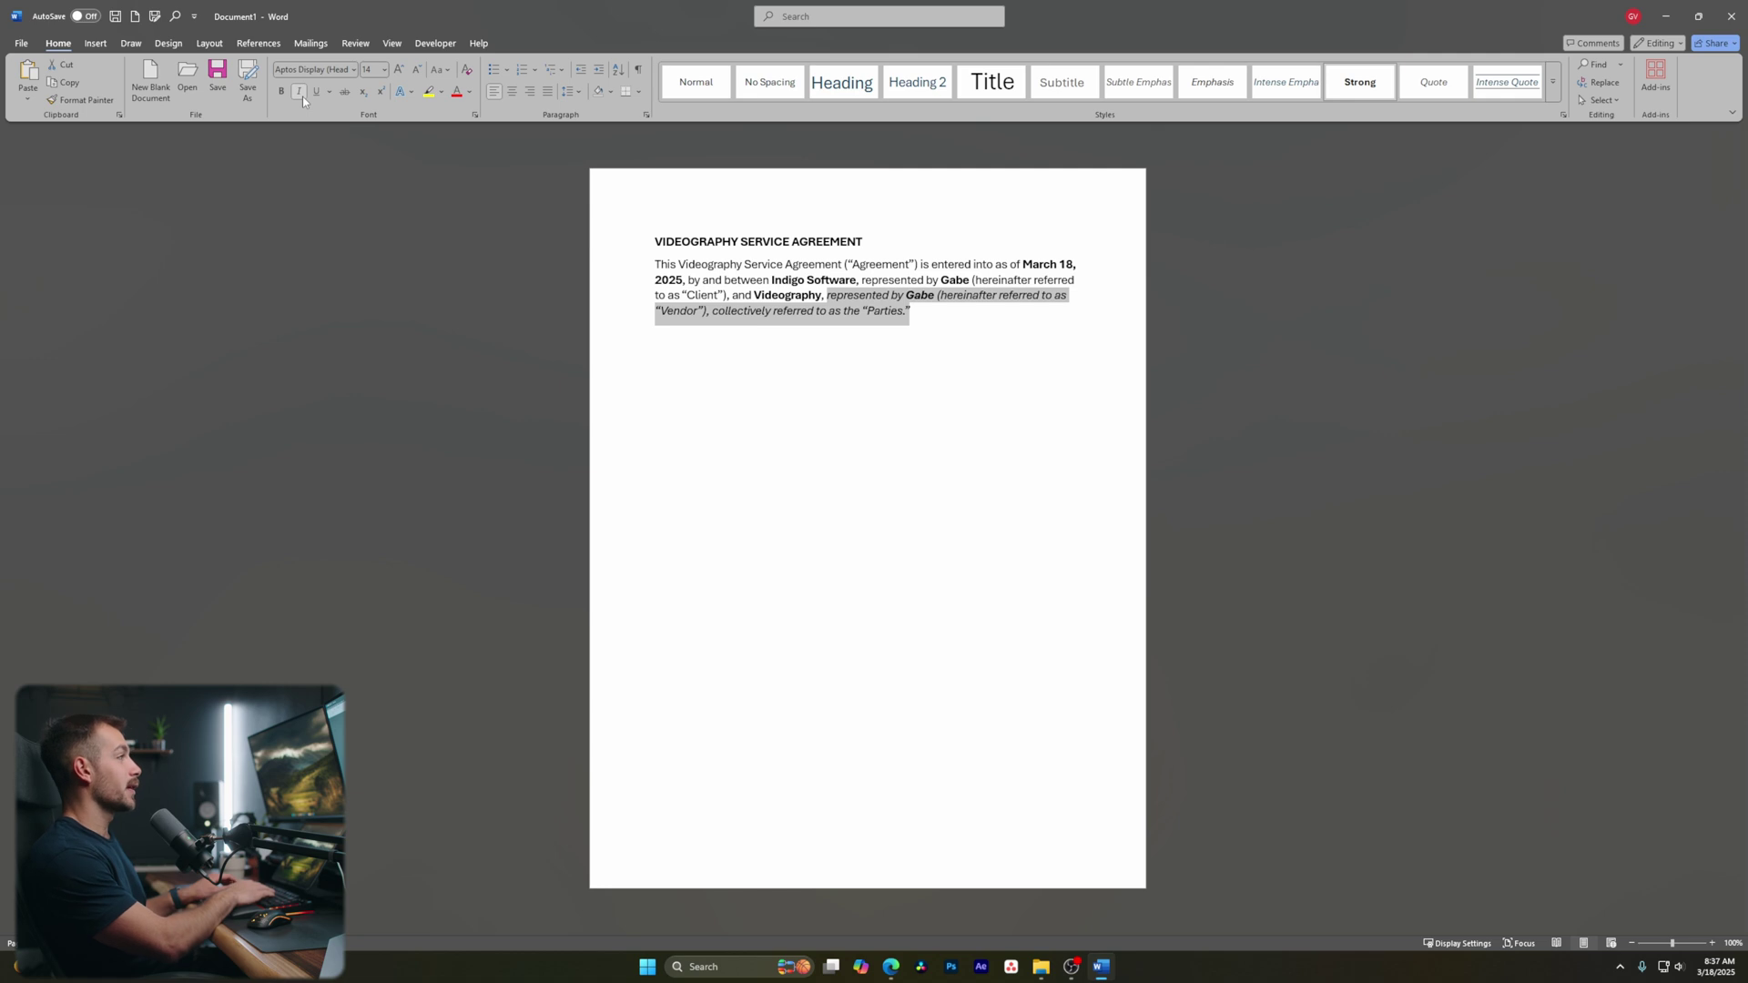
{"action": "left_click", "coordinate": [300, 93]}
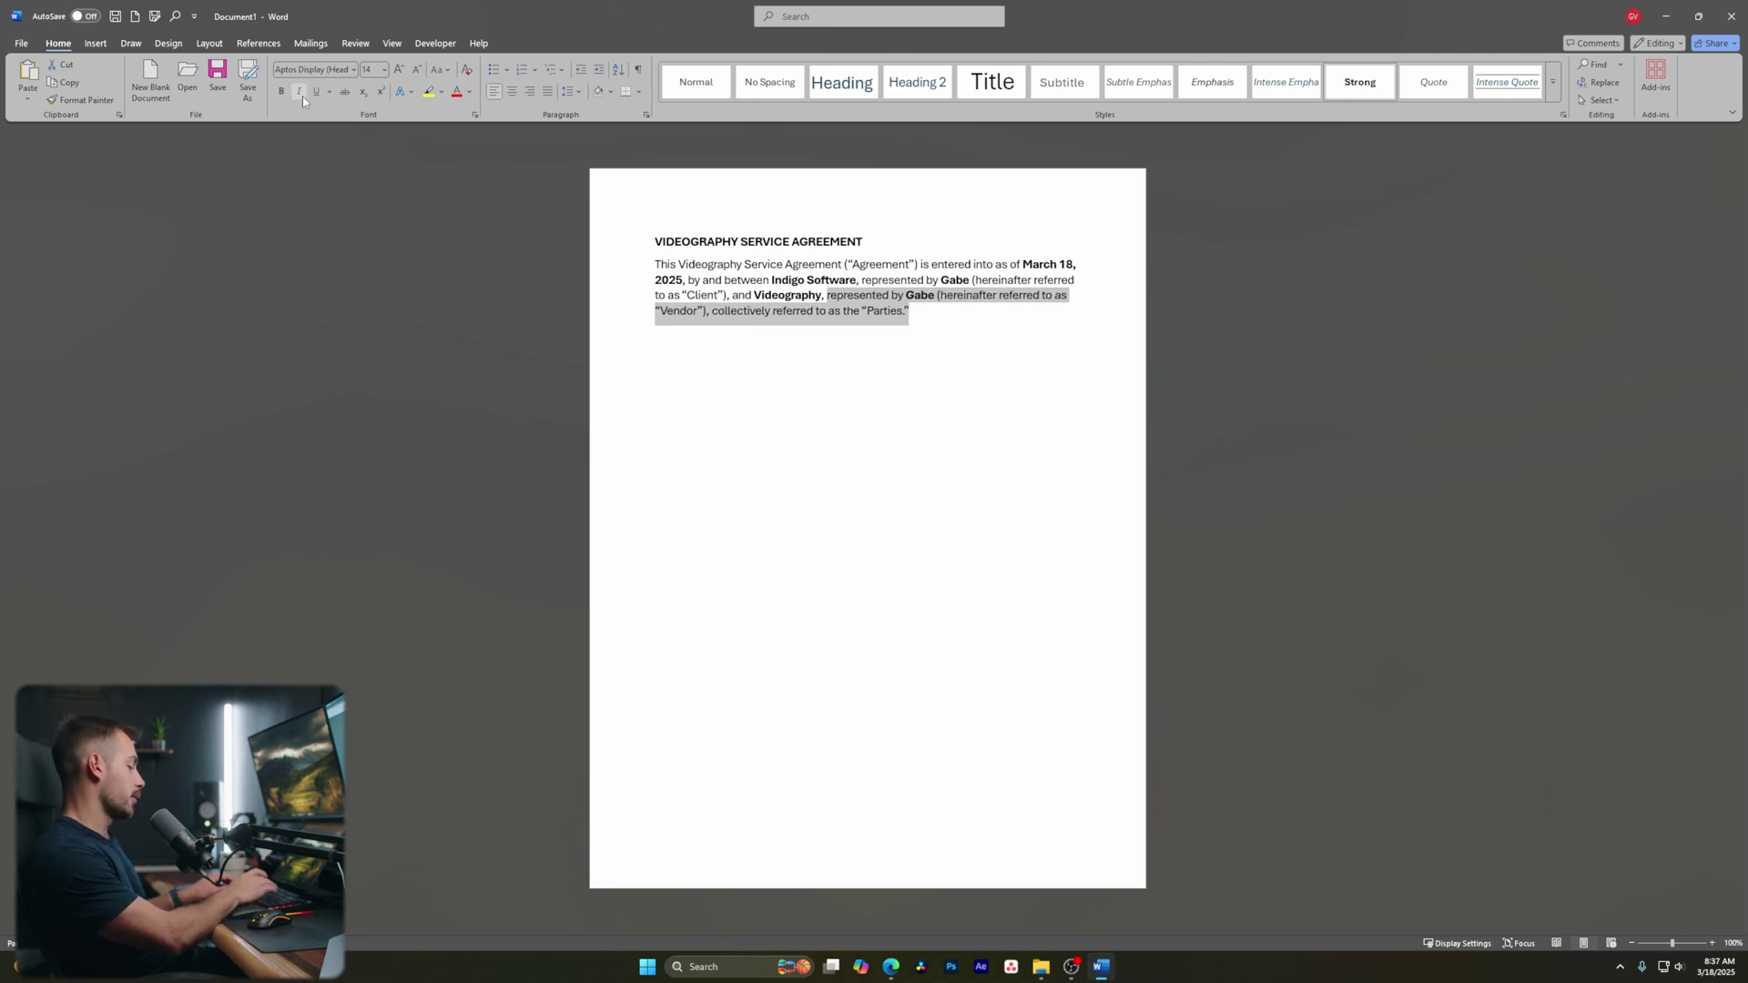
{"action": "key", "text": "ctrl+u"}
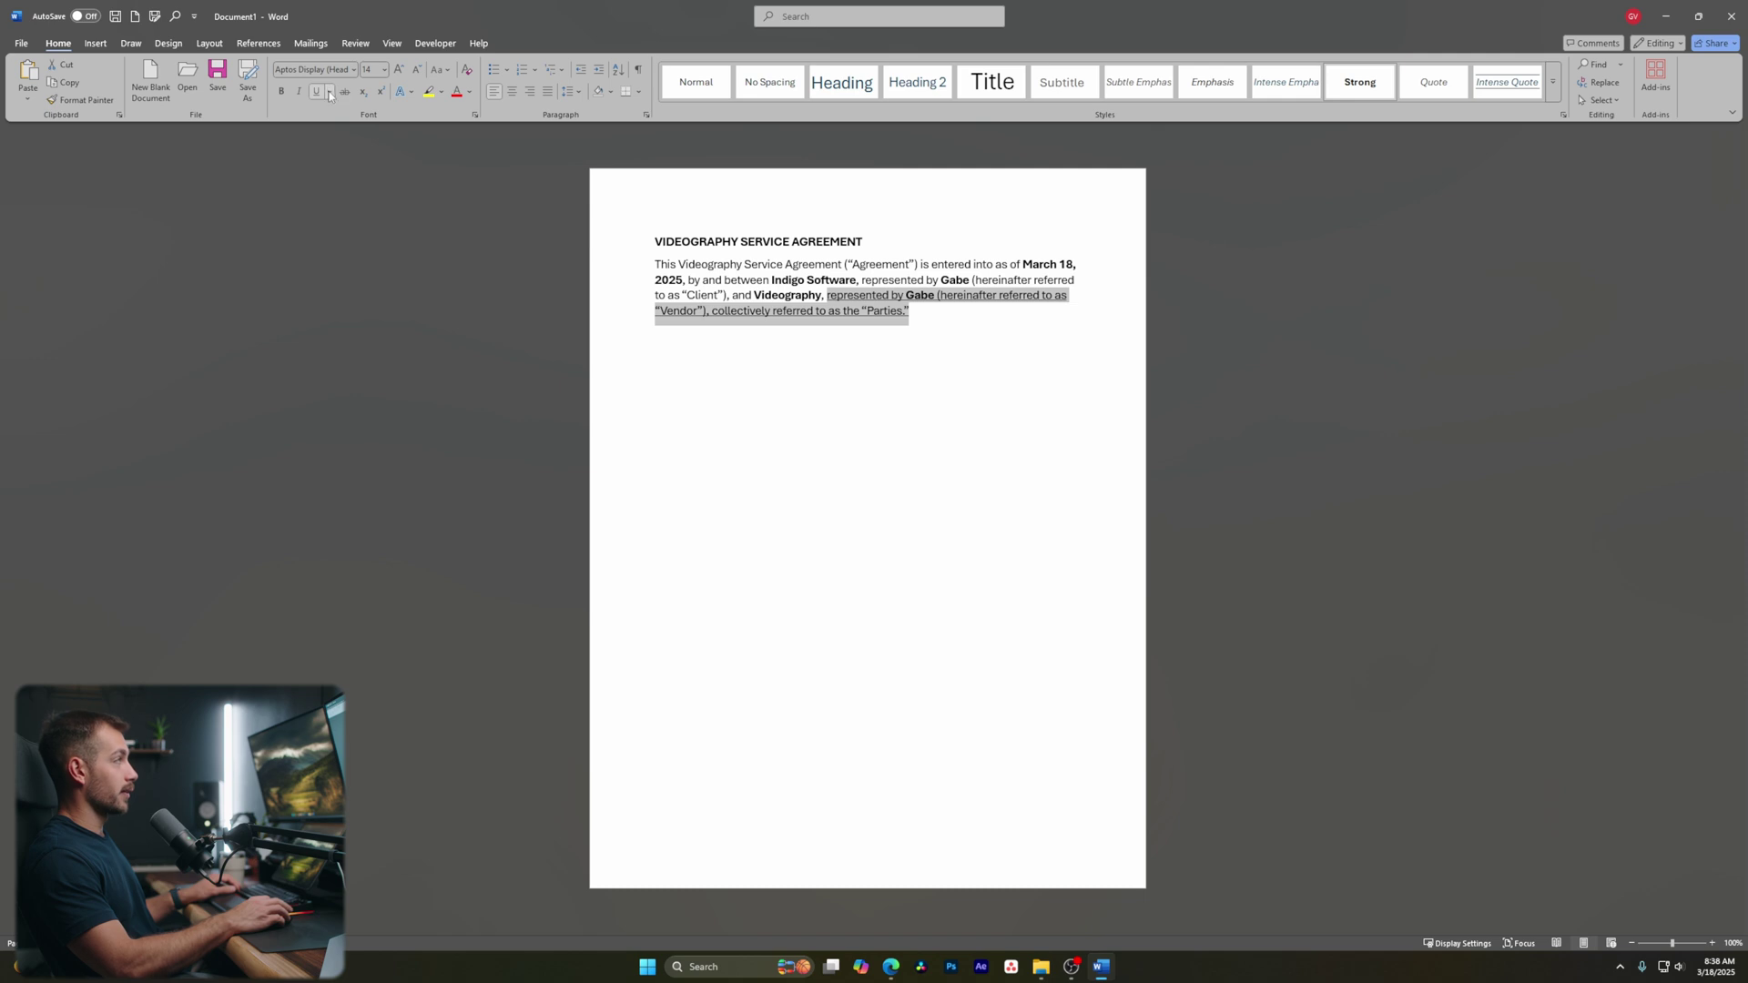
{"action": "left_click", "coordinate": [318, 93]}
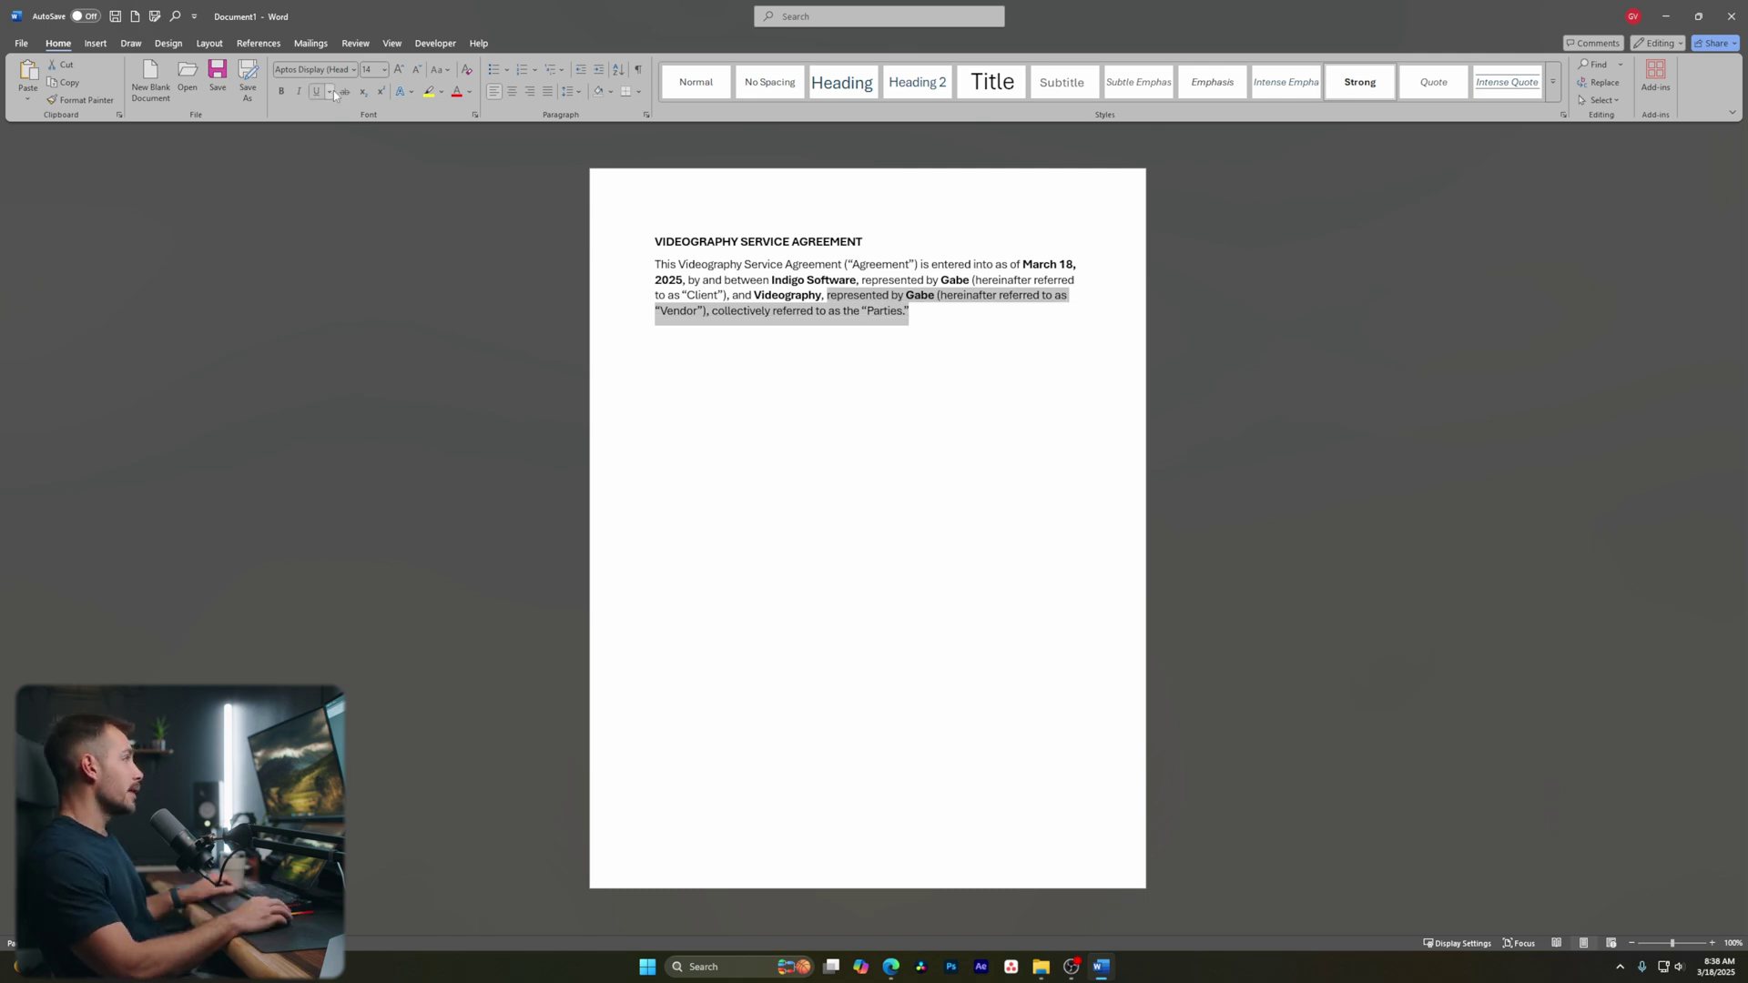
{"action": "left_click", "coordinate": [345, 92]}
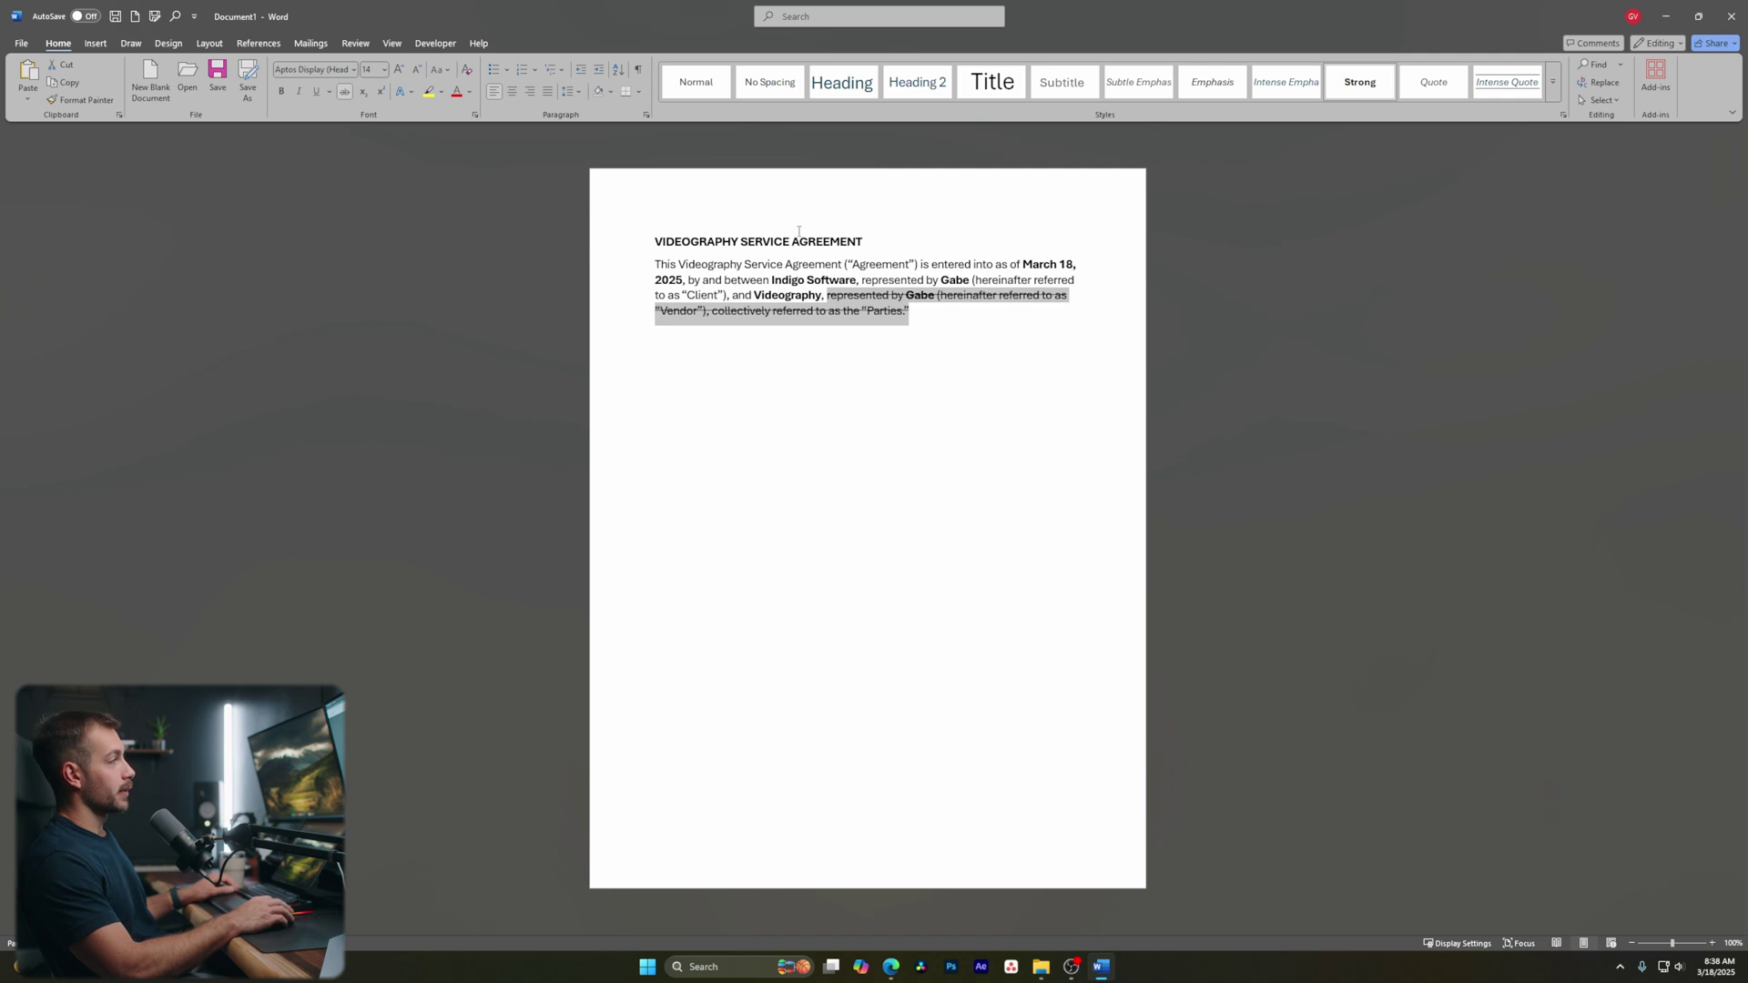
{"action": "left_click", "coordinate": [345, 92]}
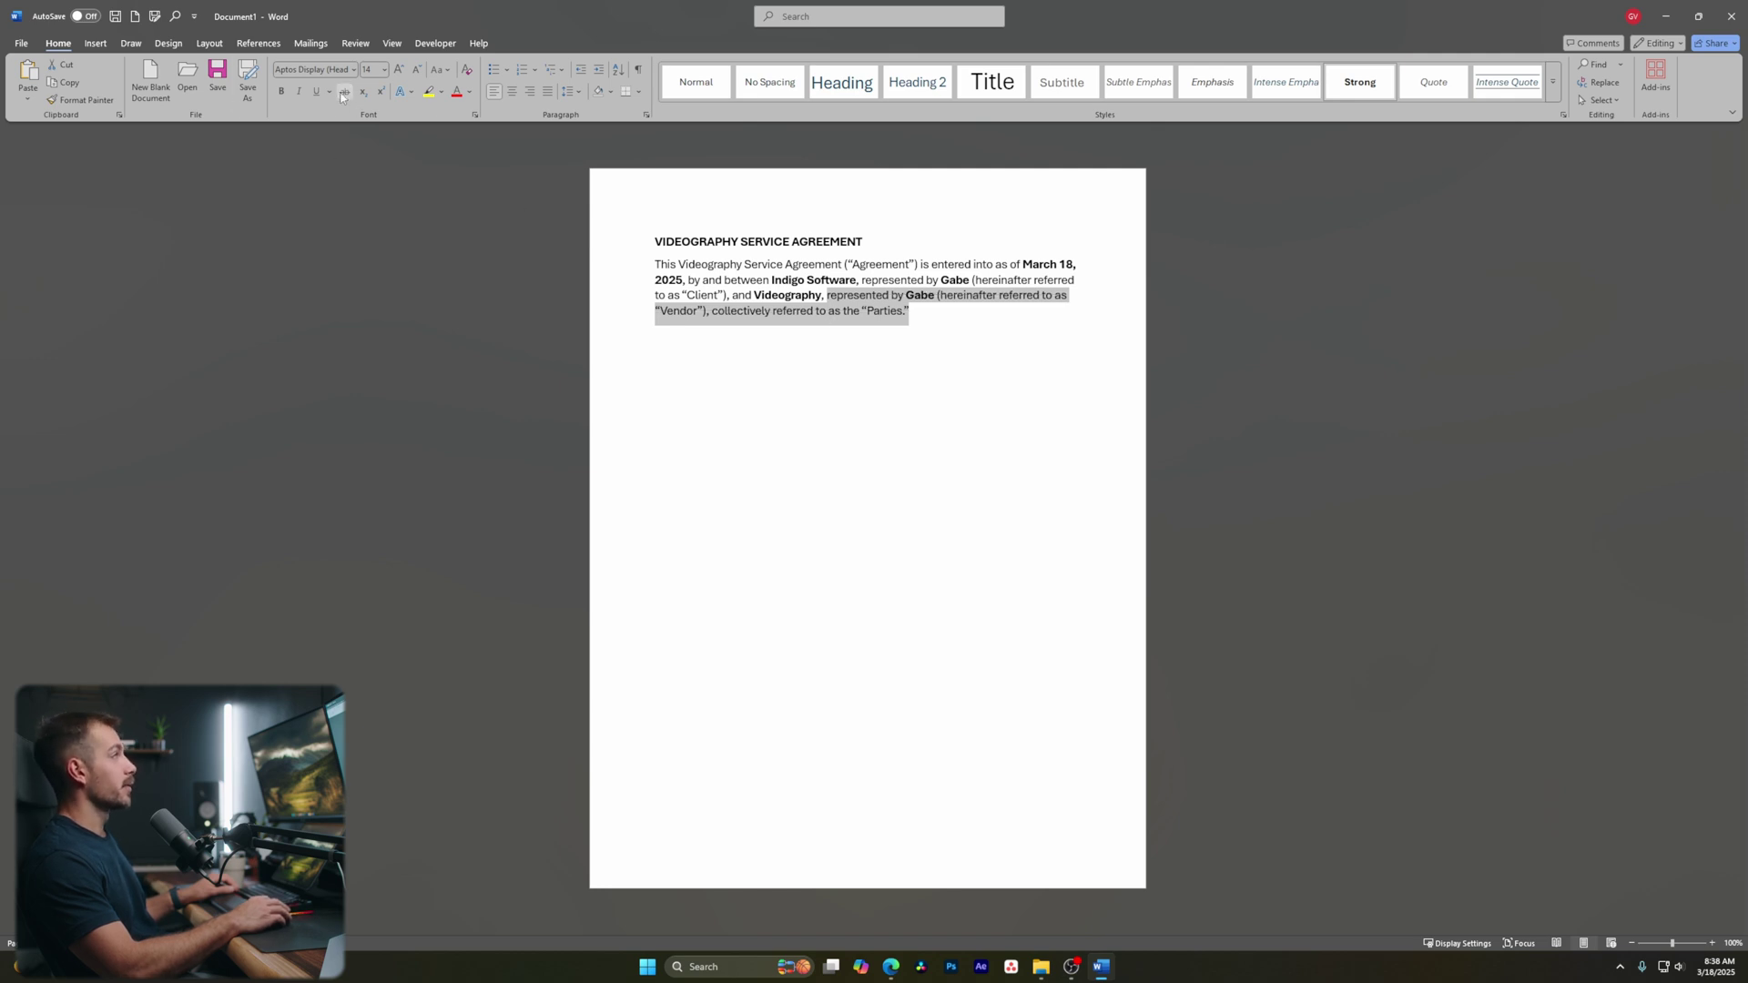
{"action": "left_click", "coordinate": [430, 93]}
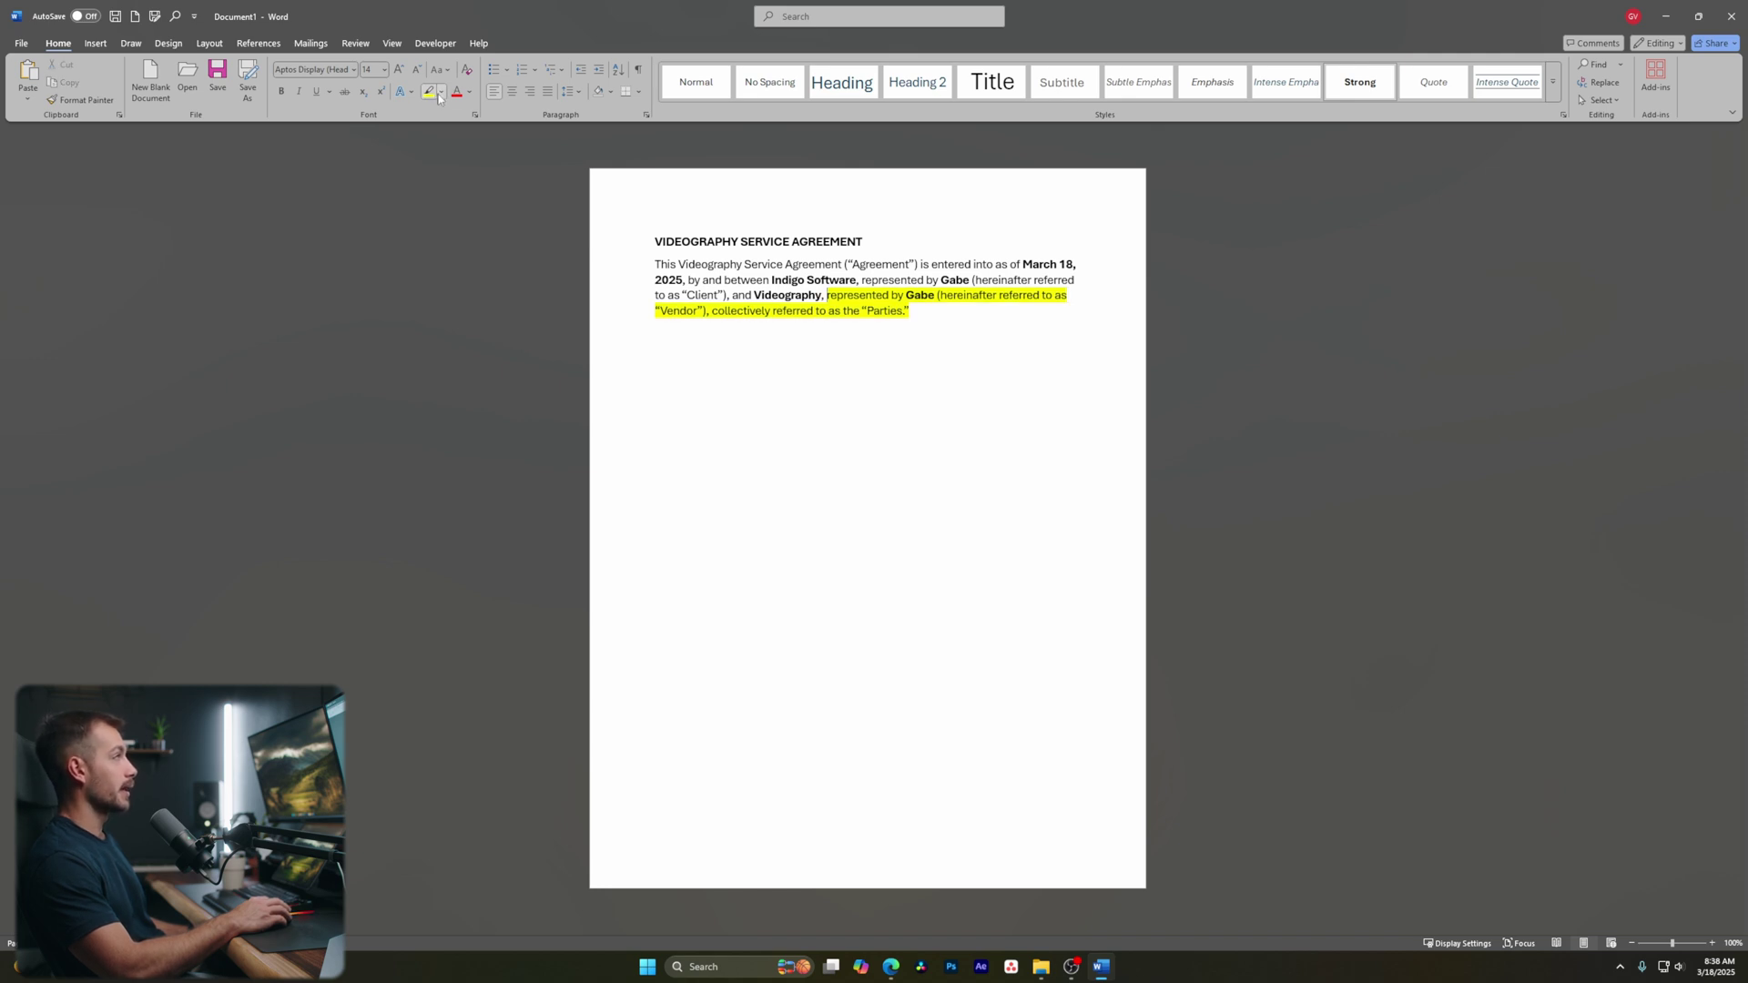
{"action": "left_click", "coordinate": [441, 93]}
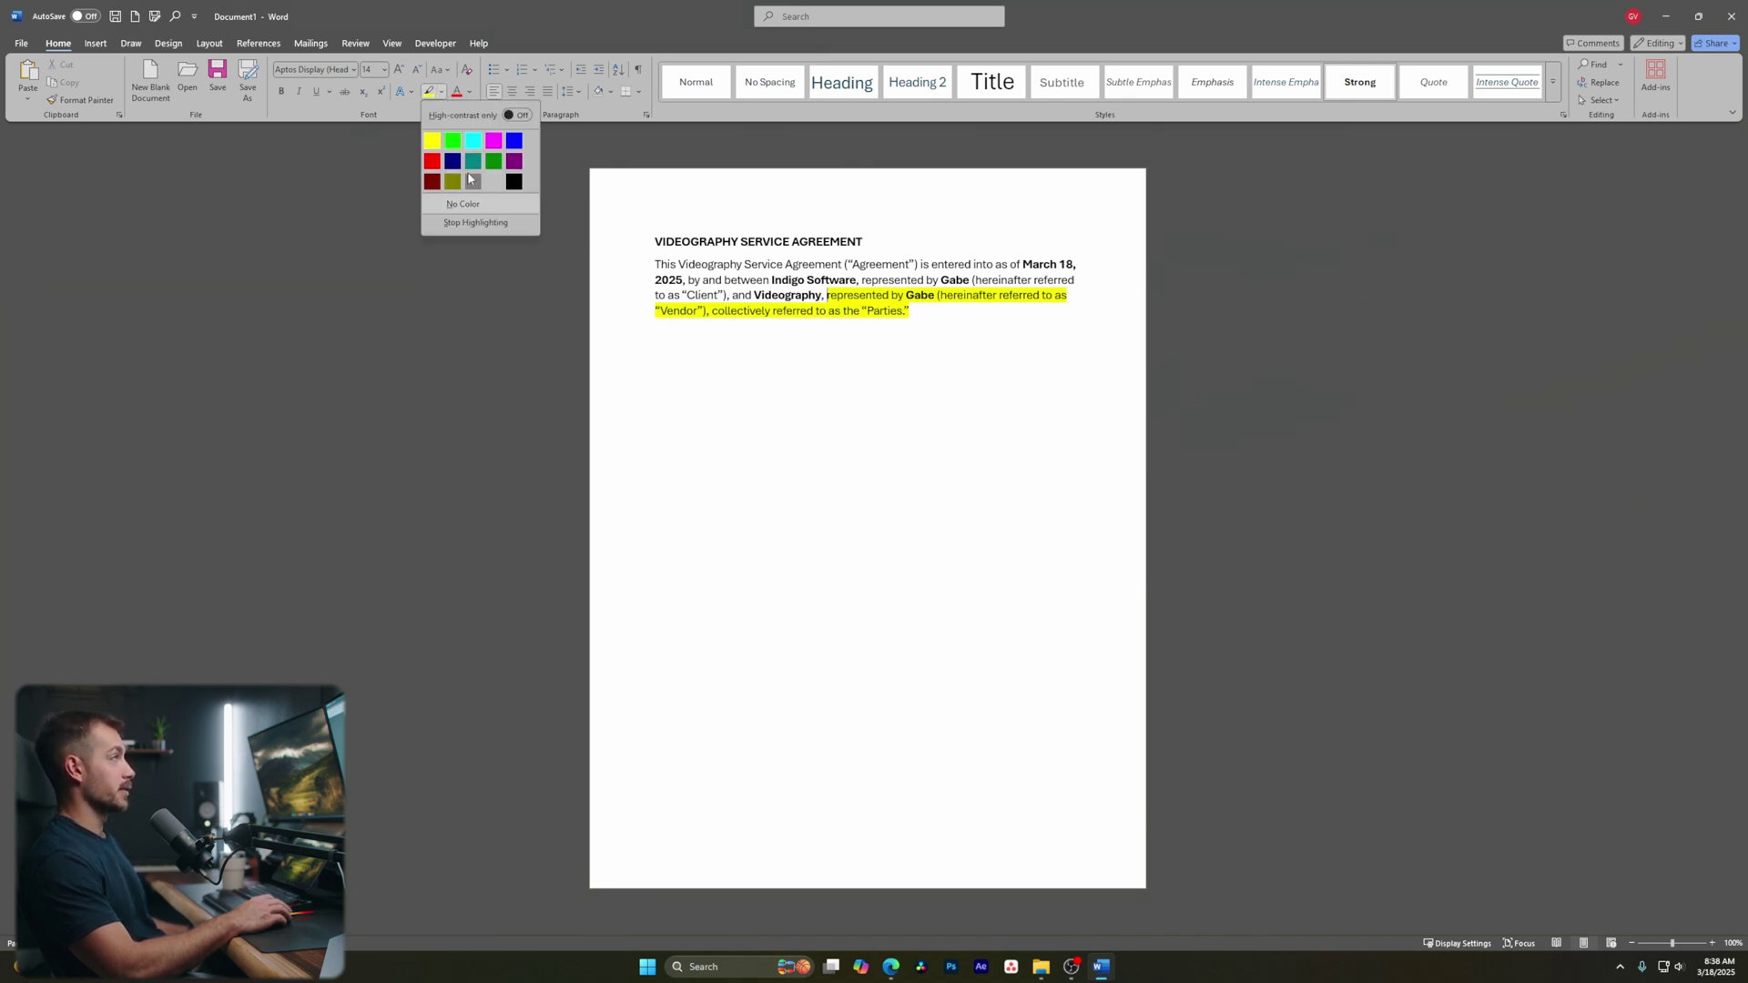
{"action": "left_click", "coordinate": [467, 143]}
{"action": "left_click", "coordinate": [442, 93]}
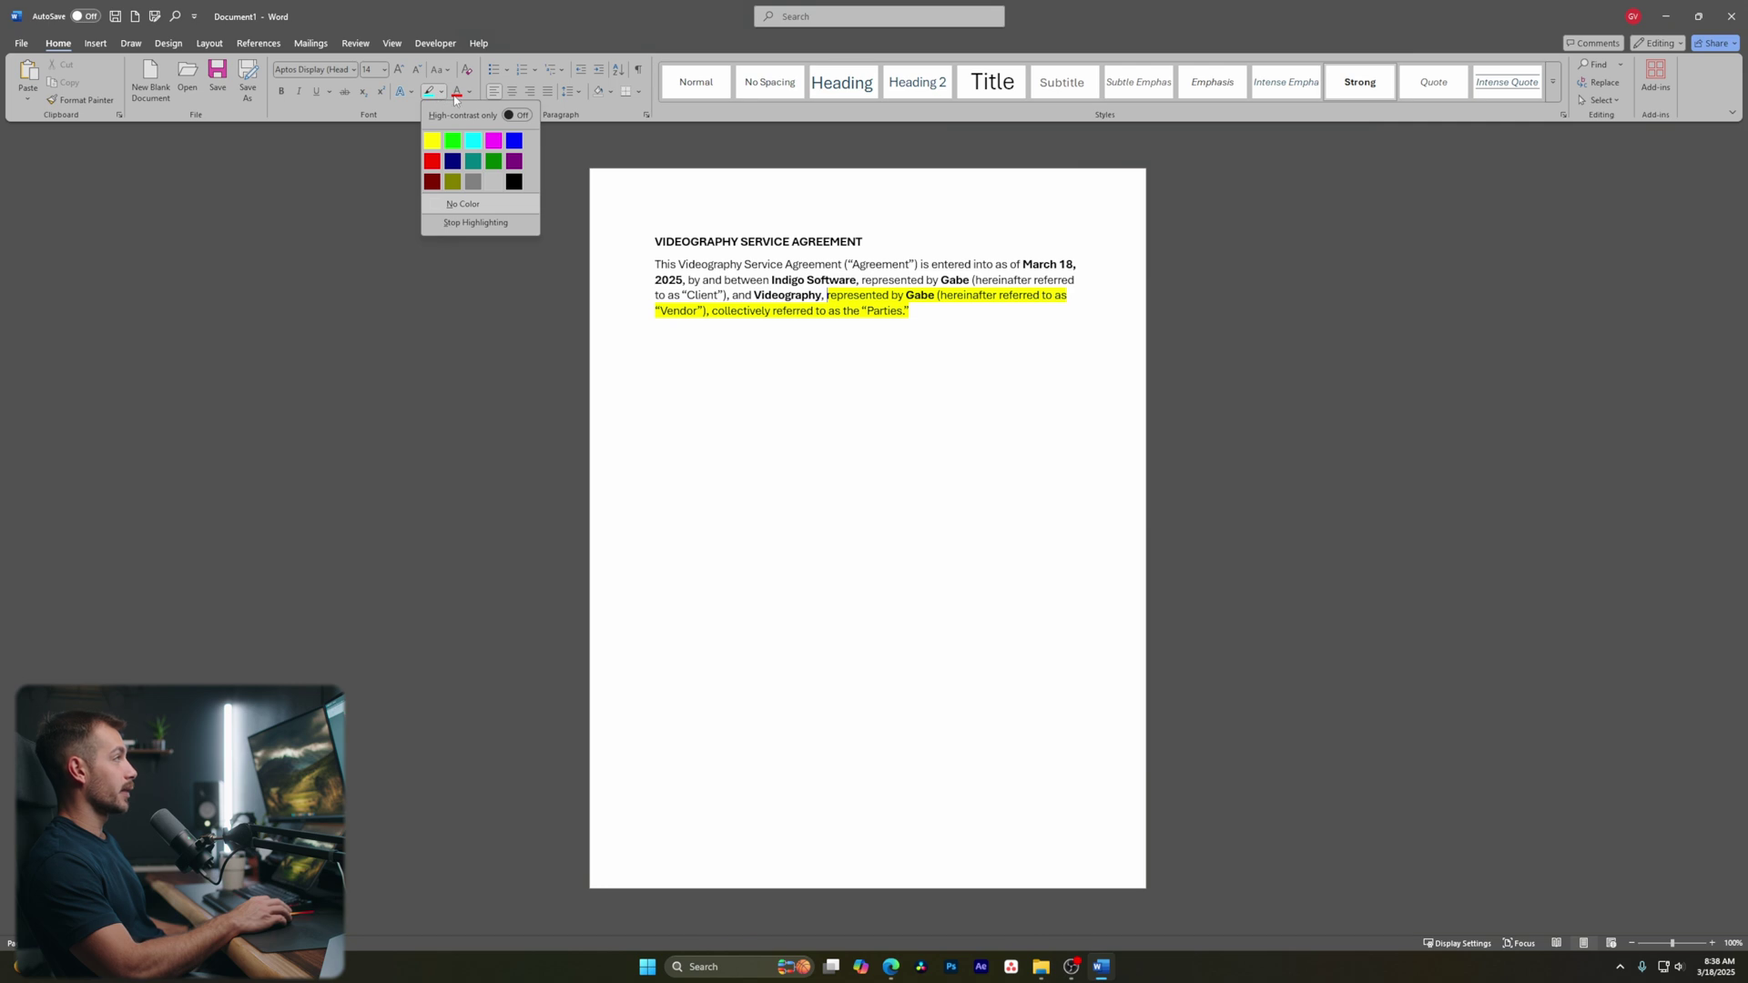
{"action": "left_click", "coordinate": [467, 143]}
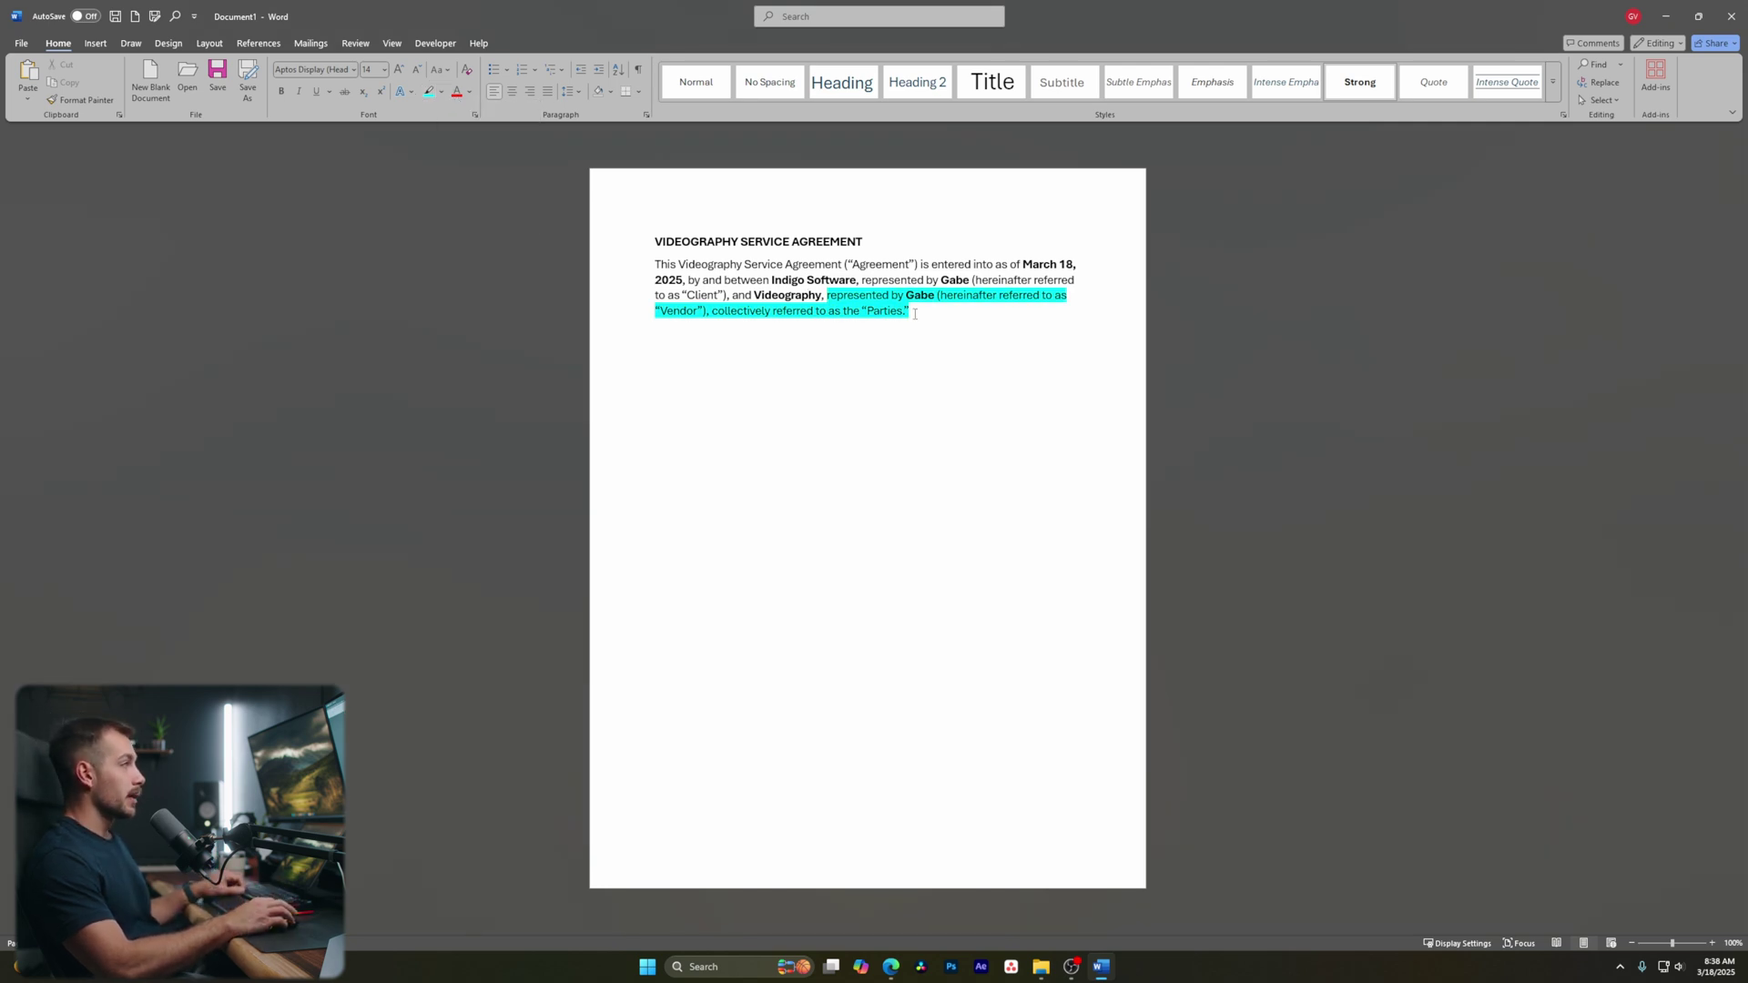
{"action": "left_click_drag", "start_coordinate": [914, 314], "coordinate": [826, 295]}
{"action": "left_click", "coordinate": [442, 93]}
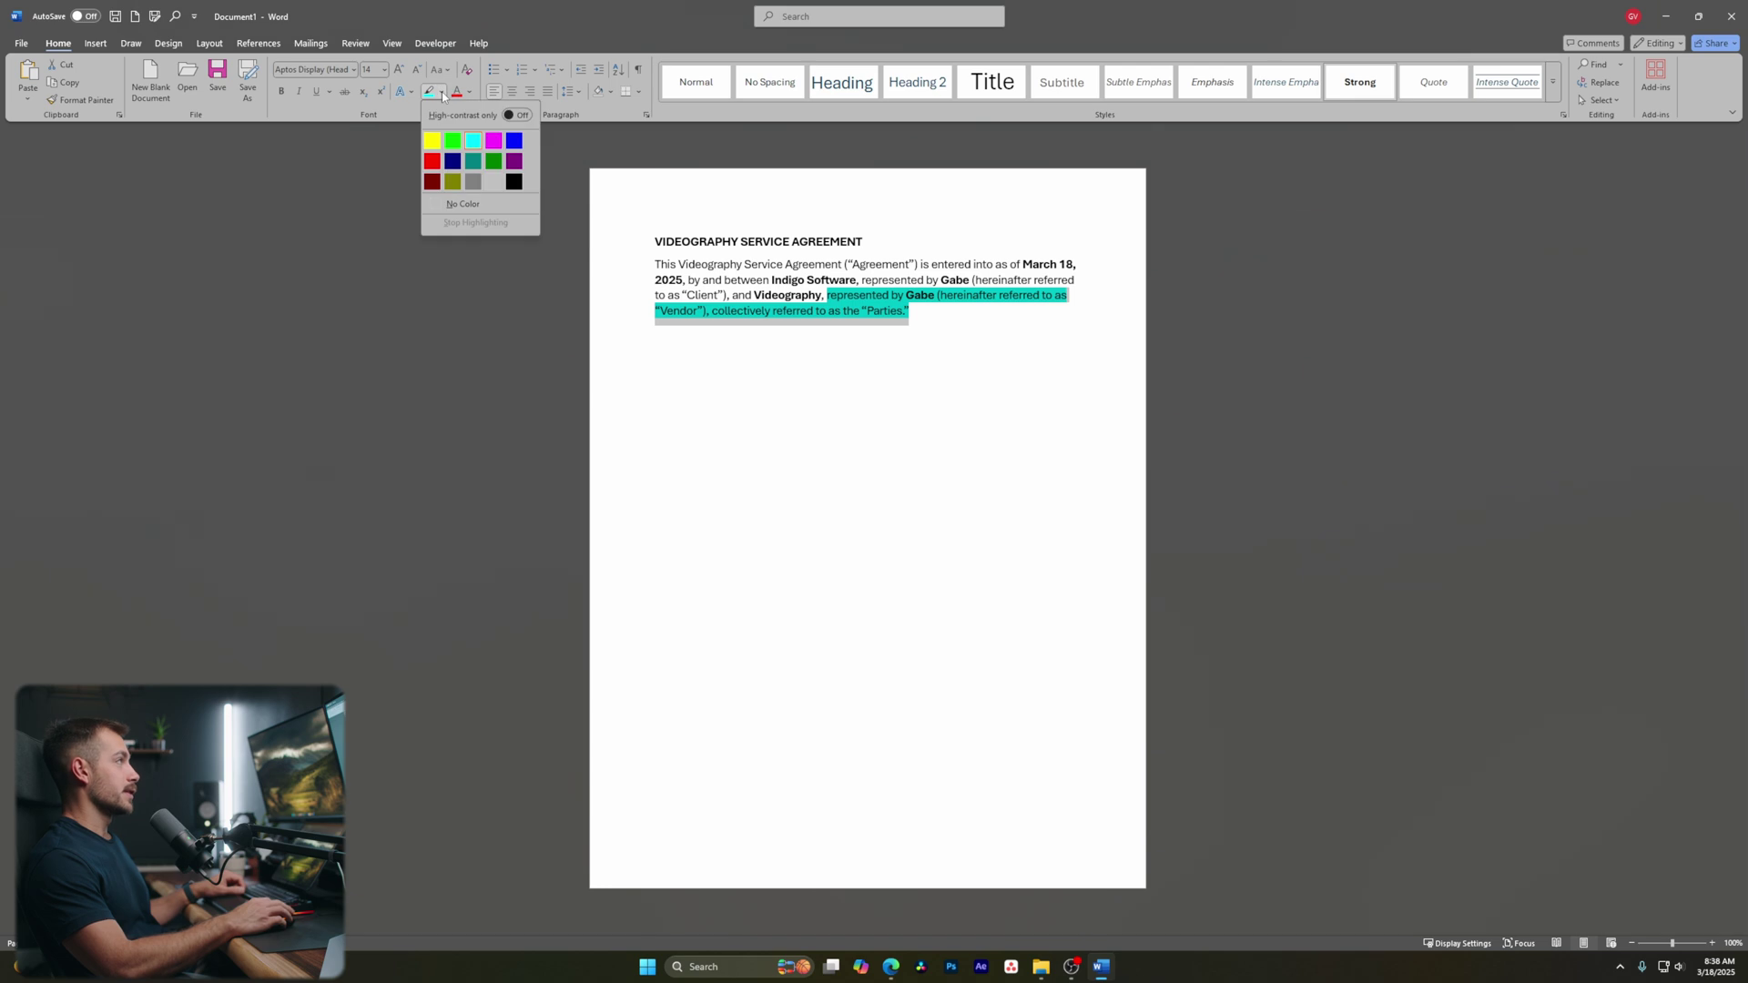
{"action": "left_click", "coordinate": [463, 204]}
{"action": "left_click", "coordinate": [634, 243]}
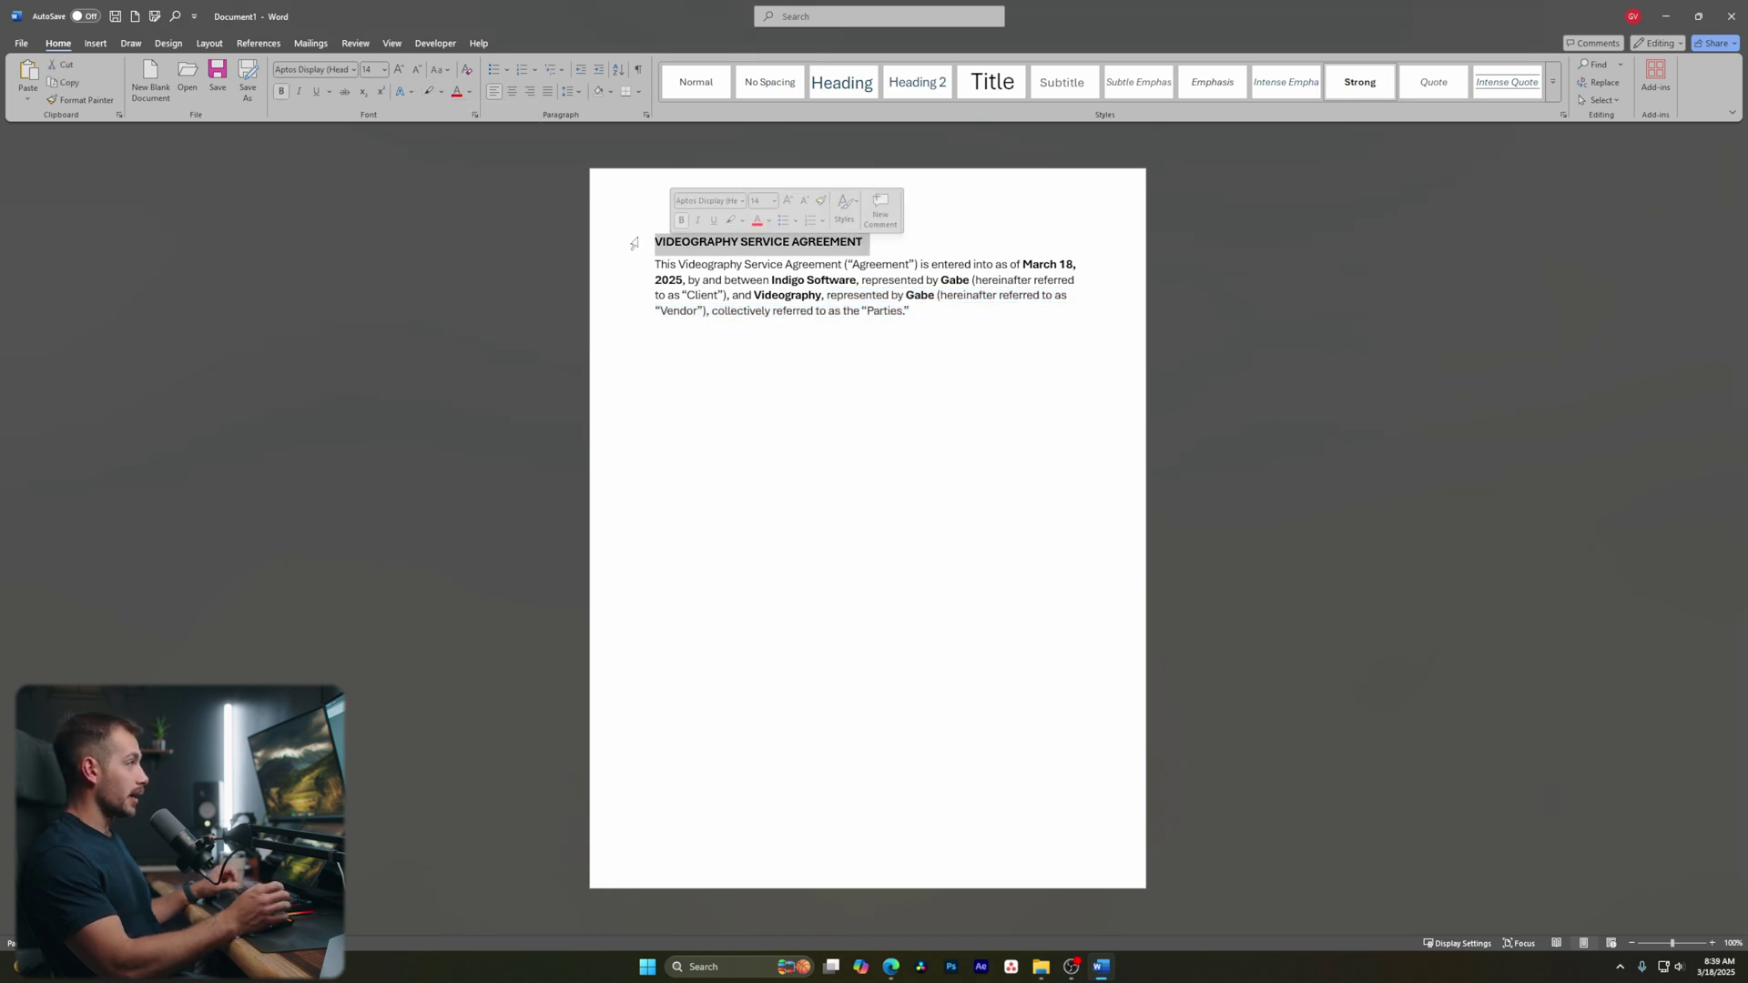
Try sentence case and capitalize-each-word on the title, then settle on all capitals
{"action": "left_click", "coordinate": [438, 71]}
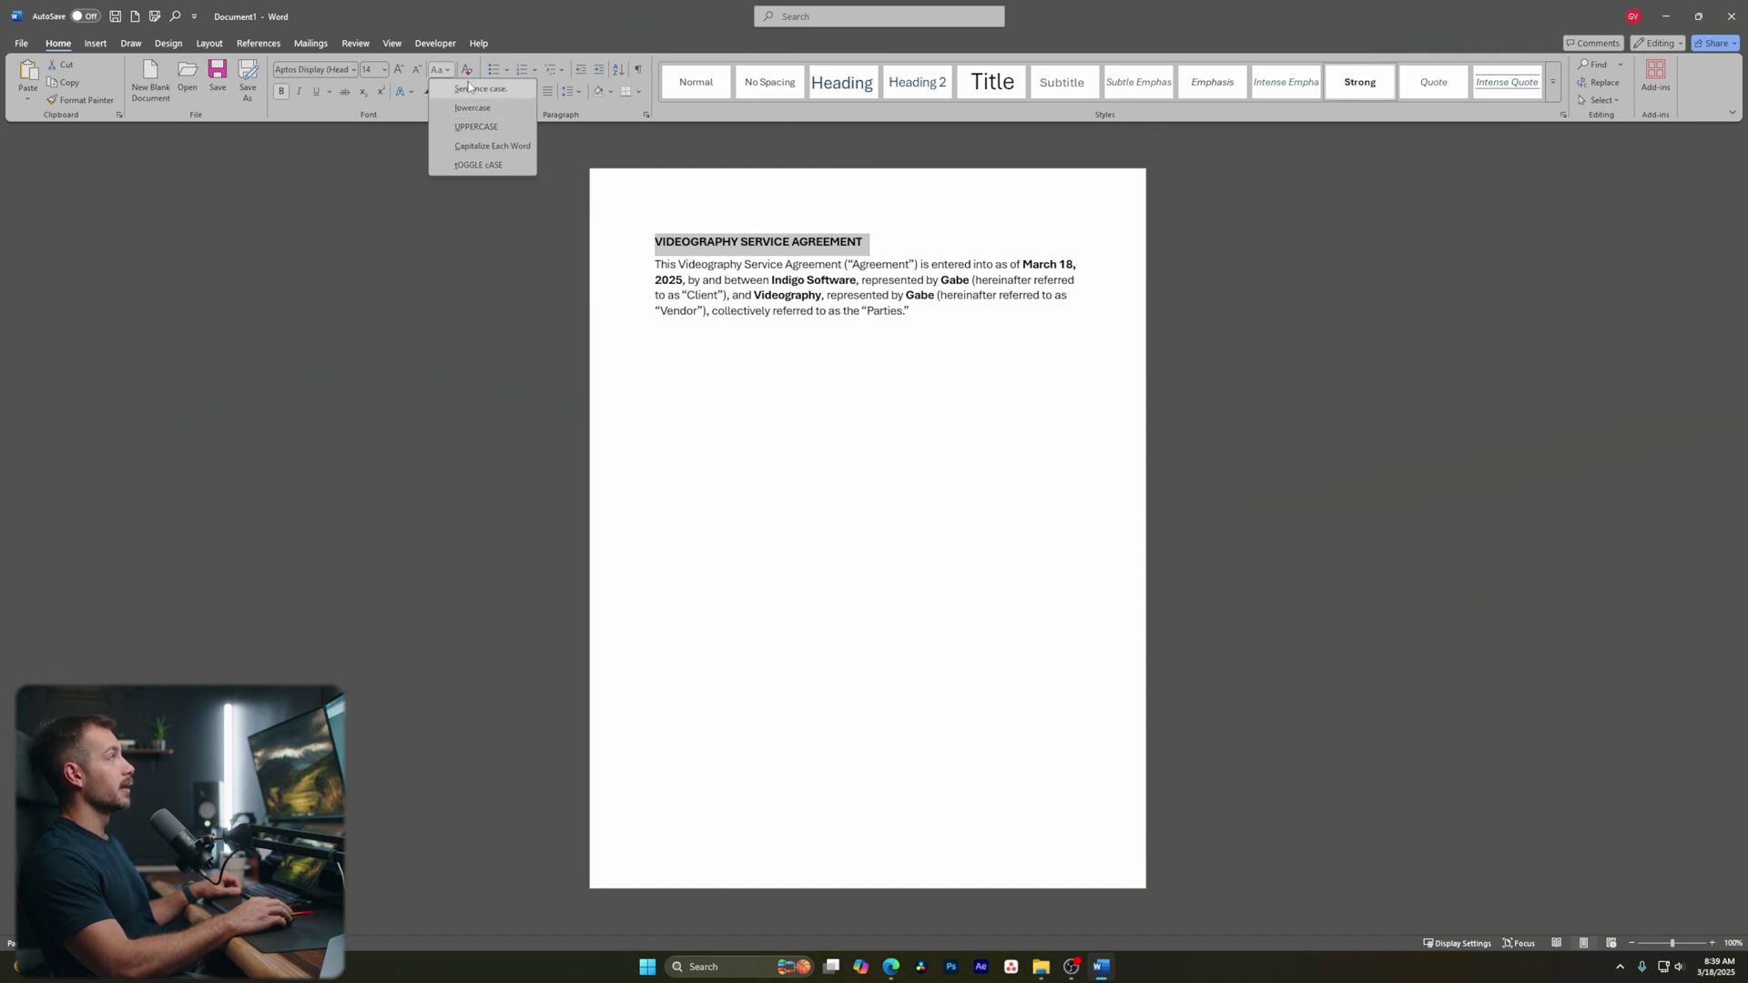
{"action": "left_click", "coordinate": [469, 87]}
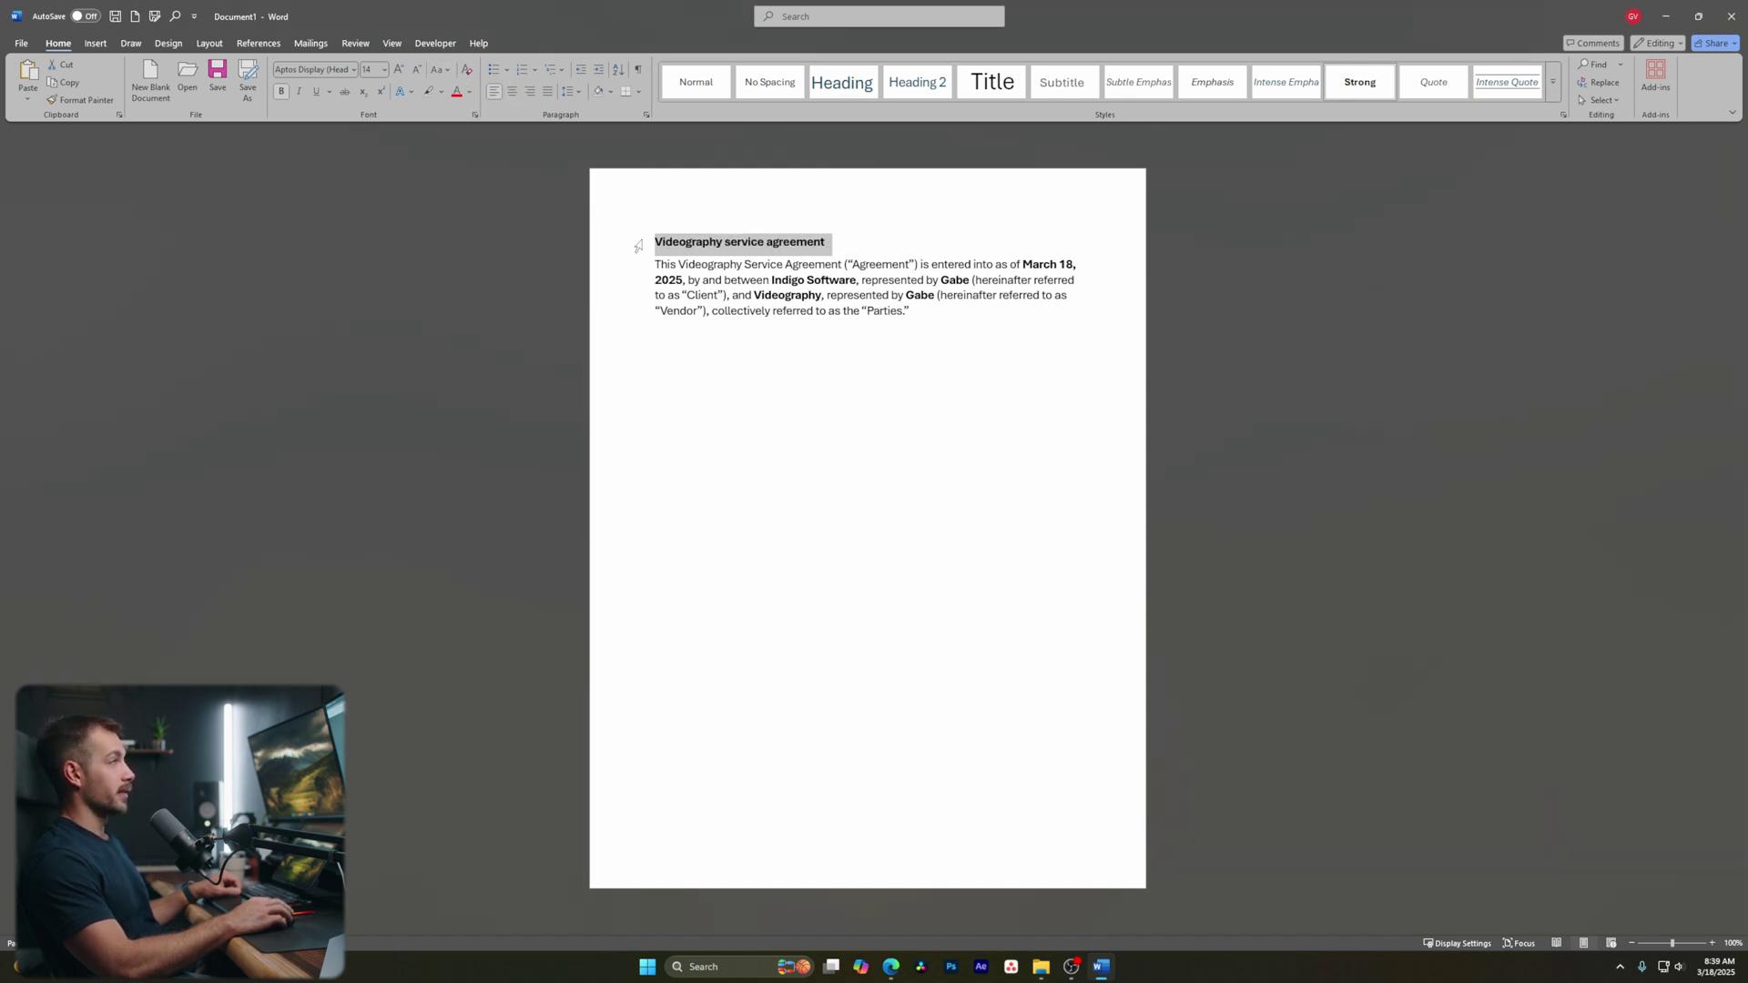
{"action": "left_click", "coordinate": [438, 69]}
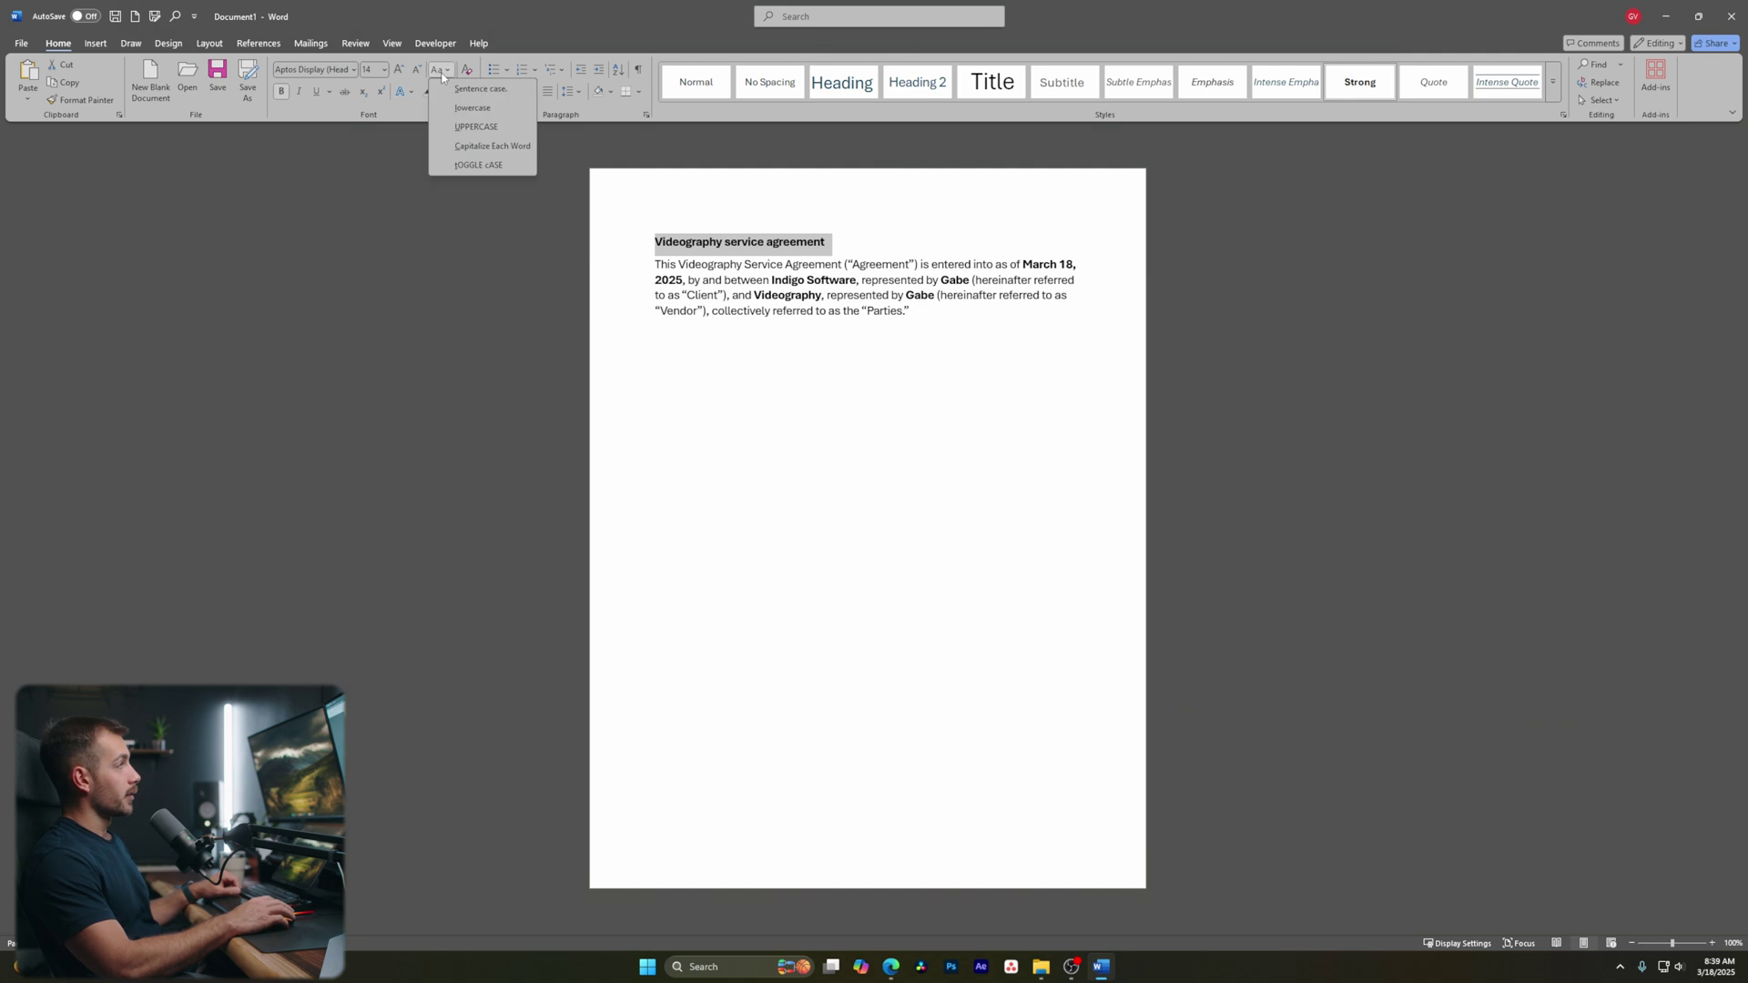
{"action": "left_click", "coordinate": [475, 147]}
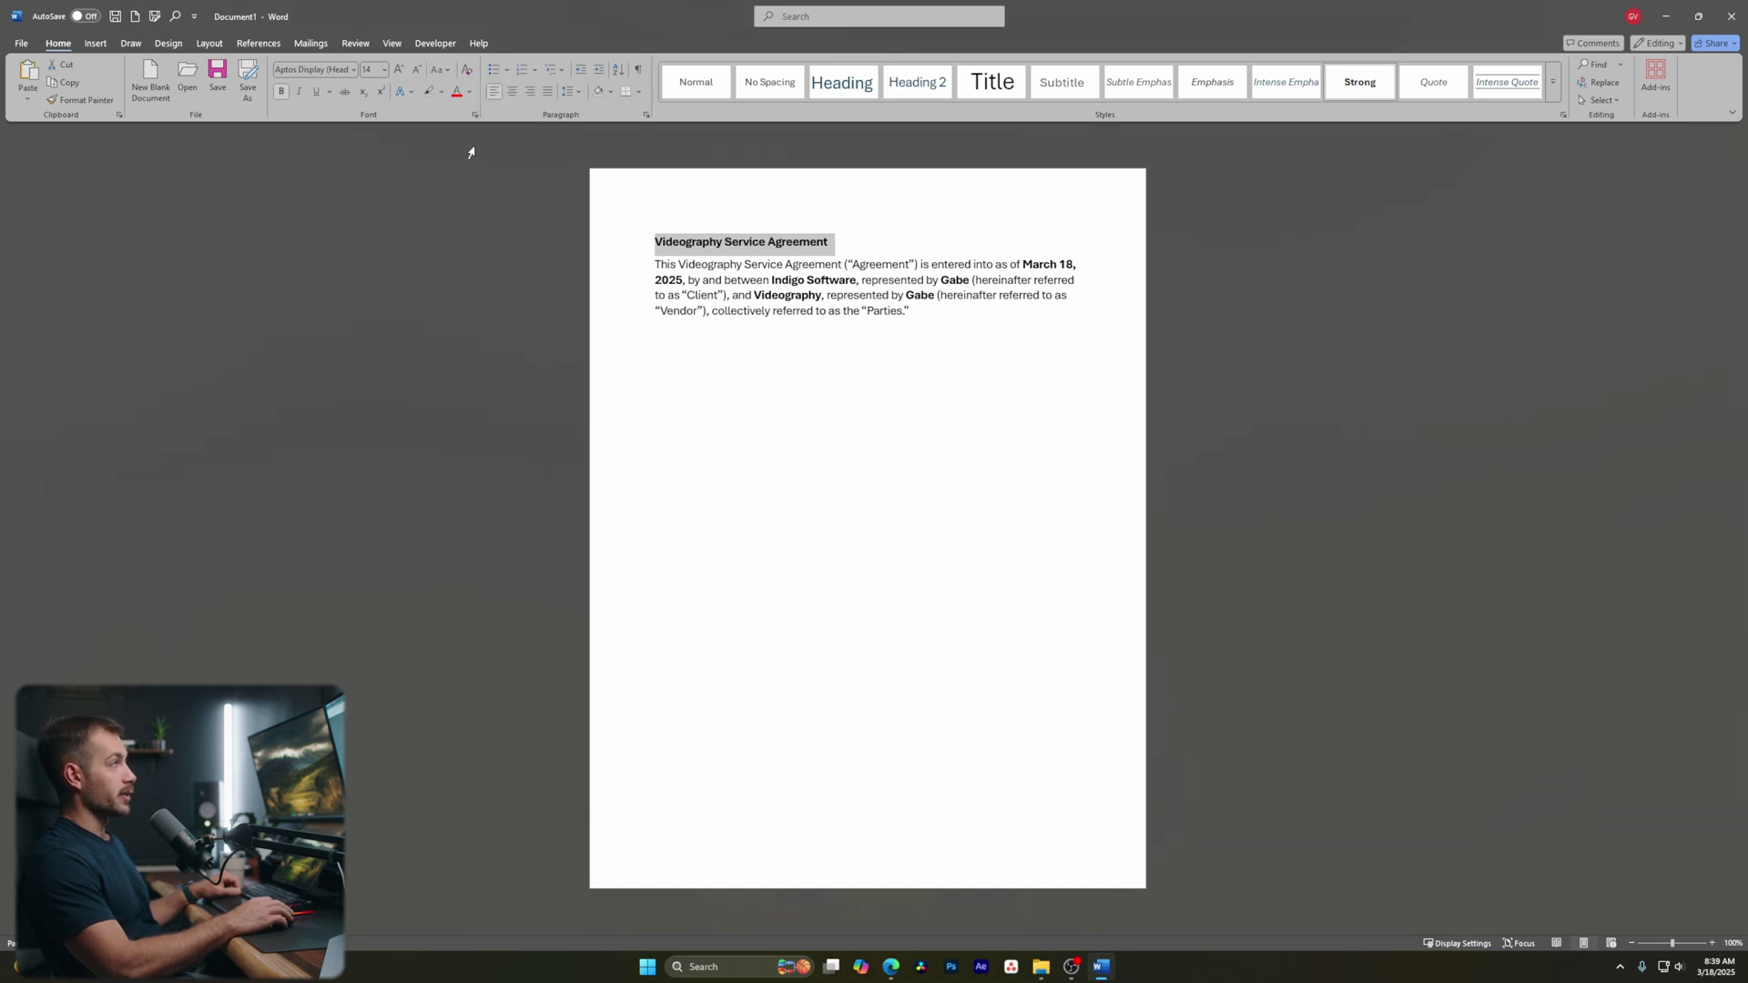
{"action": "left_click", "coordinate": [439, 70]}
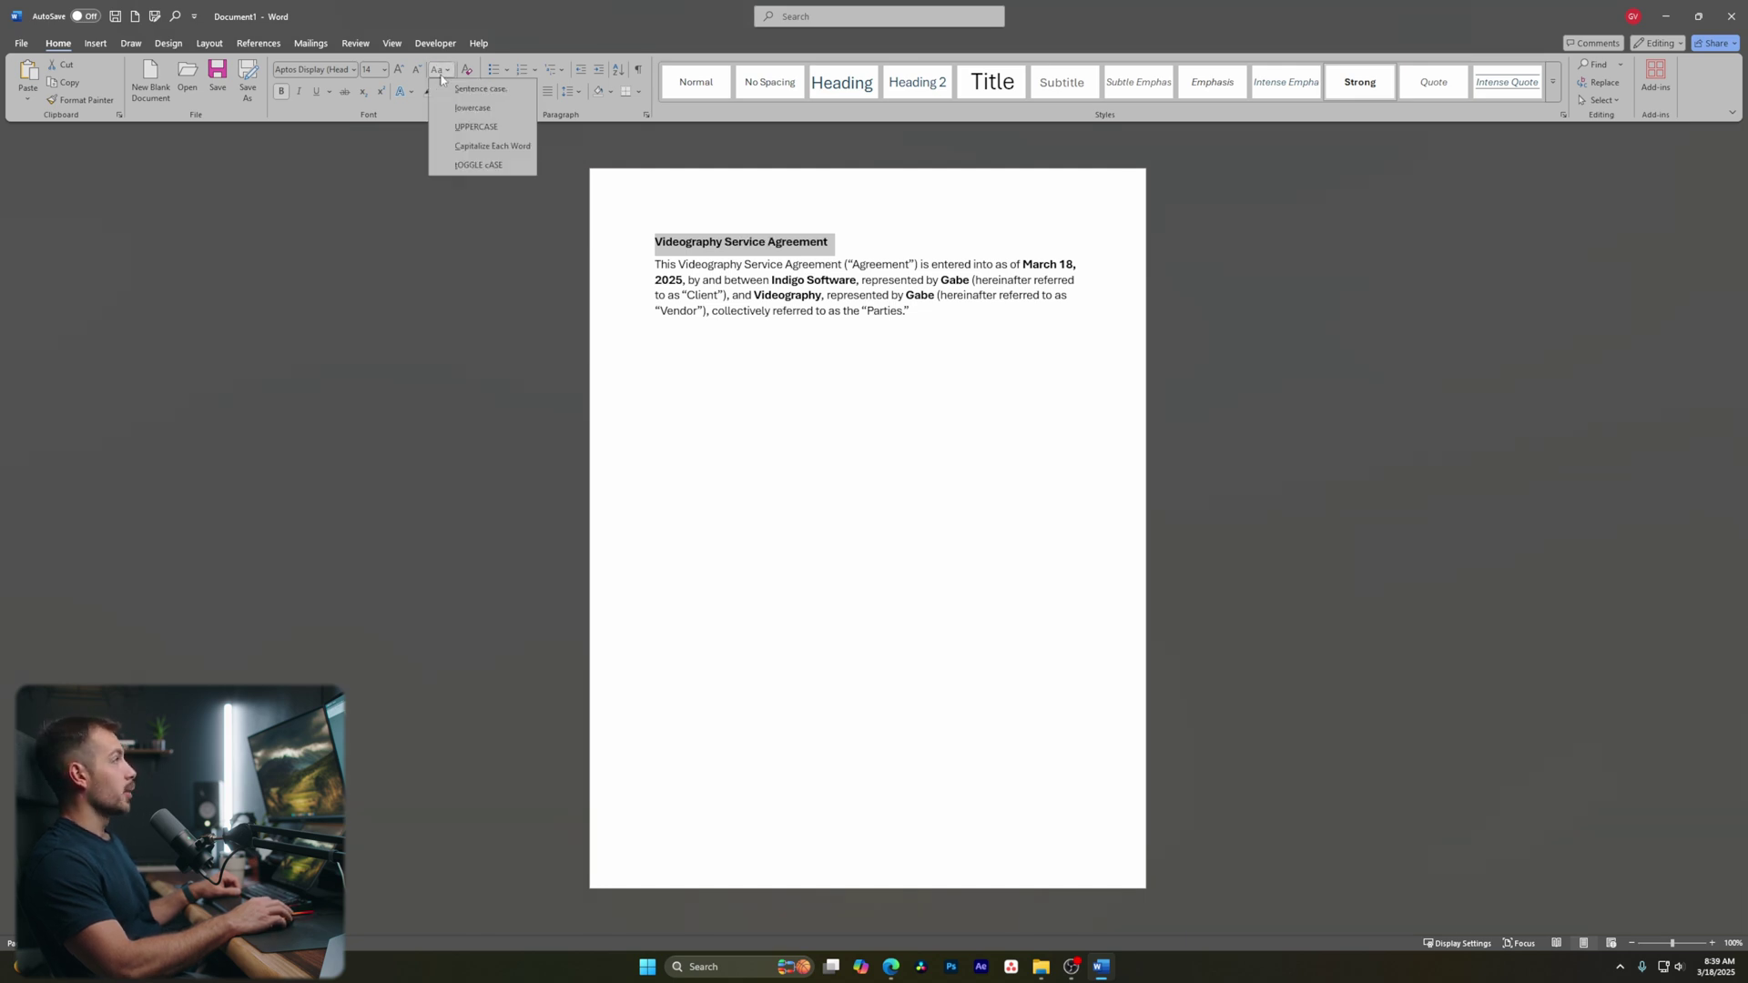
{"action": "left_click", "coordinate": [474, 127]}
{"action": "left_click", "coordinate": [874, 317]}
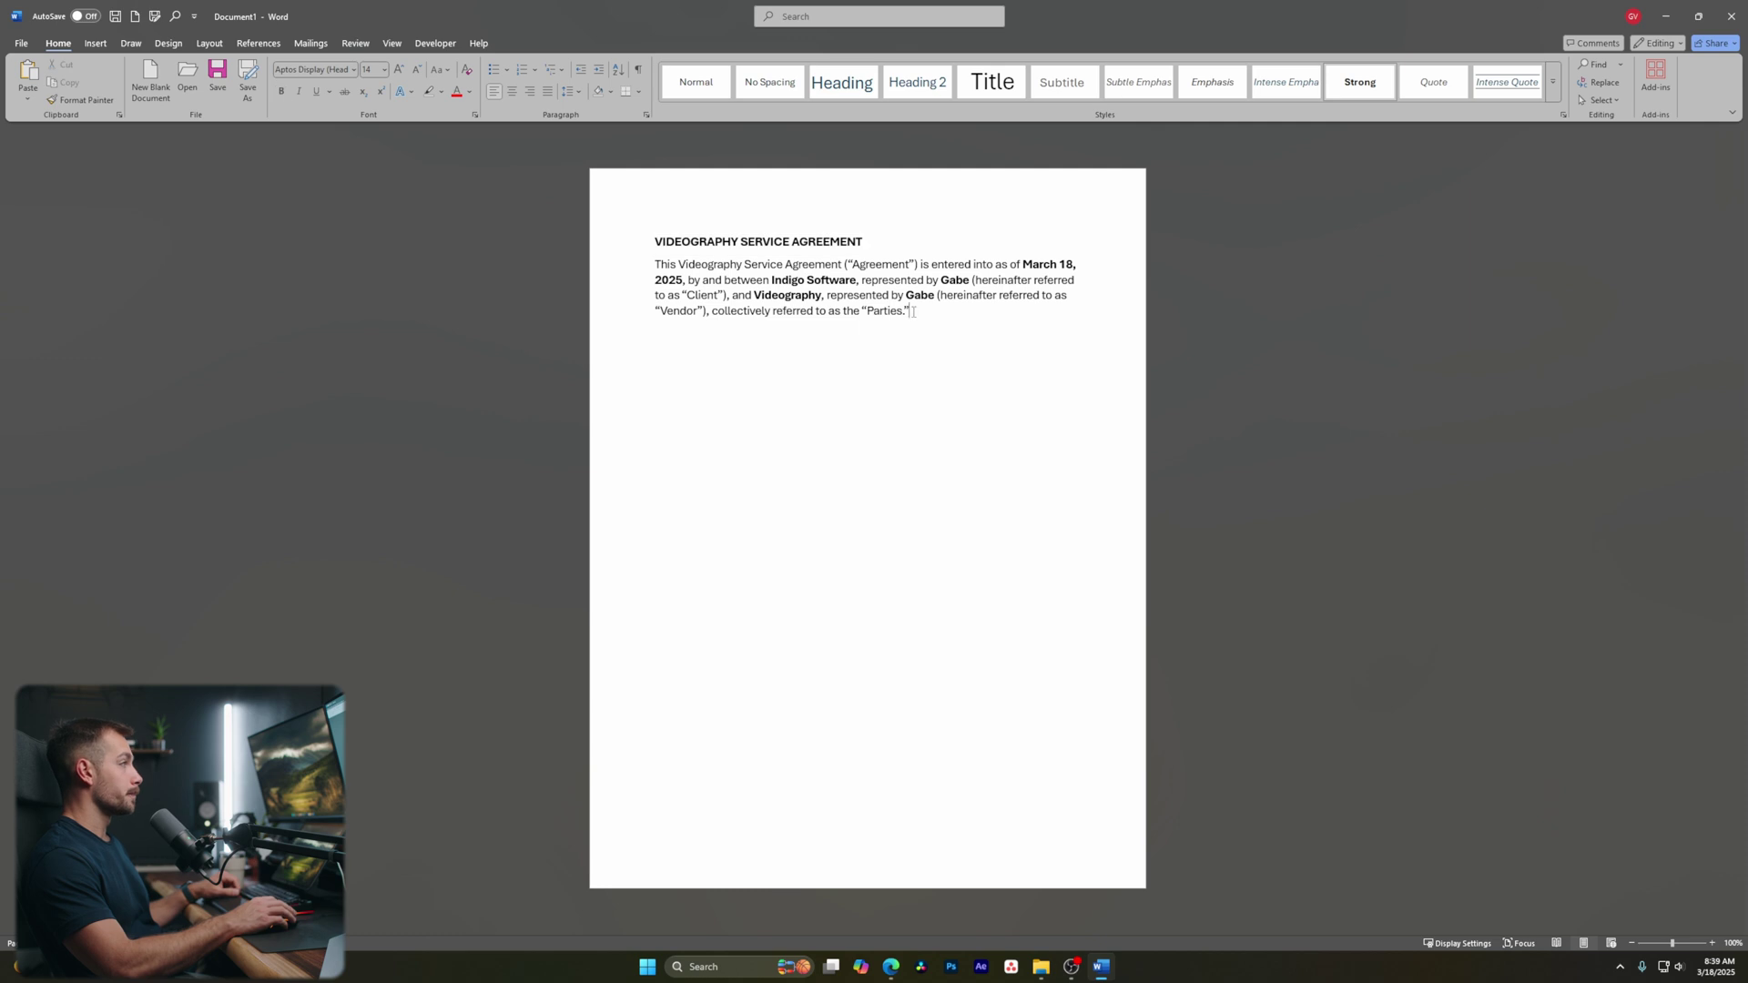
Try centered and right alignment on the title, leaving it left-aligned
{"action": "left_click_drag", "start_coordinate": [654, 241], "coordinate": [882, 242]}
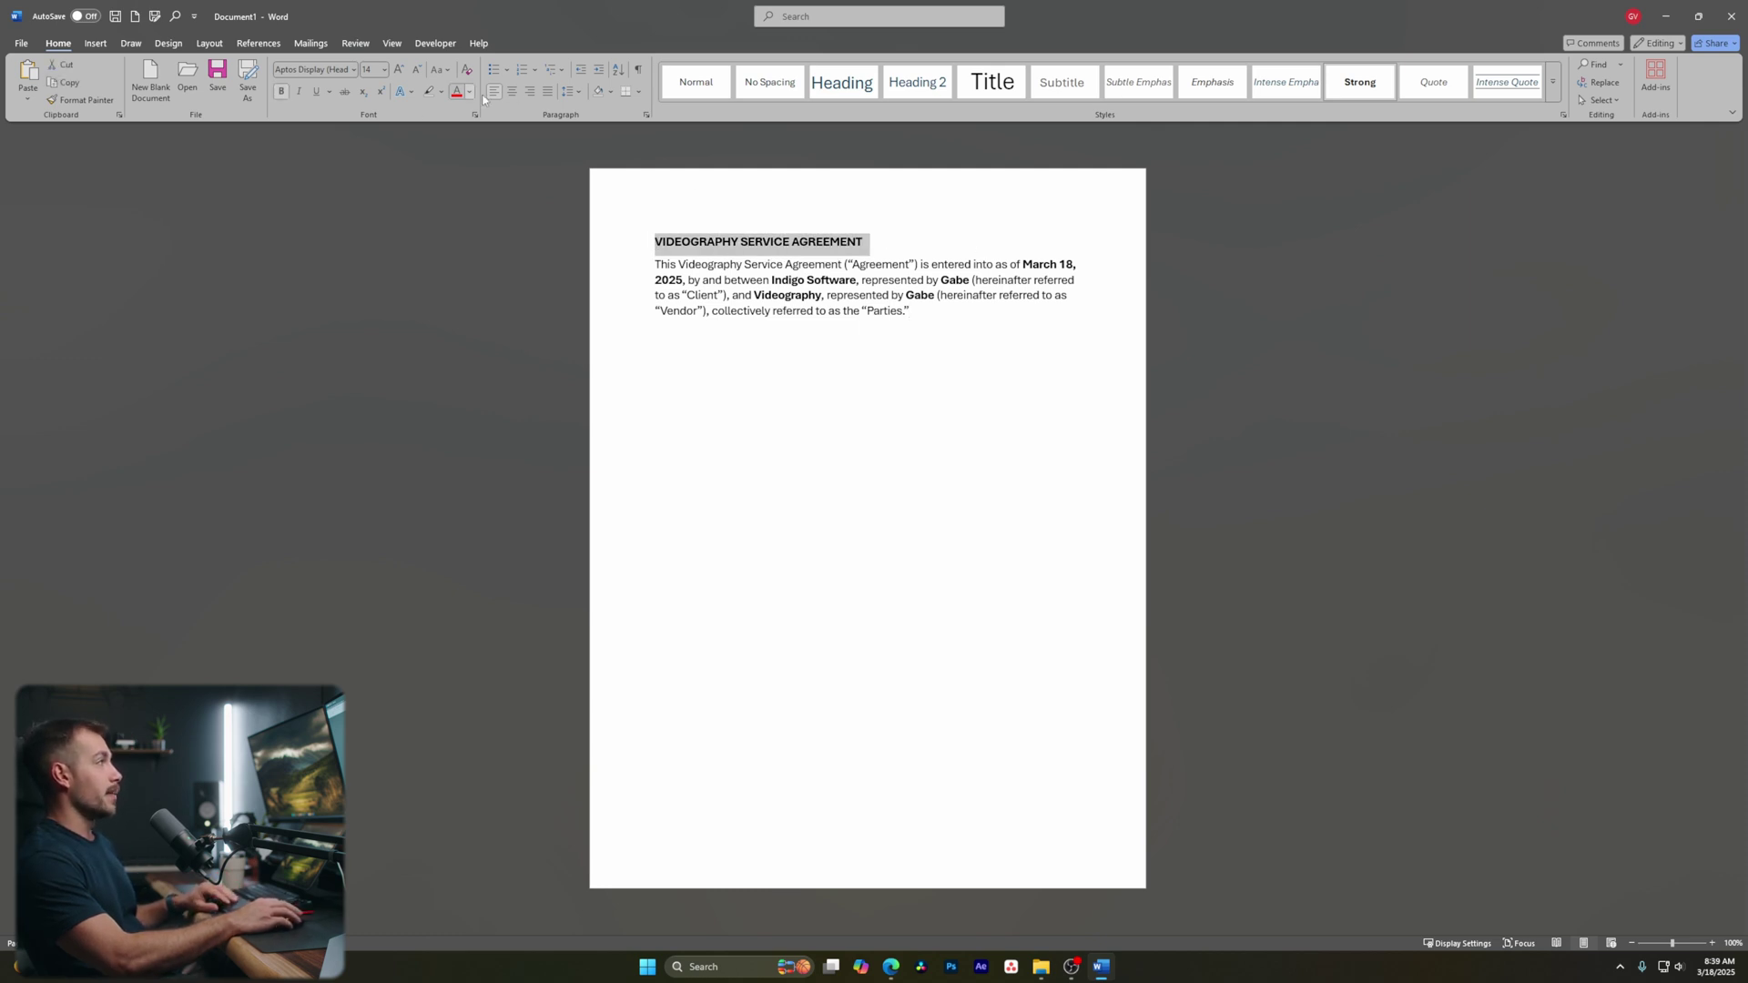
{"action": "left_click", "coordinate": [513, 91]}
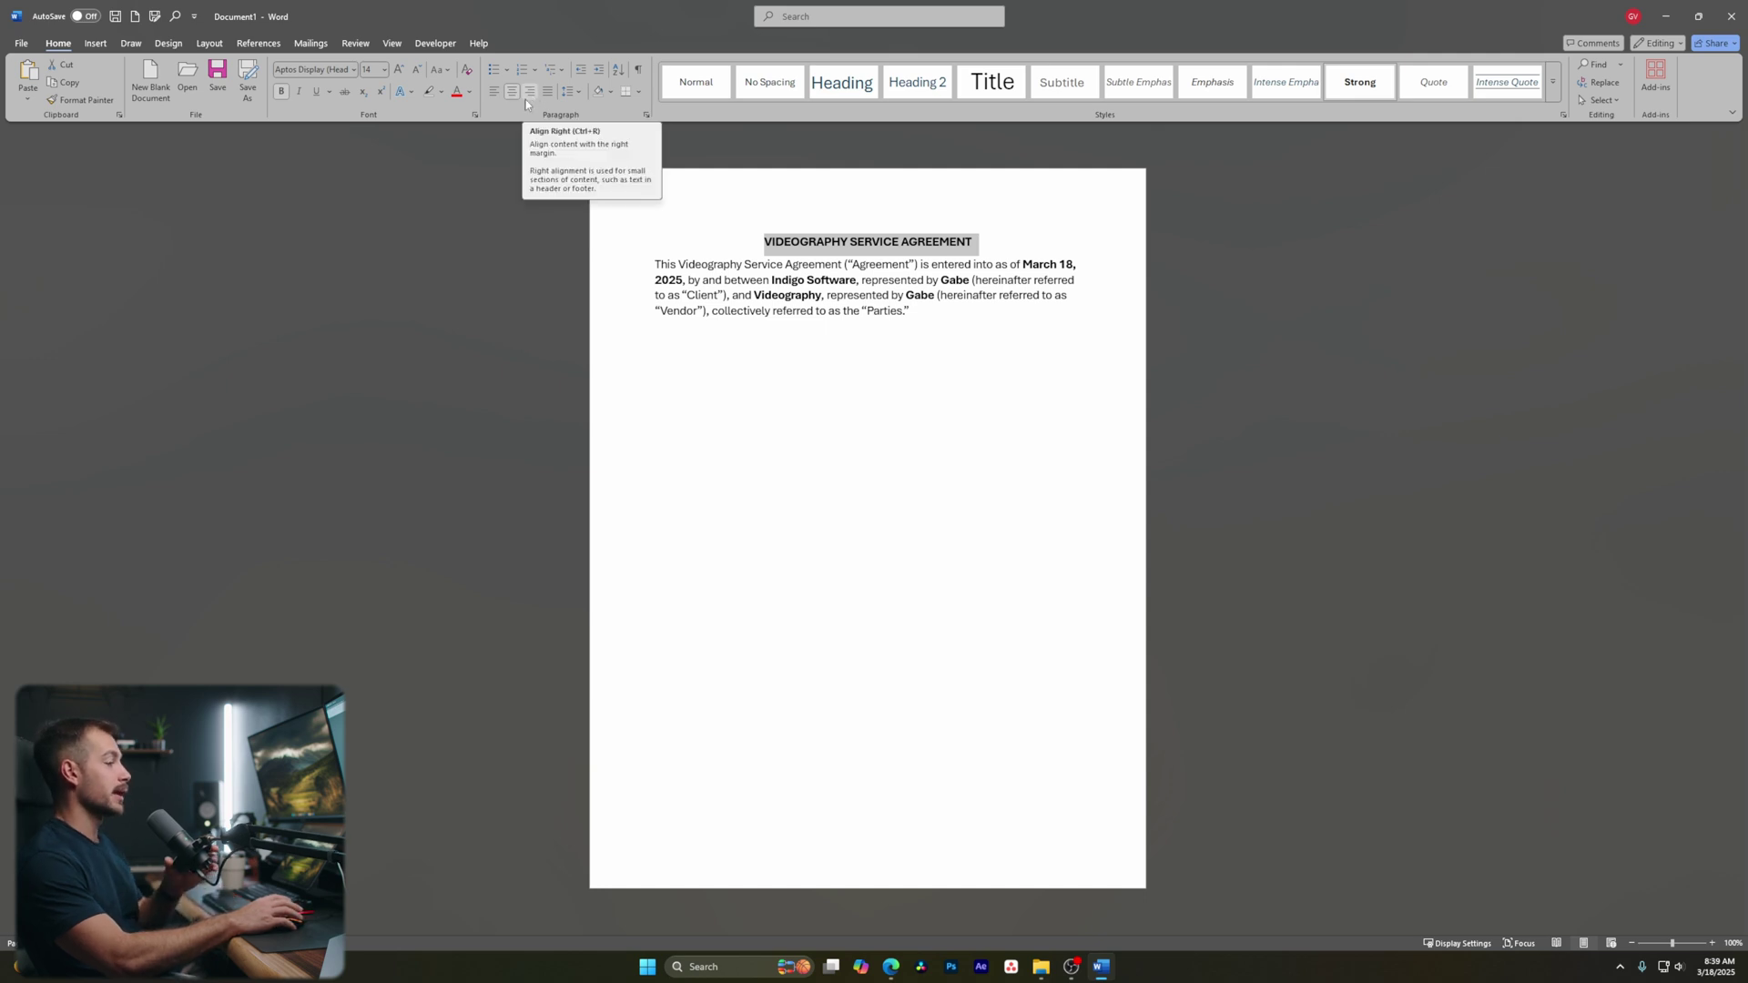
{"action": "left_click", "coordinate": [527, 100]}
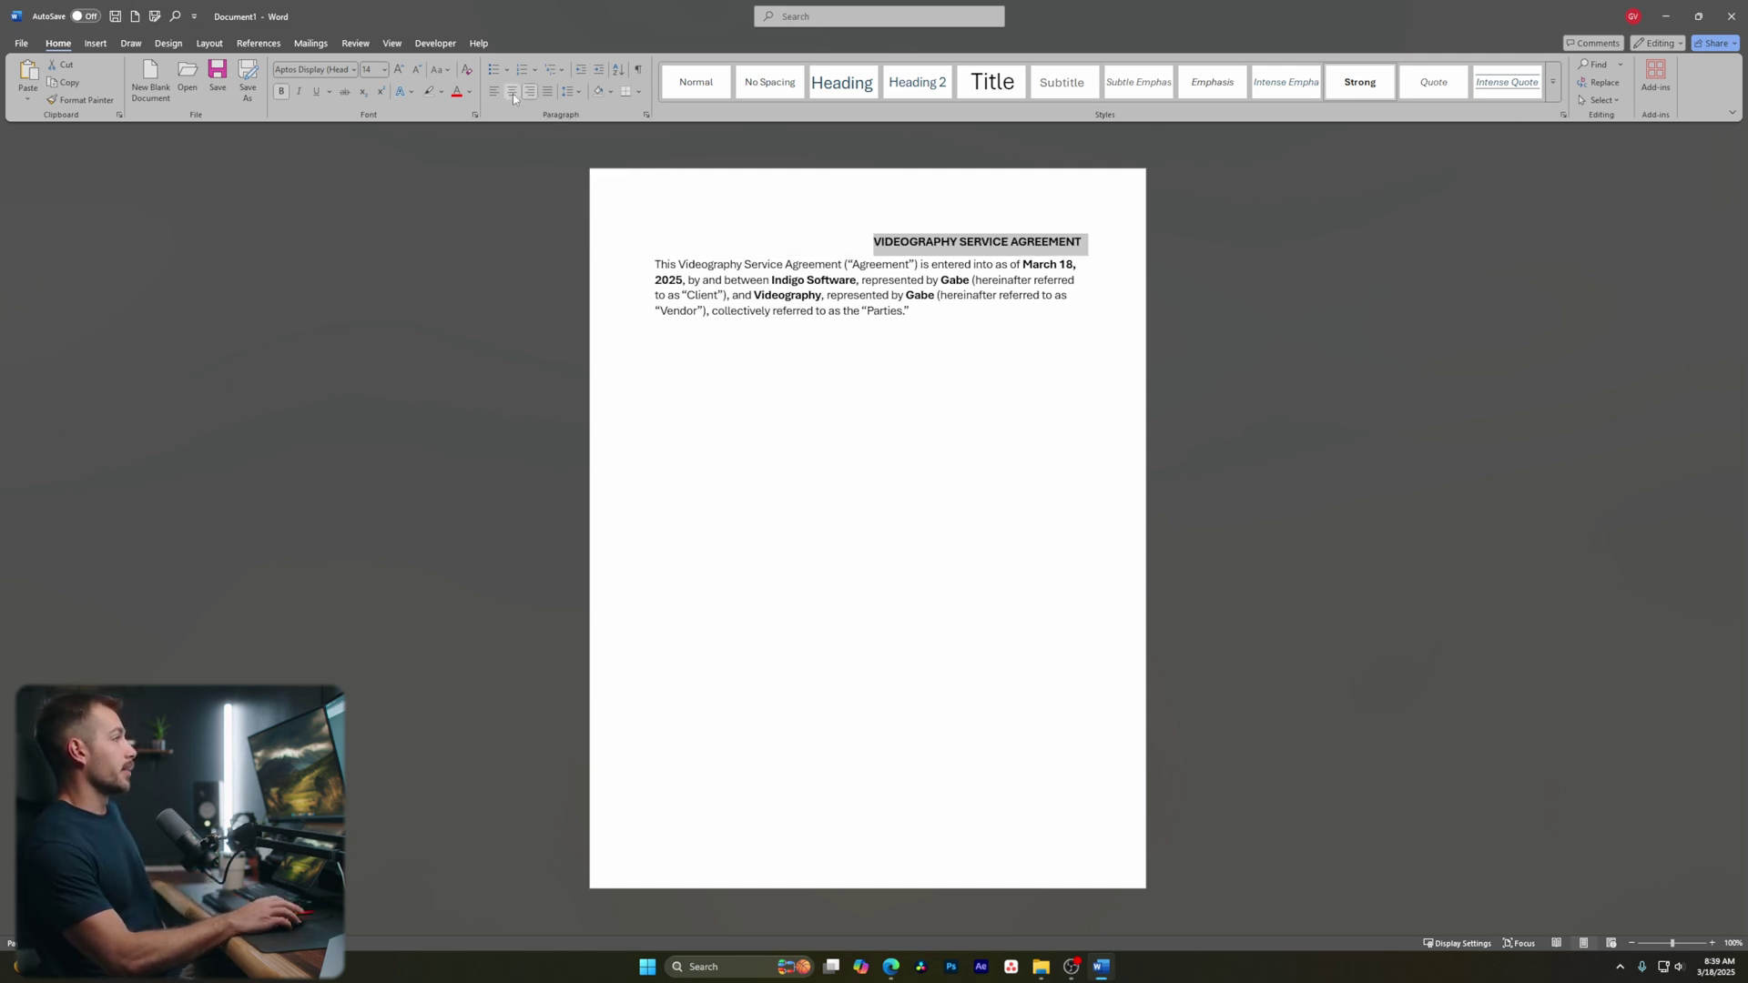
{"action": "left_click", "coordinate": [497, 95]}
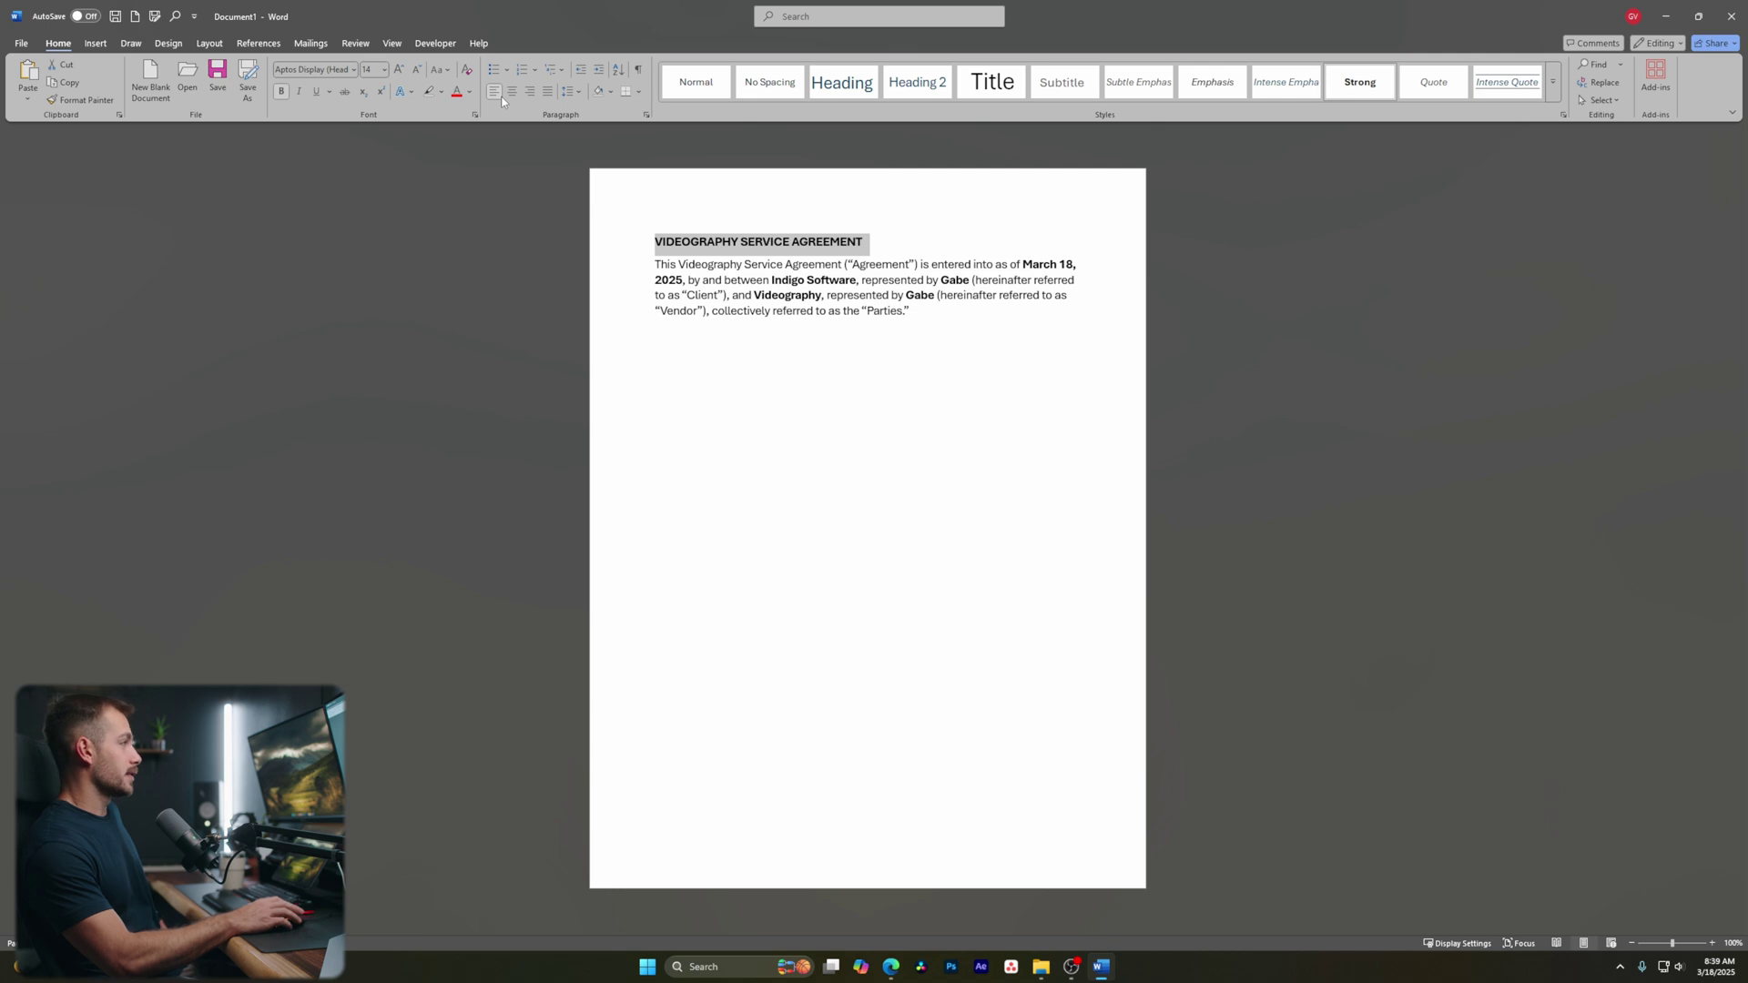
{"action": "left_click", "coordinate": [909, 342]}
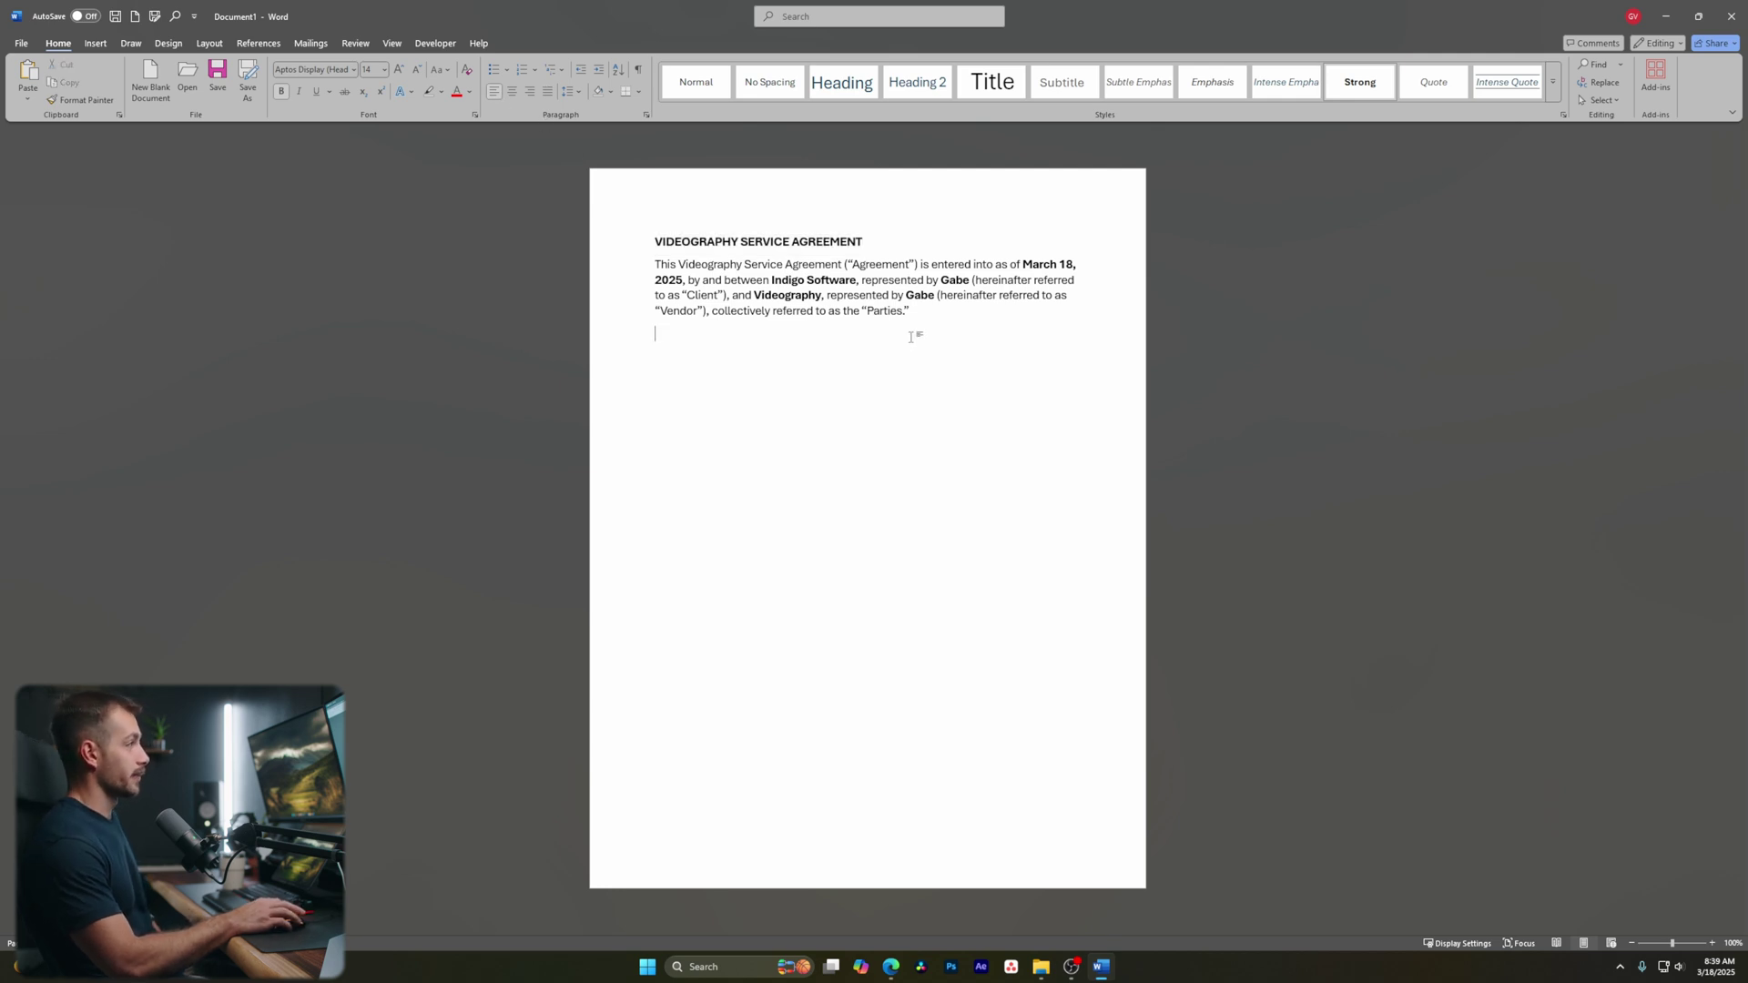
Open the Paragraph line spacing options for the whole document and close them unchanged
{"action": "key", "text": "ctrl+a"}
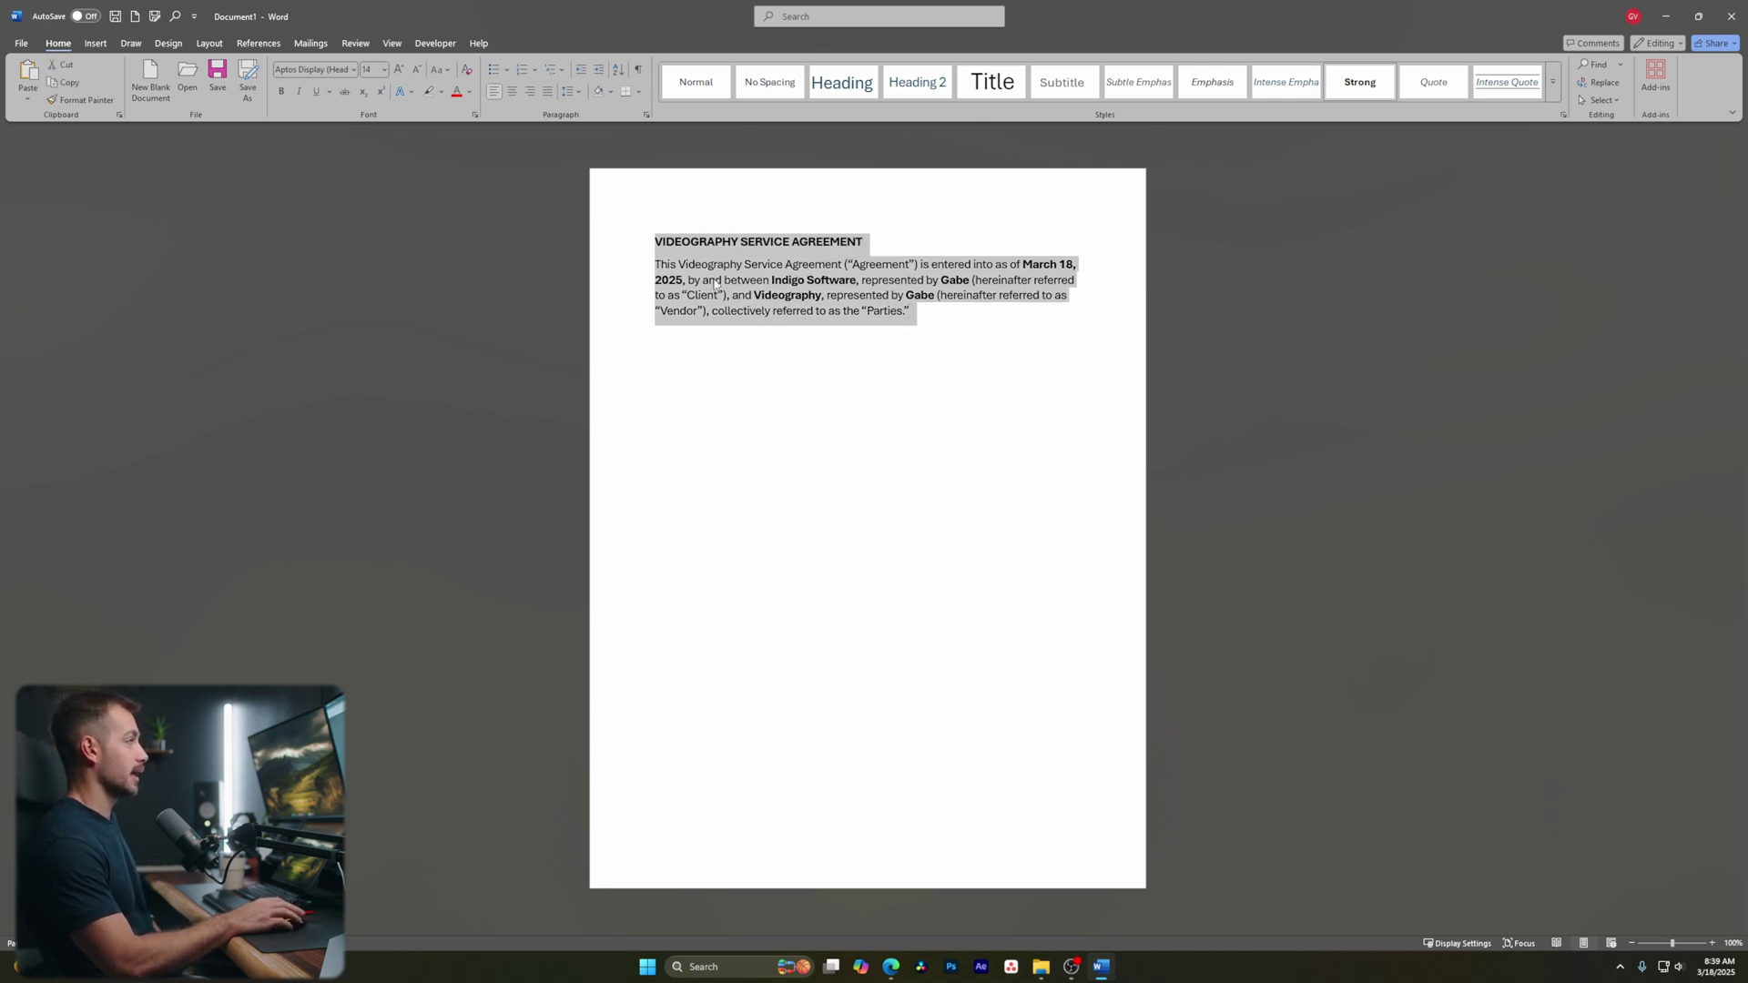
{"action": "left_click", "coordinate": [1032, 415]}
{"action": "left_click", "coordinate": [944, 310]}
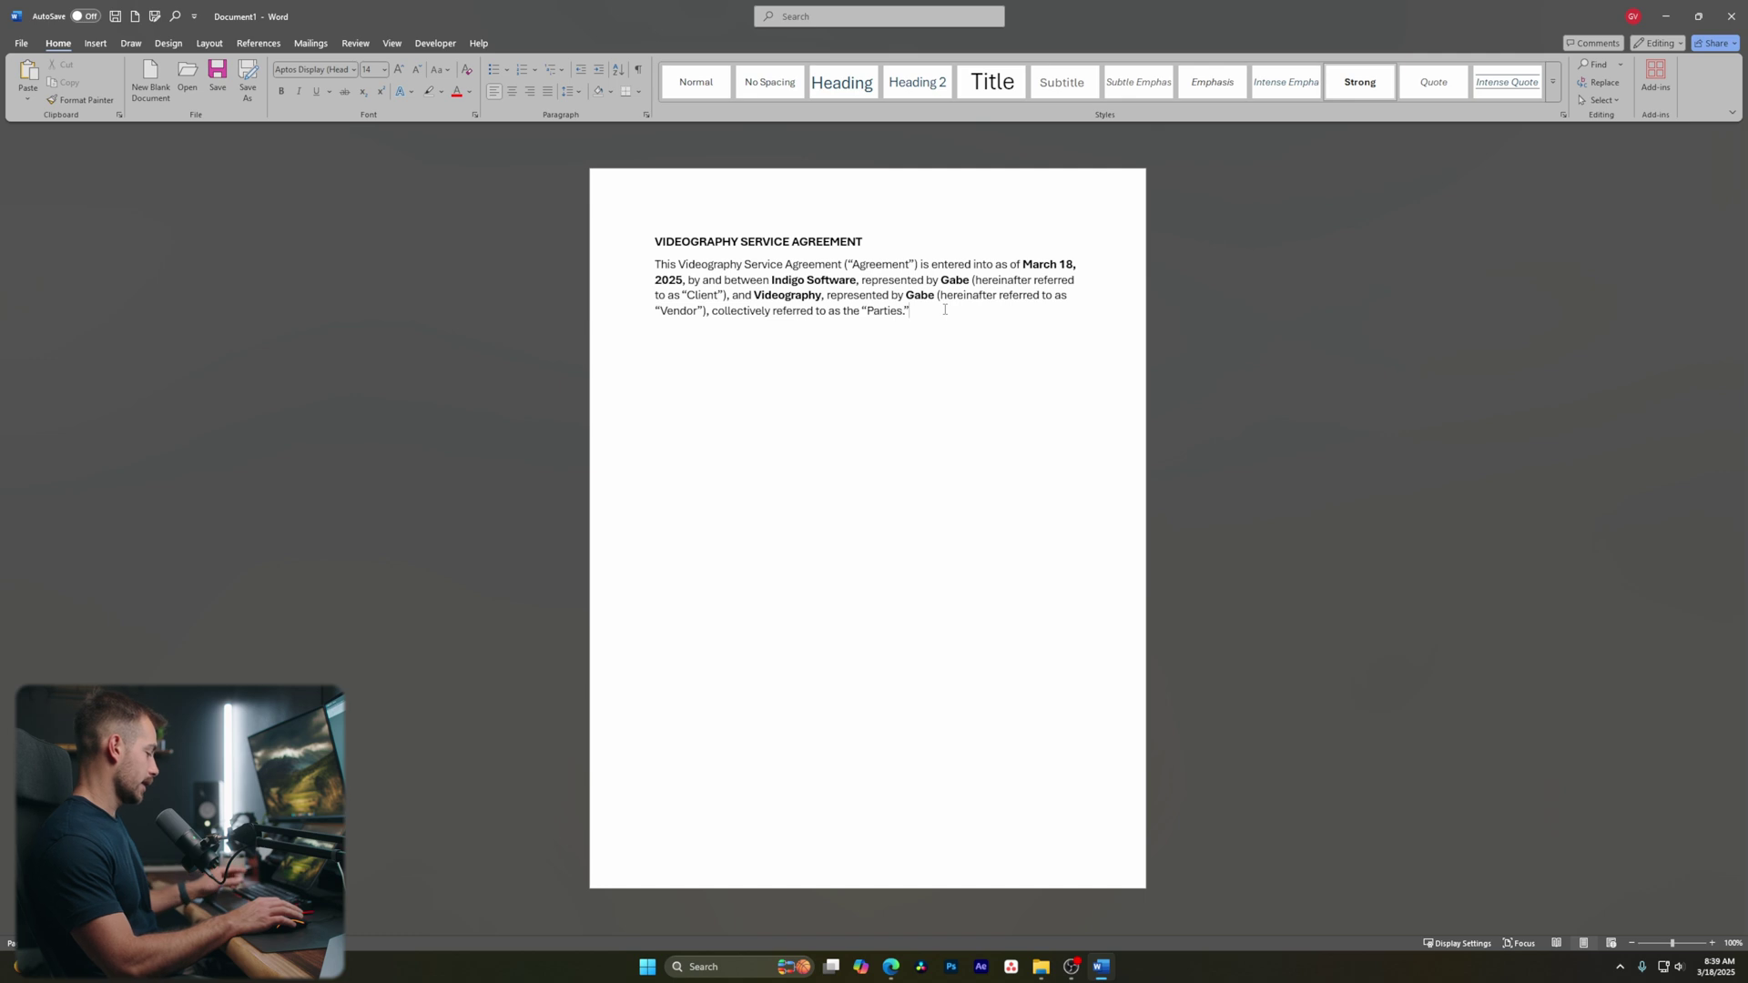
{"action": "key", "text": "ctrl+a"}
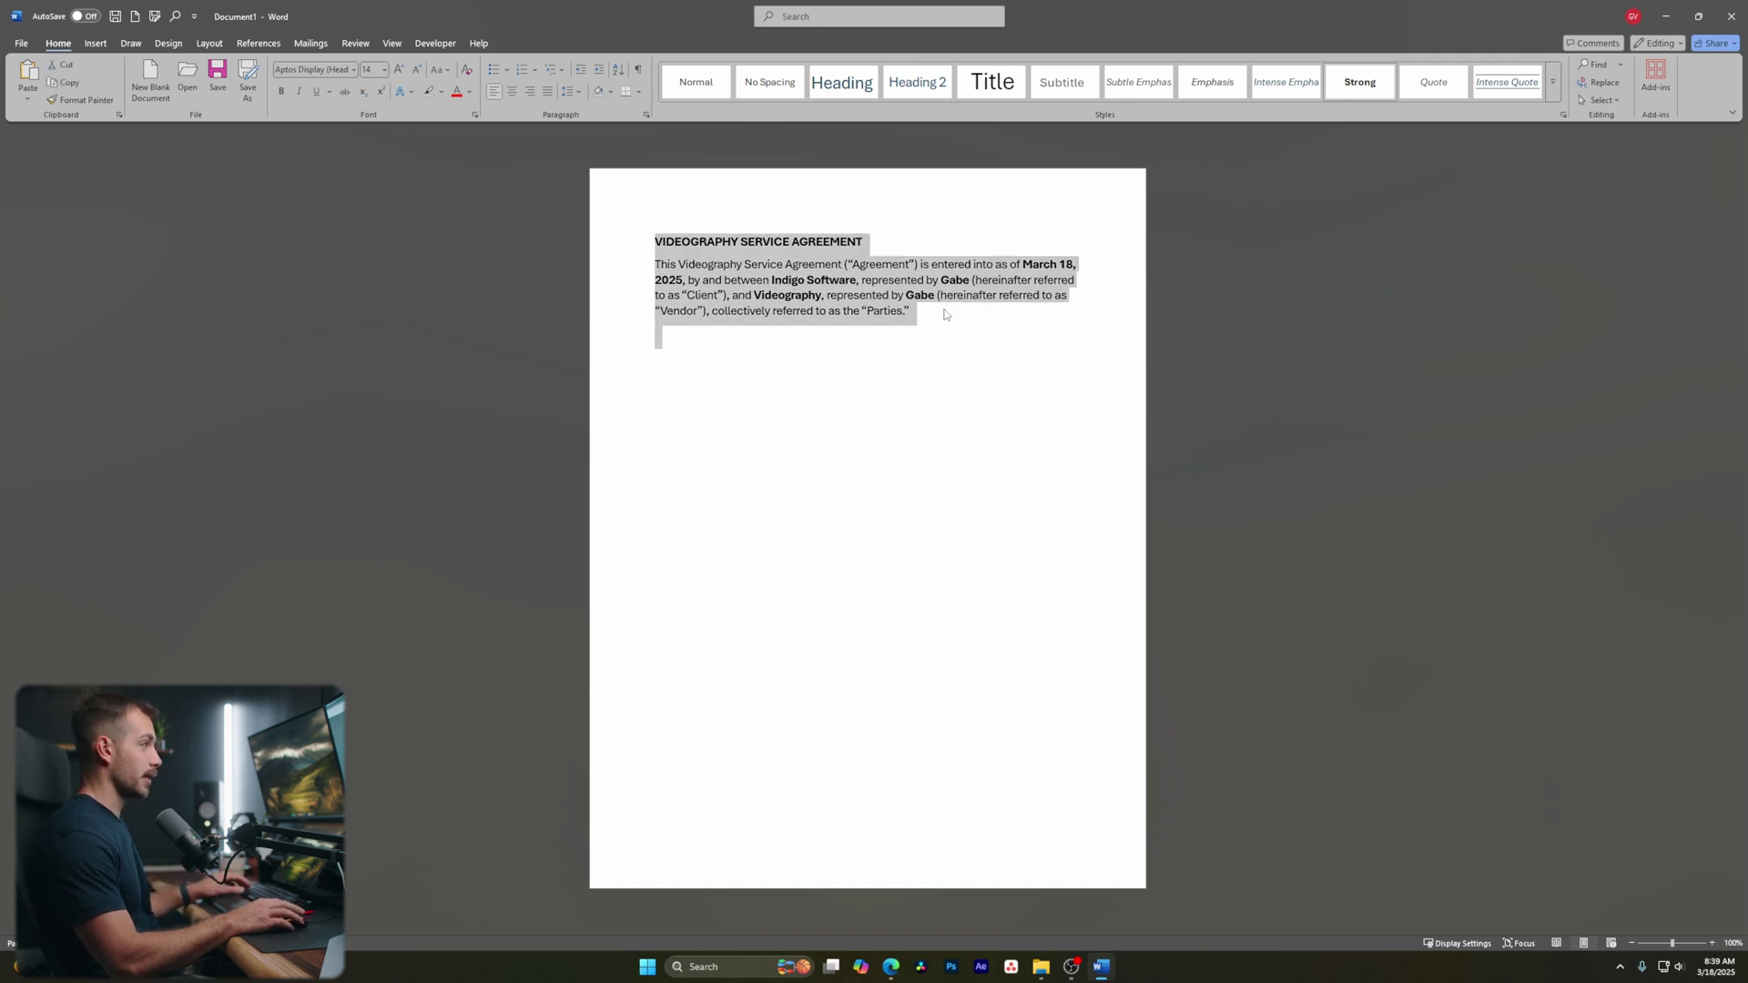
{"action": "left_click", "coordinate": [928, 321]}
{"action": "key", "text": "ctrl+a"}
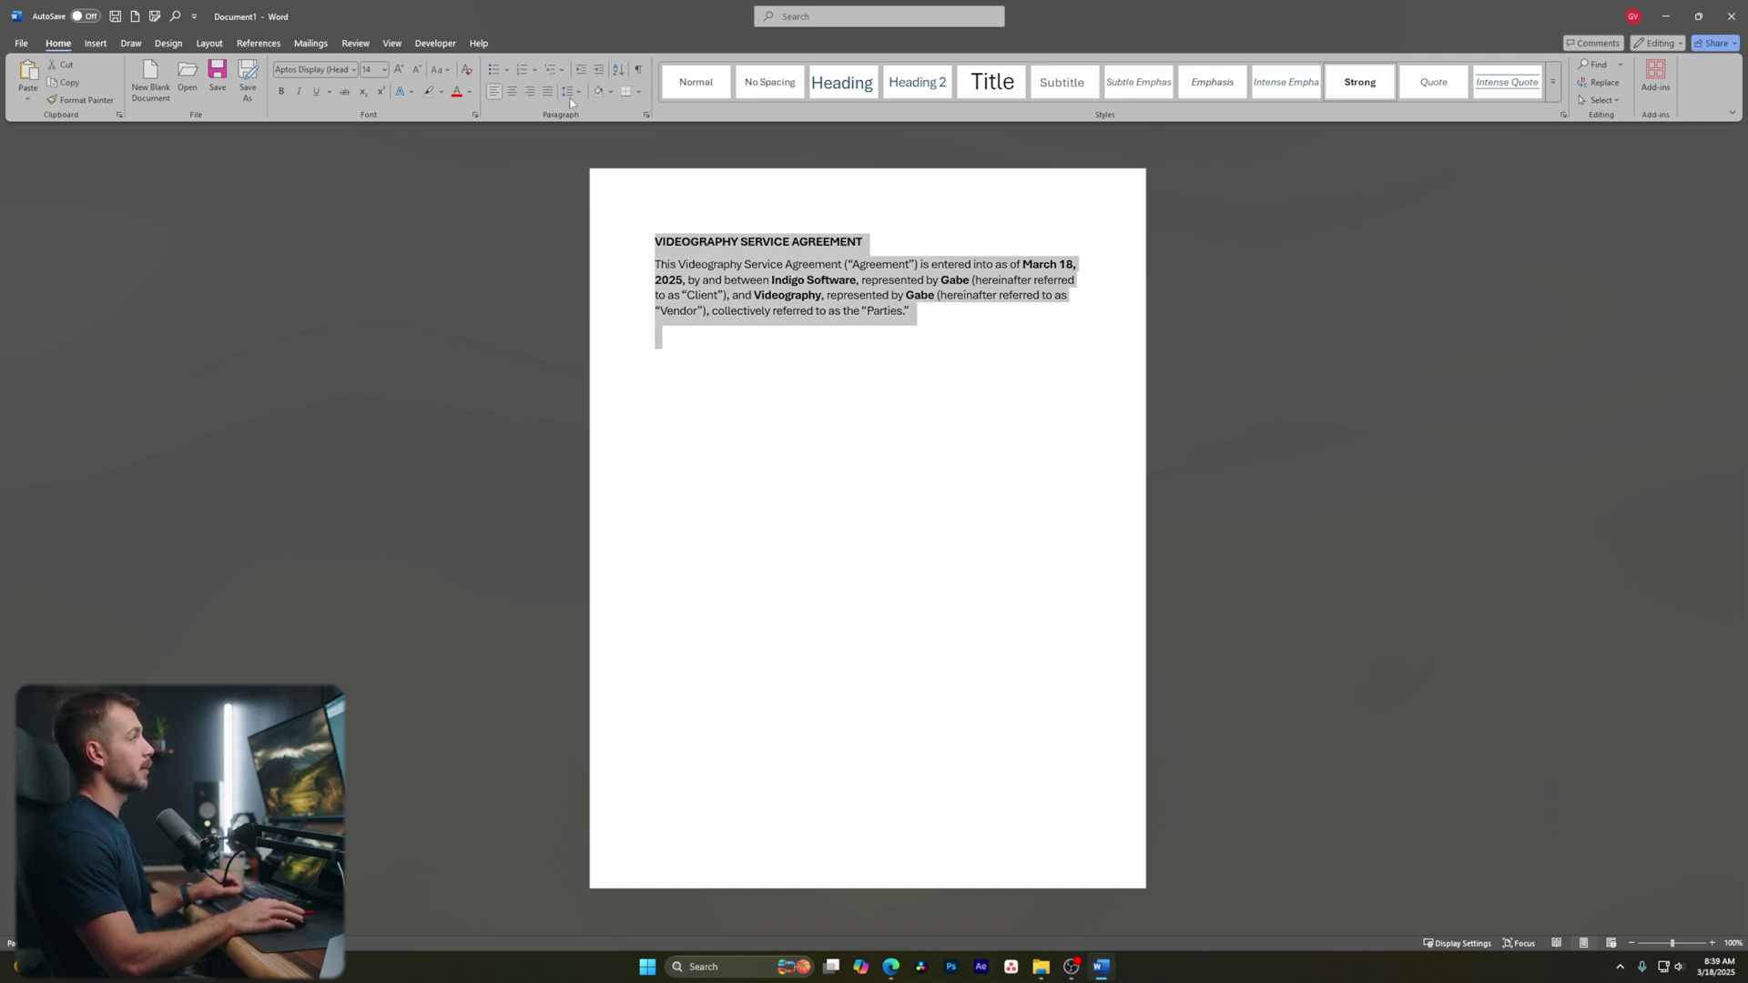
{"action": "left_click", "coordinate": [568, 91]}
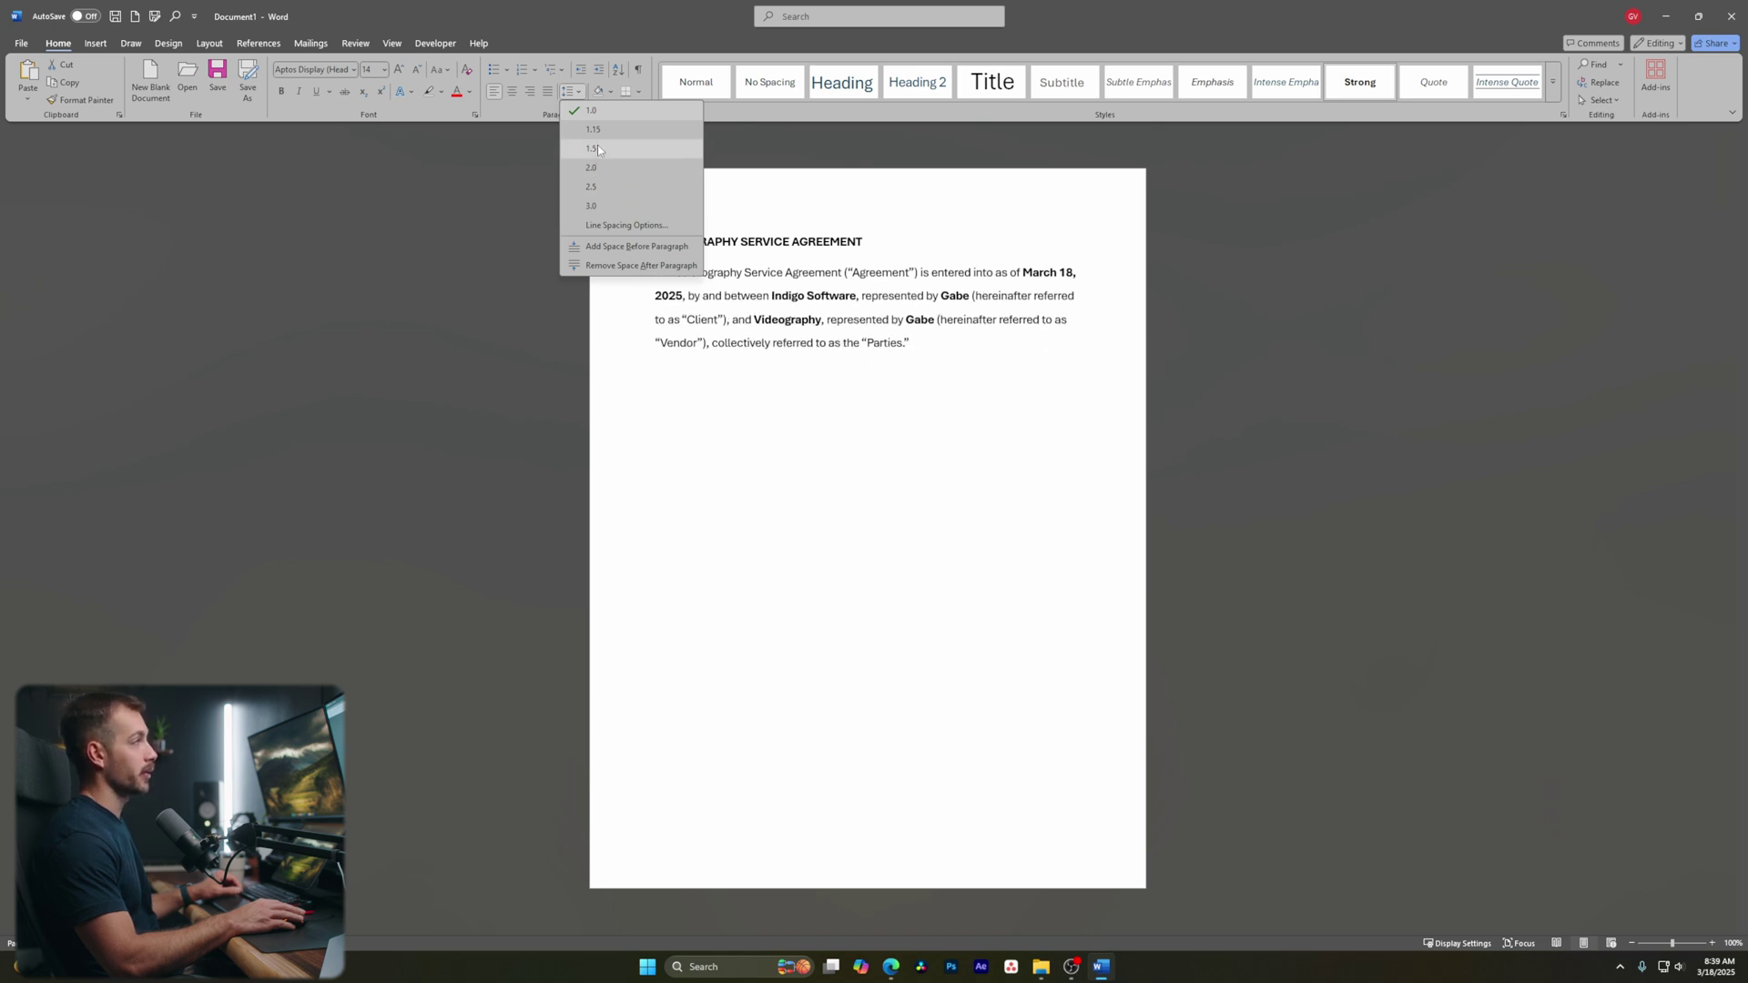
{"action": "left_click", "coordinate": [626, 225]}
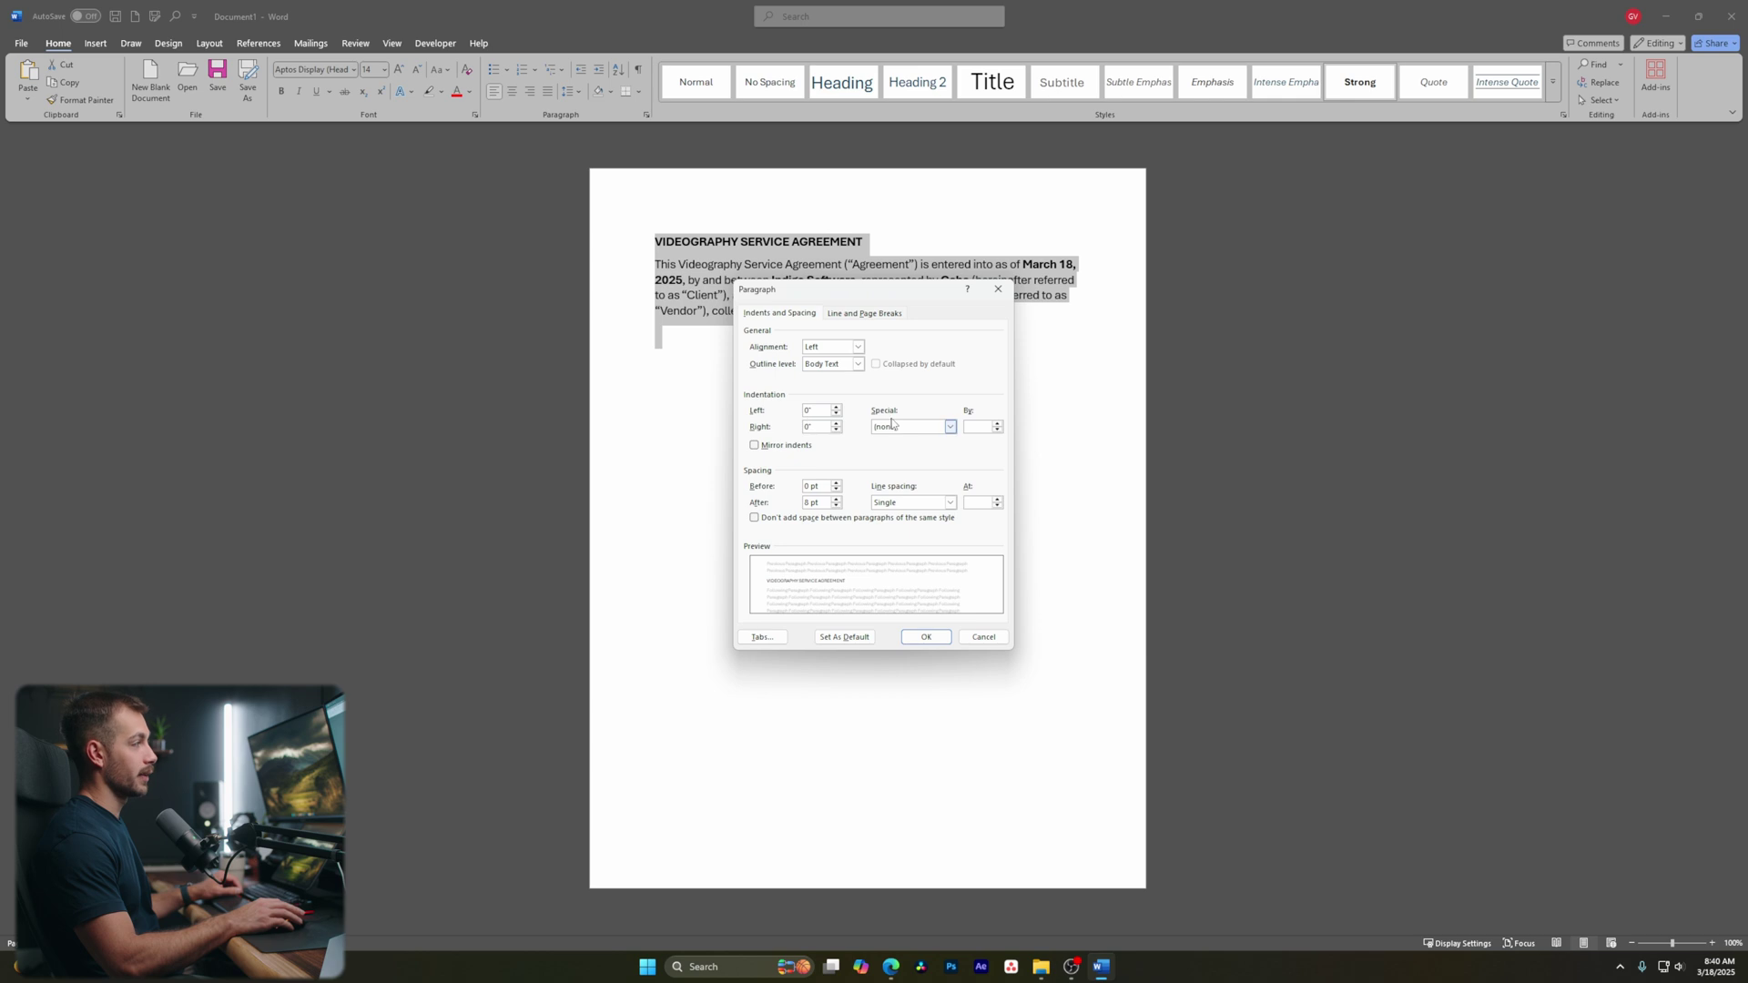
{"action": "left_click", "coordinate": [967, 638]}
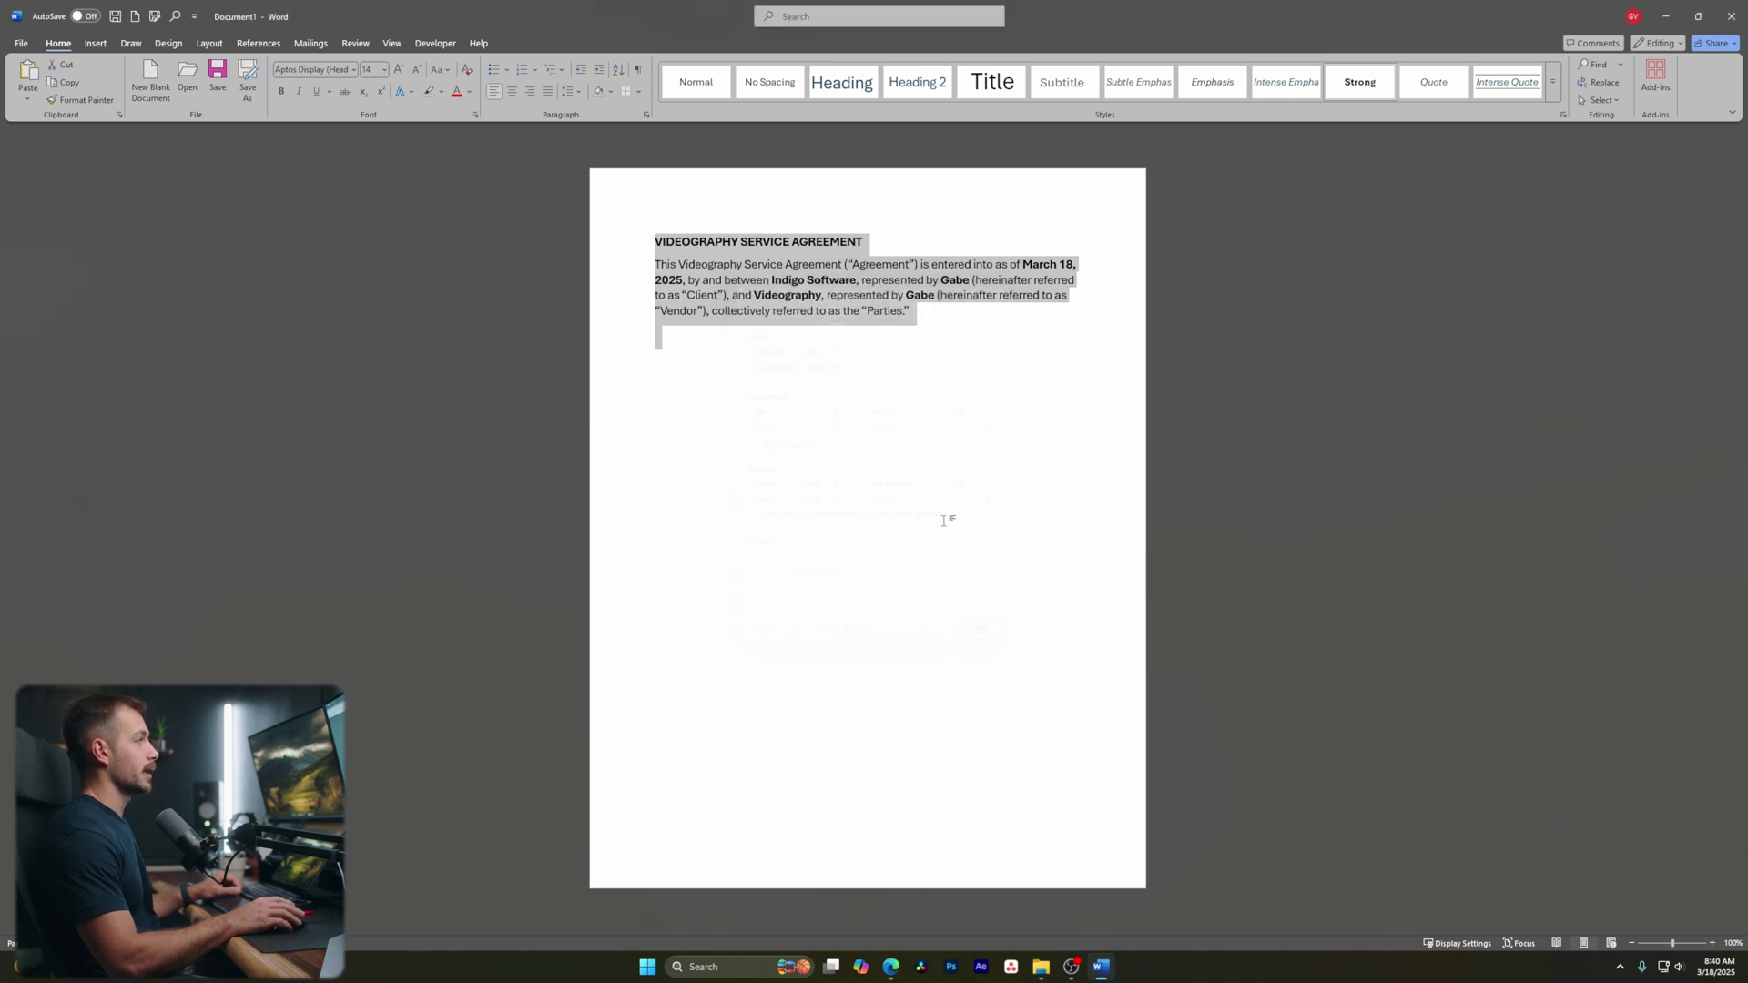
Paste the services section text after 'Parties.' in the opening paragraph
{"action": "left_click", "coordinate": [944, 321]}
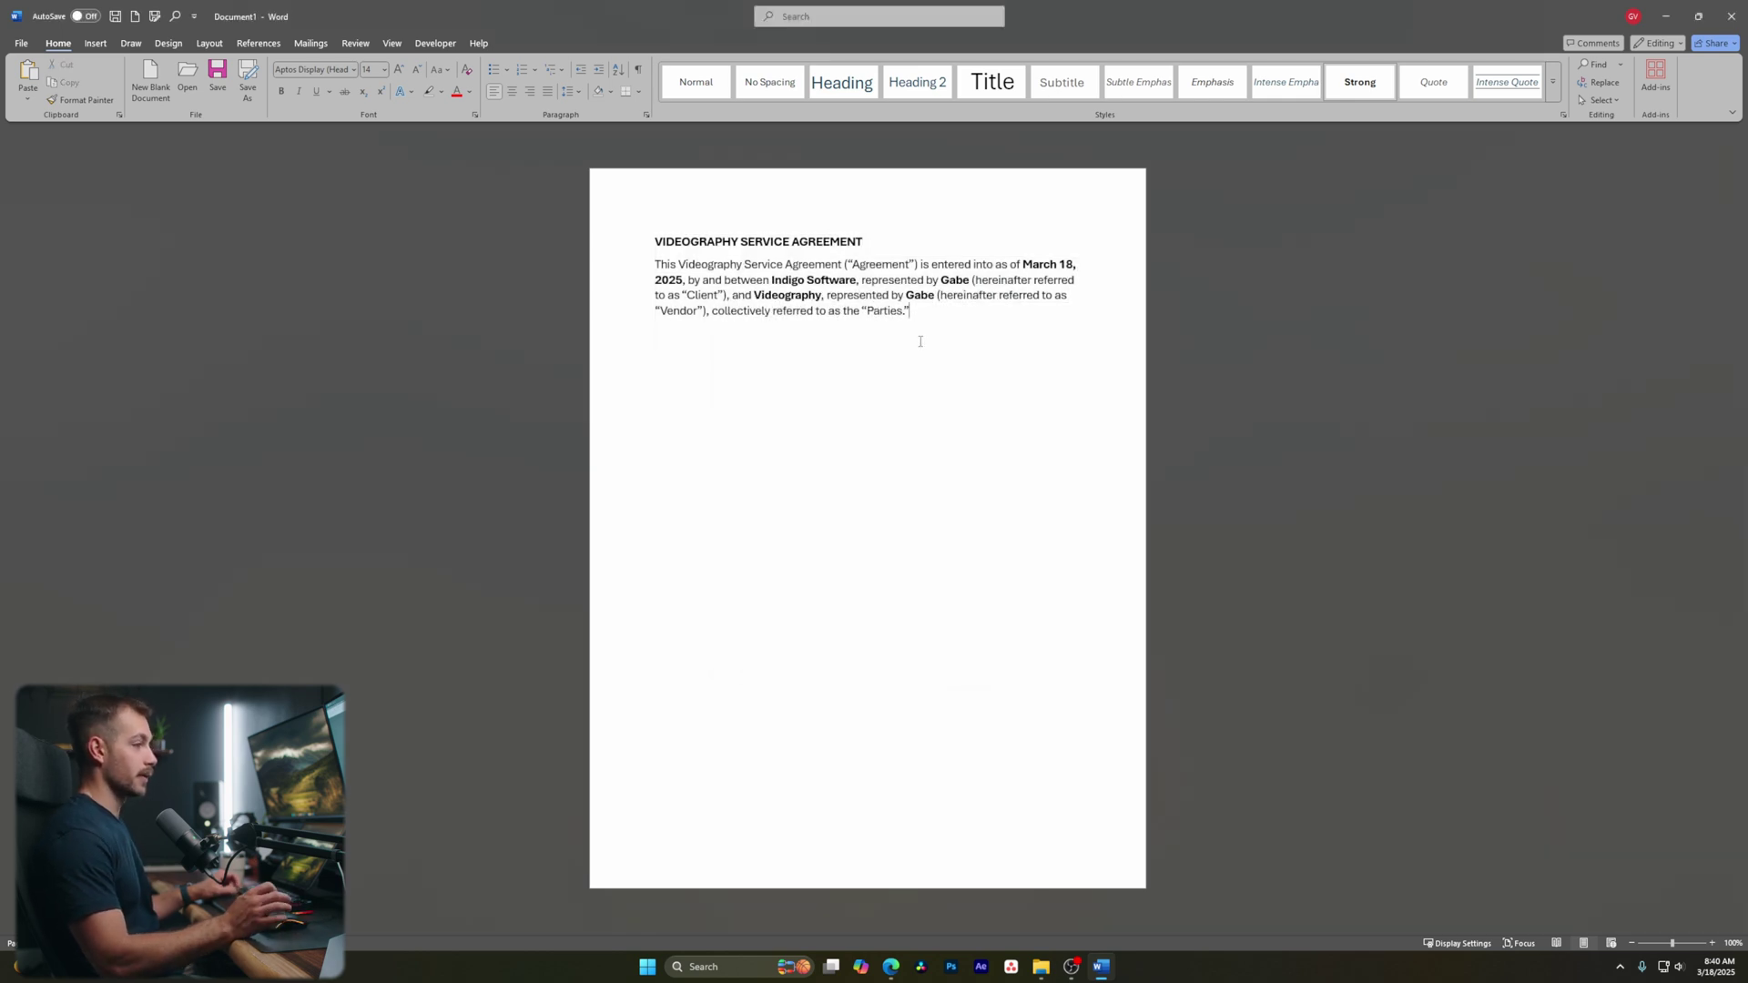
{"action": "type", "text": "1. services provided The Vendor agrees to provide professional videography and post-production services for the Client, including: Filming Details: Event Date: March 20, 2025 Coverage: Up to 8 hours of on-site filming Crew: Two camera operators Equipment: Two cameras, lighting, grip, and audio equipment"}
{"action": "left_click", "coordinate": [809, 372]}
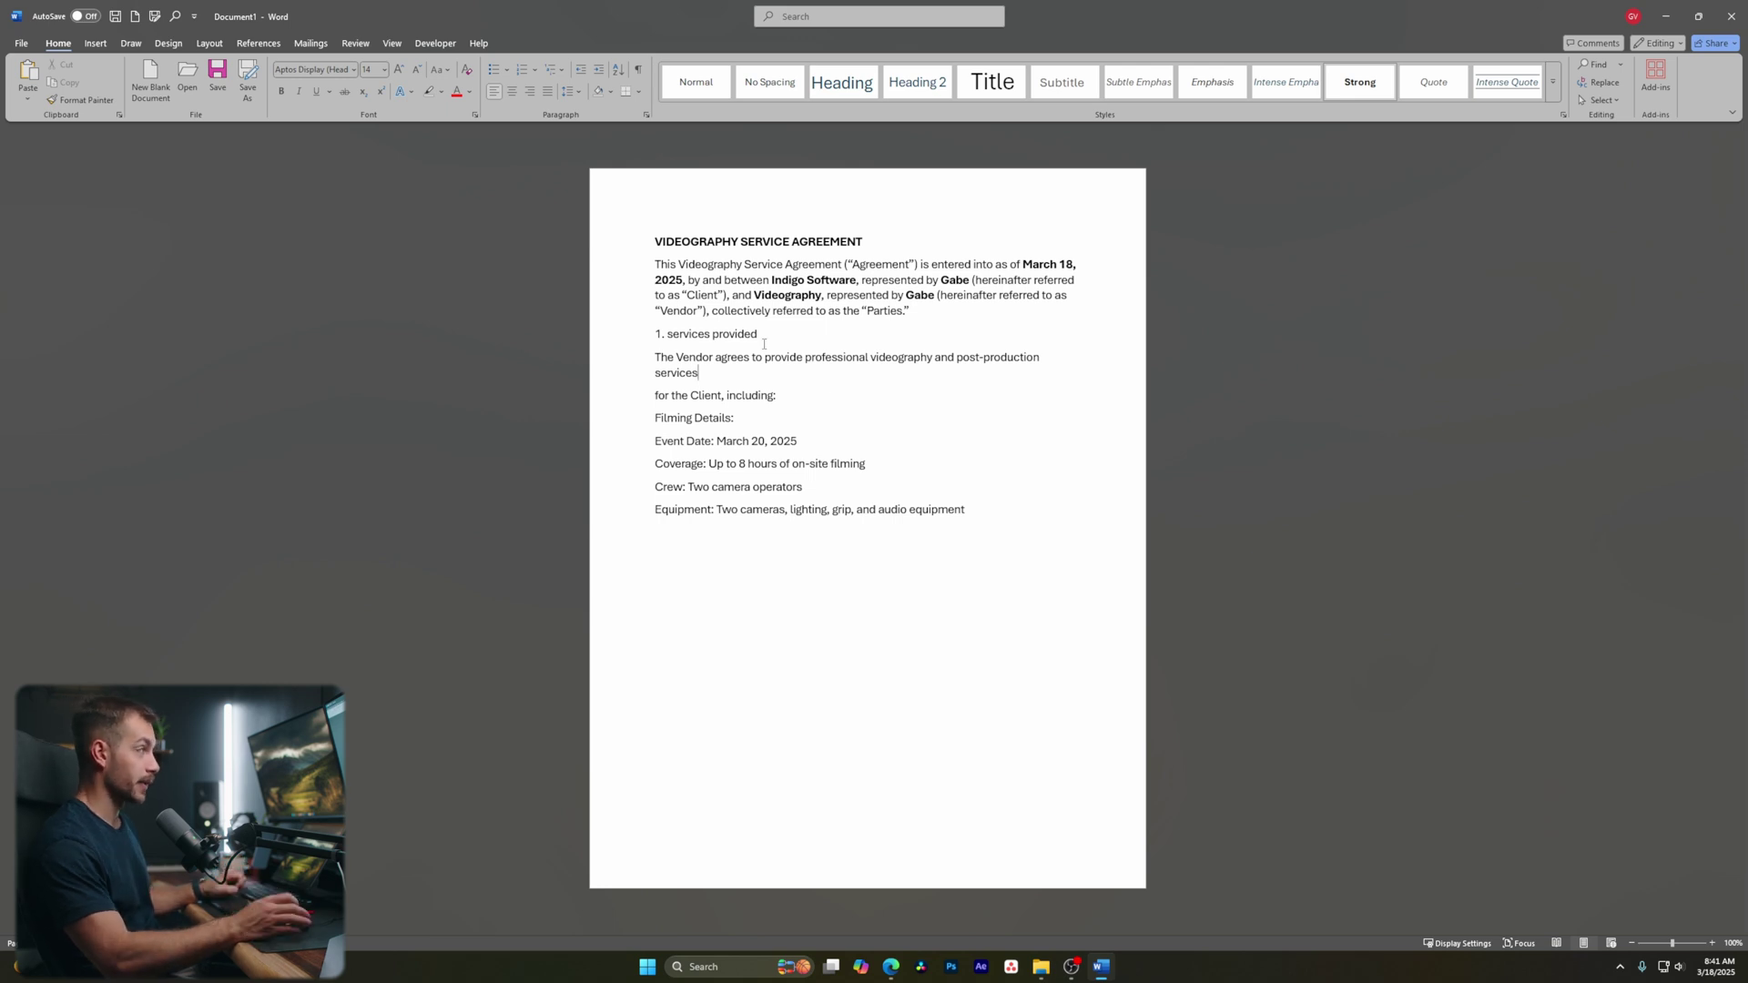
{"action": "left_click_drag", "start_coordinate": [657, 241], "coordinate": [870, 244]}
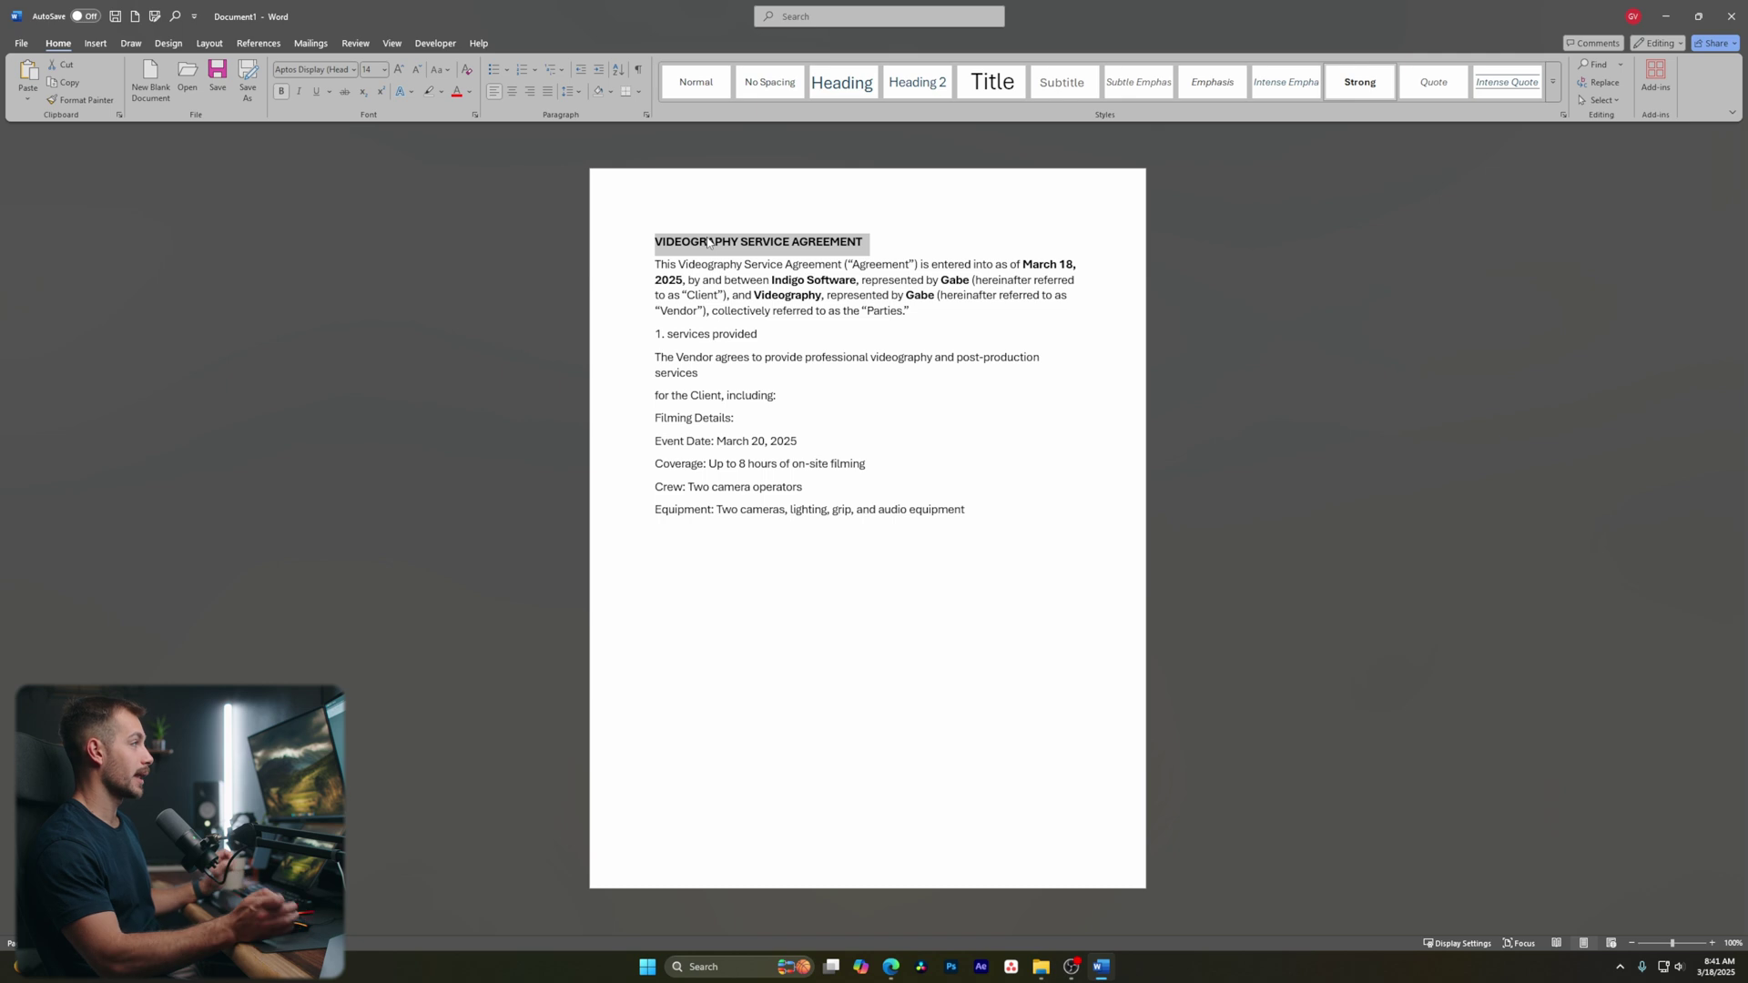
Copy the title's bold formatting onto '1. services provided' and change it to UPPERCASE
{"action": "left_click", "coordinate": [745, 334]}
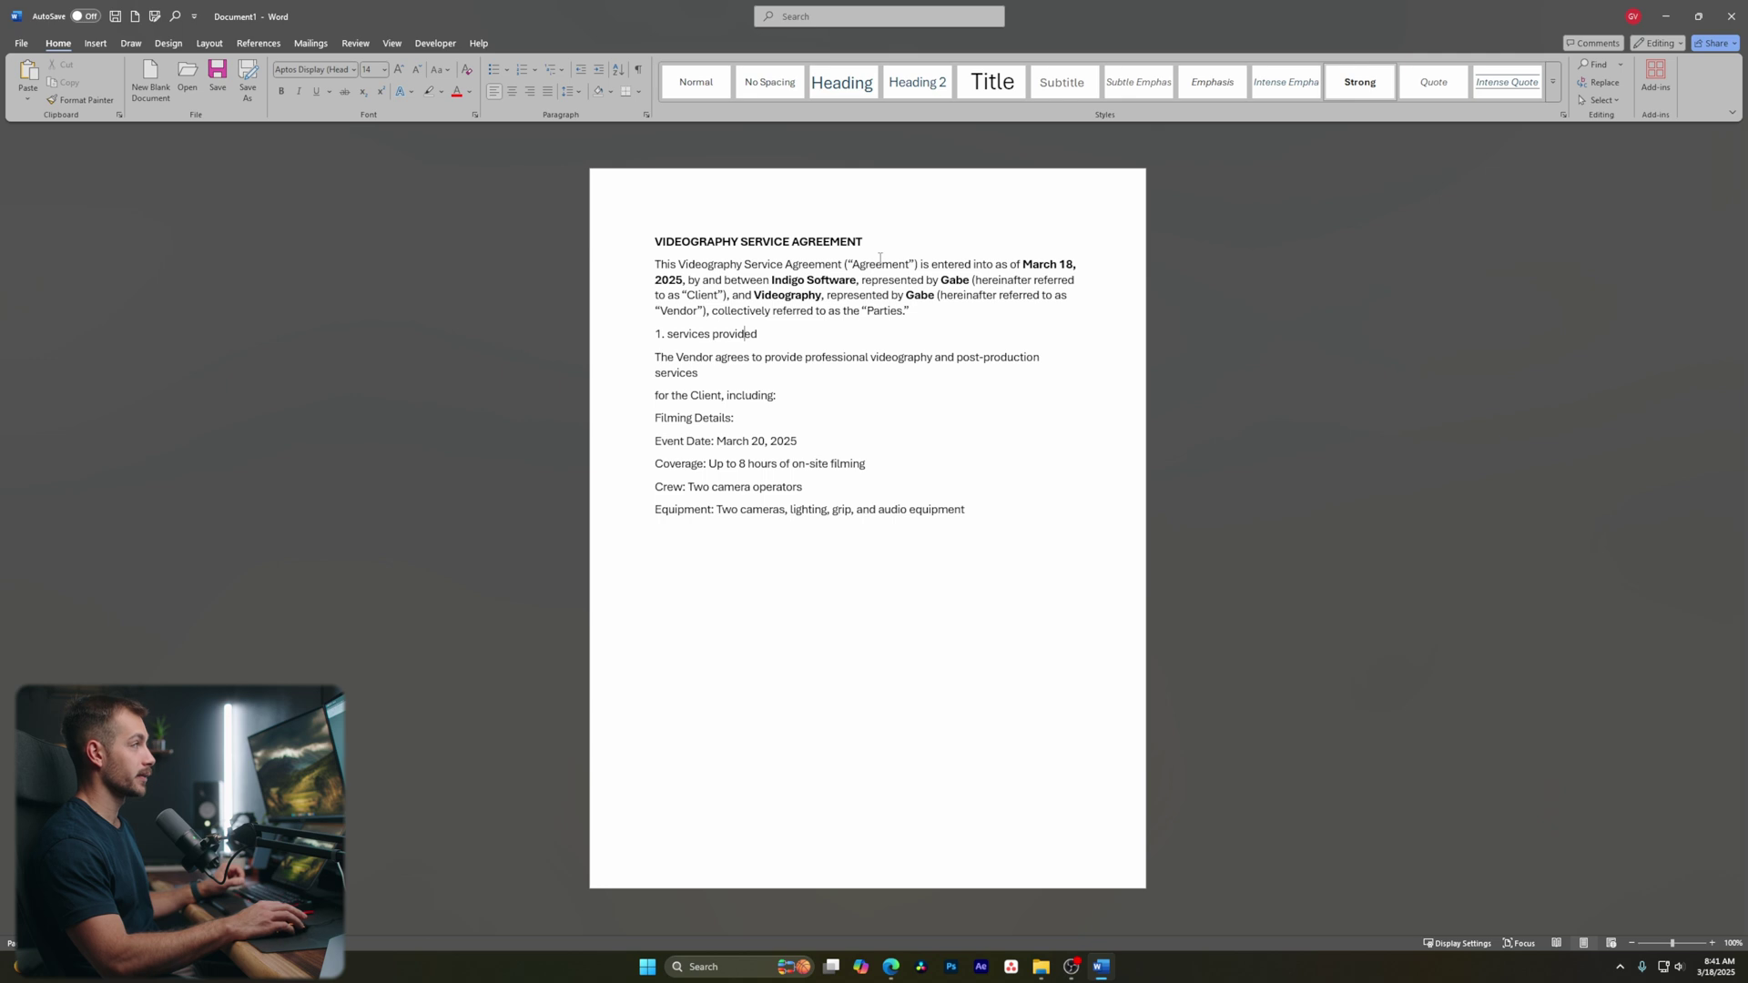
{"action": "left_click_drag", "start_coordinate": [865, 240], "coordinate": [651, 242]}
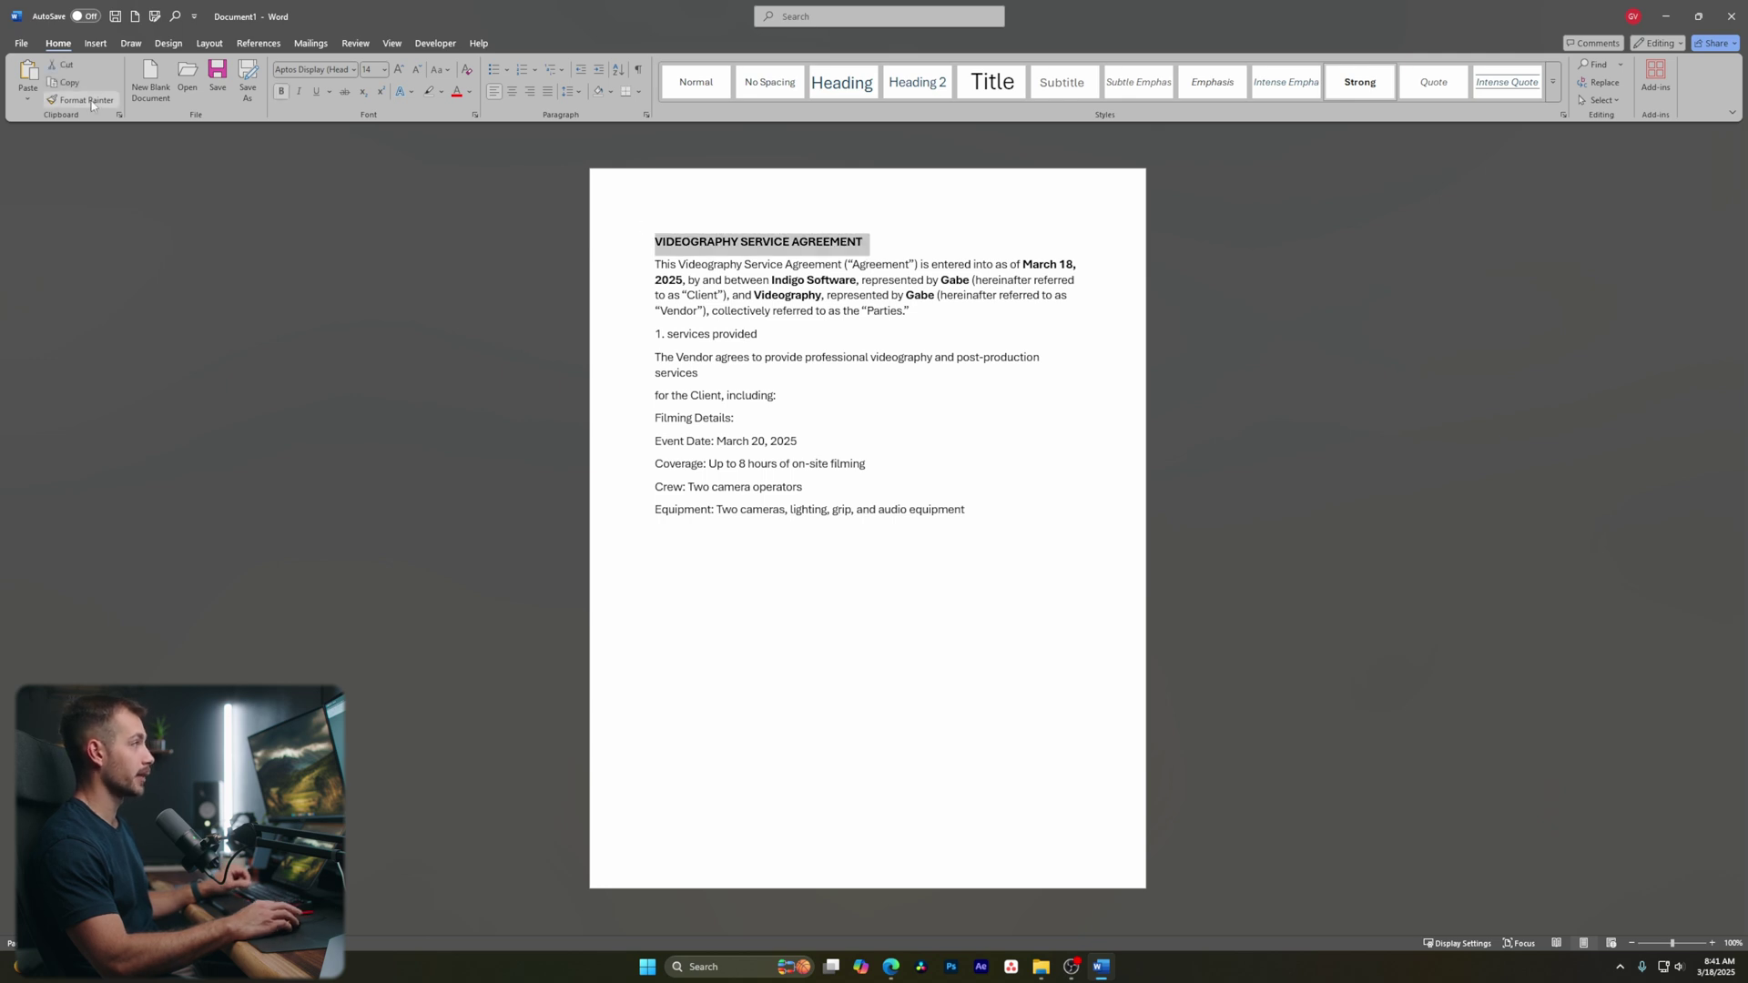
{"action": "left_click_drag", "start_coordinate": [761, 334], "coordinate": [650, 336]}
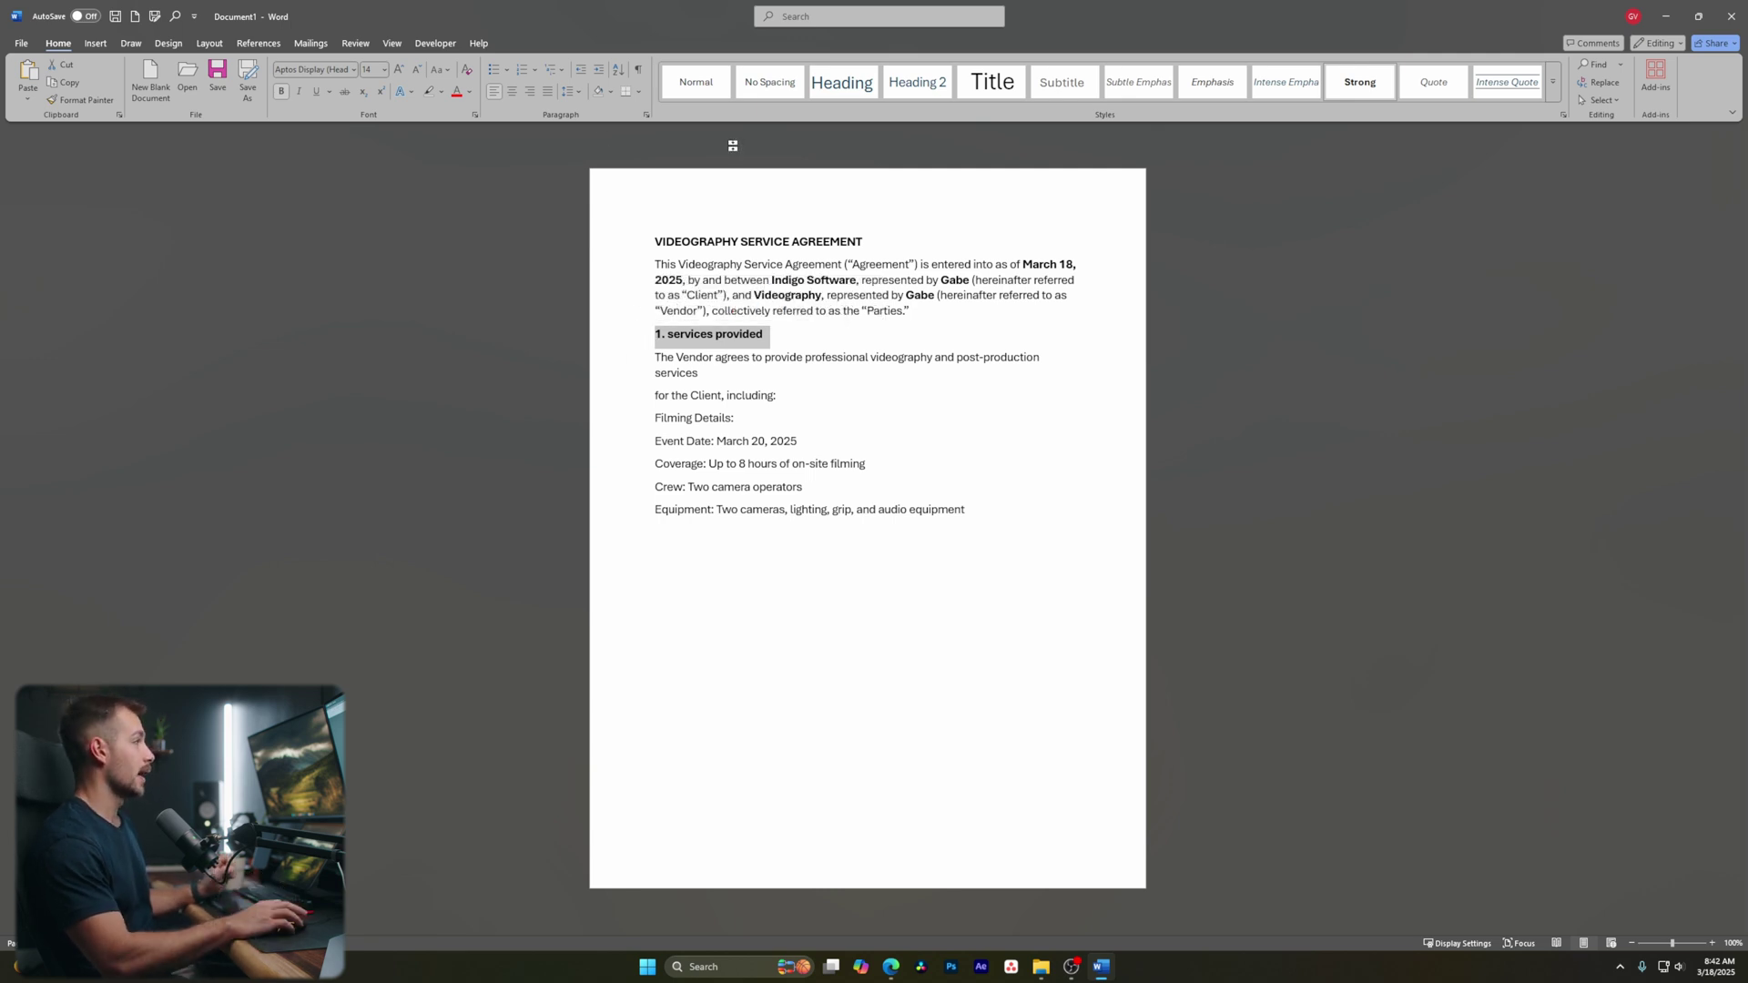
{"action": "left_click", "coordinate": [441, 69]}
{"action": "left_click", "coordinate": [471, 140]}
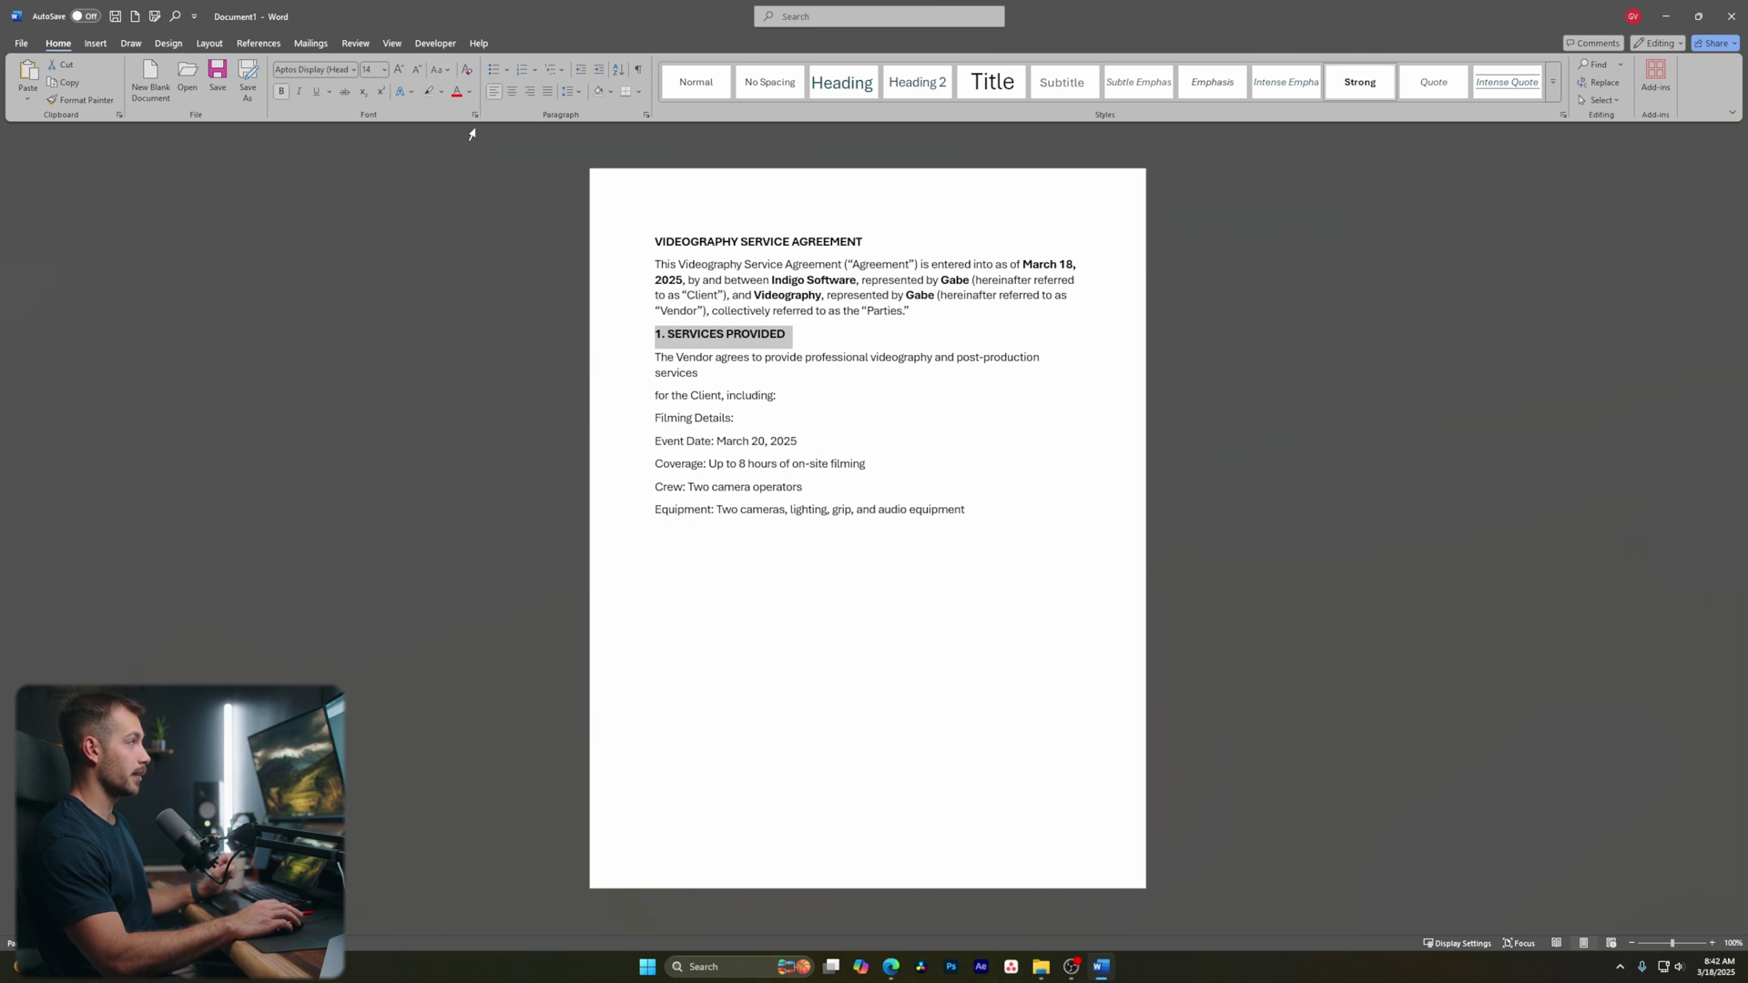
{"action": "left_click", "coordinate": [659, 348]}
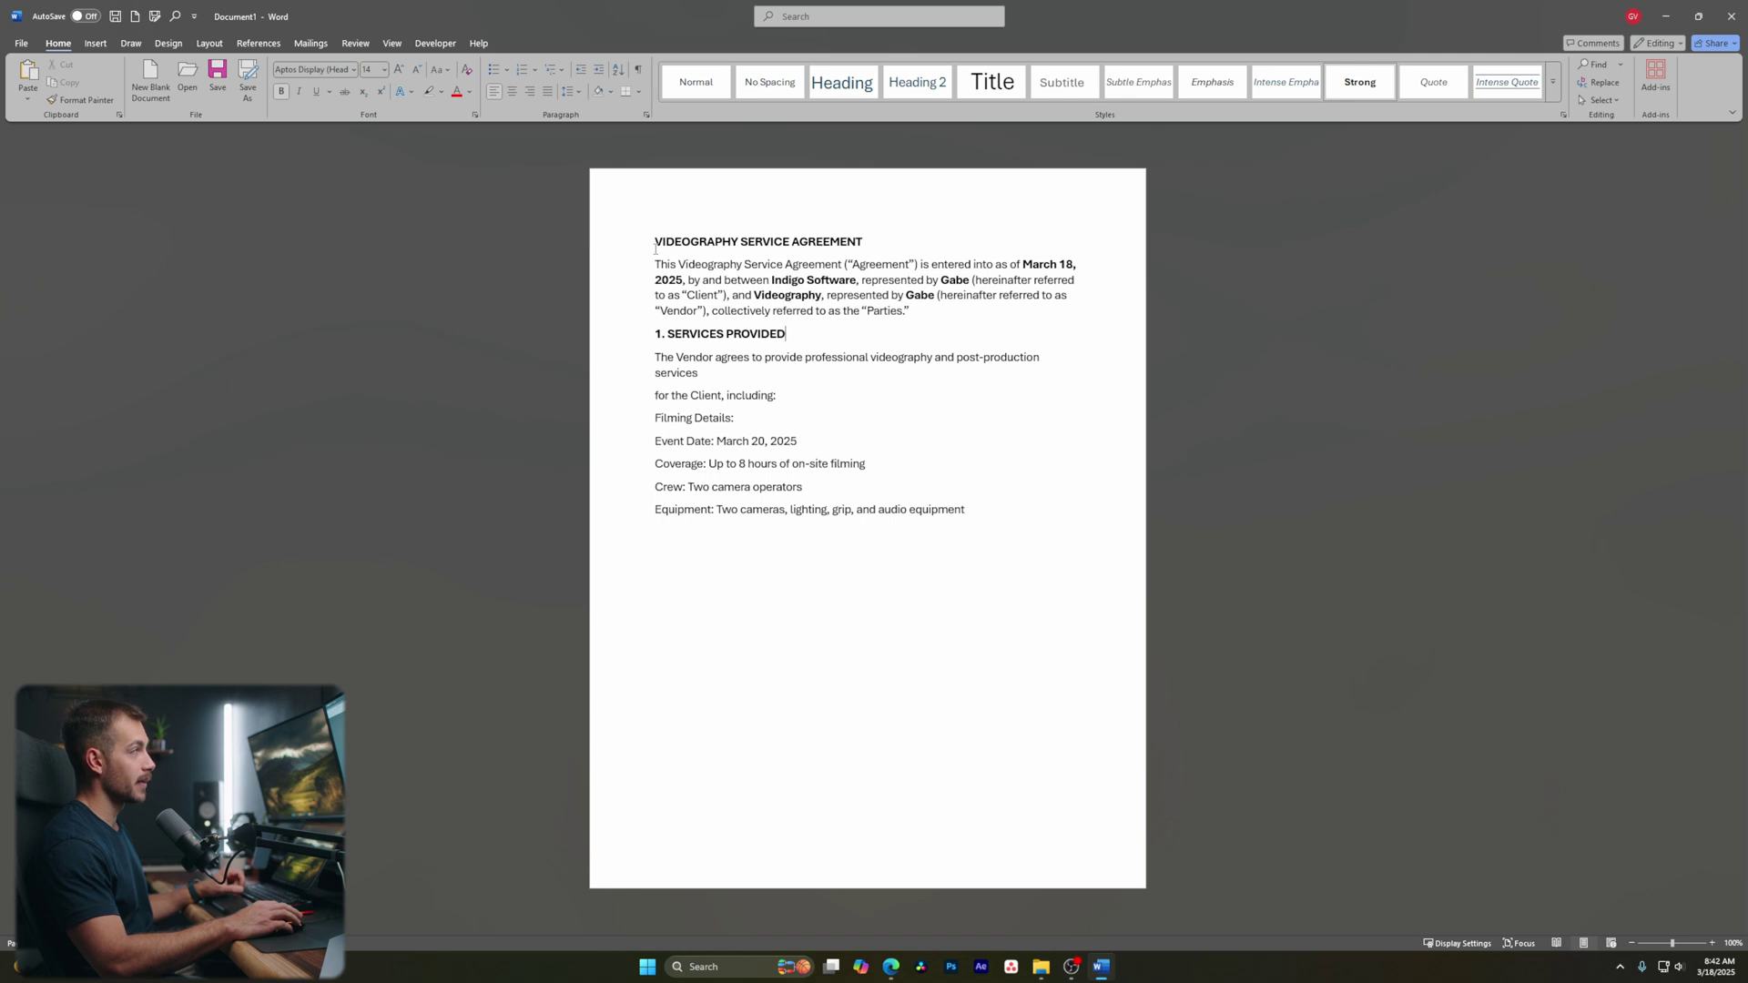
Bullet the Event Date, Coverage, Crew and Equipment lines and add a Post-production bullet
{"action": "left_click", "coordinate": [656, 445]}
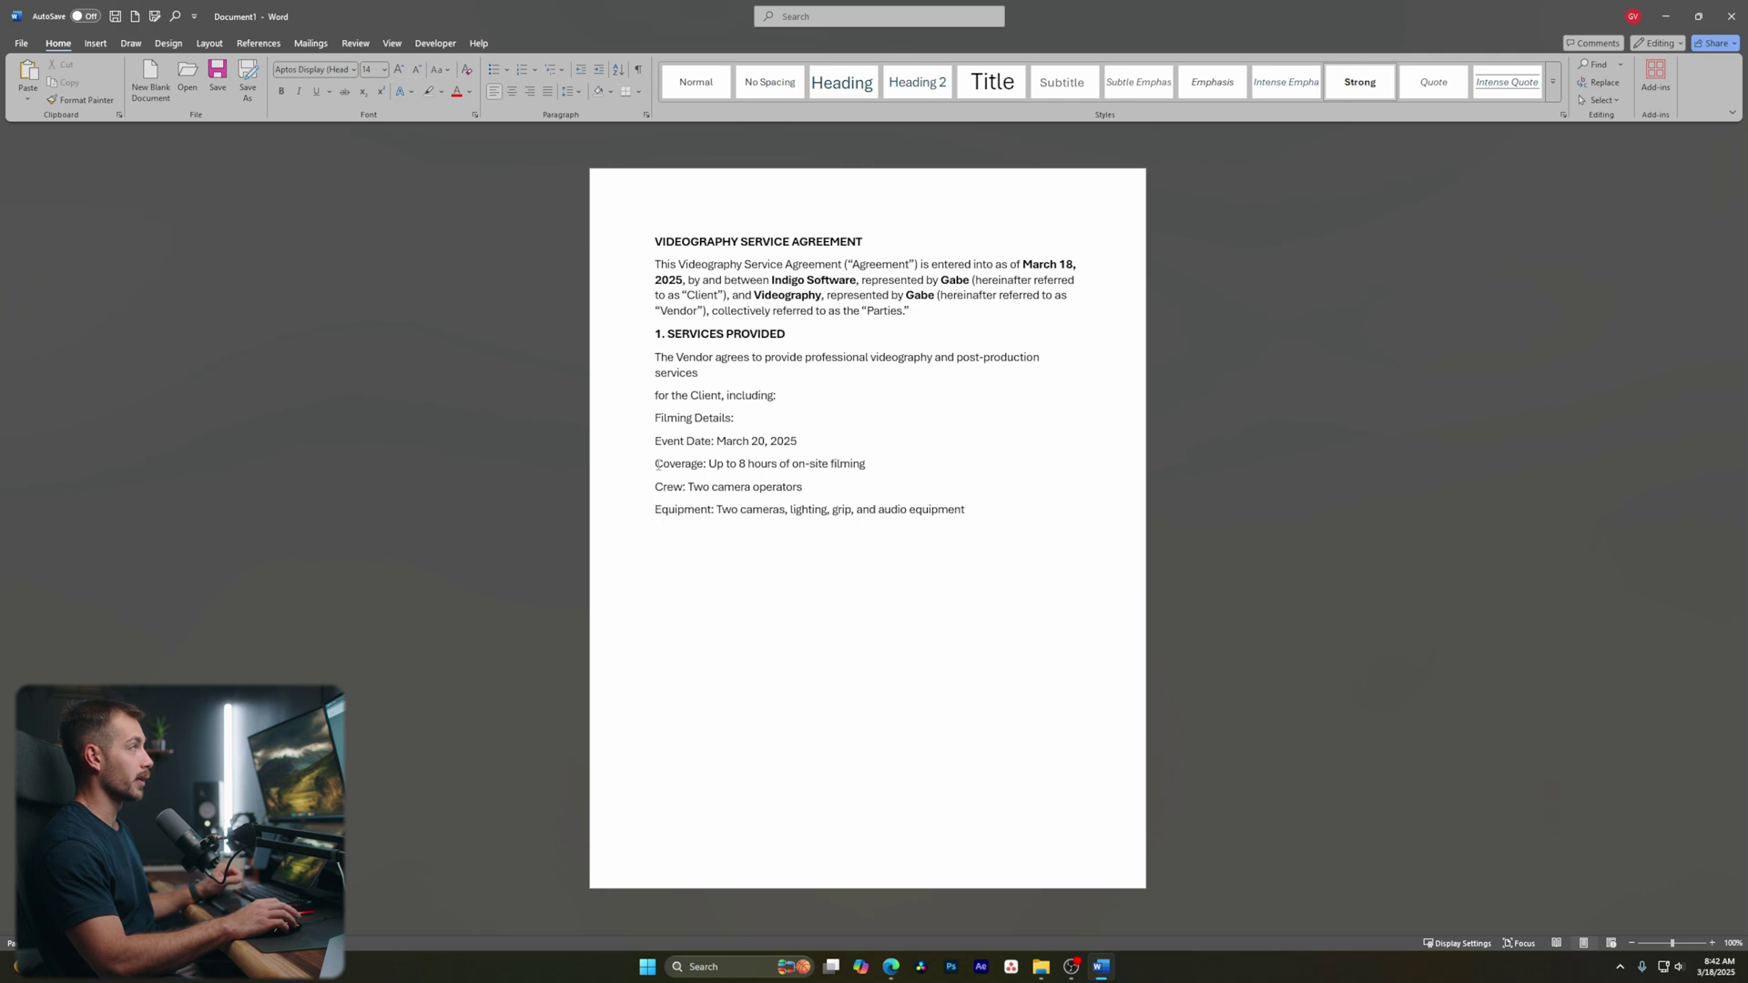
{"action": "left_click", "coordinate": [500, 77]}
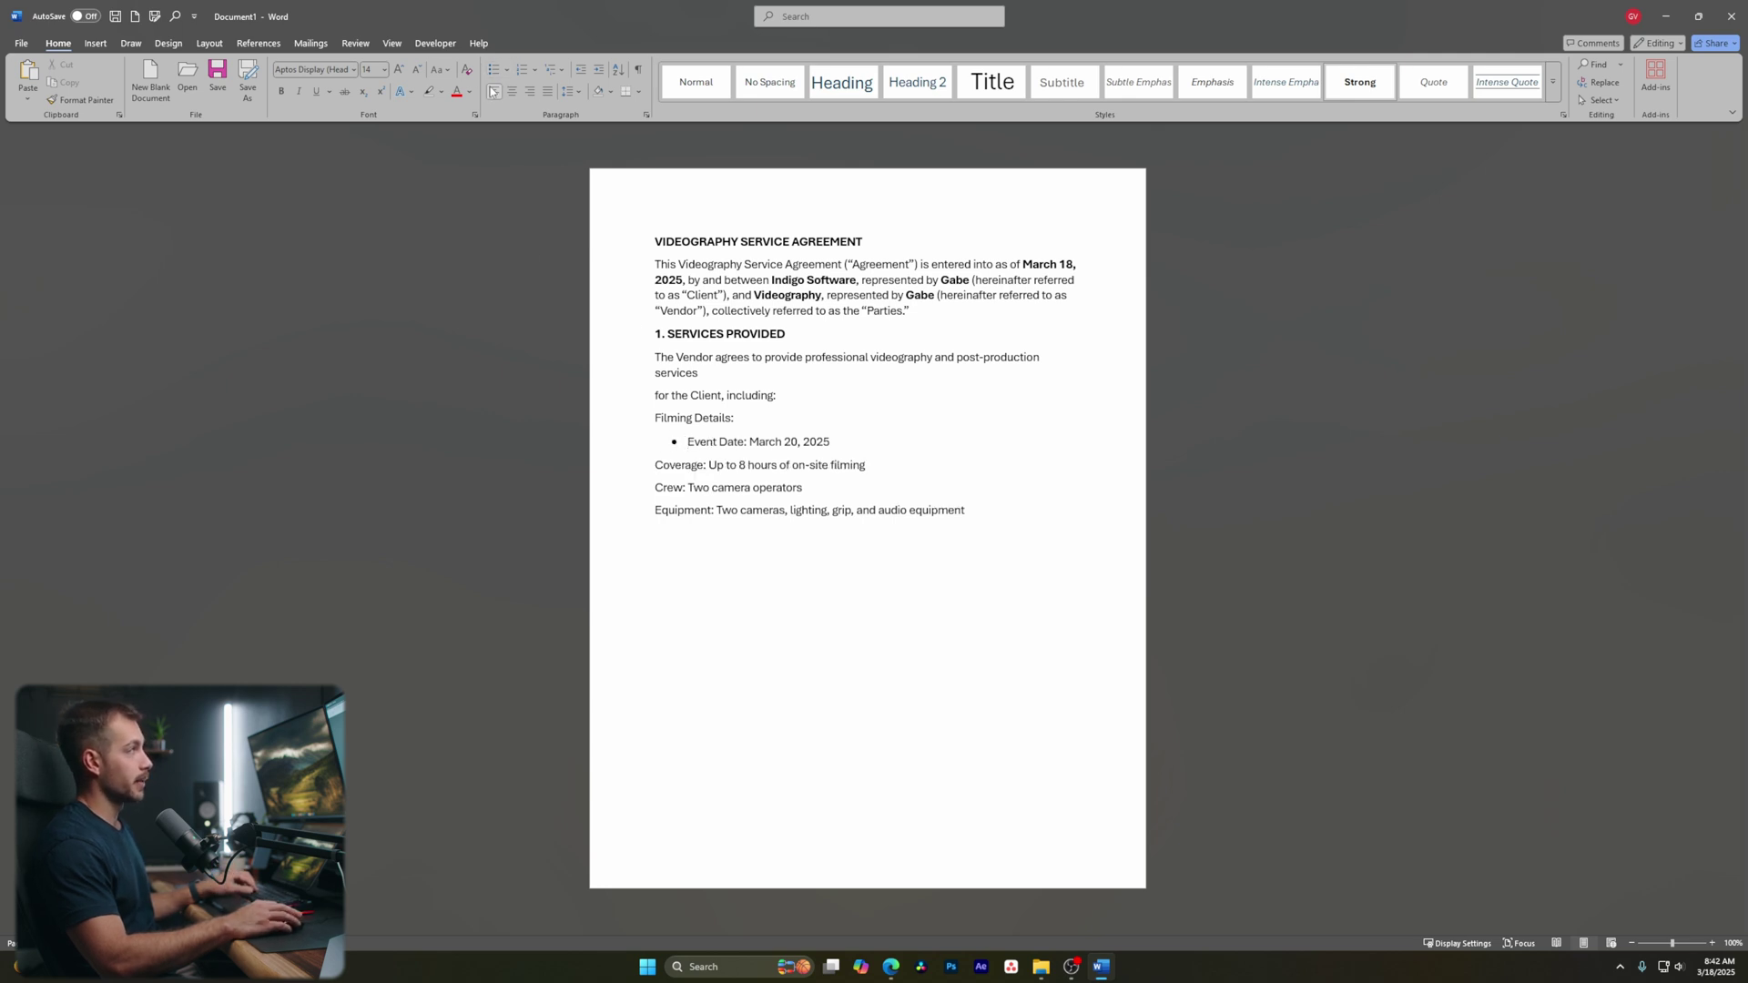
{"action": "left_click", "coordinate": [494, 72]}
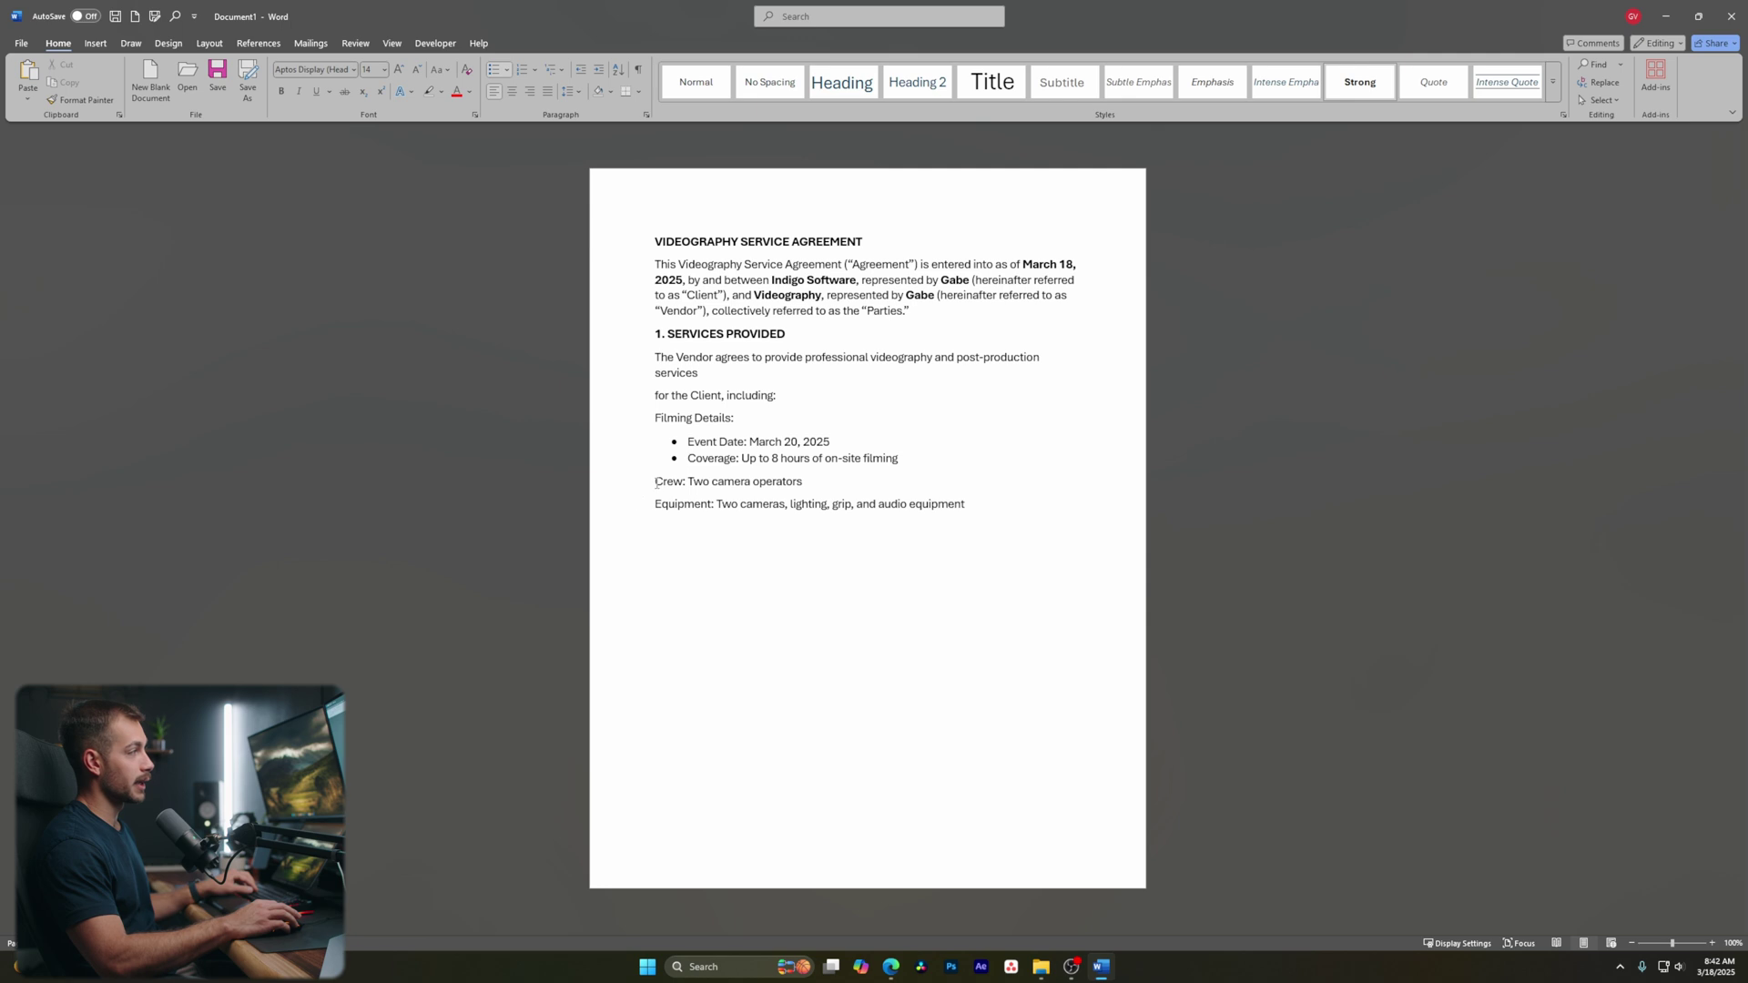
{"action": "left_click", "coordinate": [494, 71]}
{"action": "left_click", "coordinate": [656, 498]}
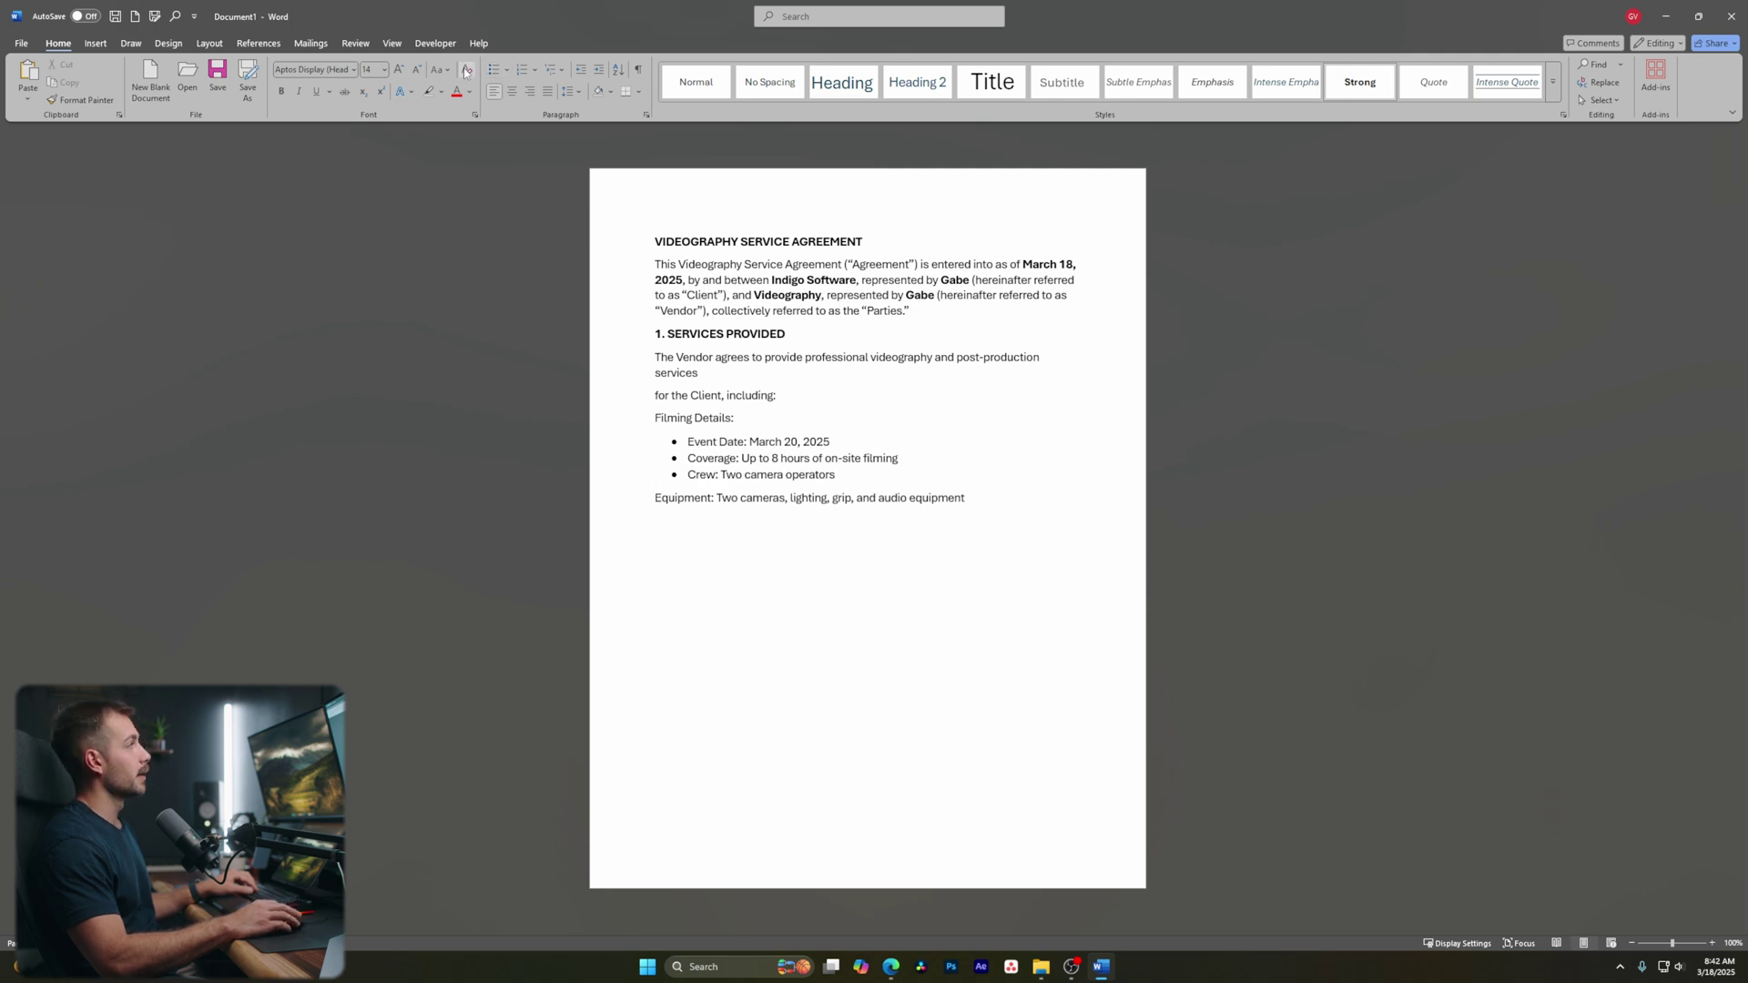
{"action": "left_click", "coordinate": [494, 71]}
{"action": "left_click", "coordinate": [1004, 497]}
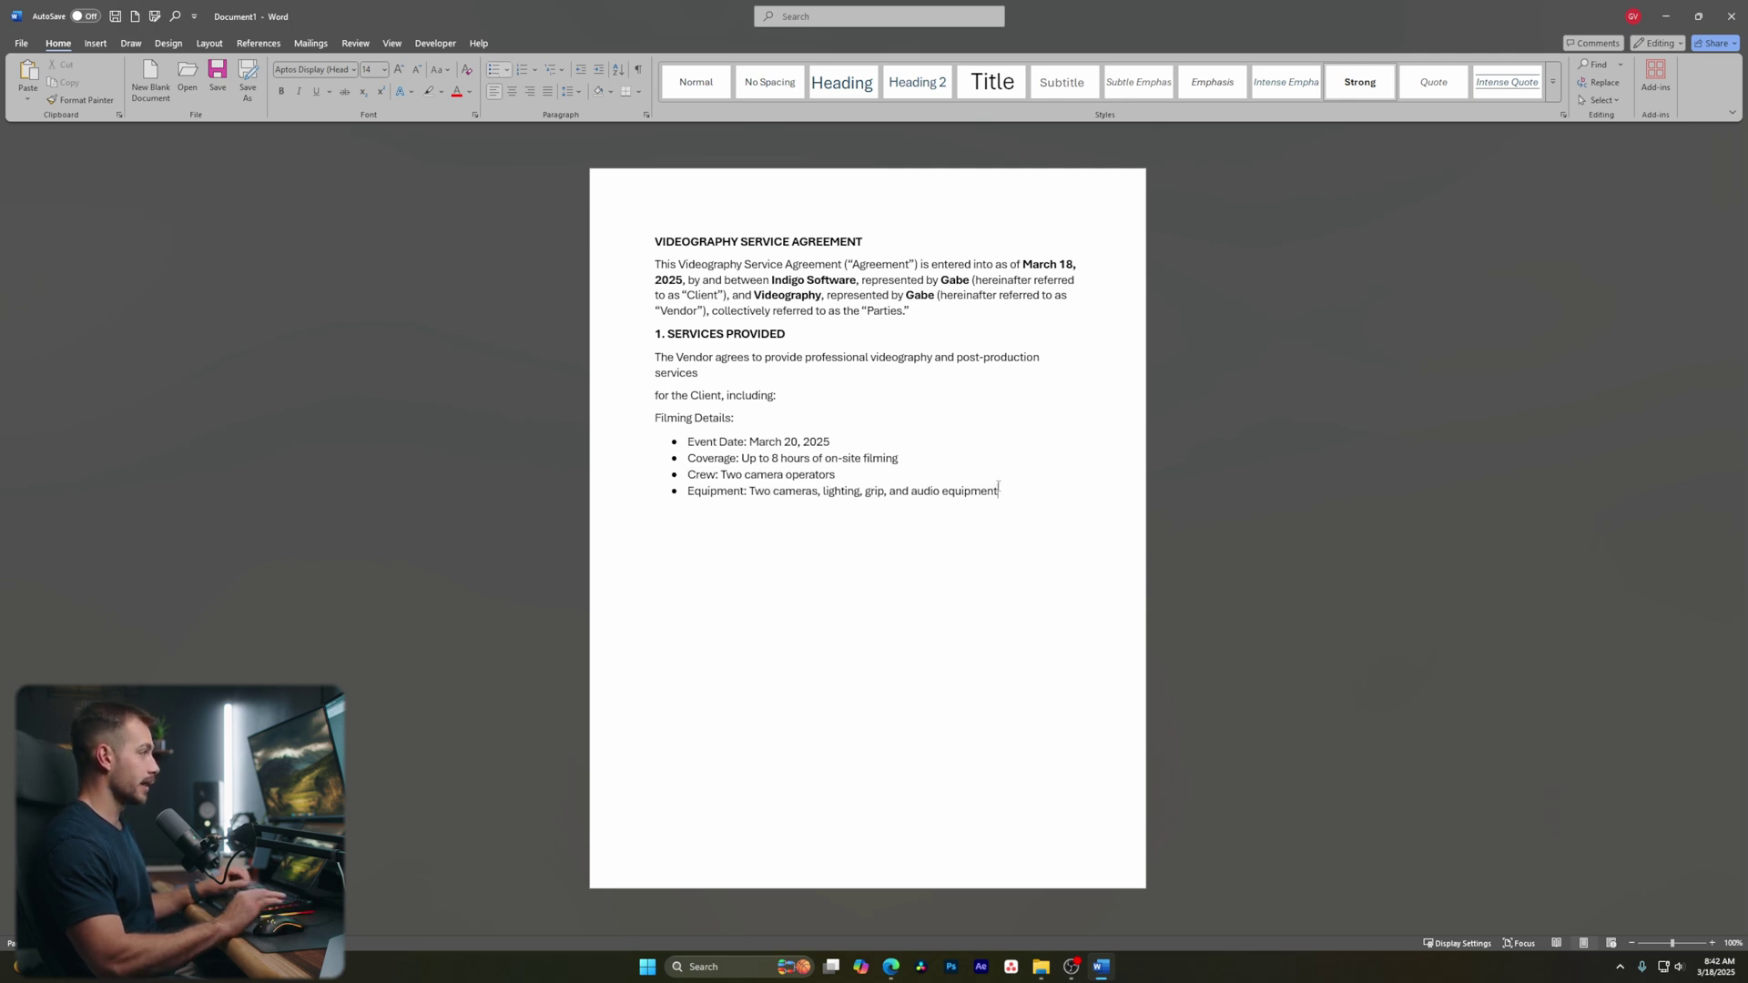
{"action": "key", "text": "Return"}
{"action": "type", "text": "Post"}
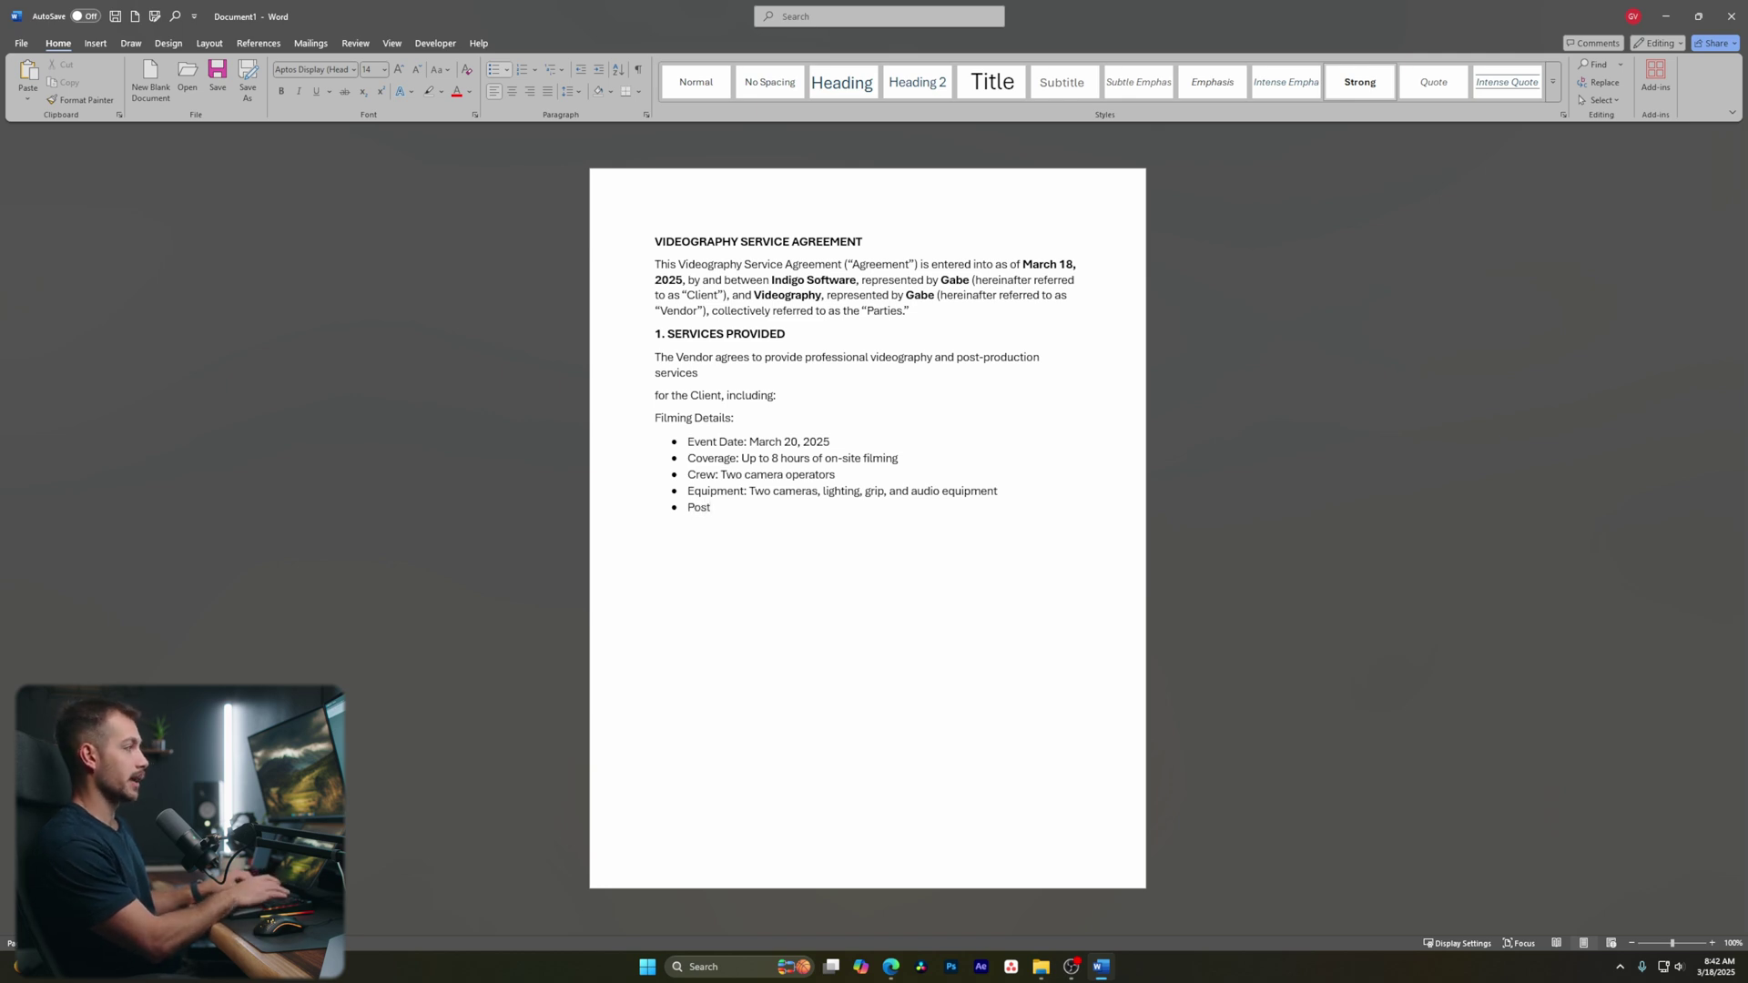
{"action": "type", "text": "-production"}
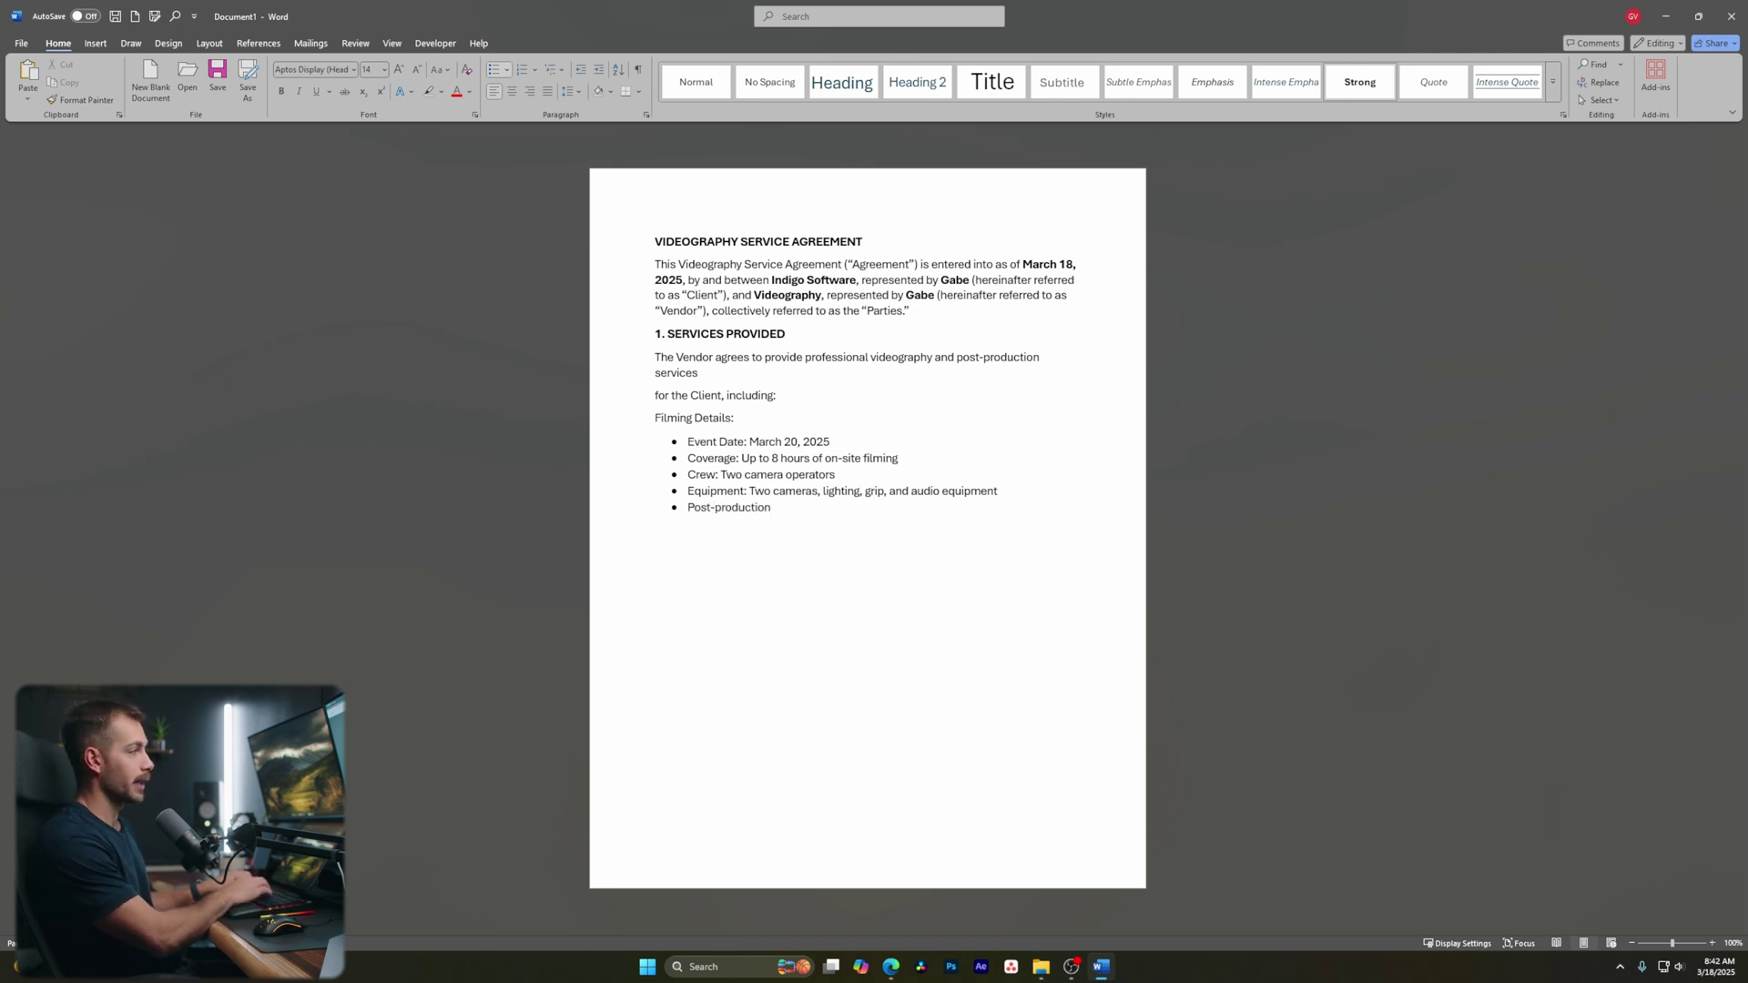
{"action": "key", "text": "Return"}
{"action": "key", "text": "Return"}
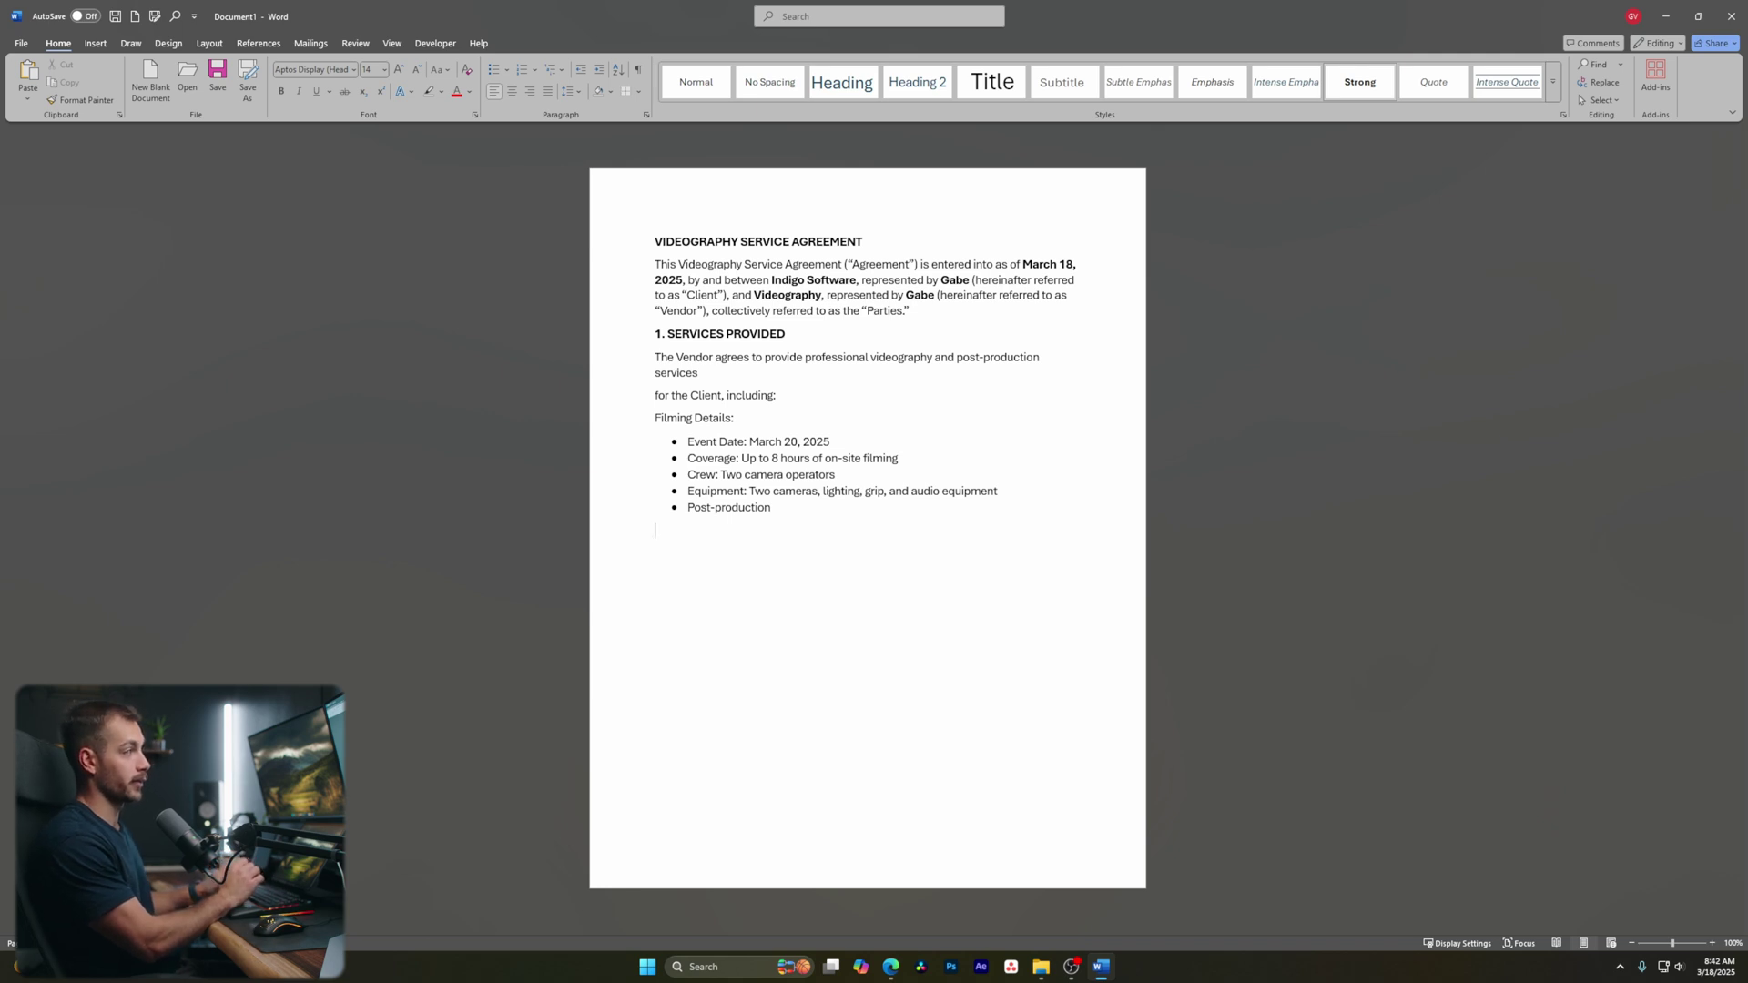
Clear all Clipboard items, close the Clipboard pane, and dismiss the Select dropdown
{"action": "left_click", "coordinate": [1654, 745]}
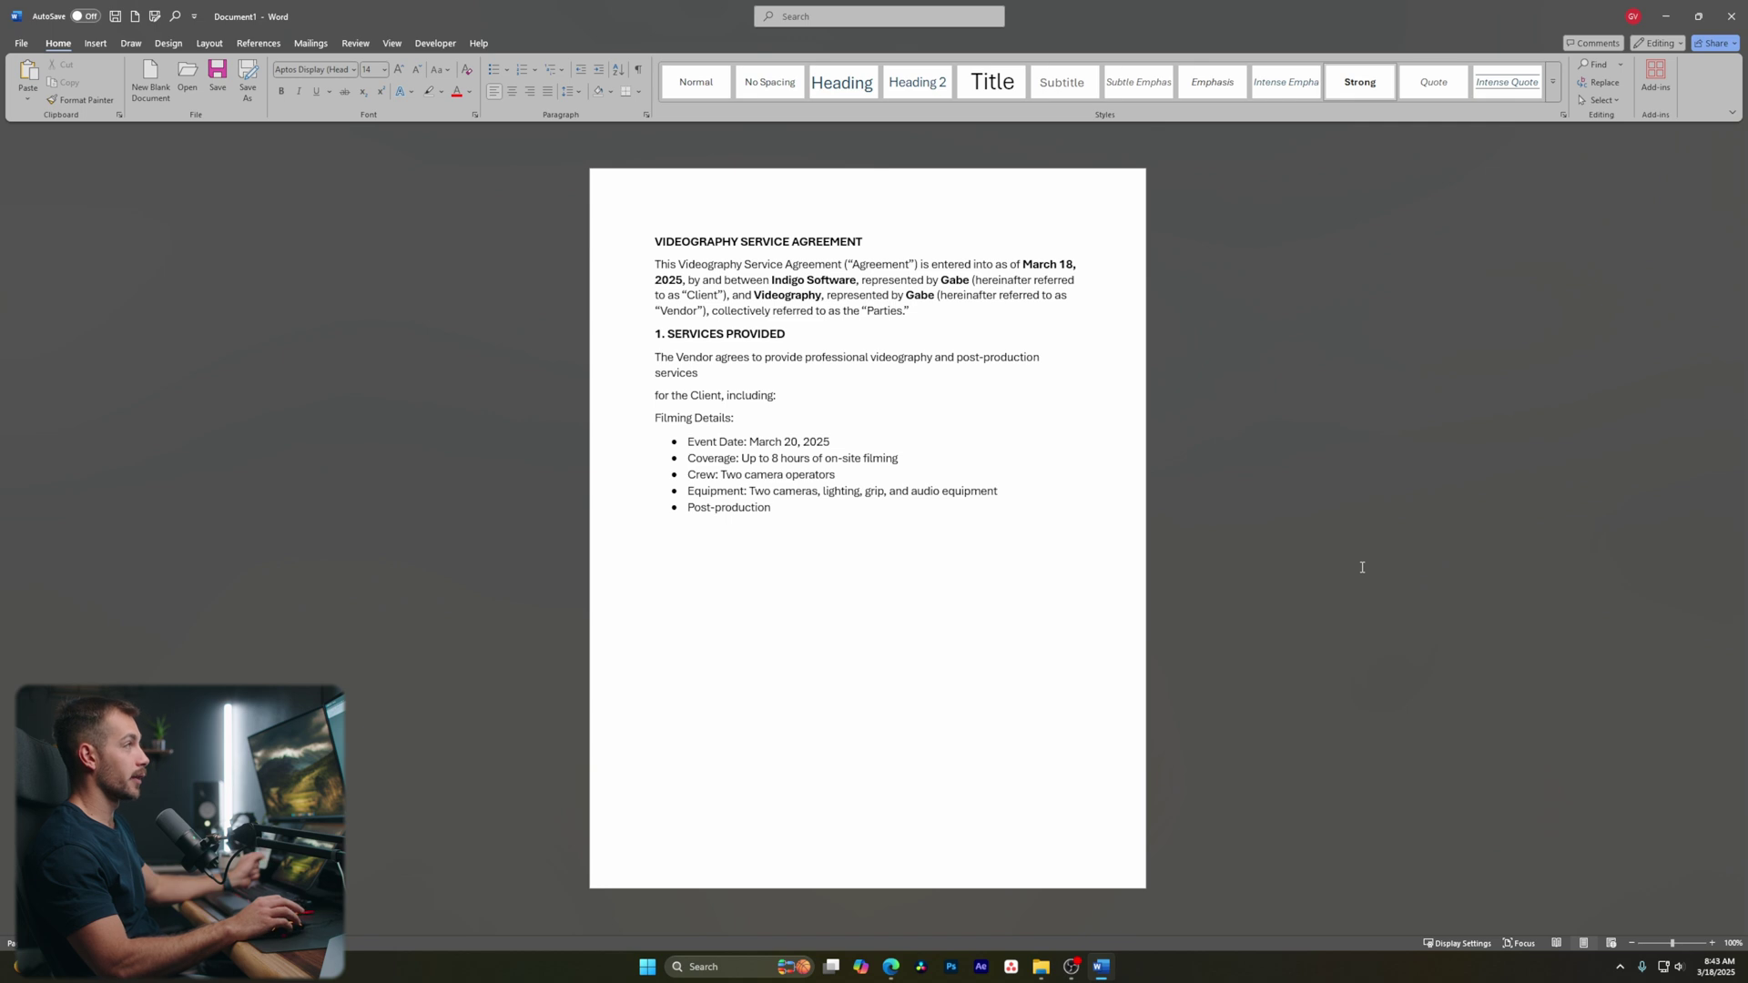
{"action": "left_click", "coordinate": [118, 114]}
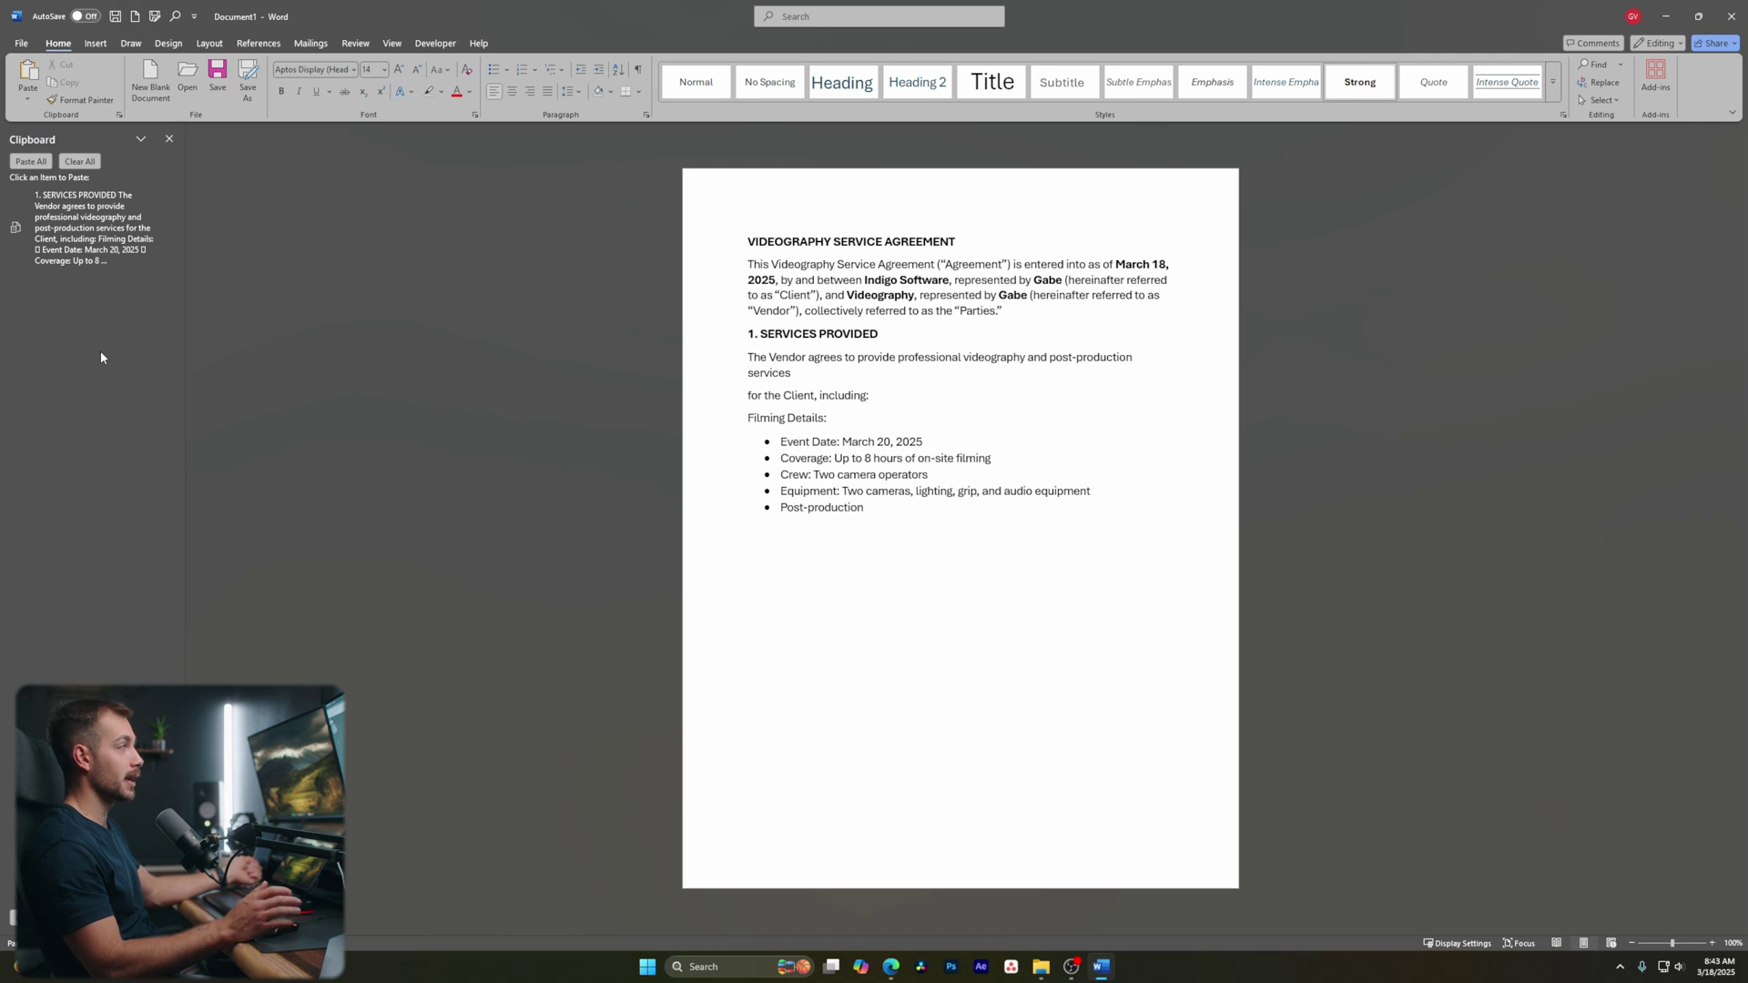
{"action": "left_click", "coordinate": [80, 162]}
{"action": "left_click", "coordinate": [168, 138]}
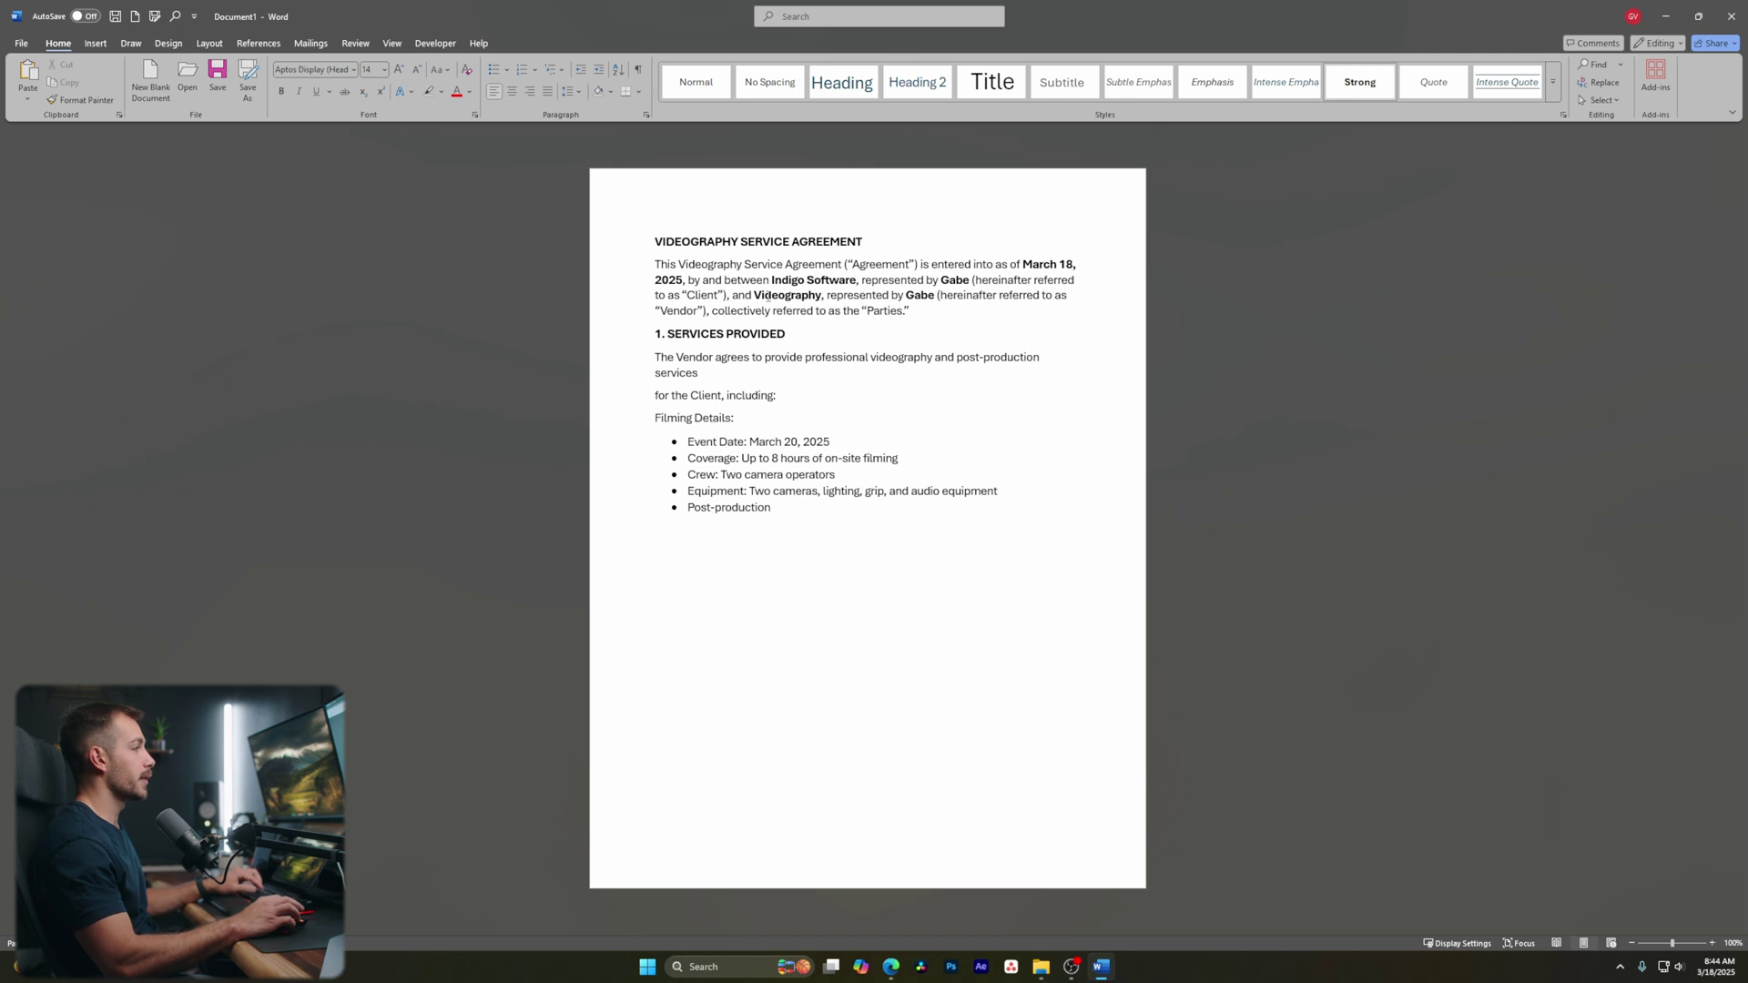
{"action": "left_click", "coordinate": [1603, 100]}
{"action": "left_click", "coordinate": [1606, 102]}
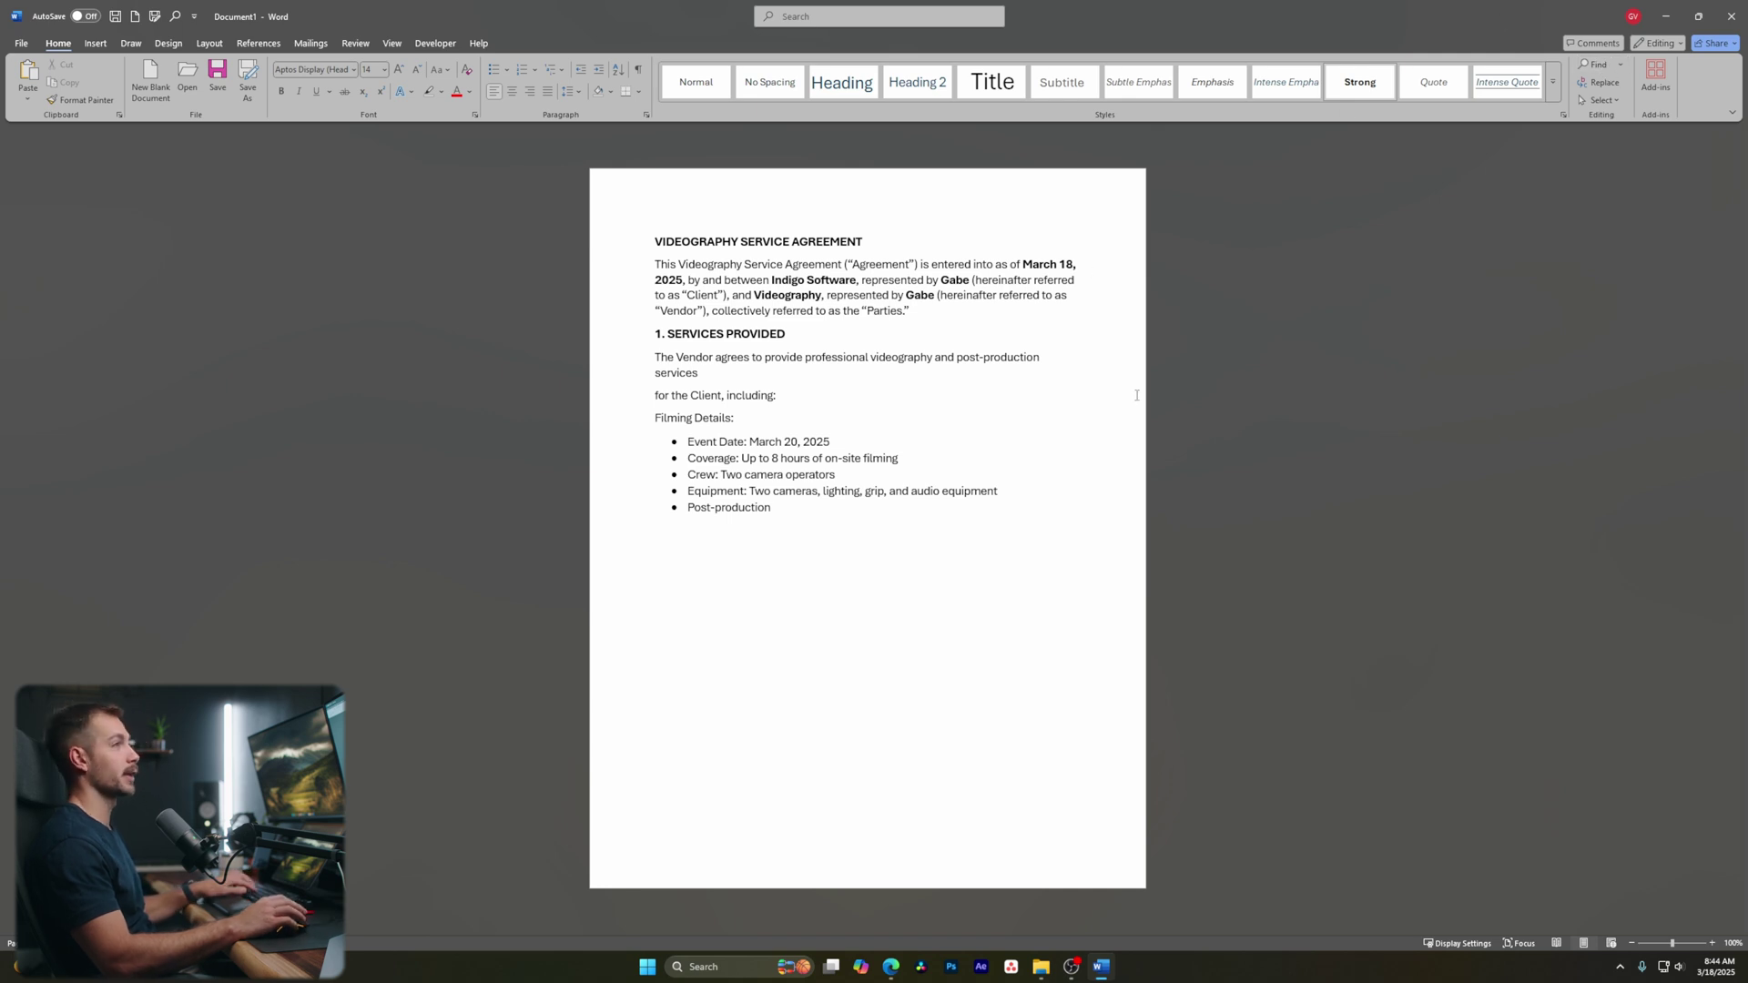
Search the document for 'videography', step through its matches, then clear and close the search
{"action": "key", "text": "ctrl+f"}
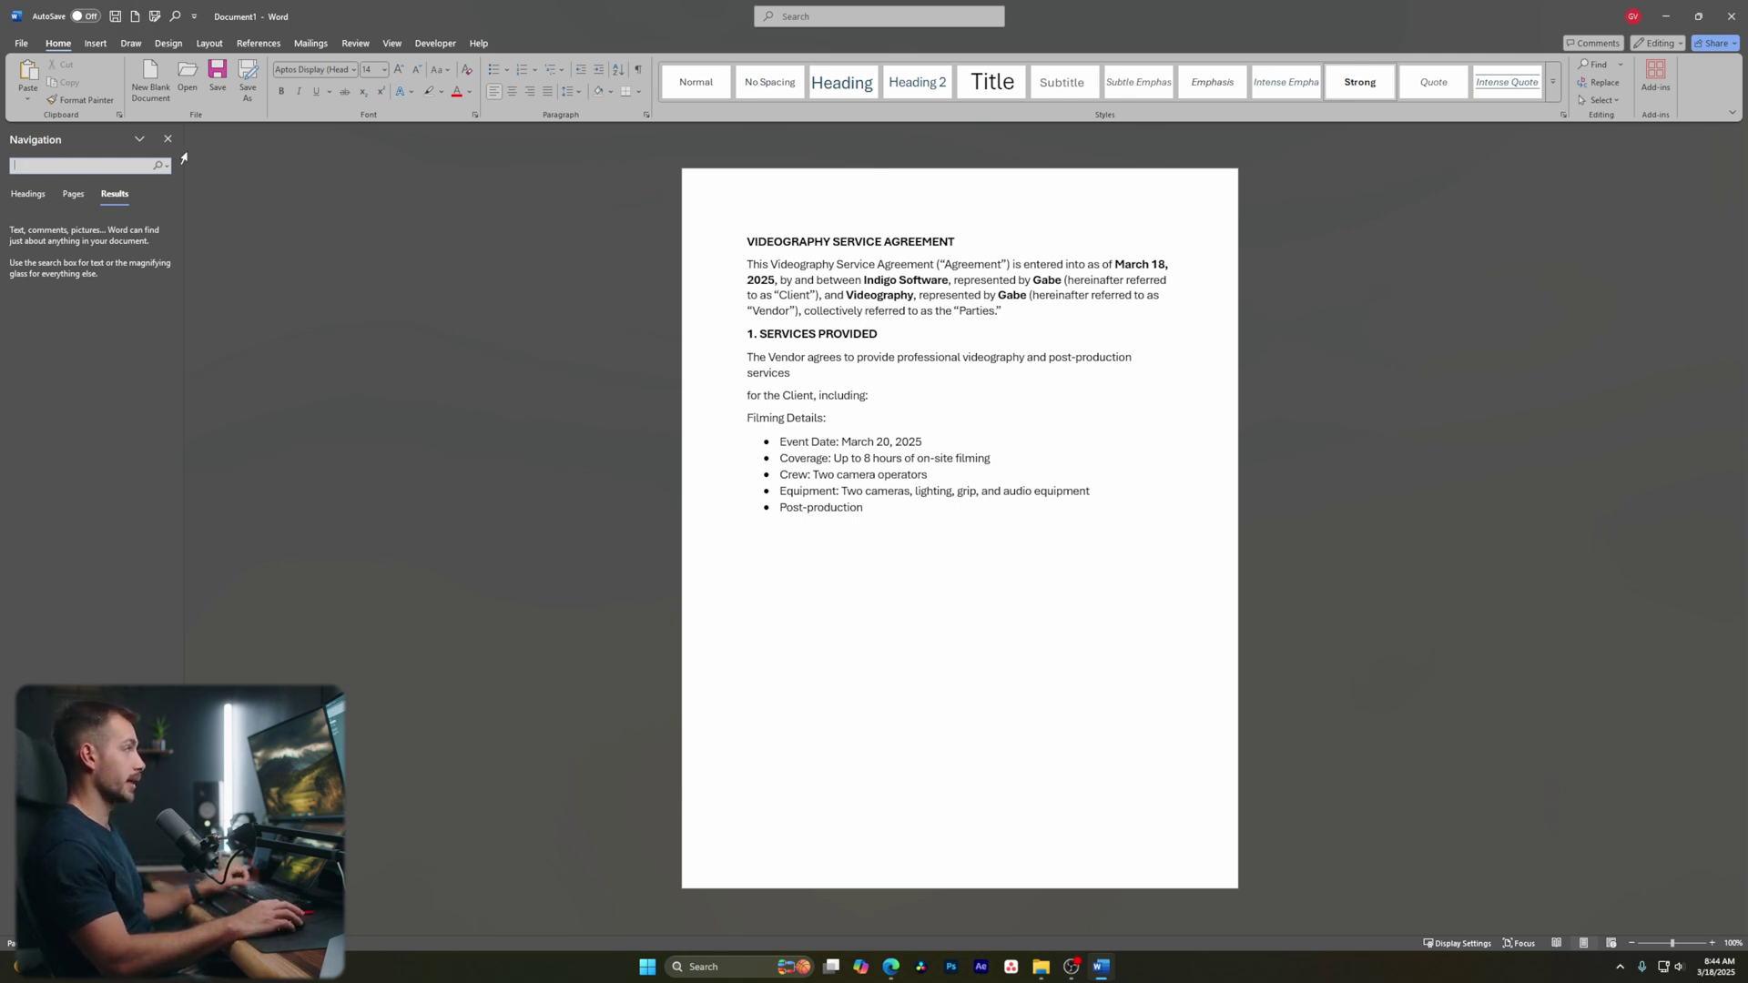
{"action": "type", "text": "v"}
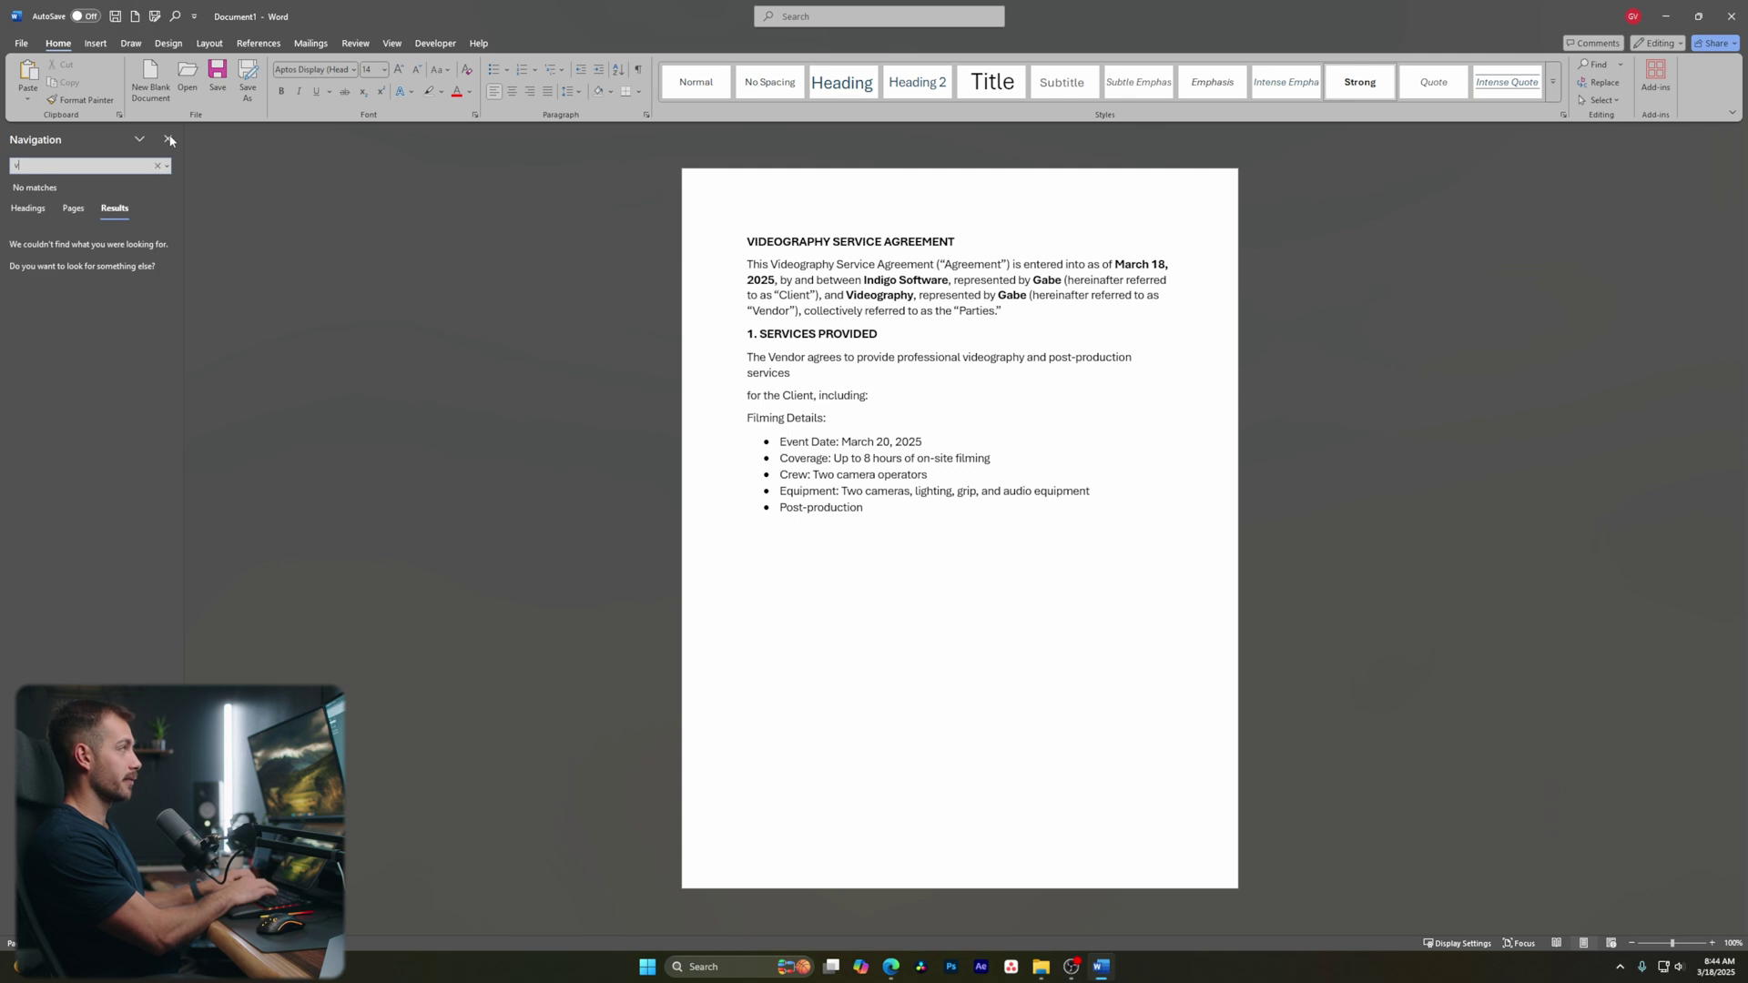
{"action": "type", "text": "ideography"}
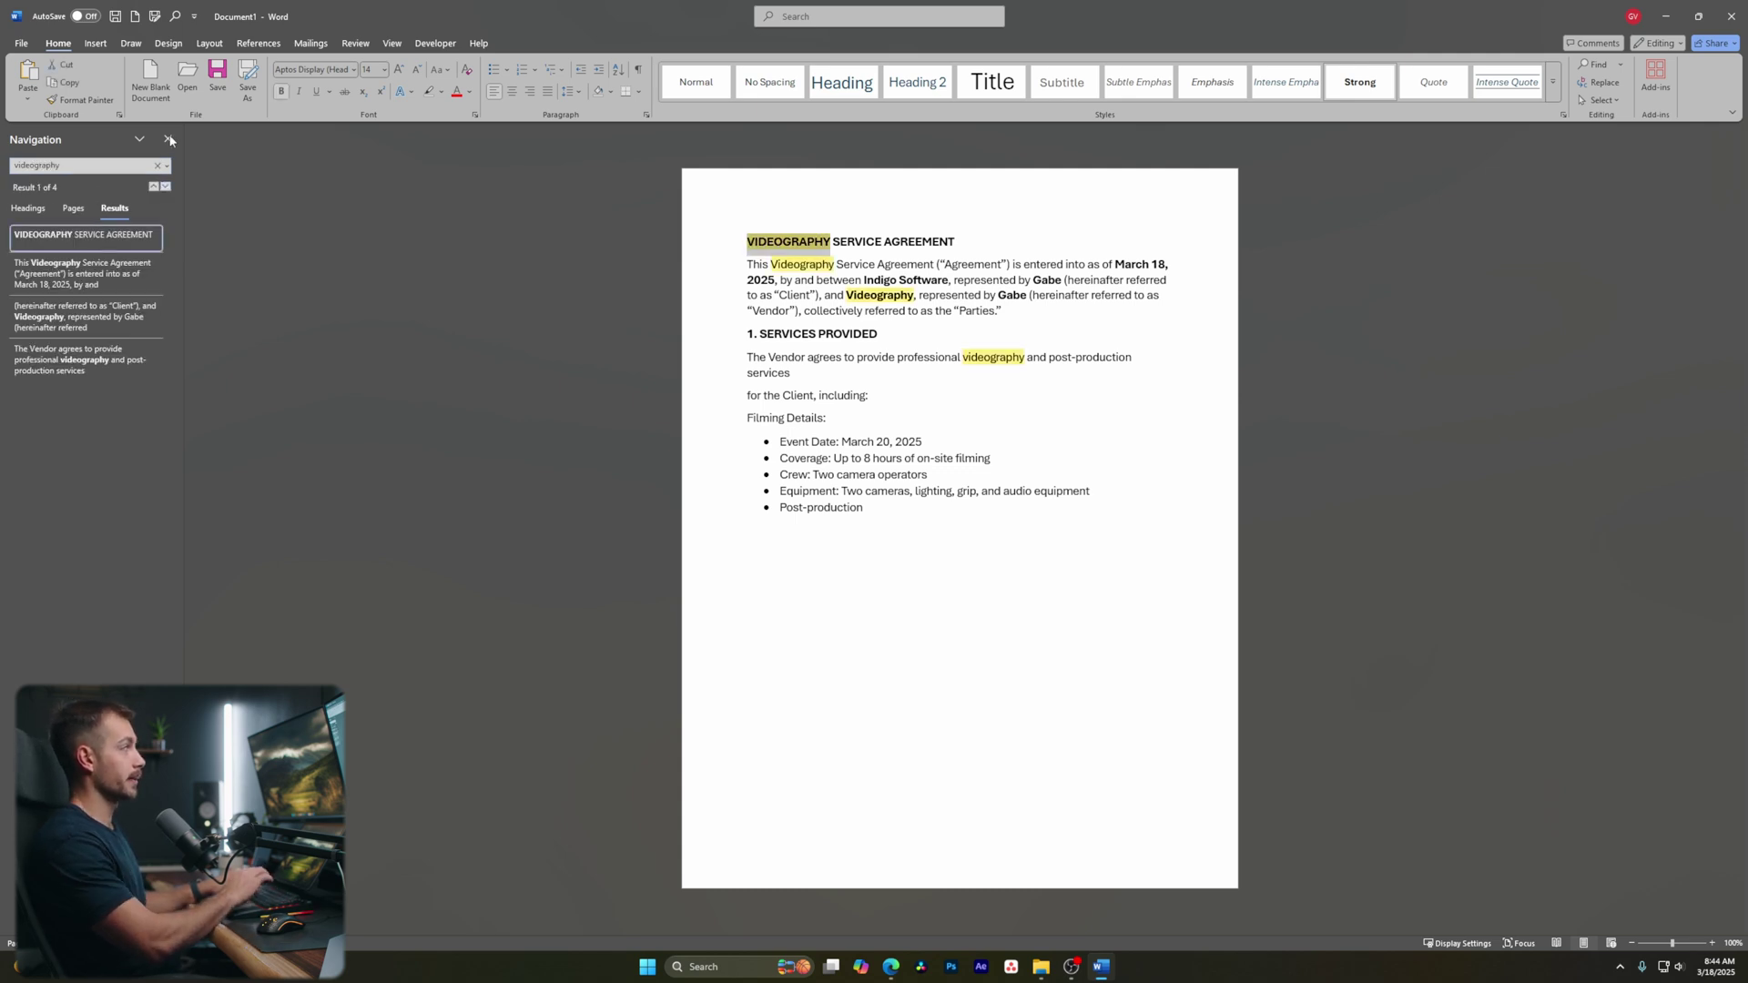
{"action": "left_click", "coordinate": [90, 278]}
{"action": "left_click", "coordinate": [91, 321]}
{"action": "left_click", "coordinate": [90, 360]}
{"action": "left_click", "coordinate": [97, 275]}
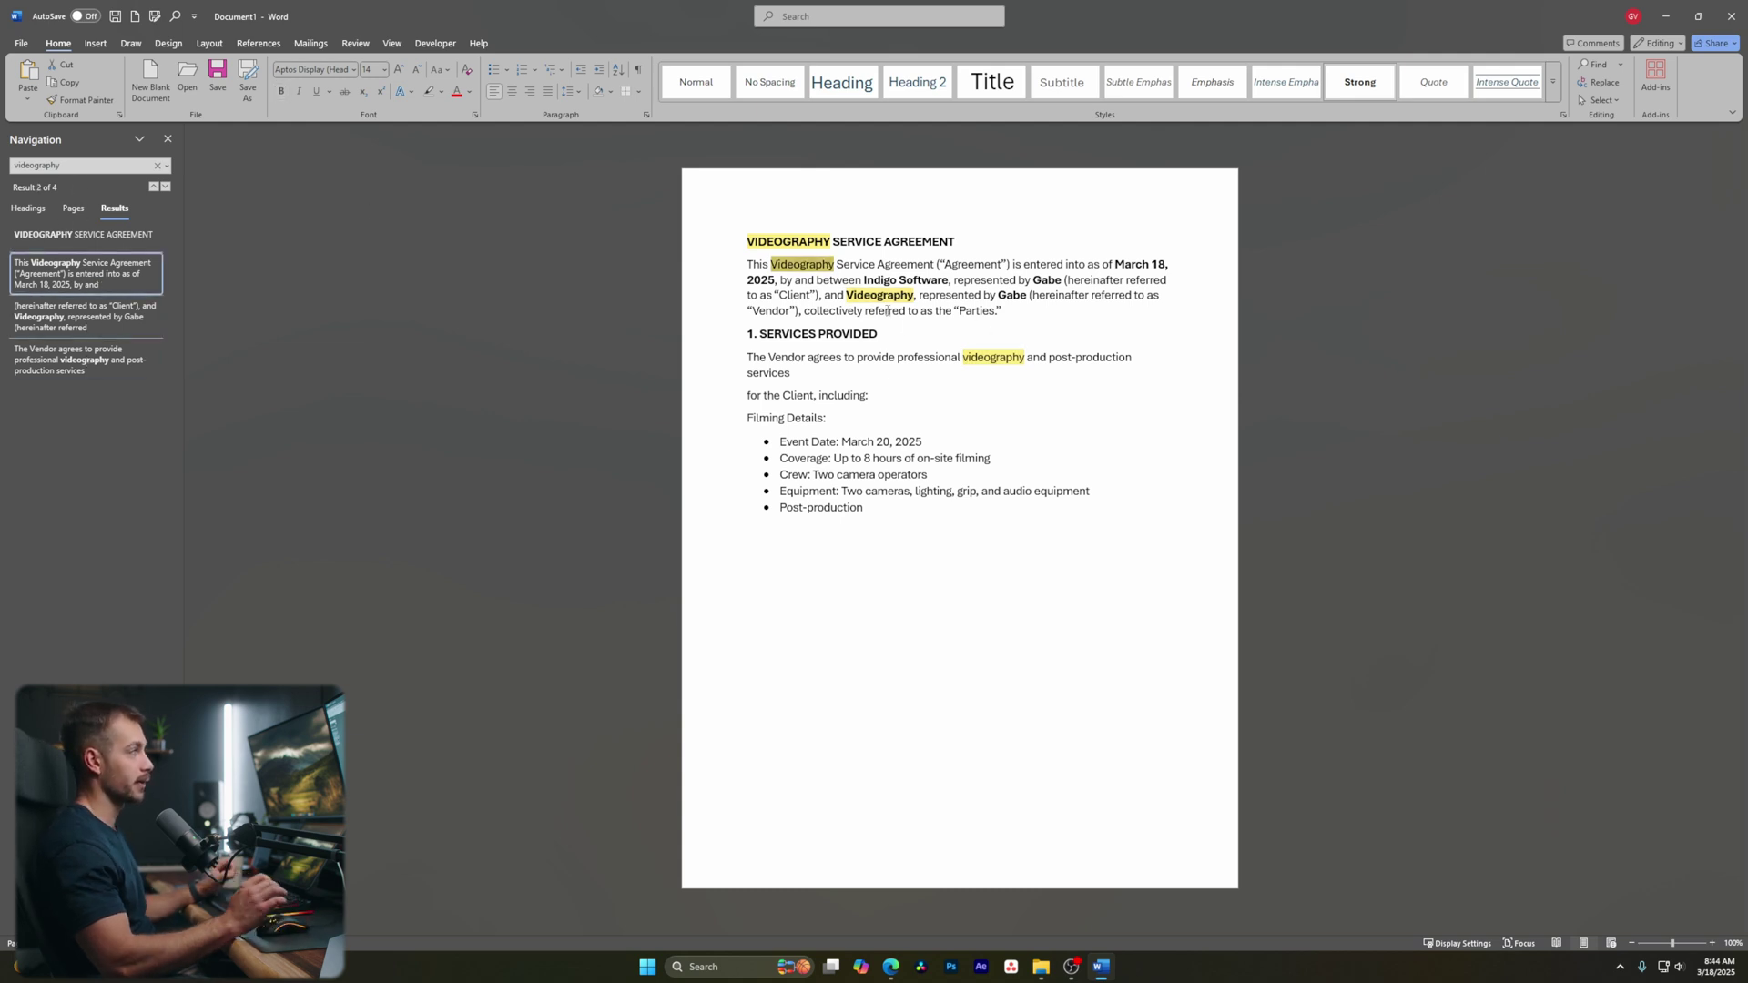
{"action": "left_click", "coordinate": [157, 167]}
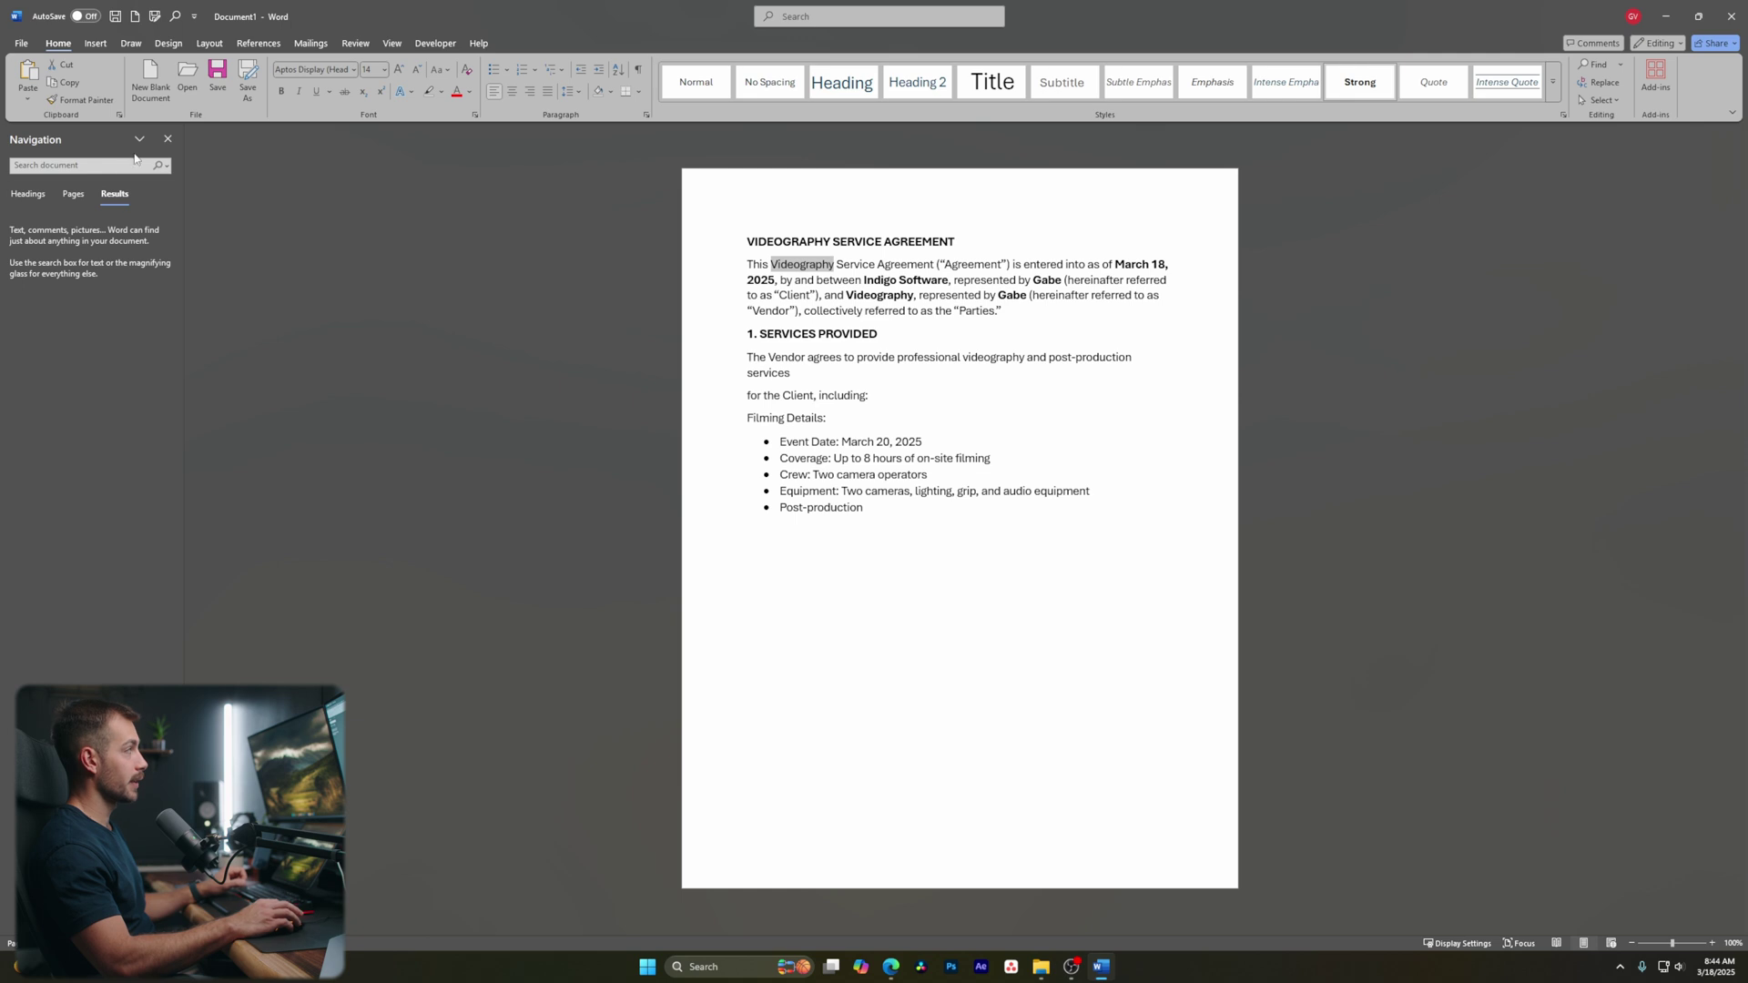
{"action": "left_click", "coordinate": [162, 141]}
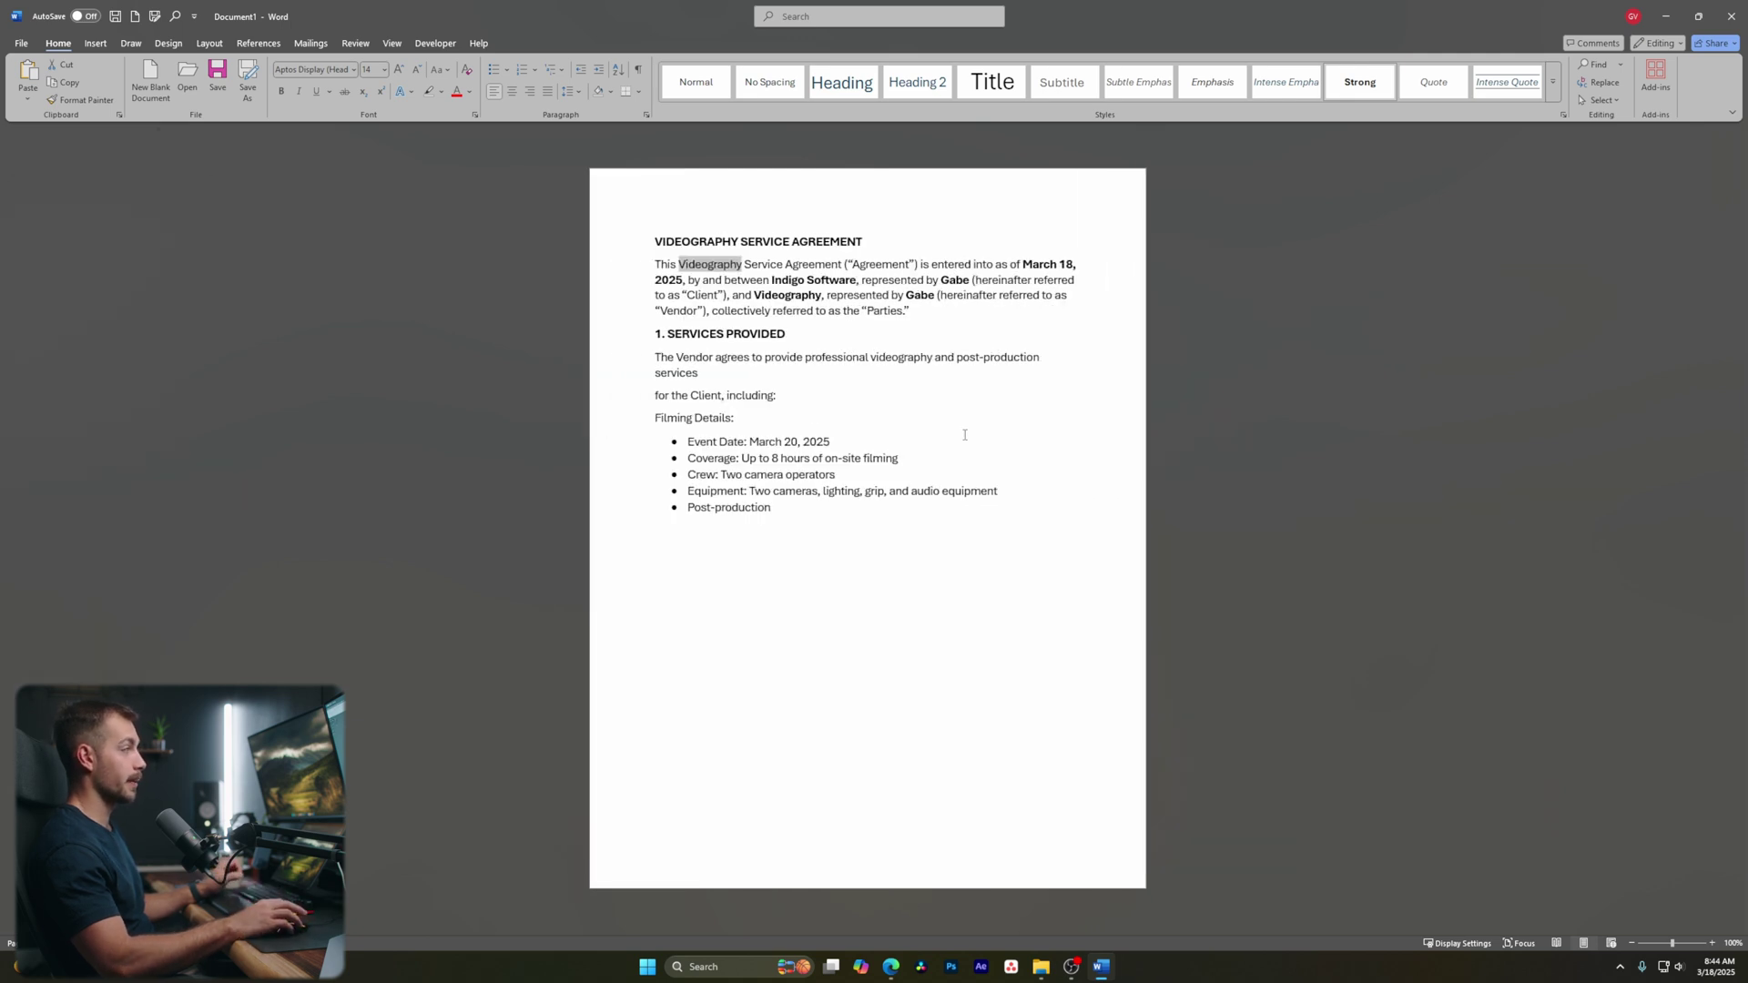
Add an empty line after the Post-production bullet
{"action": "left_click", "coordinate": [789, 515]}
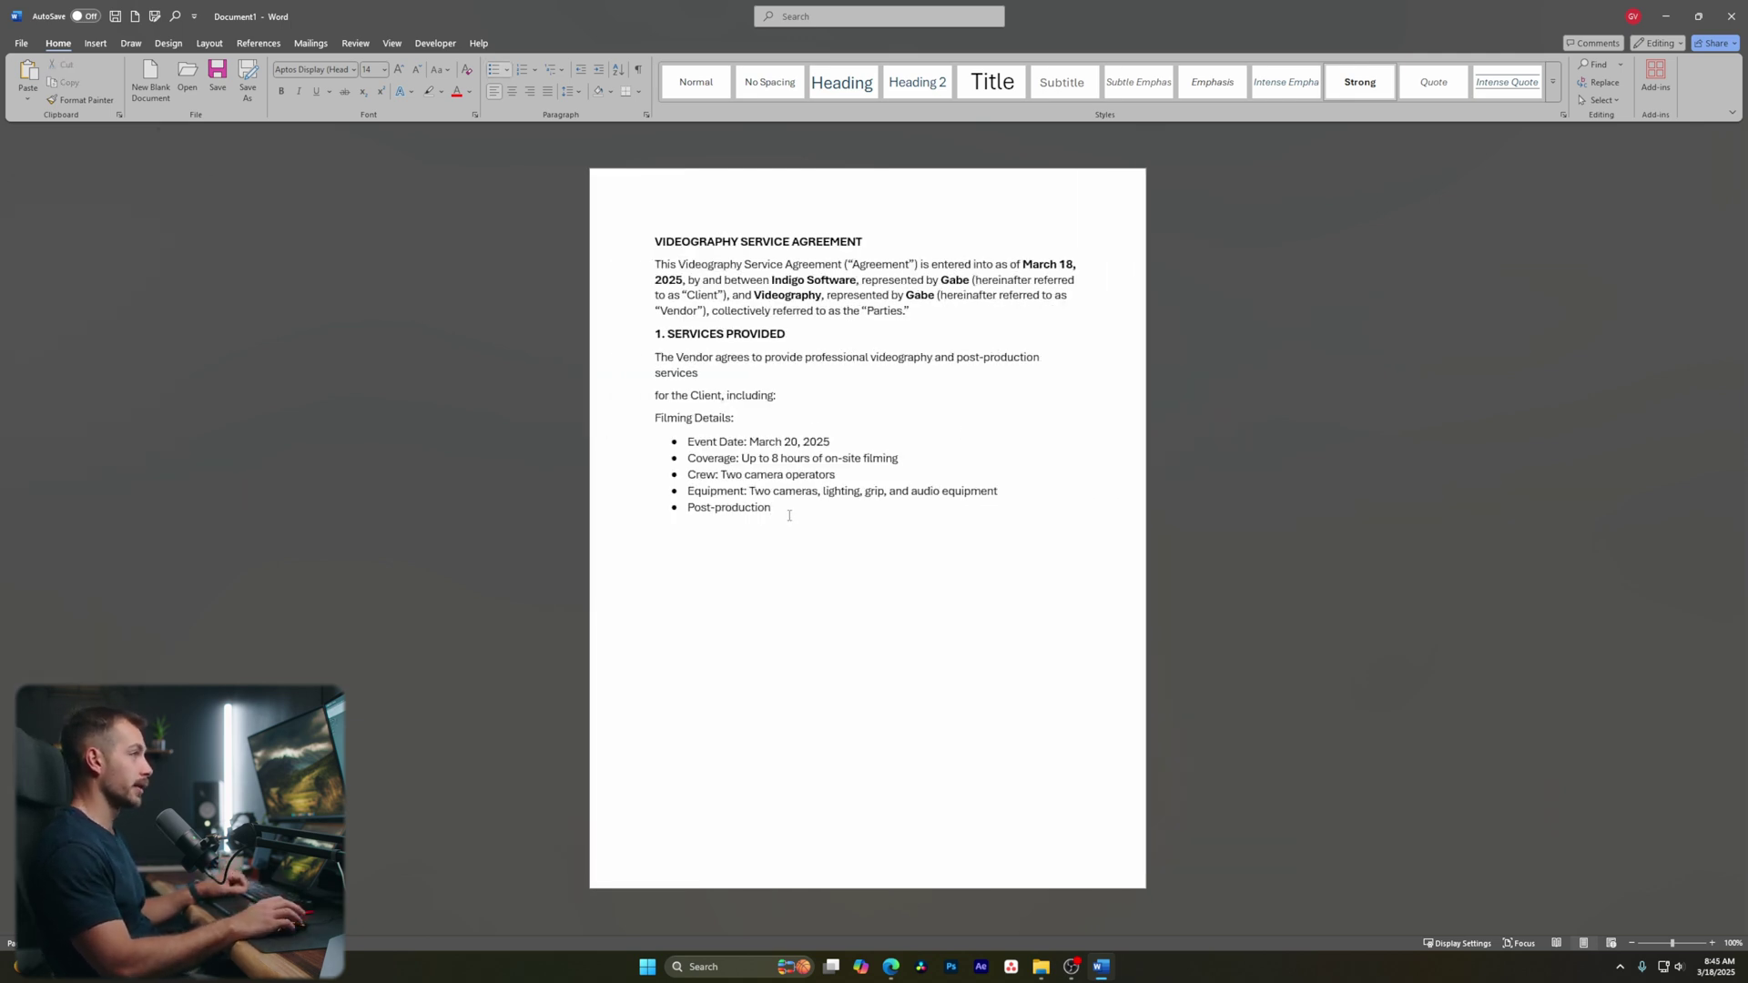
{"action": "key", "text": "Return"}
{"action": "key", "text": "Return"}
{"action": "left_click", "coordinate": [96, 43]}
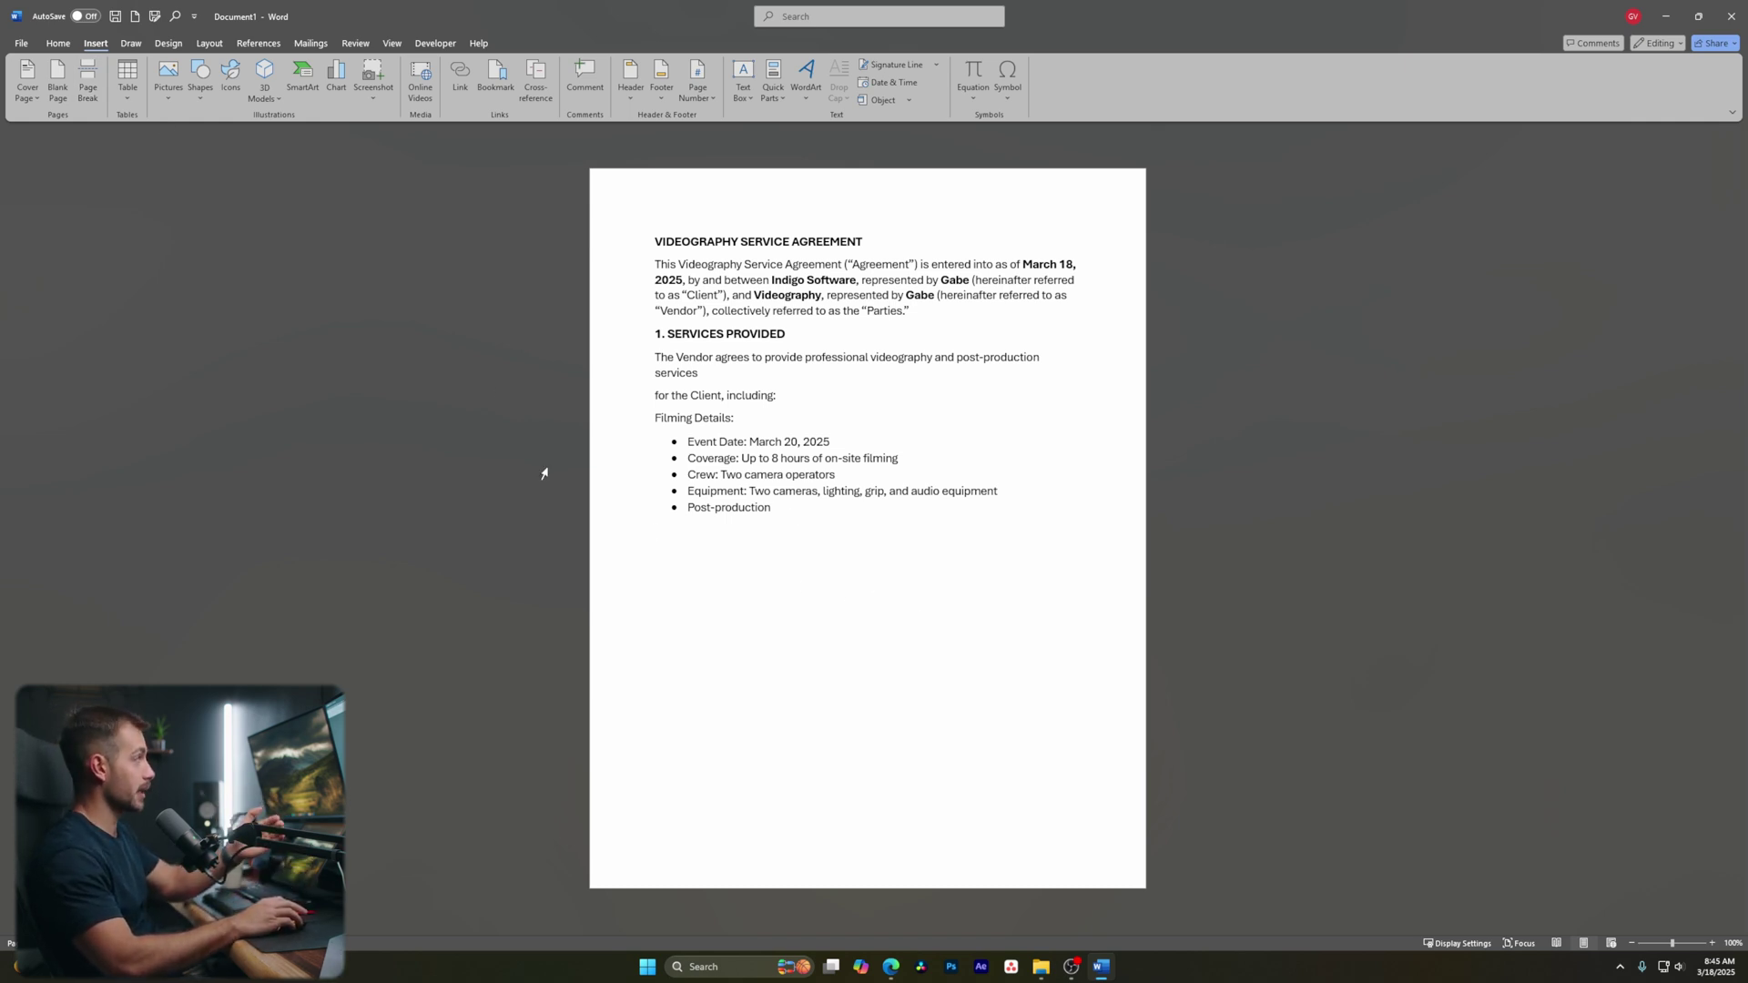
{"action": "left_click", "coordinate": [87, 80]}
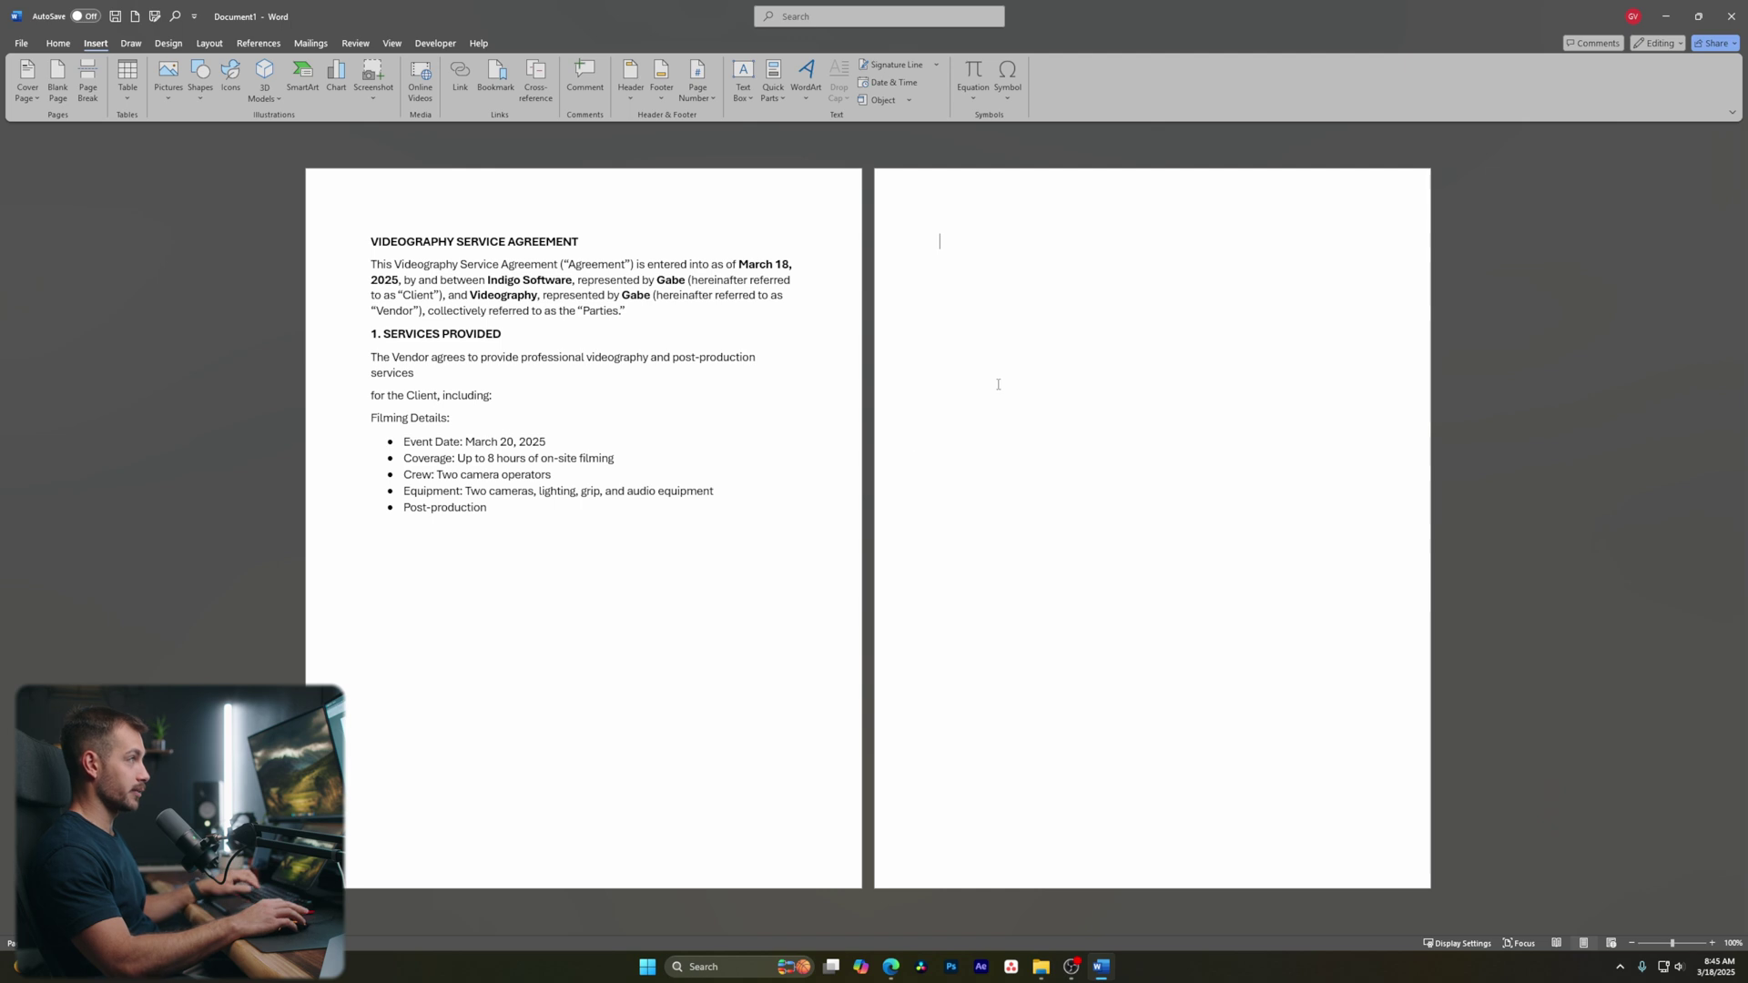
{"action": "type", "text": "H"}
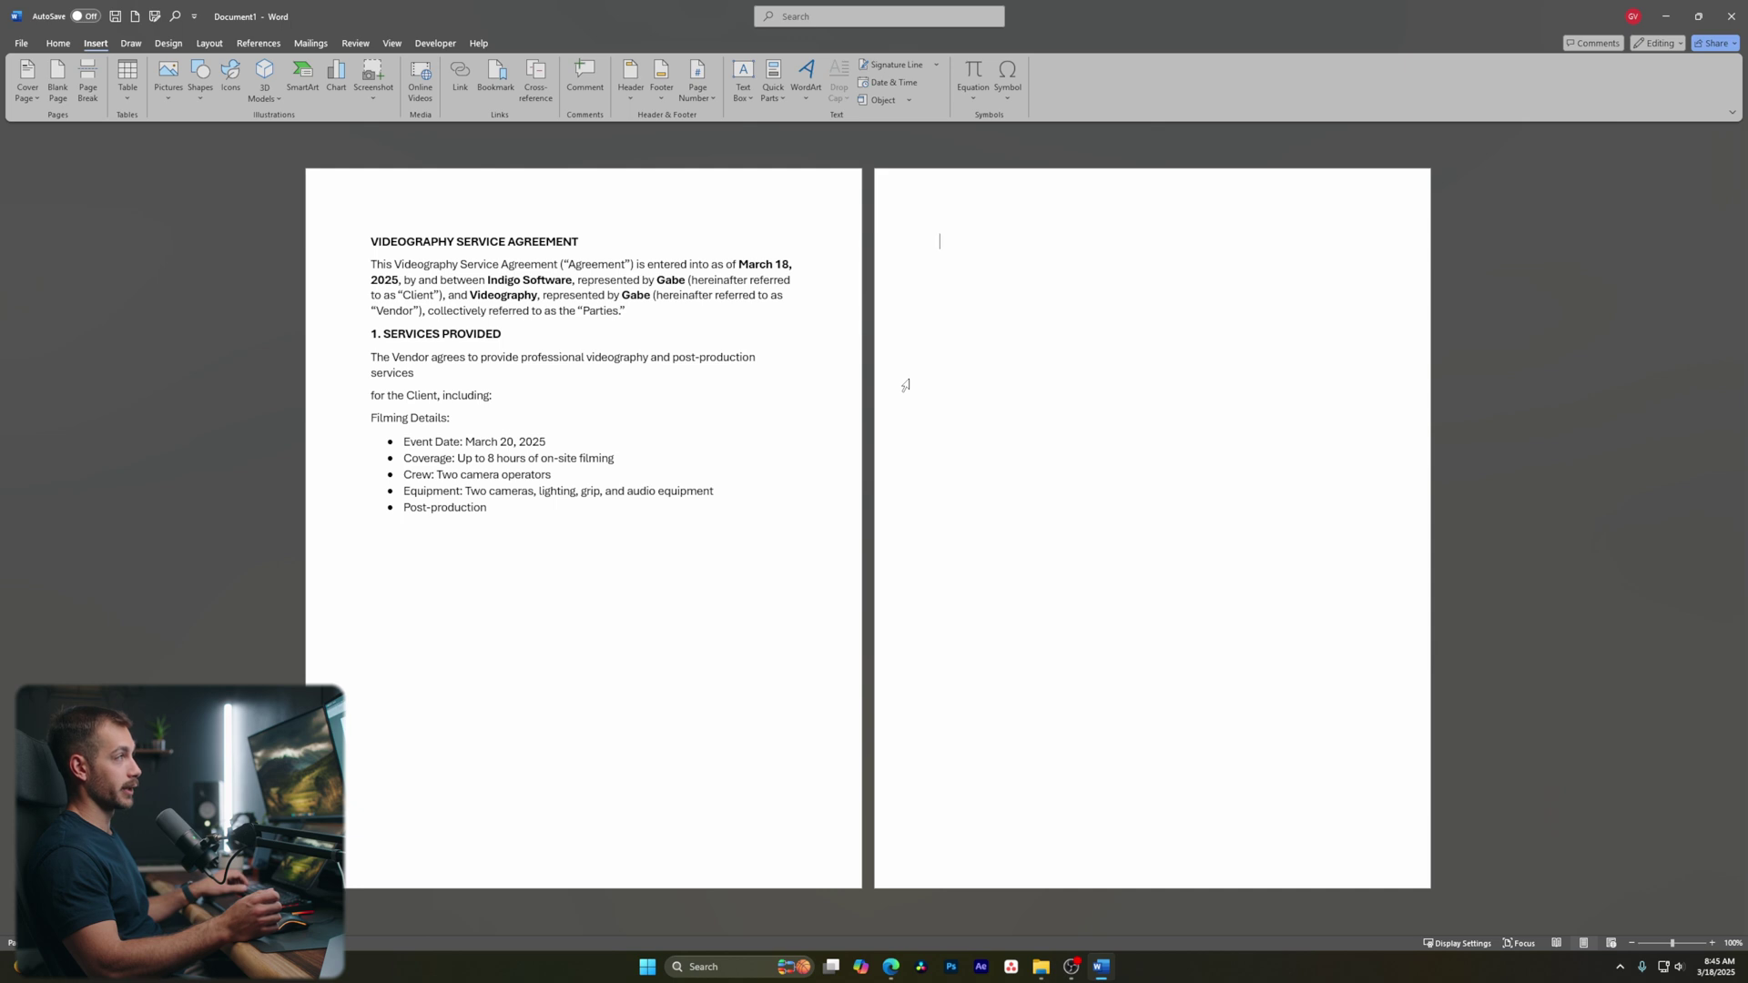
{"action": "key", "text": "BackSpace"}
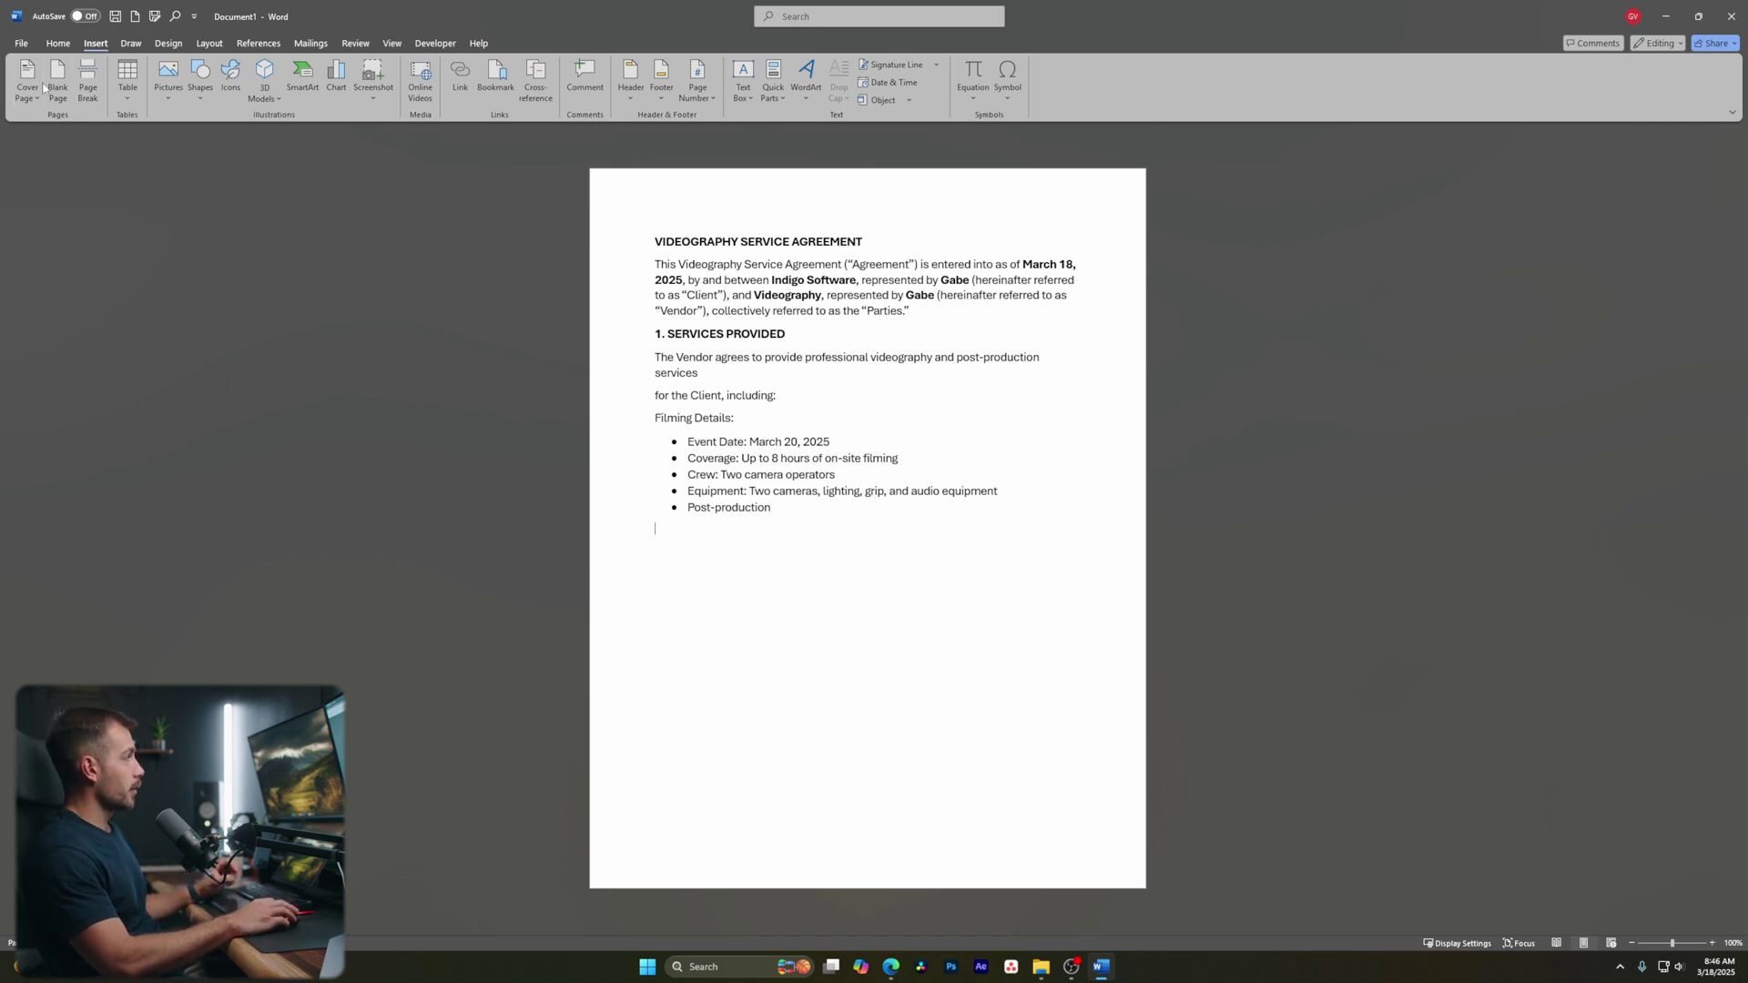
Browse the Table, Pictures, Shapes and Stock Images options, then choose Pictures from This Device
{"action": "left_click", "coordinate": [129, 84]}
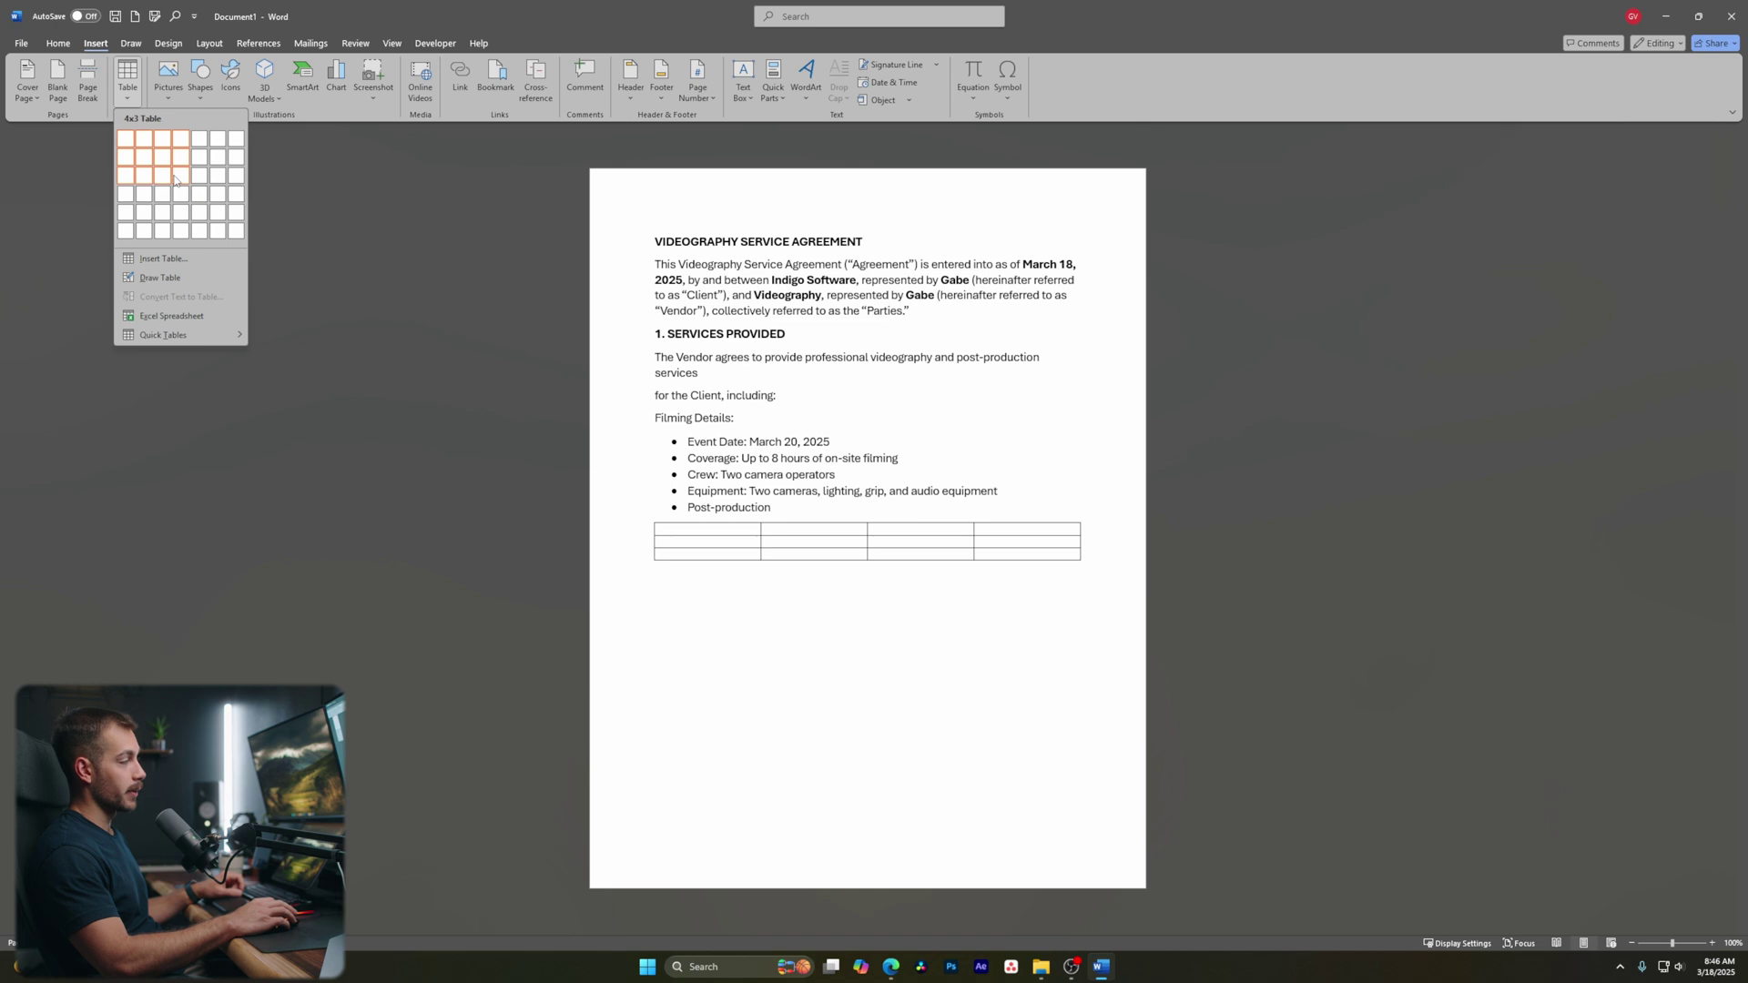
{"action": "left_click", "coordinate": [166, 95]}
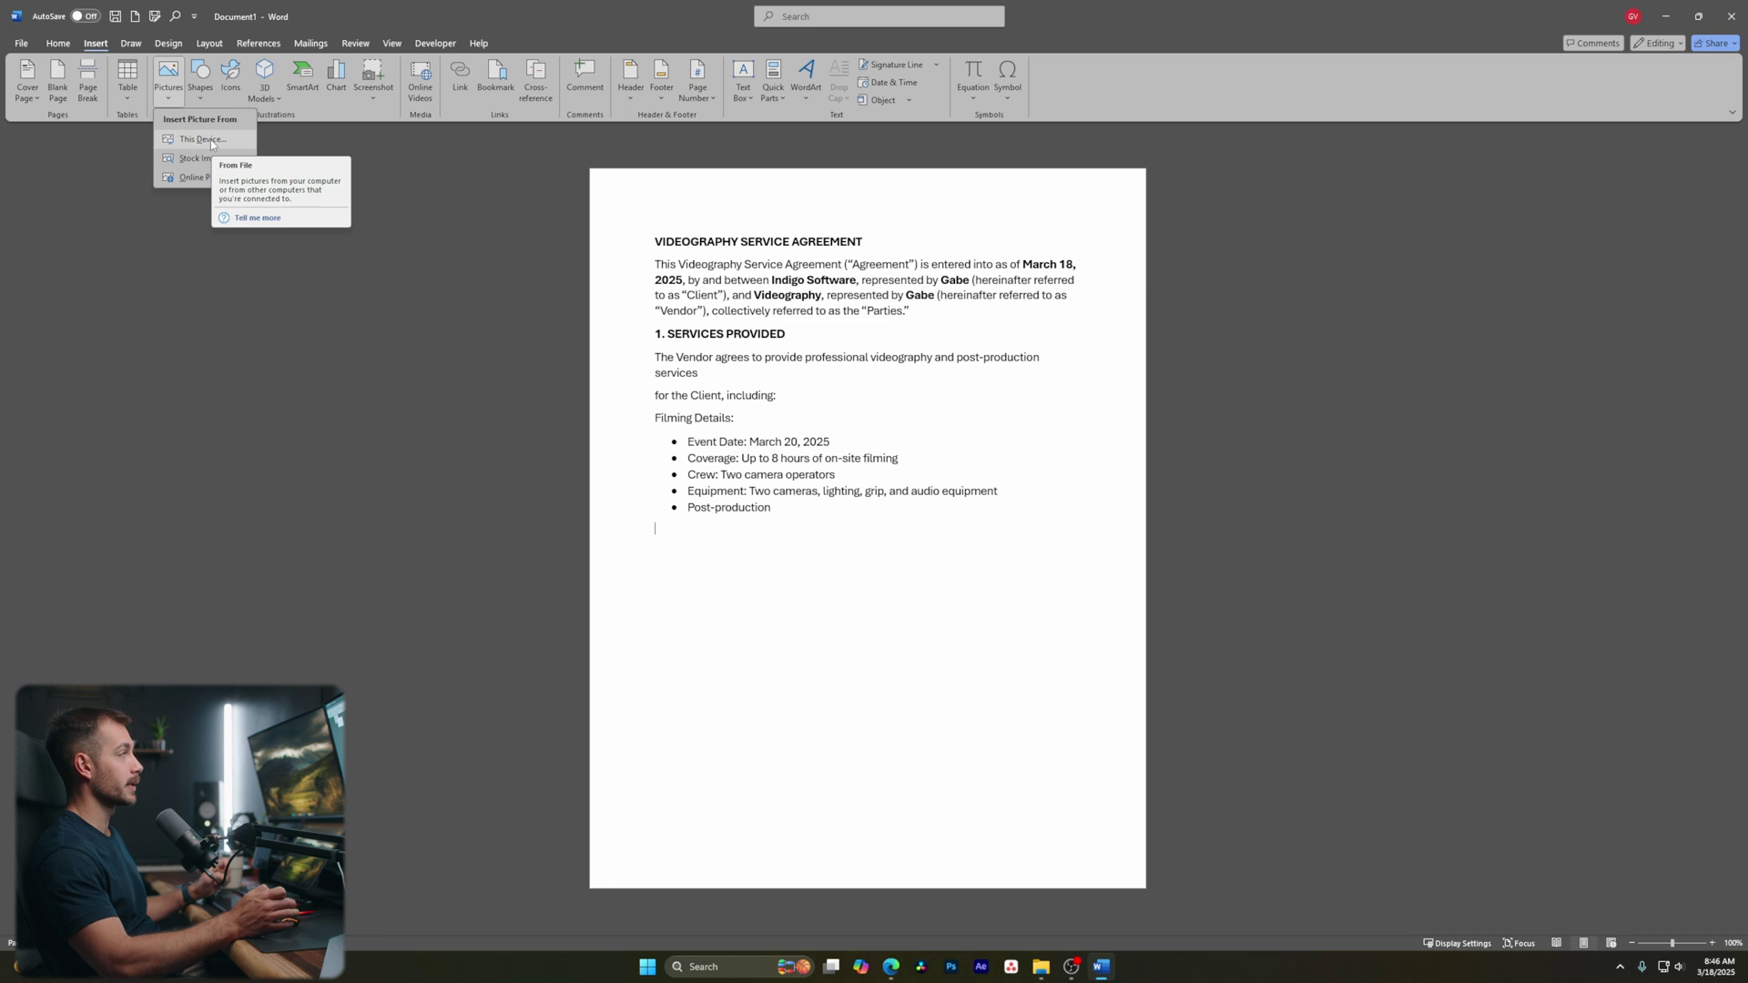
{"action": "left_click", "coordinate": [199, 91]}
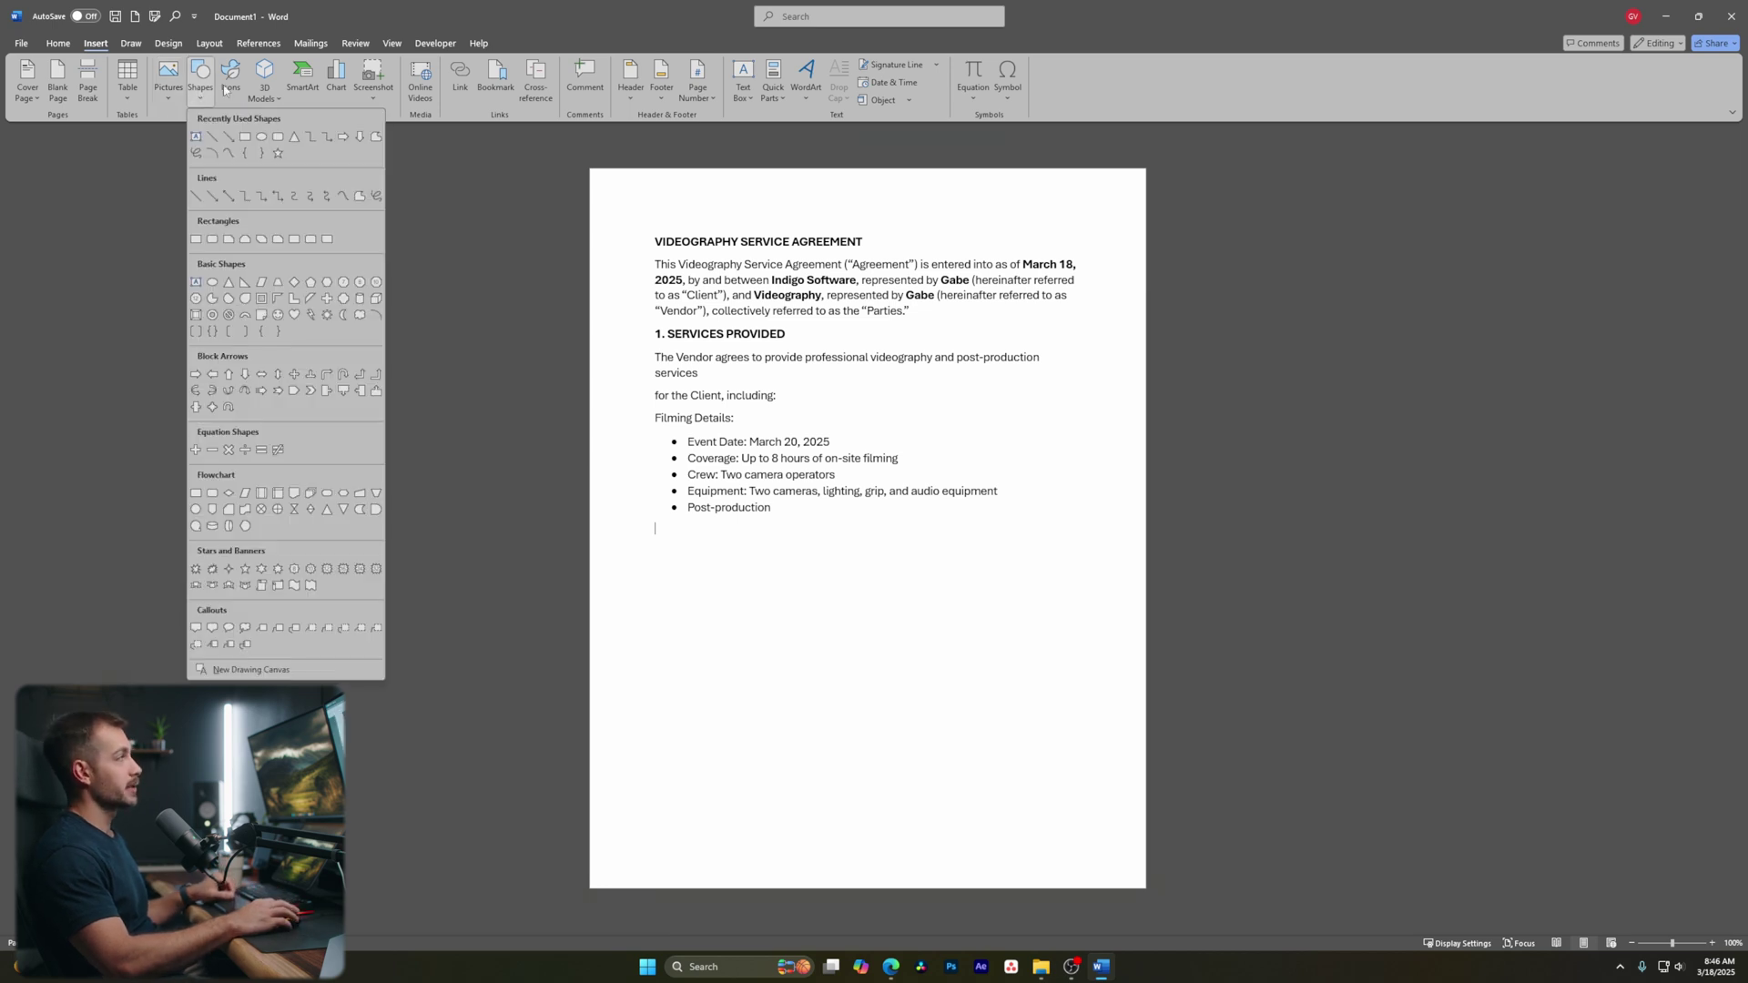
{"action": "left_click", "coordinate": [225, 88]}
{"action": "scroll", "coordinate": [819, 528], "scroll_direction": "down", "scroll_amount": 4}
{"action": "scroll", "coordinate": [822, 515], "scroll_direction": "up", "scroll_amount": 5}
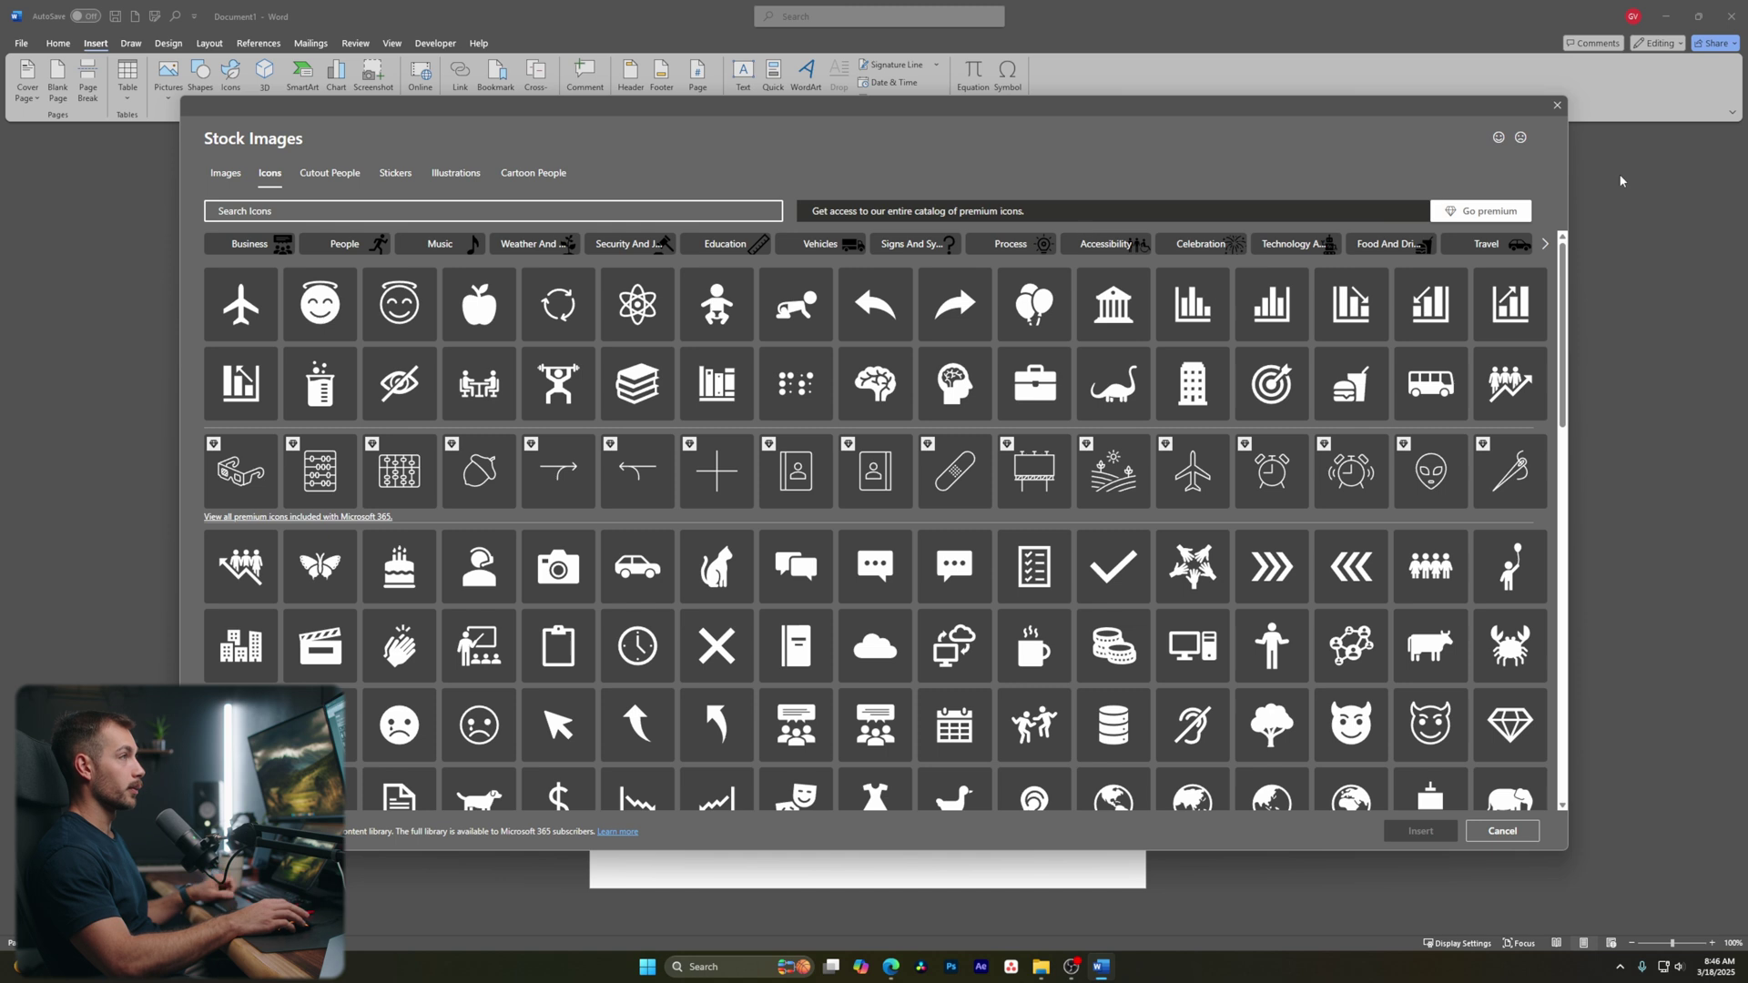
{"action": "left_click", "coordinate": [1556, 105]}
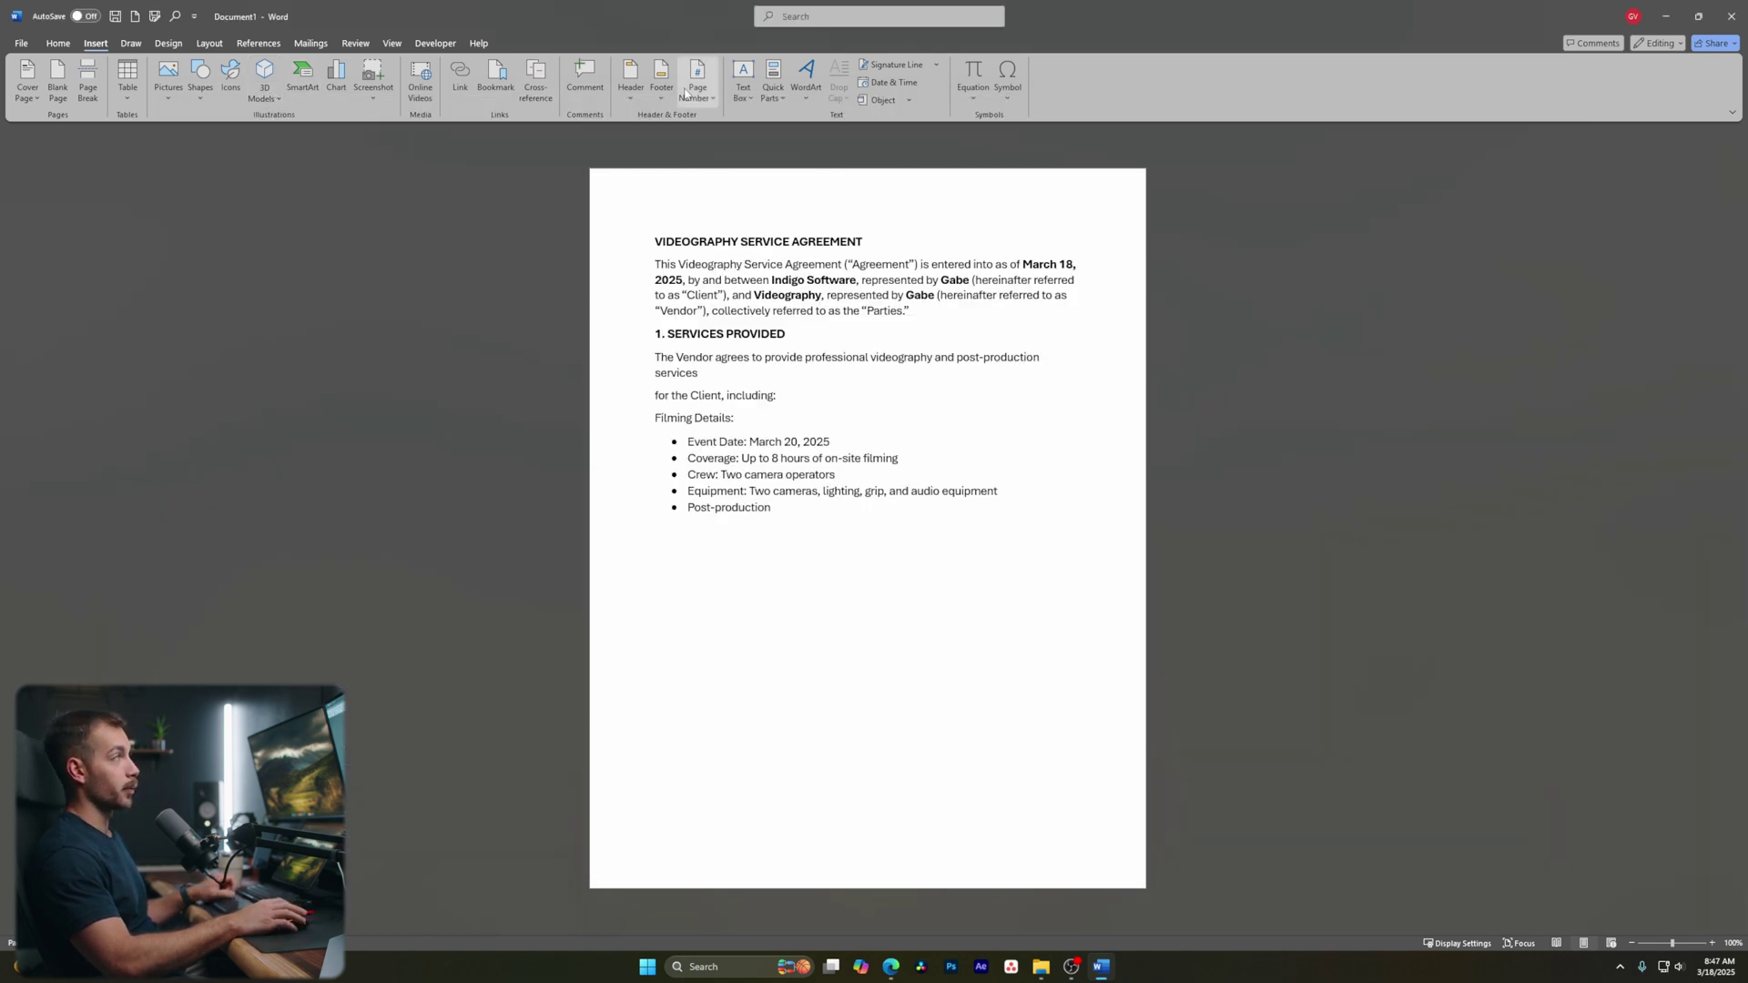
{"action": "left_click", "coordinate": [172, 94]}
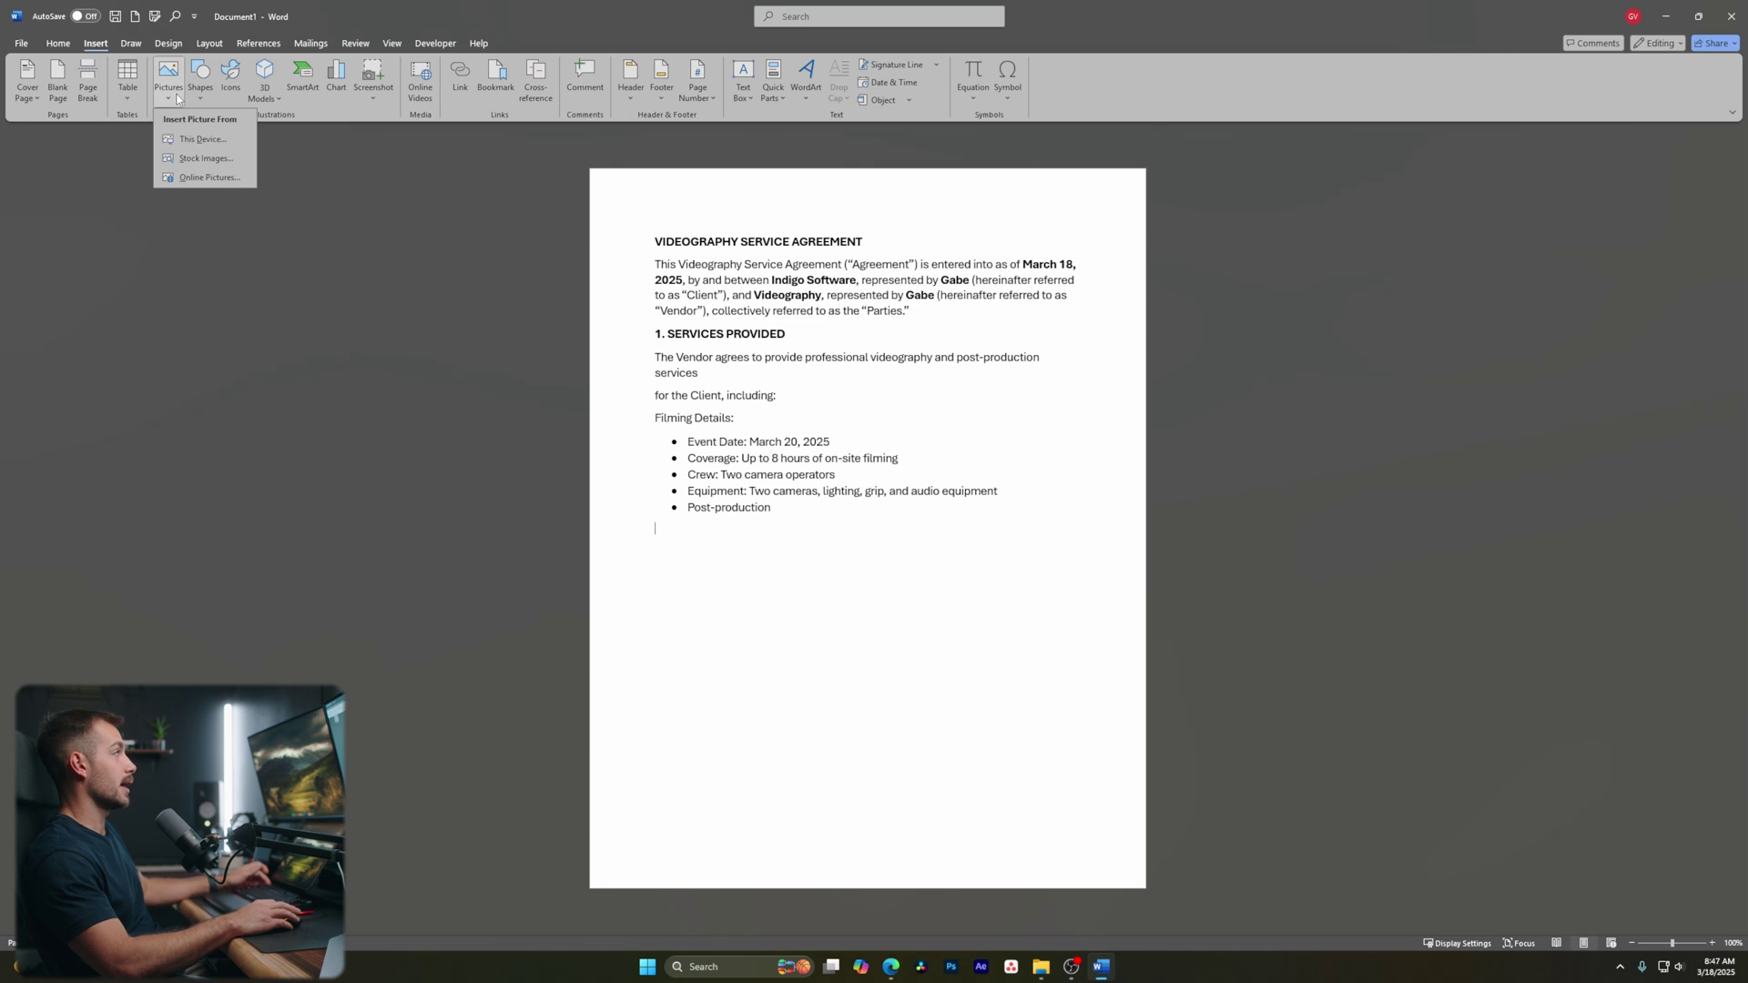
{"action": "left_click", "coordinate": [187, 149]}
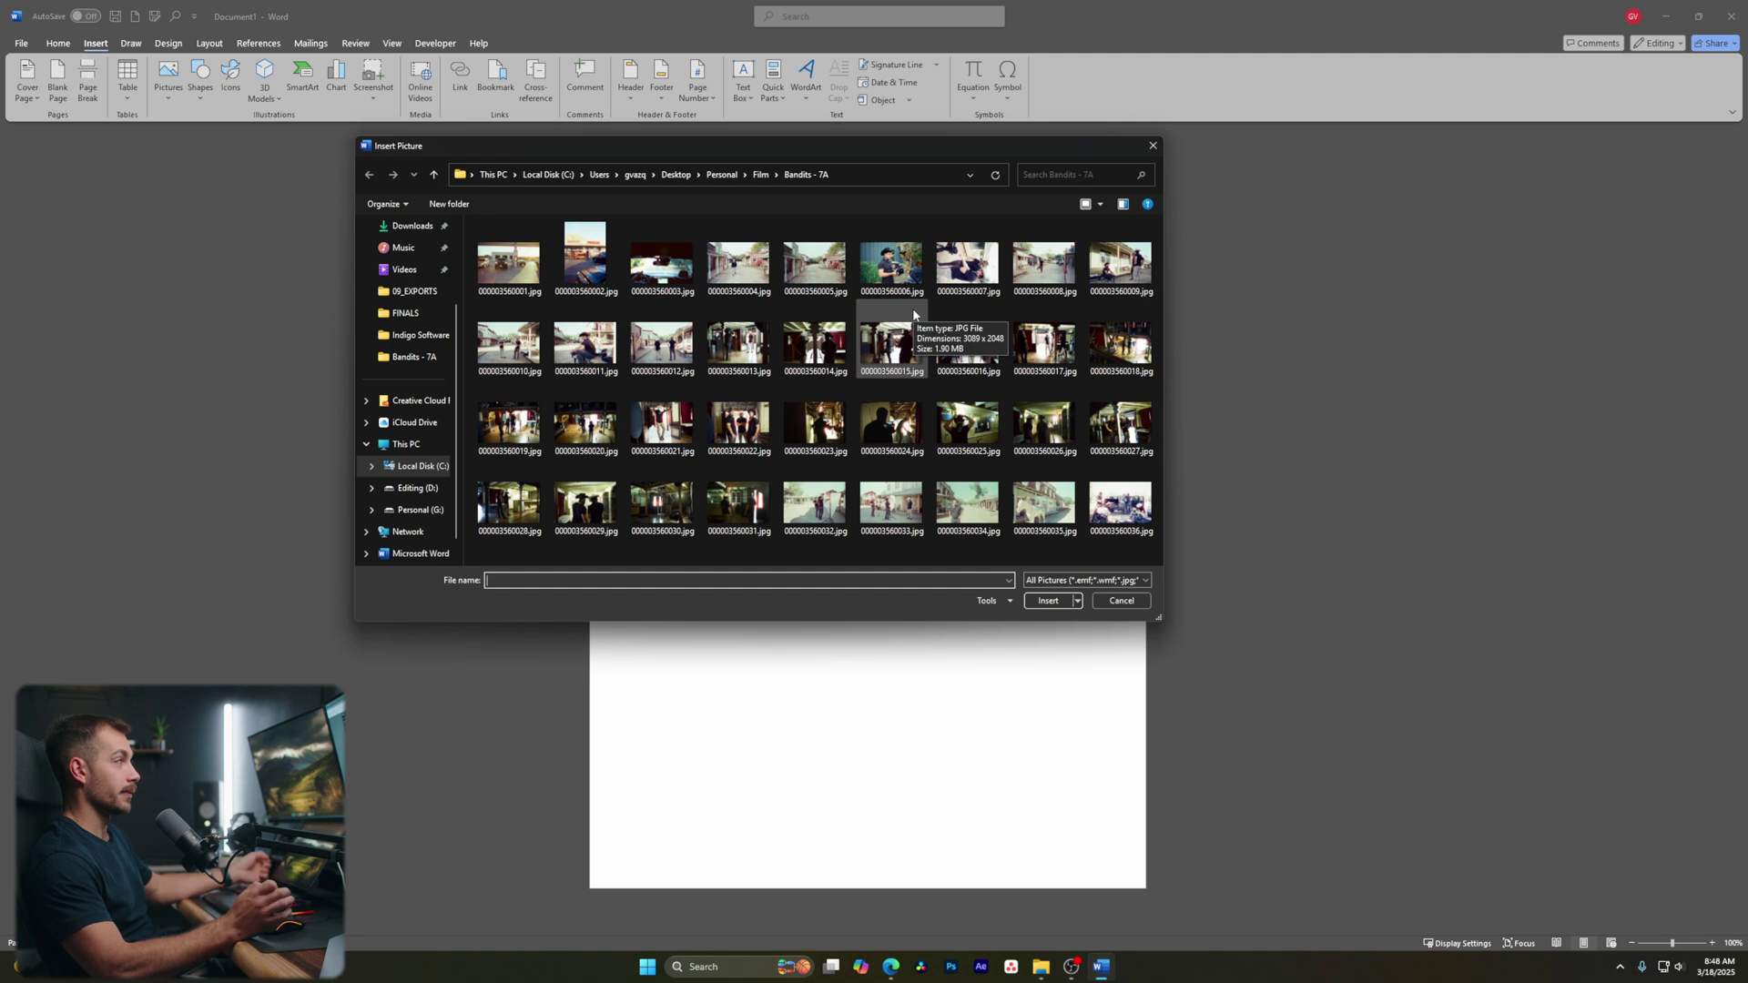
Insert the photo 000003560029.jpg below the list, trying resizes and approving its alt text
{"action": "left_click", "coordinate": [596, 515]}
{"action": "left_click", "coordinate": [1047, 602]}
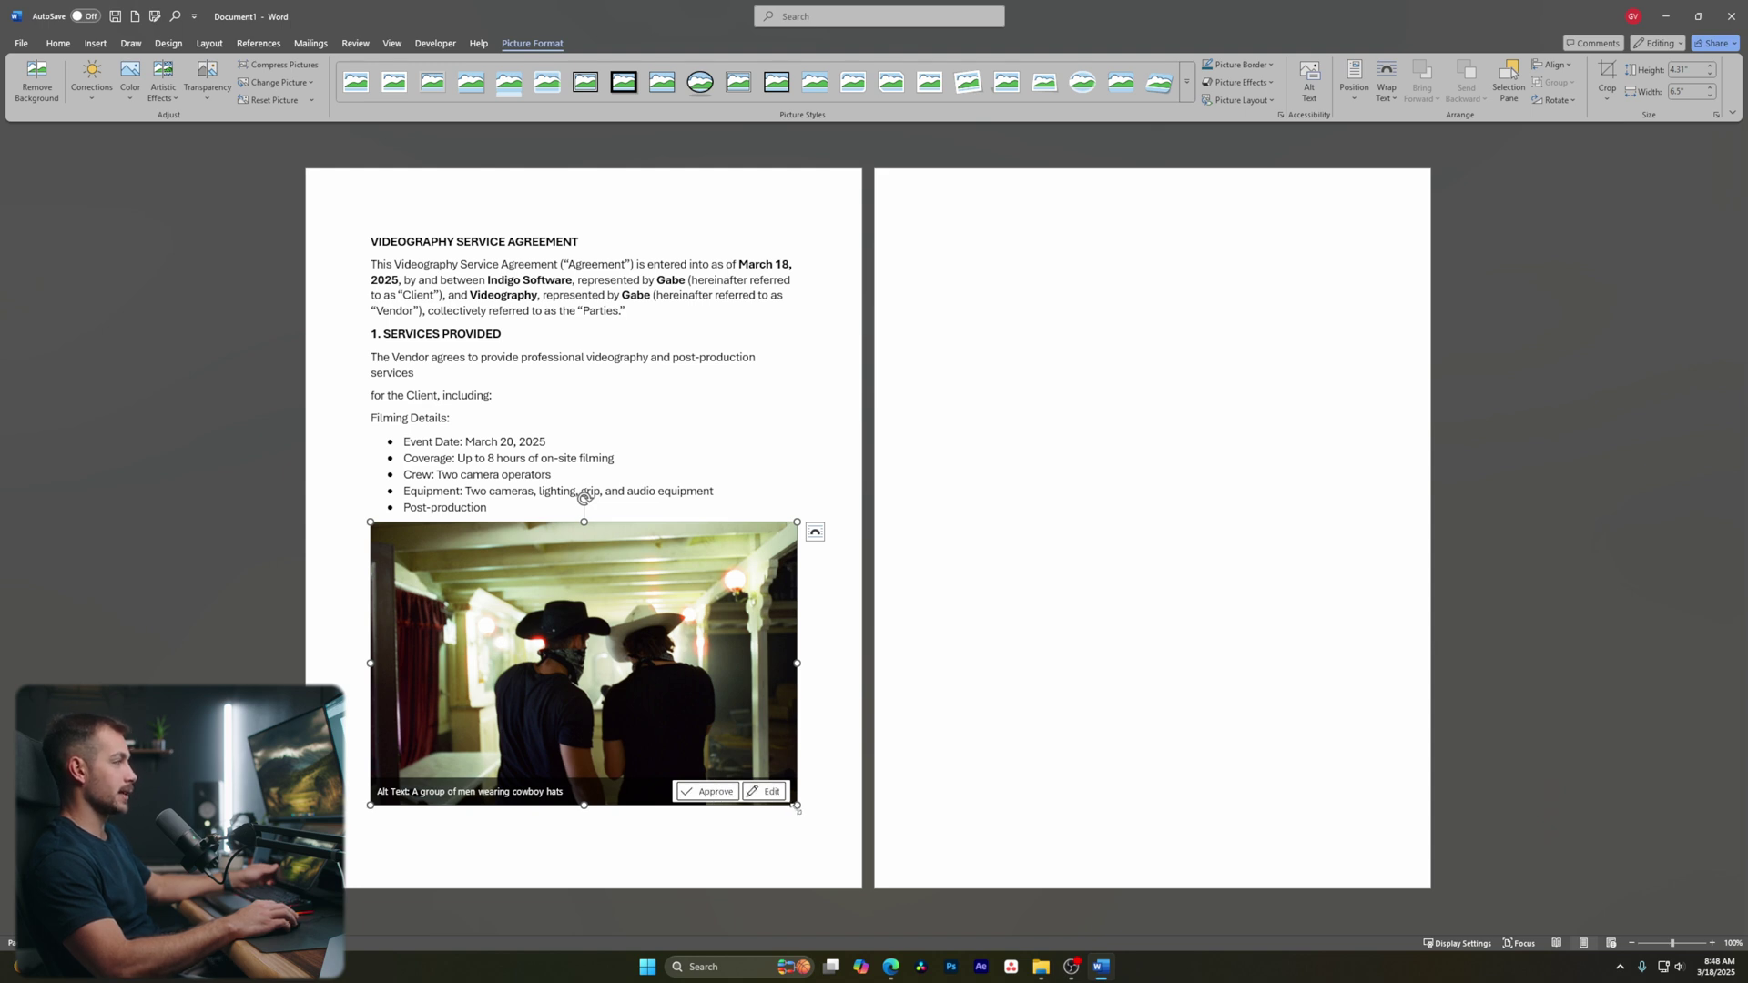
{"action": "left_click_drag", "start_coordinate": [584, 804], "coordinate": [862, 696]}
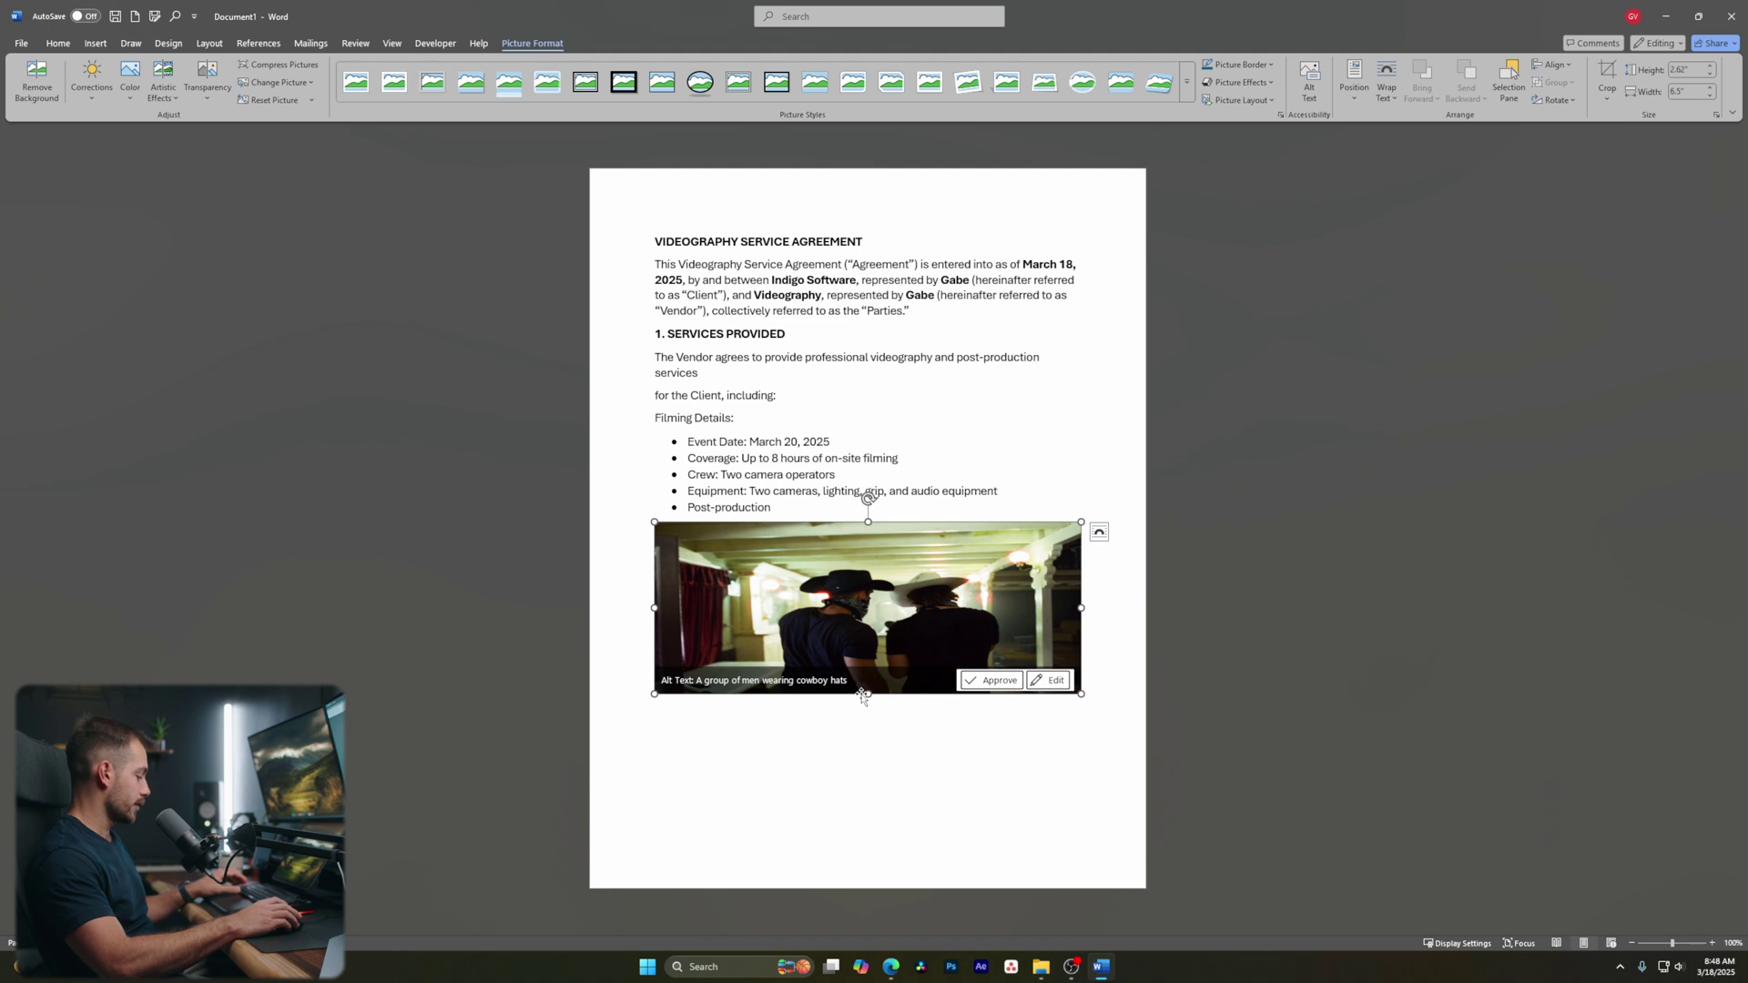
{"action": "key", "text": "ctrl+z"}
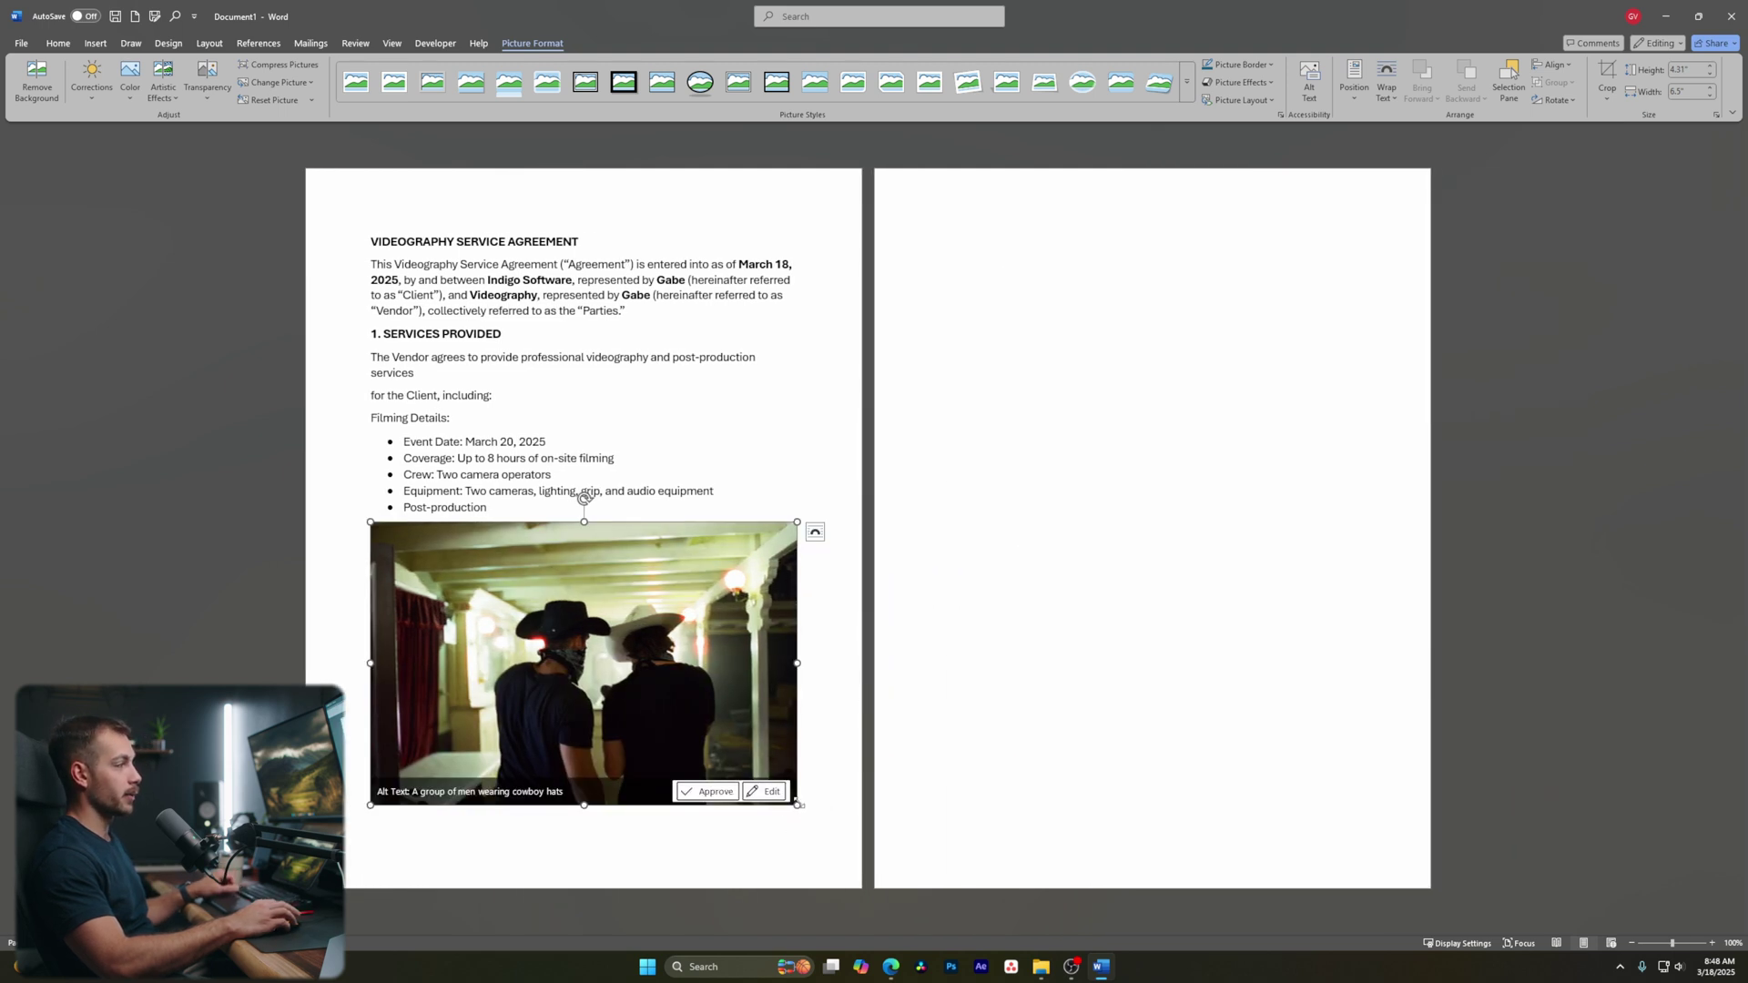
{"action": "left_click_drag", "start_coordinate": [799, 805], "coordinate": [564, 515]}
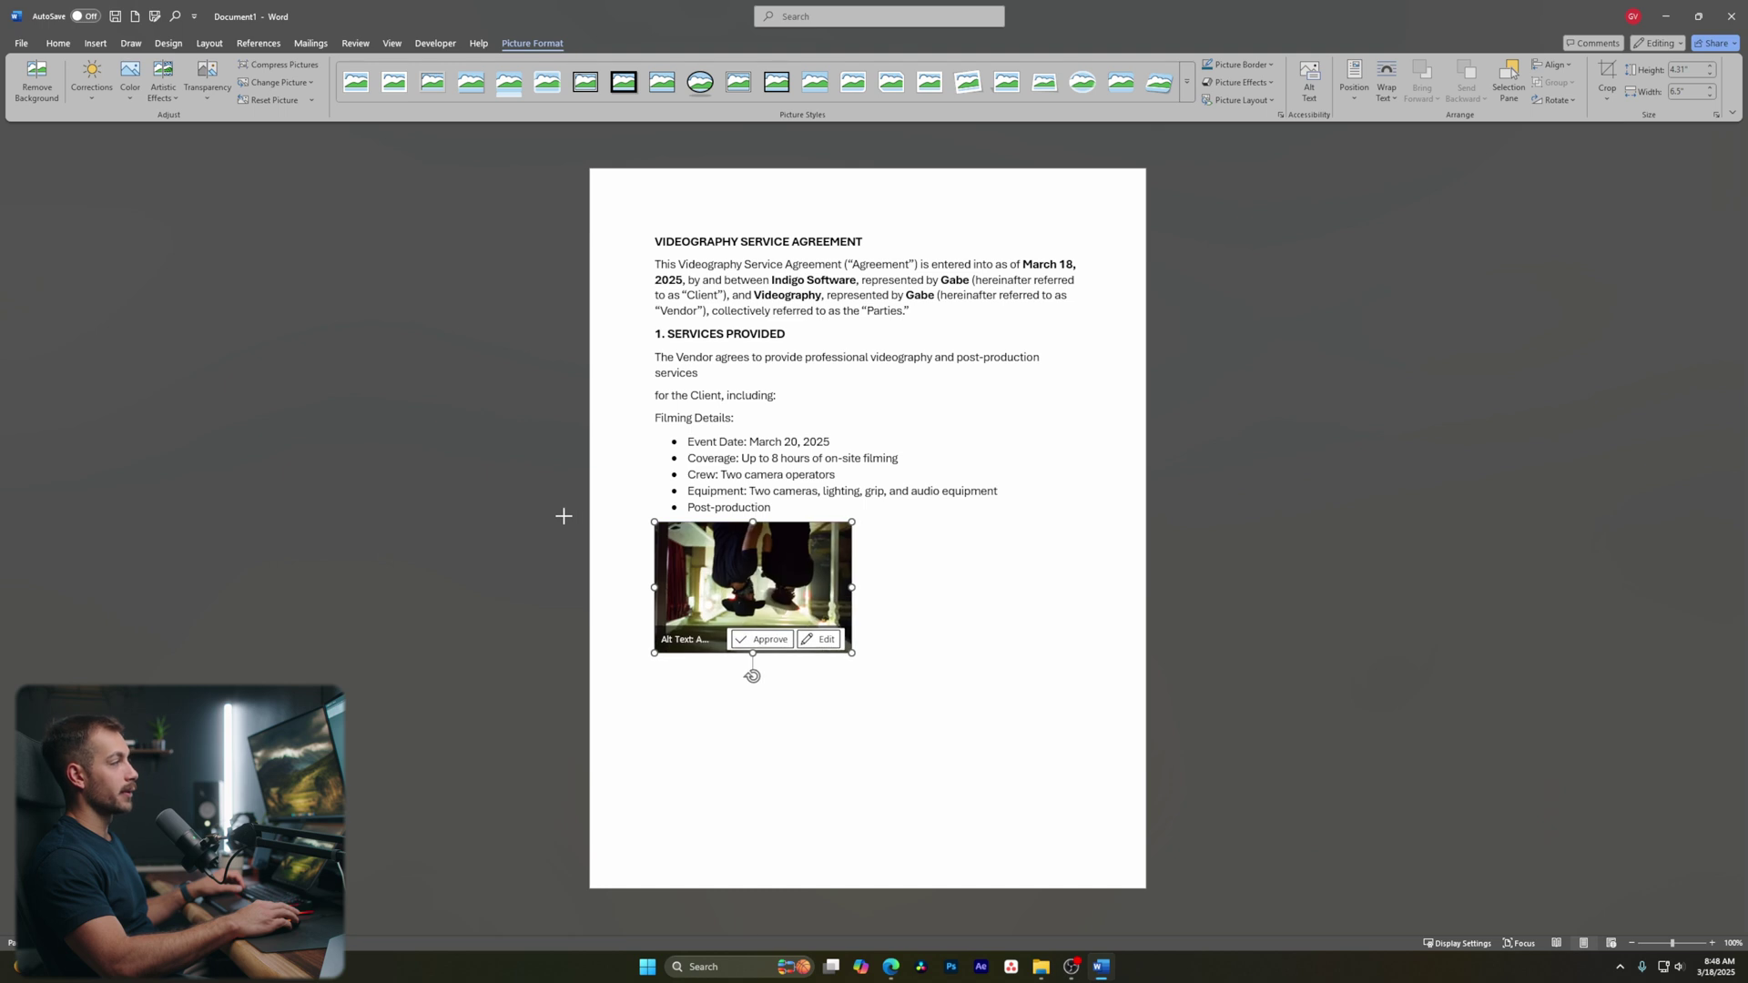
{"action": "left_click", "coordinate": [768, 639]}
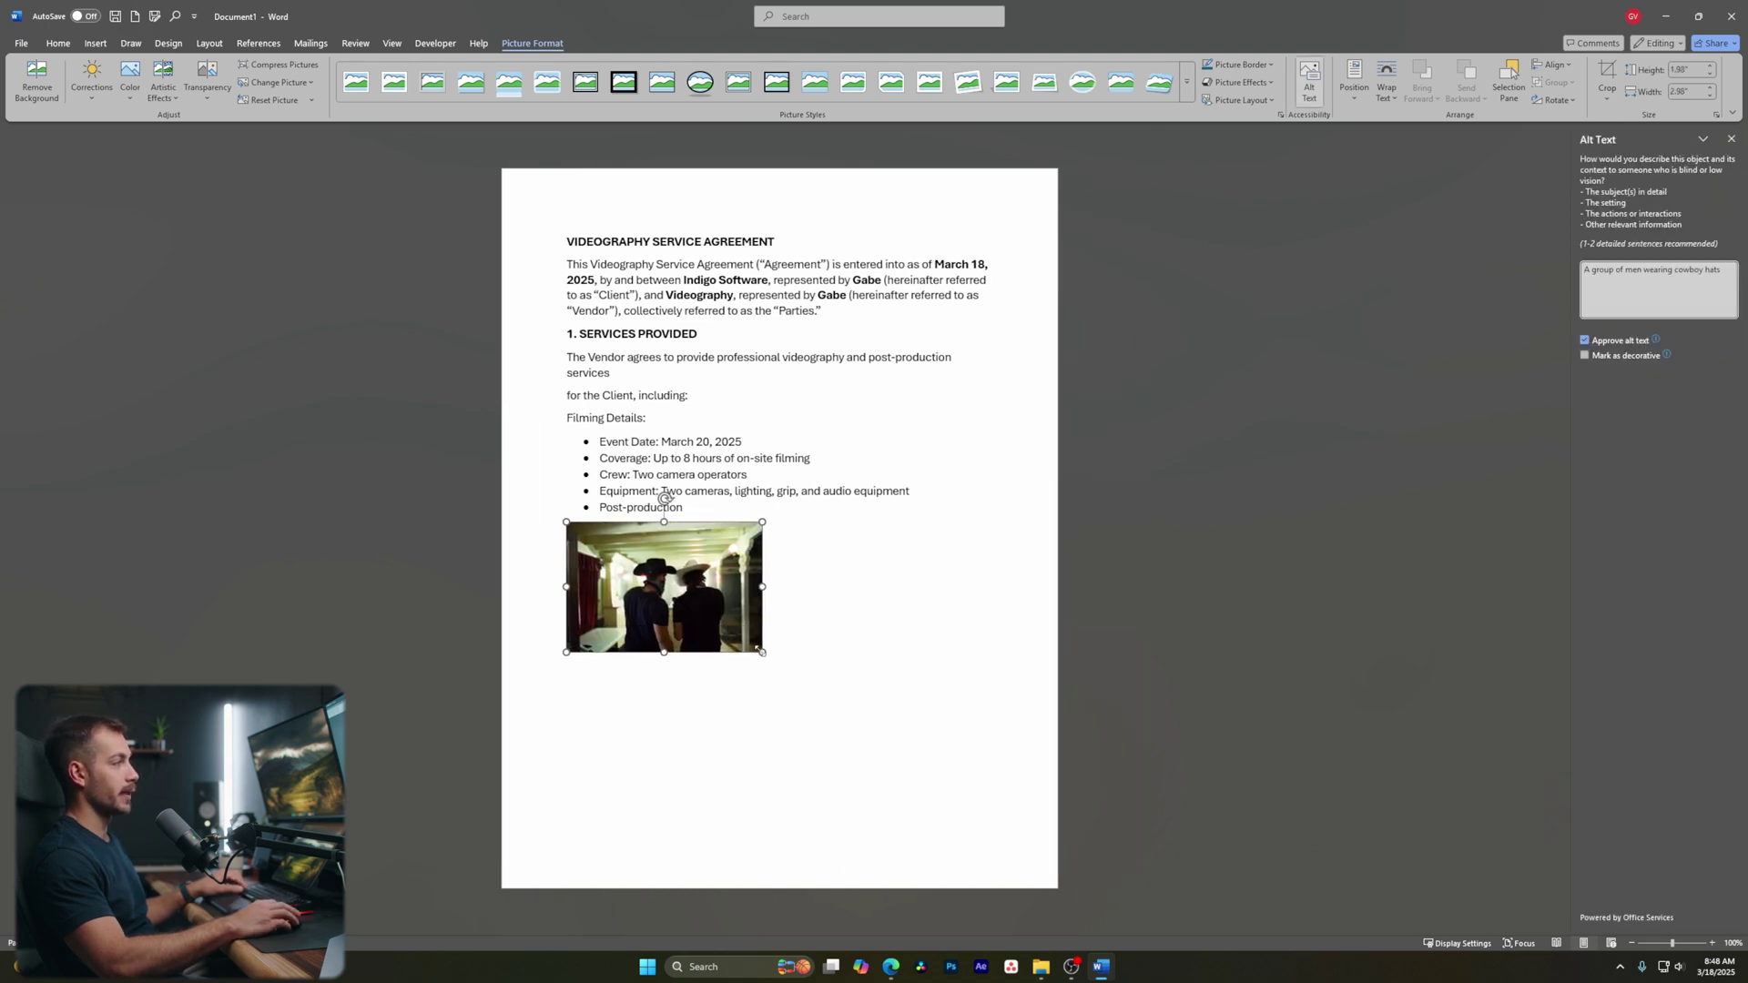
{"action": "key", "text": "ctrl+z"}
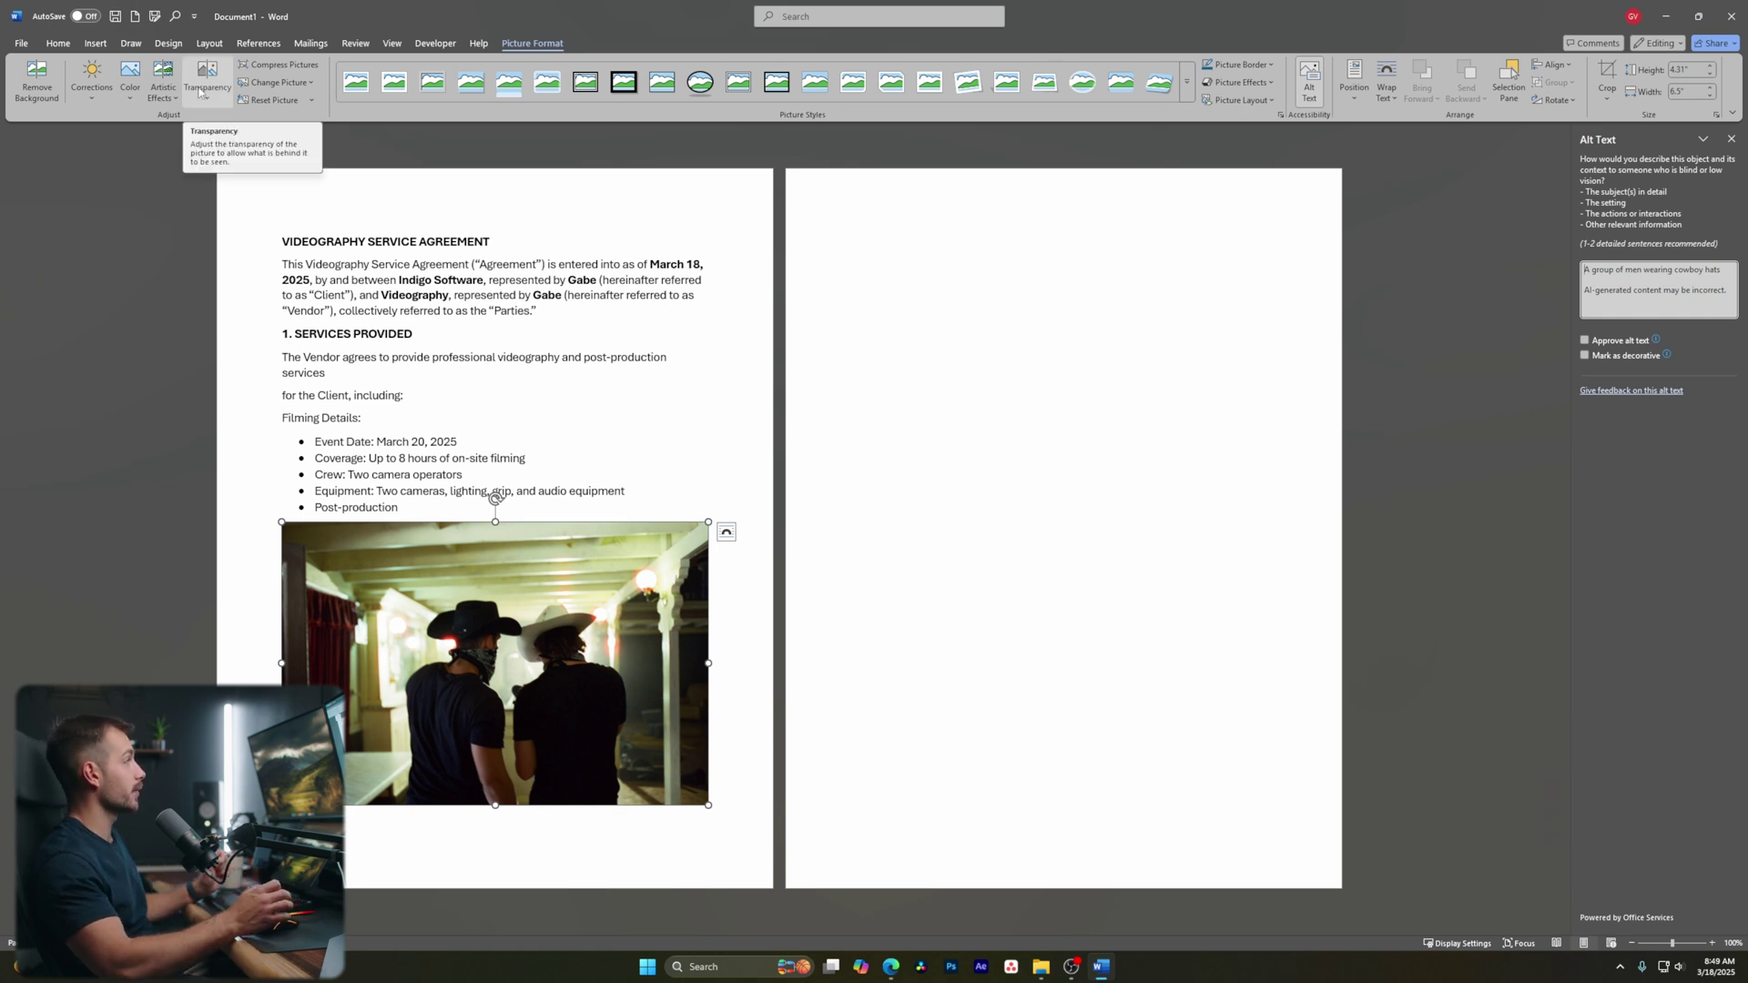
Shrink the photo once more, then delete it from the document
{"action": "left_click", "coordinate": [91, 80]}
{"action": "left_click", "coordinate": [91, 80]}
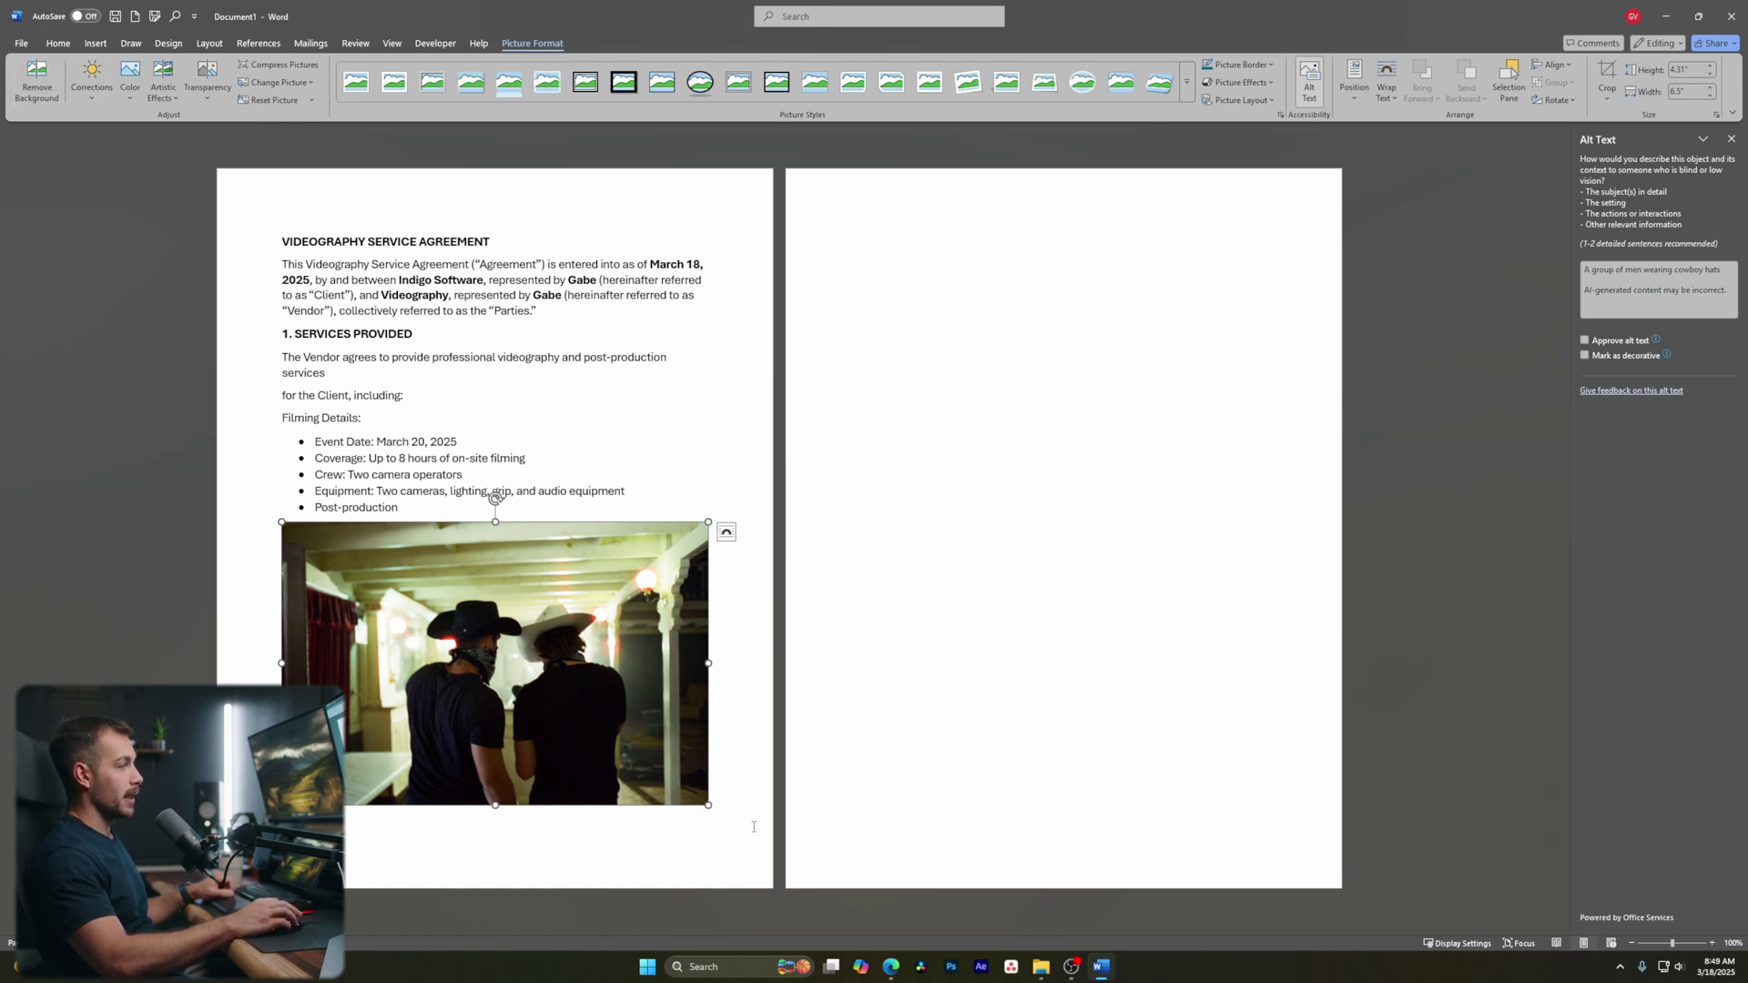
{"action": "left_click_drag", "start_coordinate": [708, 804], "coordinate": [466, 551]}
{"action": "left_click", "coordinate": [838, 635]}
{"action": "left_click", "coordinate": [647, 571]}
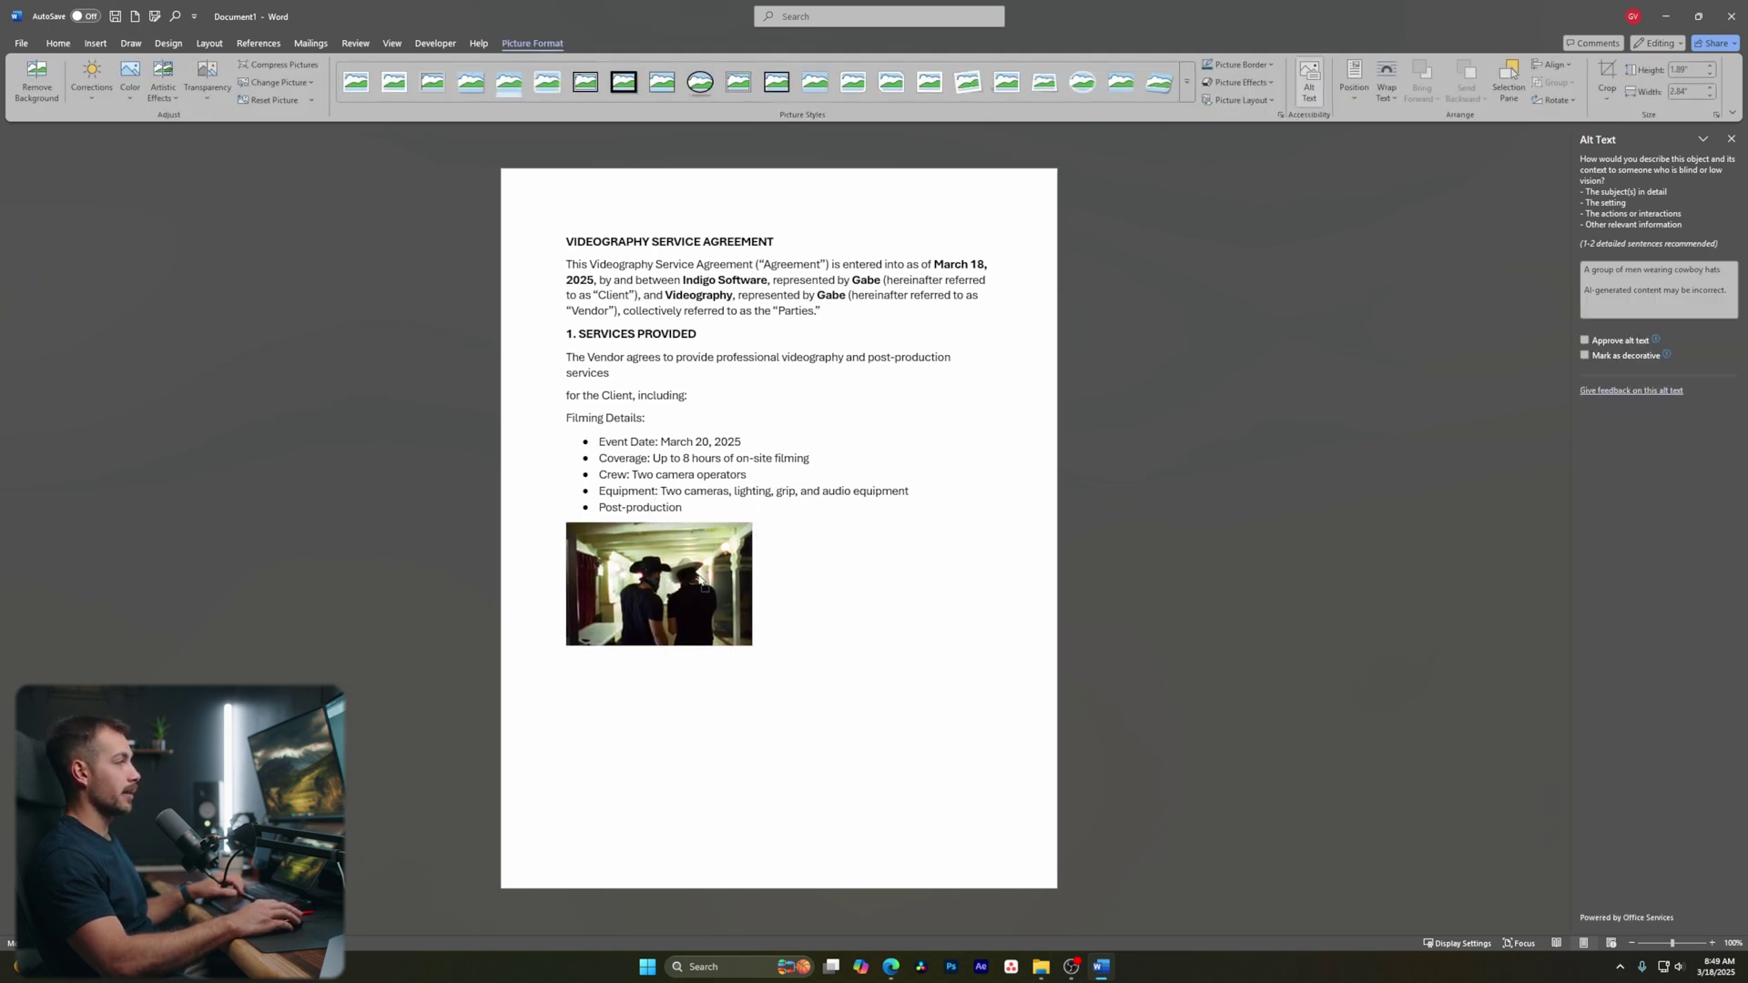
{"action": "key", "text": "ctrl+z"}
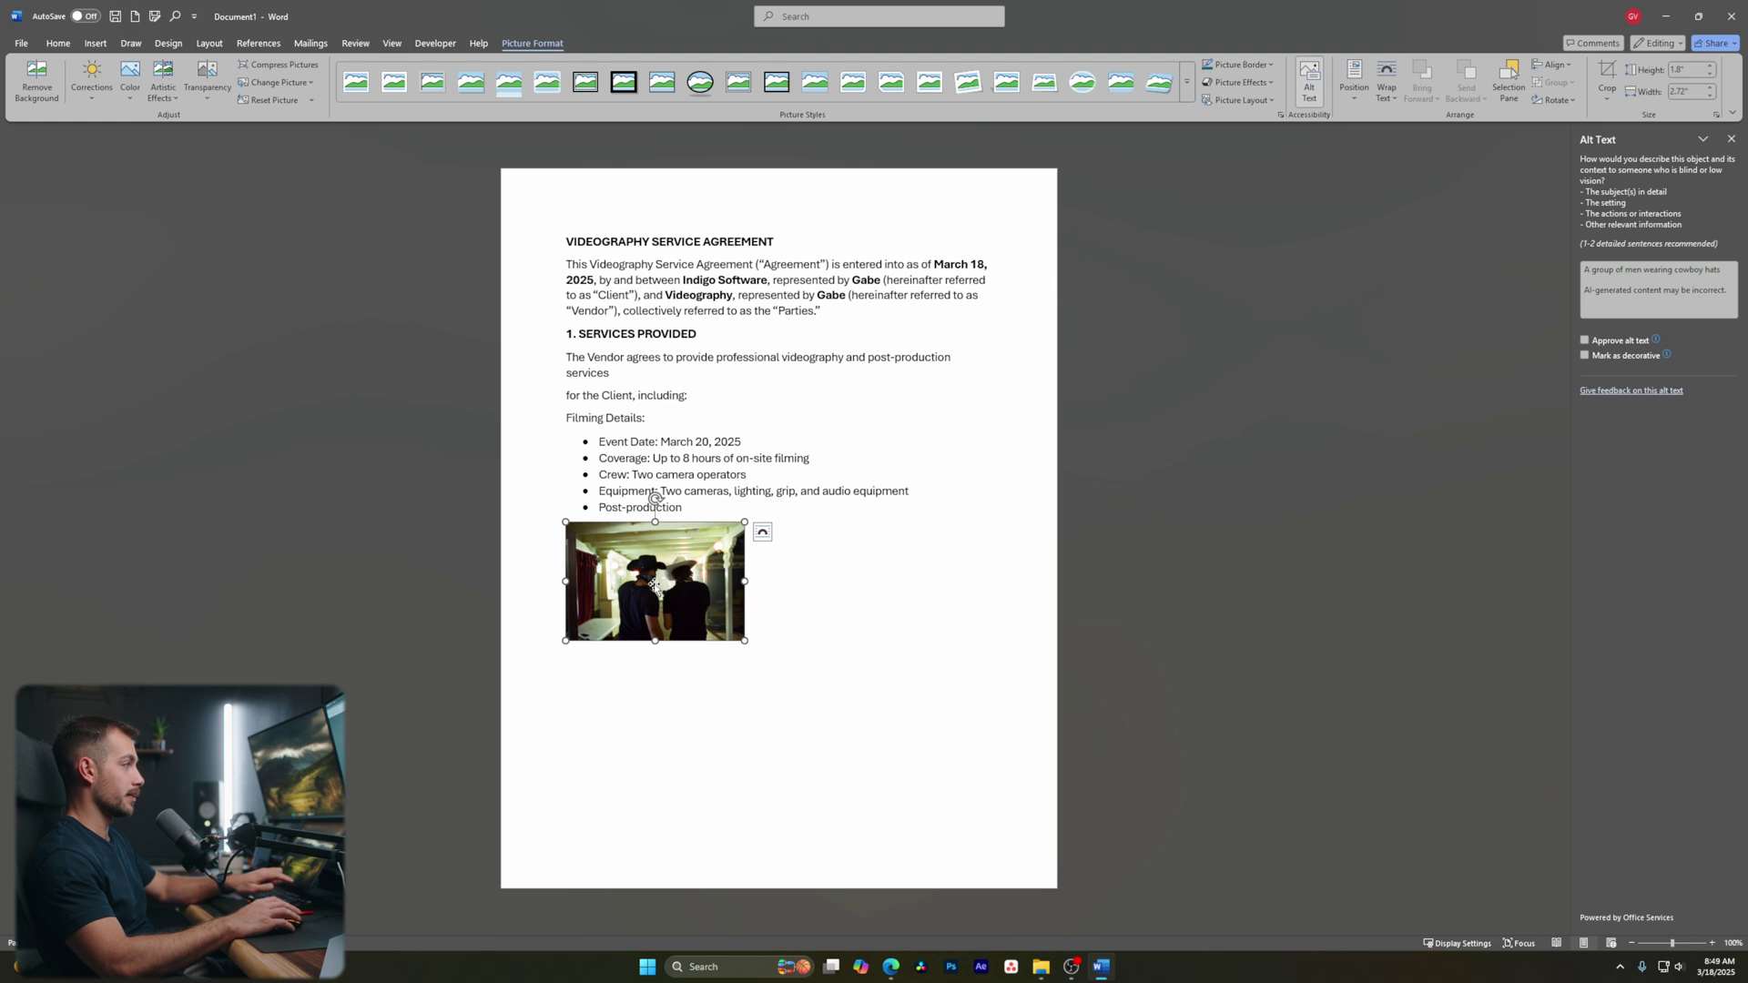
{"action": "key", "text": "Delete"}
{"action": "left_click", "coordinate": [95, 43]}
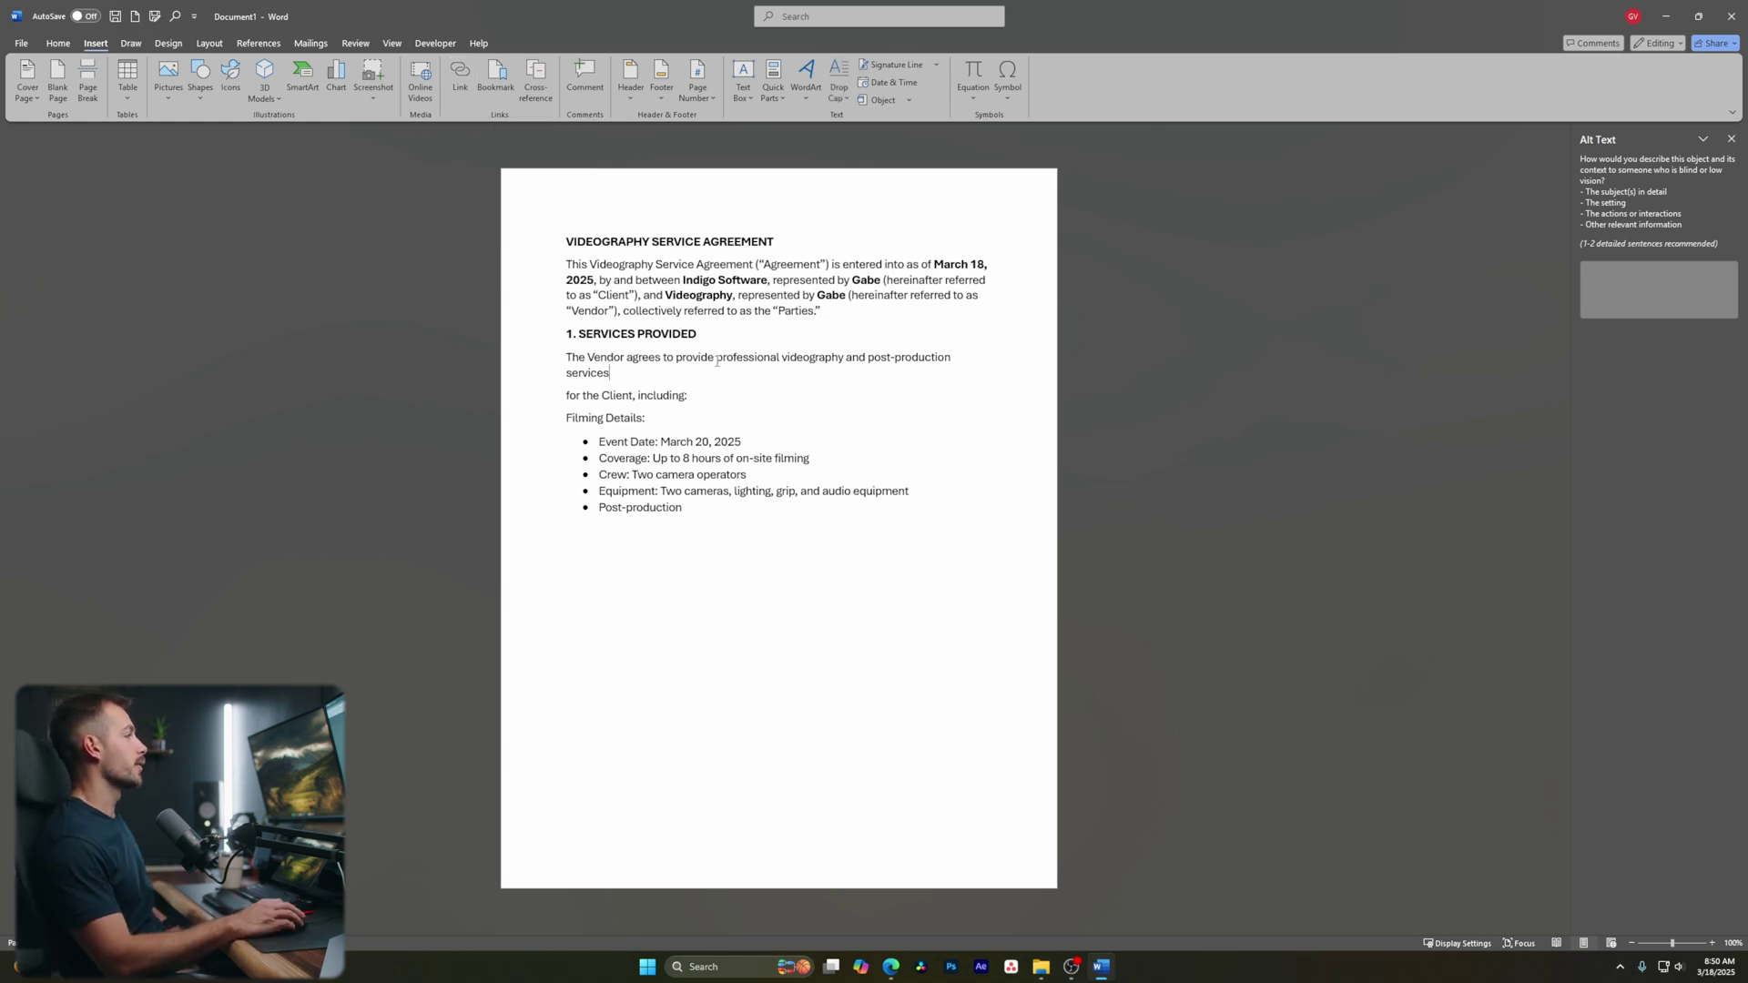
Hyperlink 'professional videography and post-production services' to the pasted Google Drive URL and recheck the address
{"action": "left_click_drag", "start_coordinate": [716, 361], "coordinate": [609, 374]}
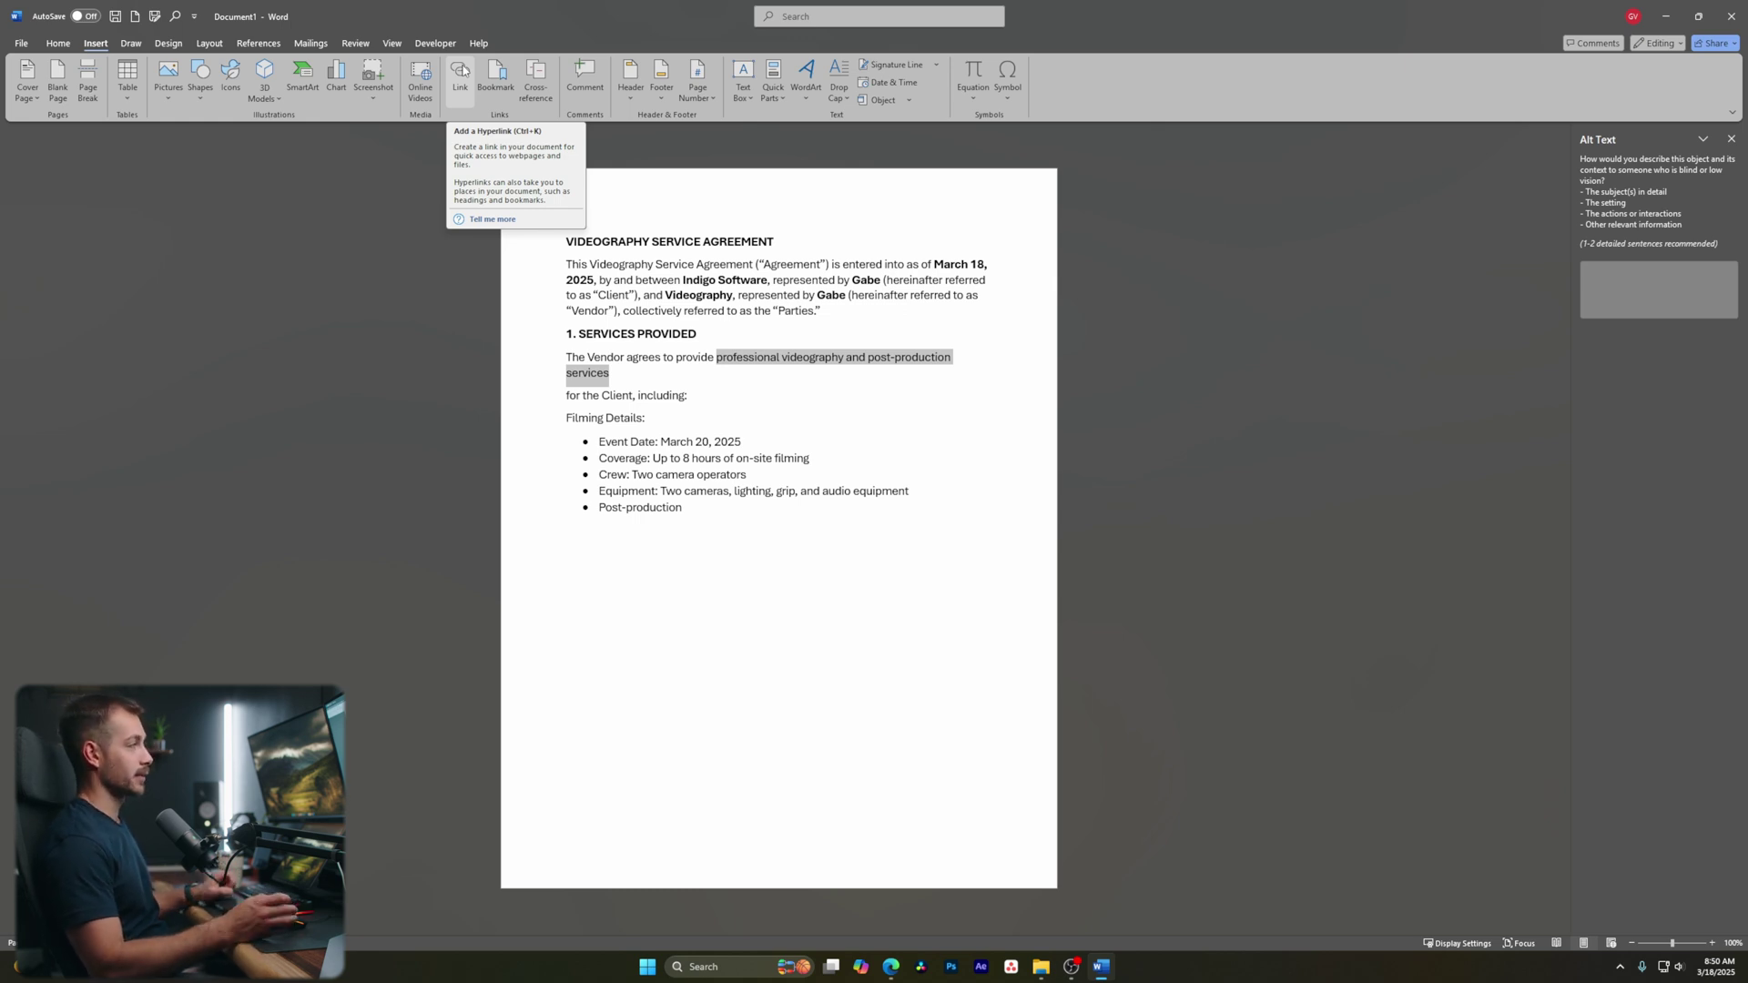
{"action": "left_click_drag", "start_coordinate": [609, 373], "coordinate": [718, 364]}
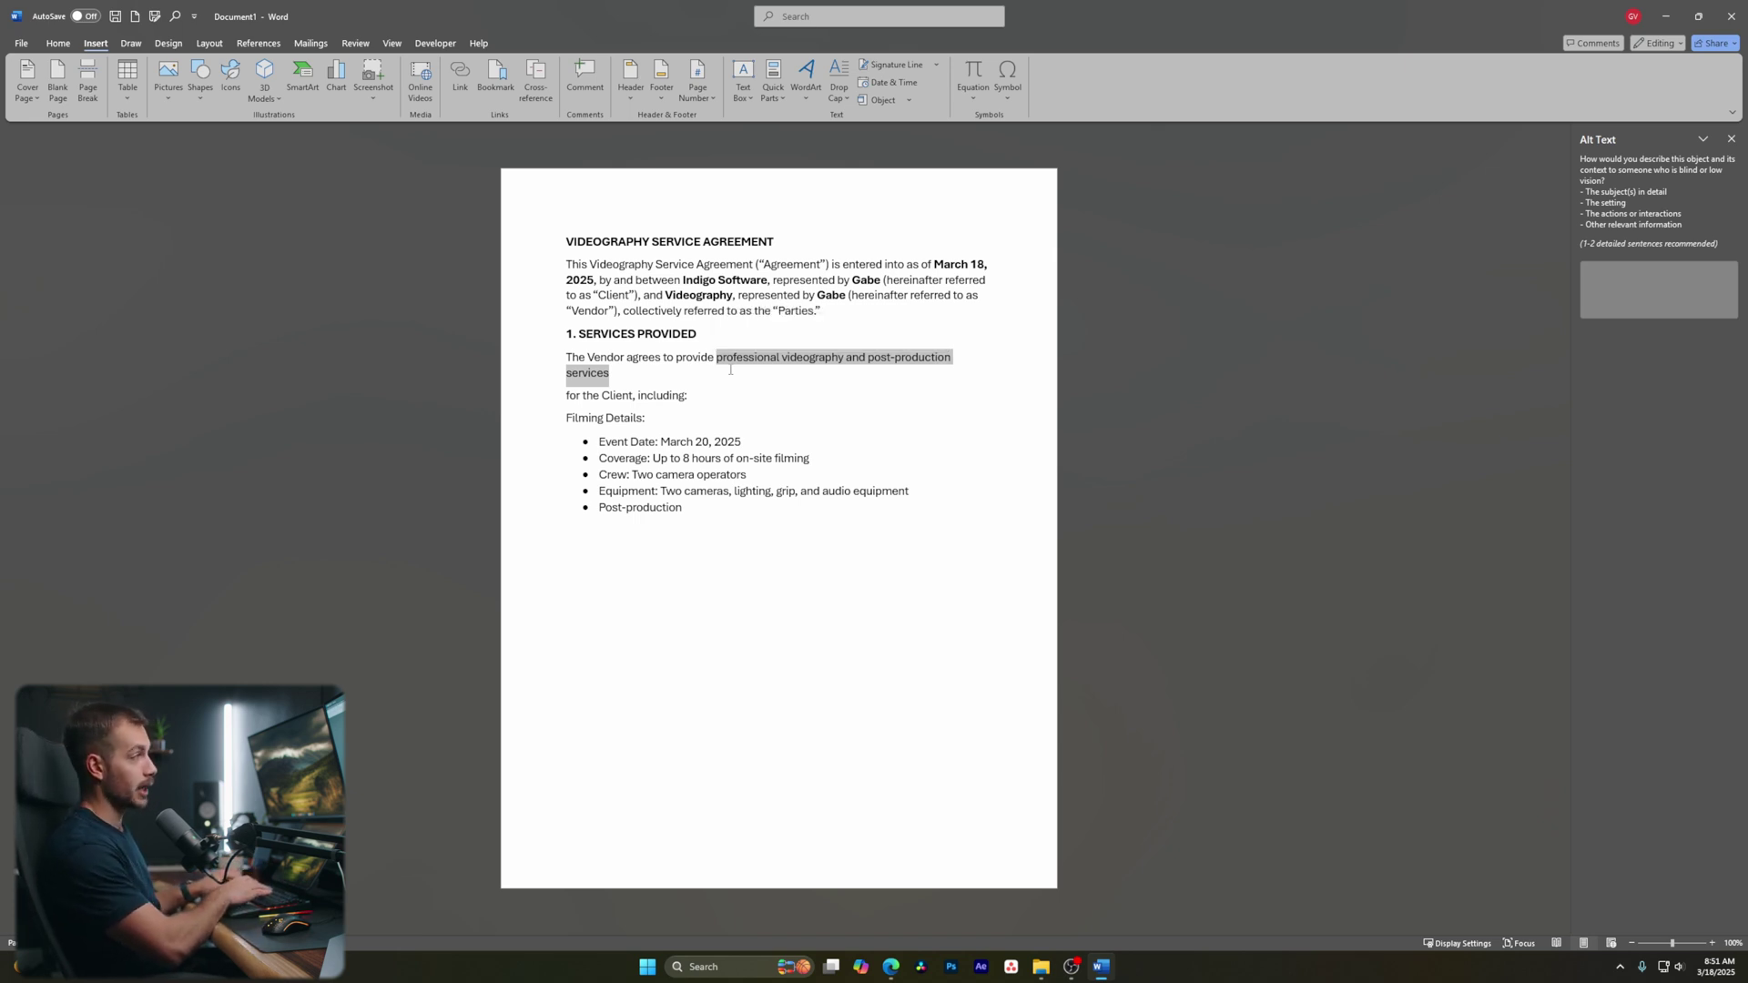
{"action": "key", "text": "ctrl+k"}
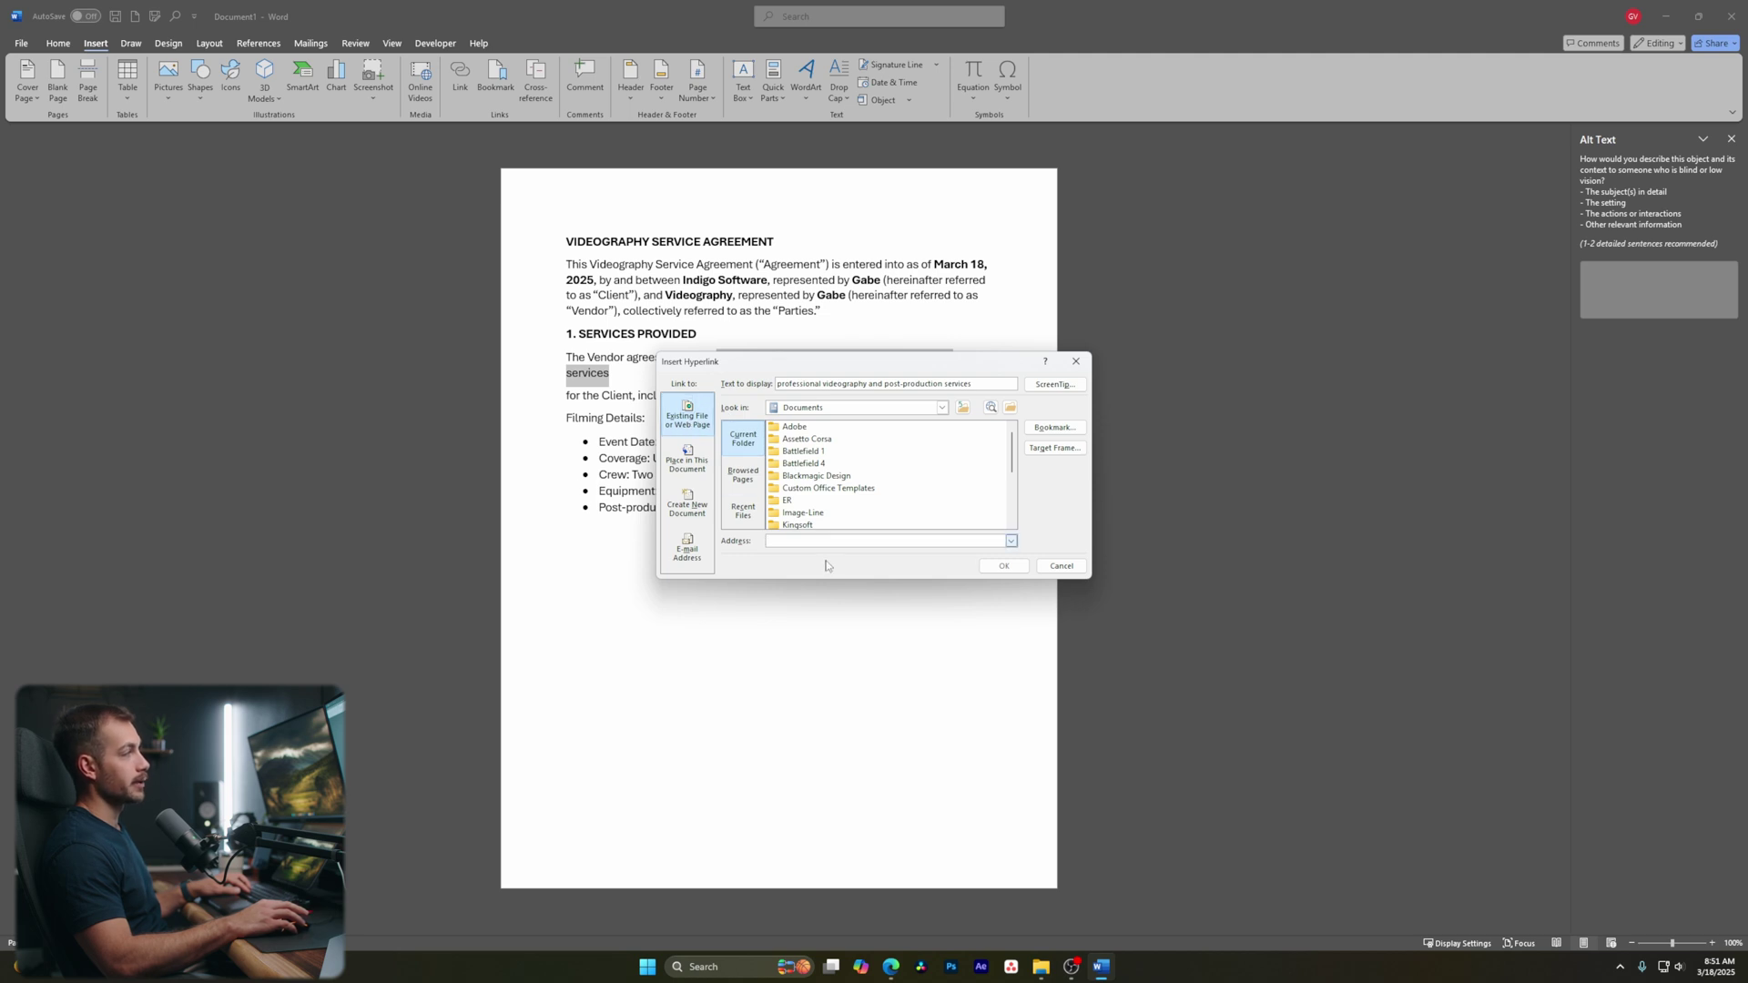
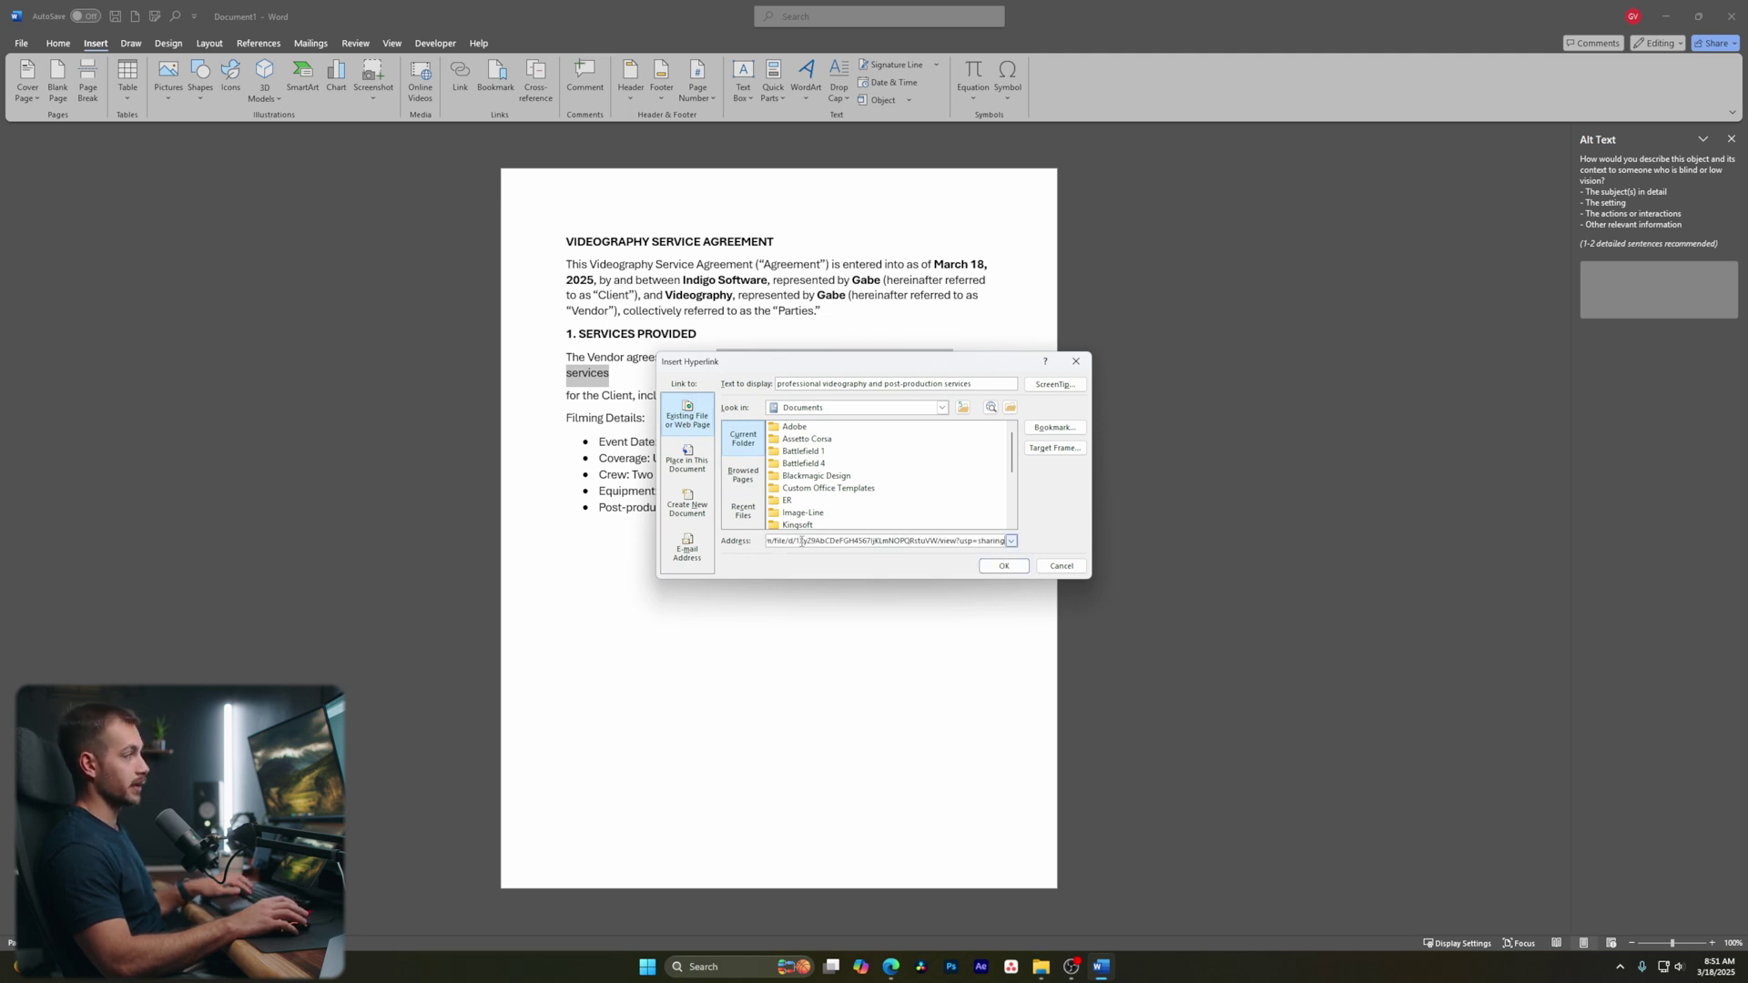
{"action": "left_click", "coordinate": [1003, 566]}
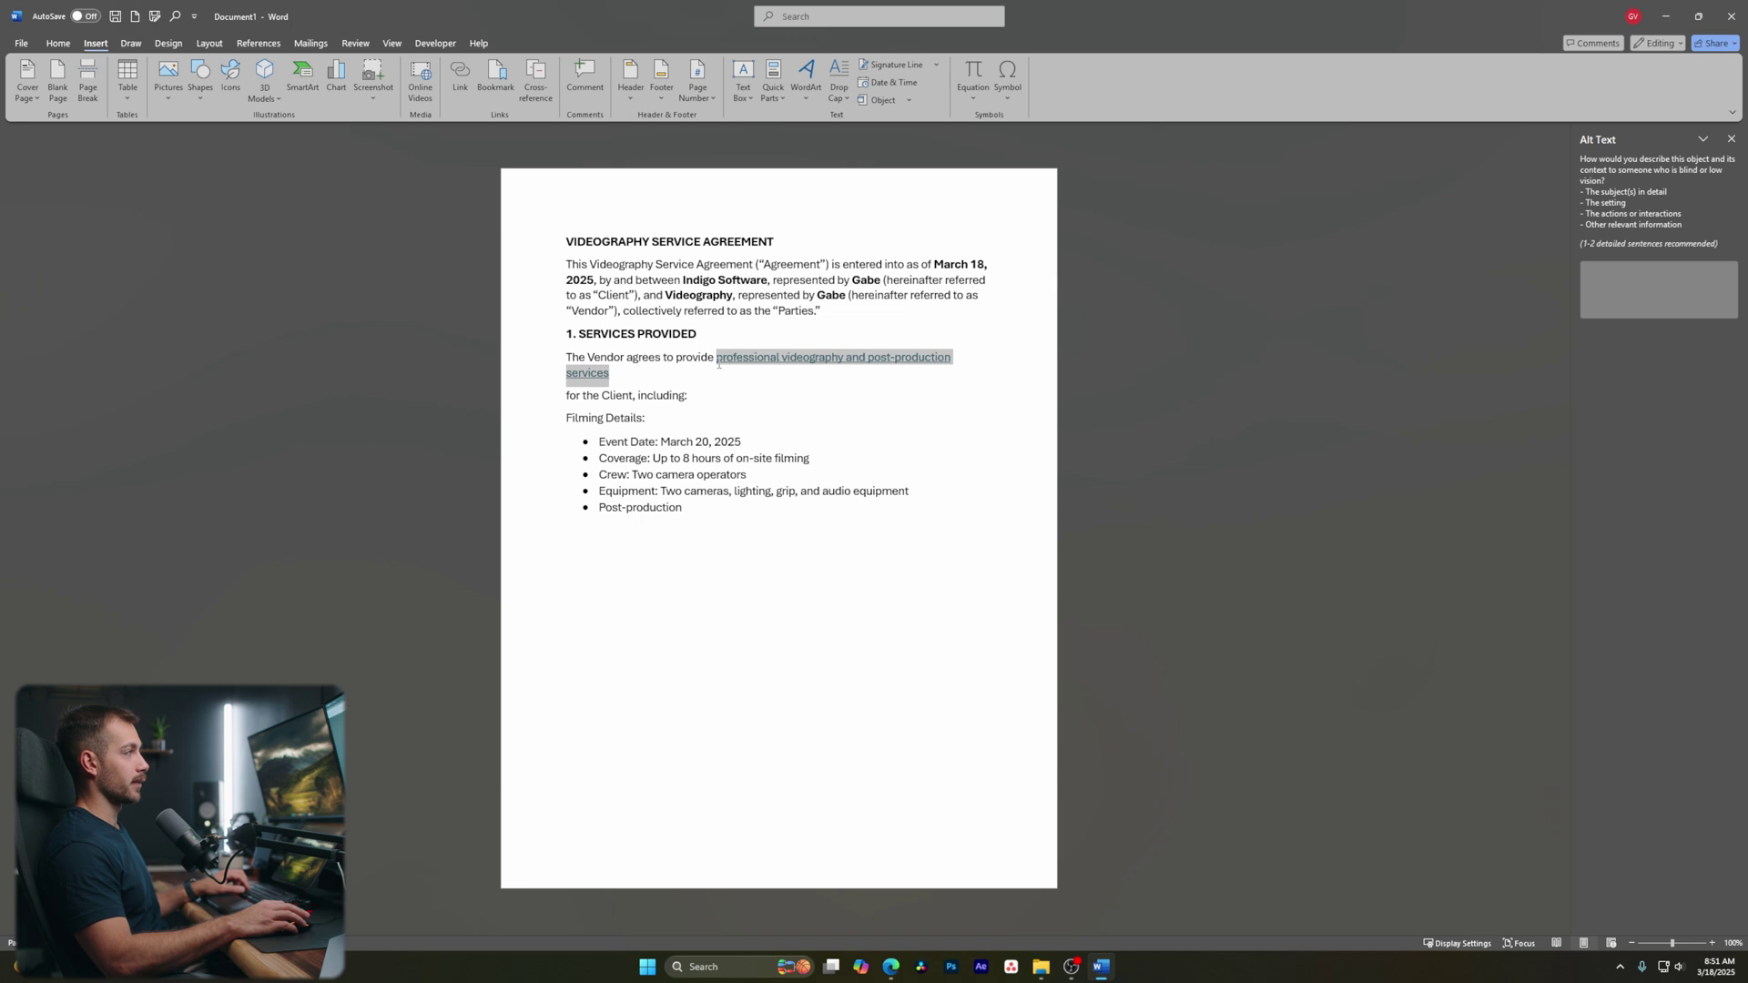
{"action": "key", "text": "ctrl+k"}
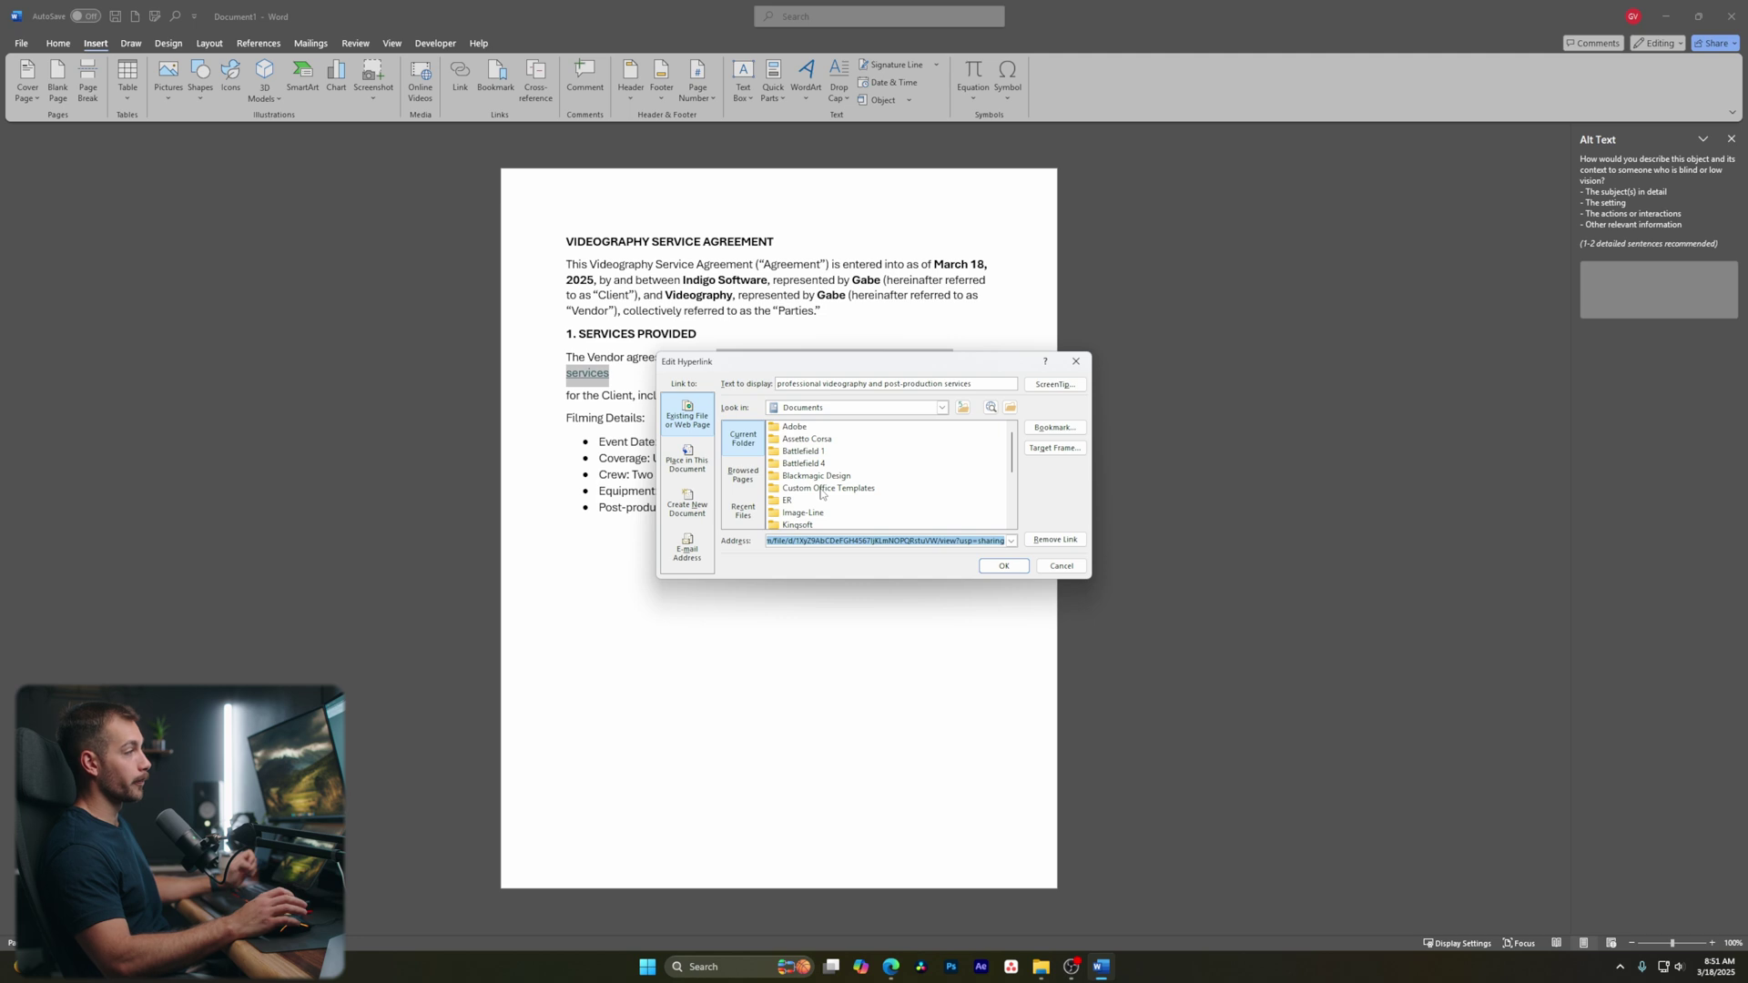
{"action": "left_click", "coordinate": [1061, 565]}
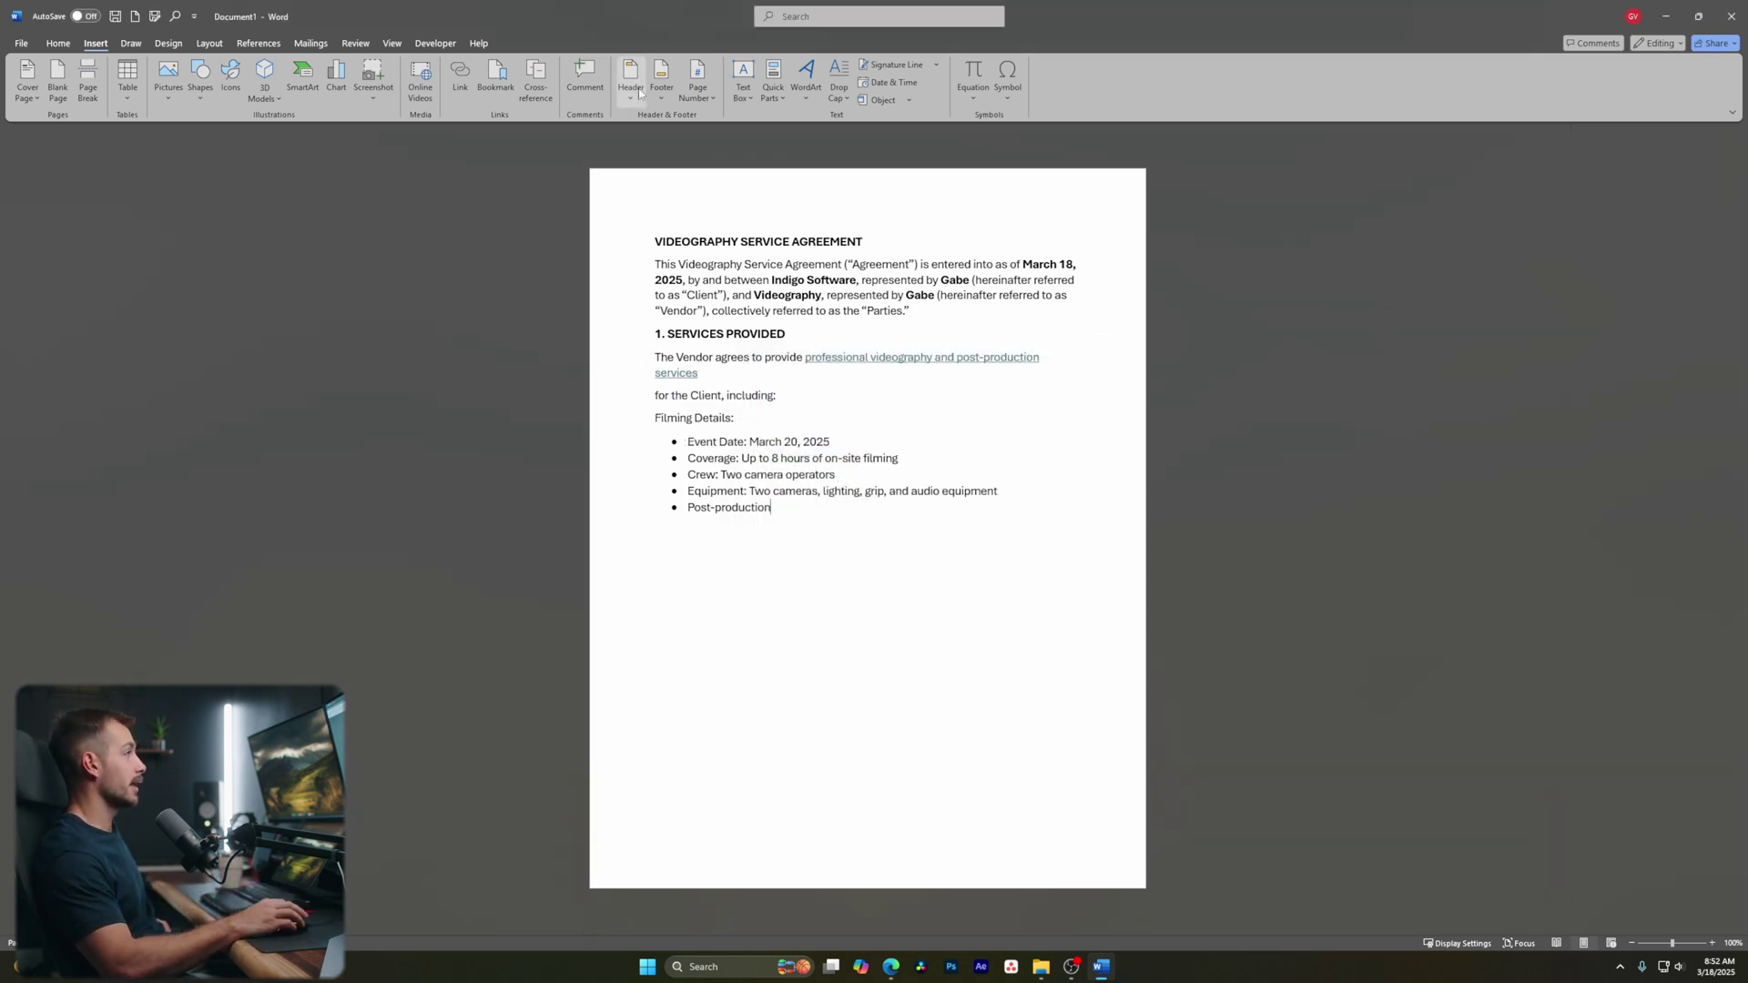
Insert a Plain Number 3 page number at bottom right, close the footer, and select the Coverage text
{"action": "left_click", "coordinate": [700, 97]}
{"action": "mouse_move", "coordinate": [753, 140]}
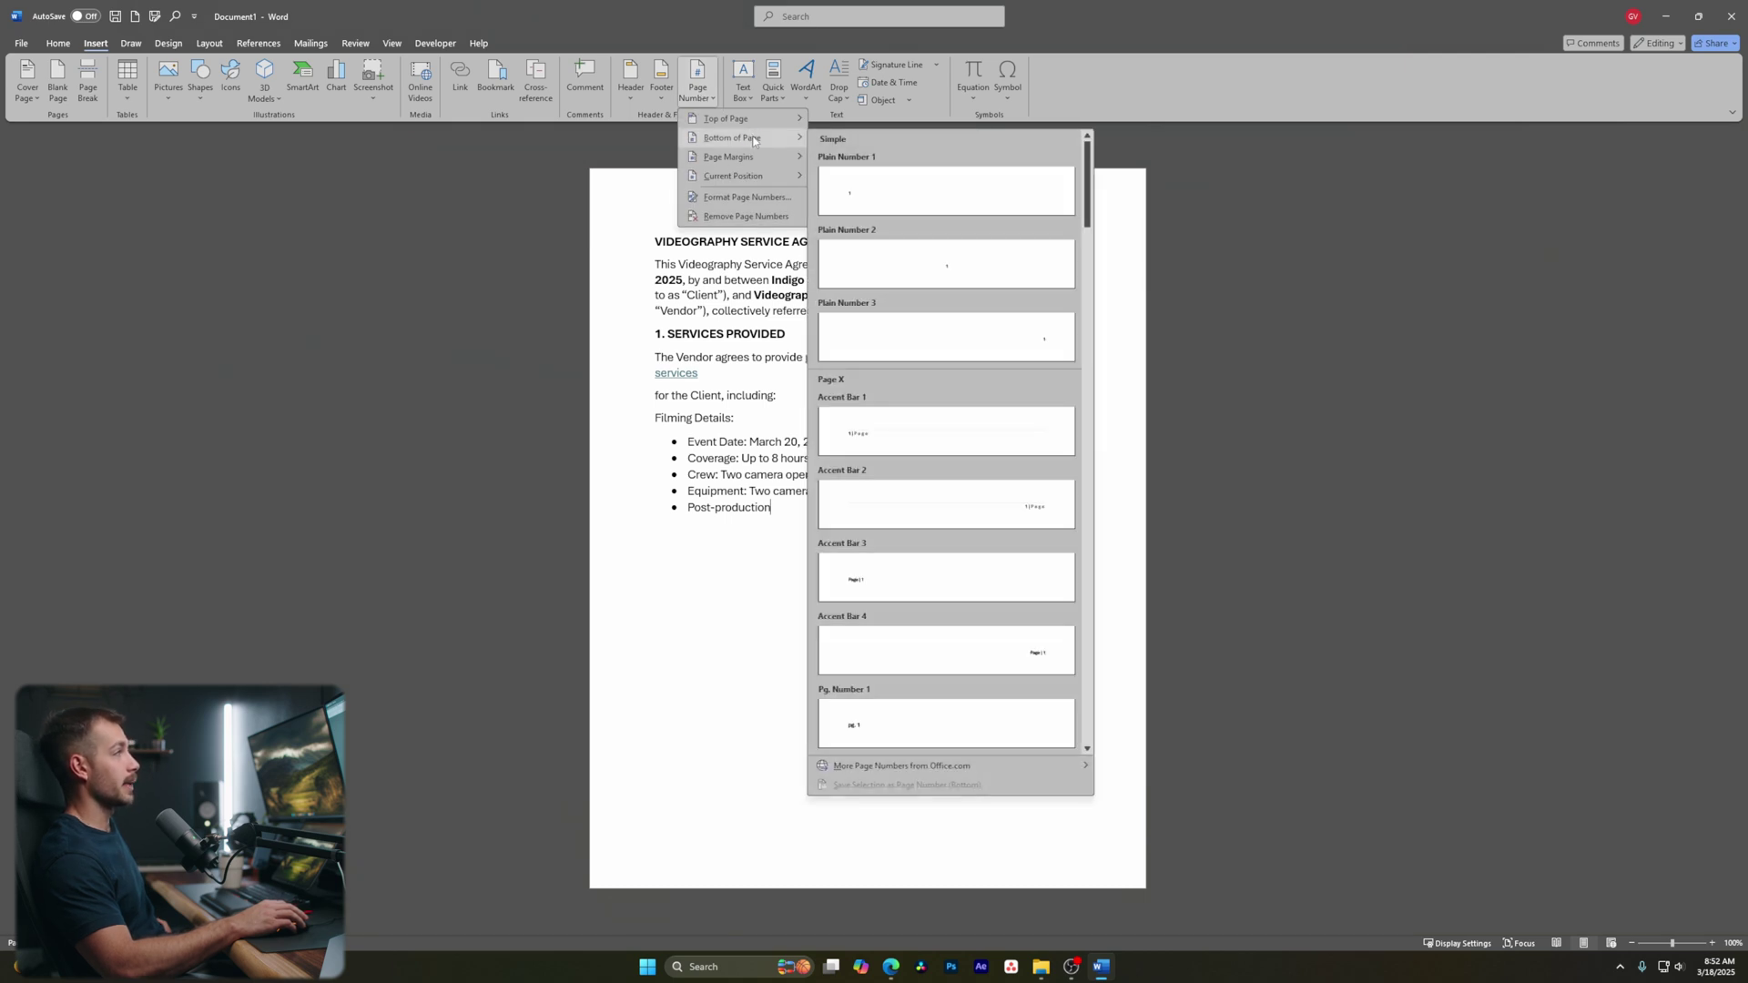
{"action": "left_click", "coordinate": [941, 356]}
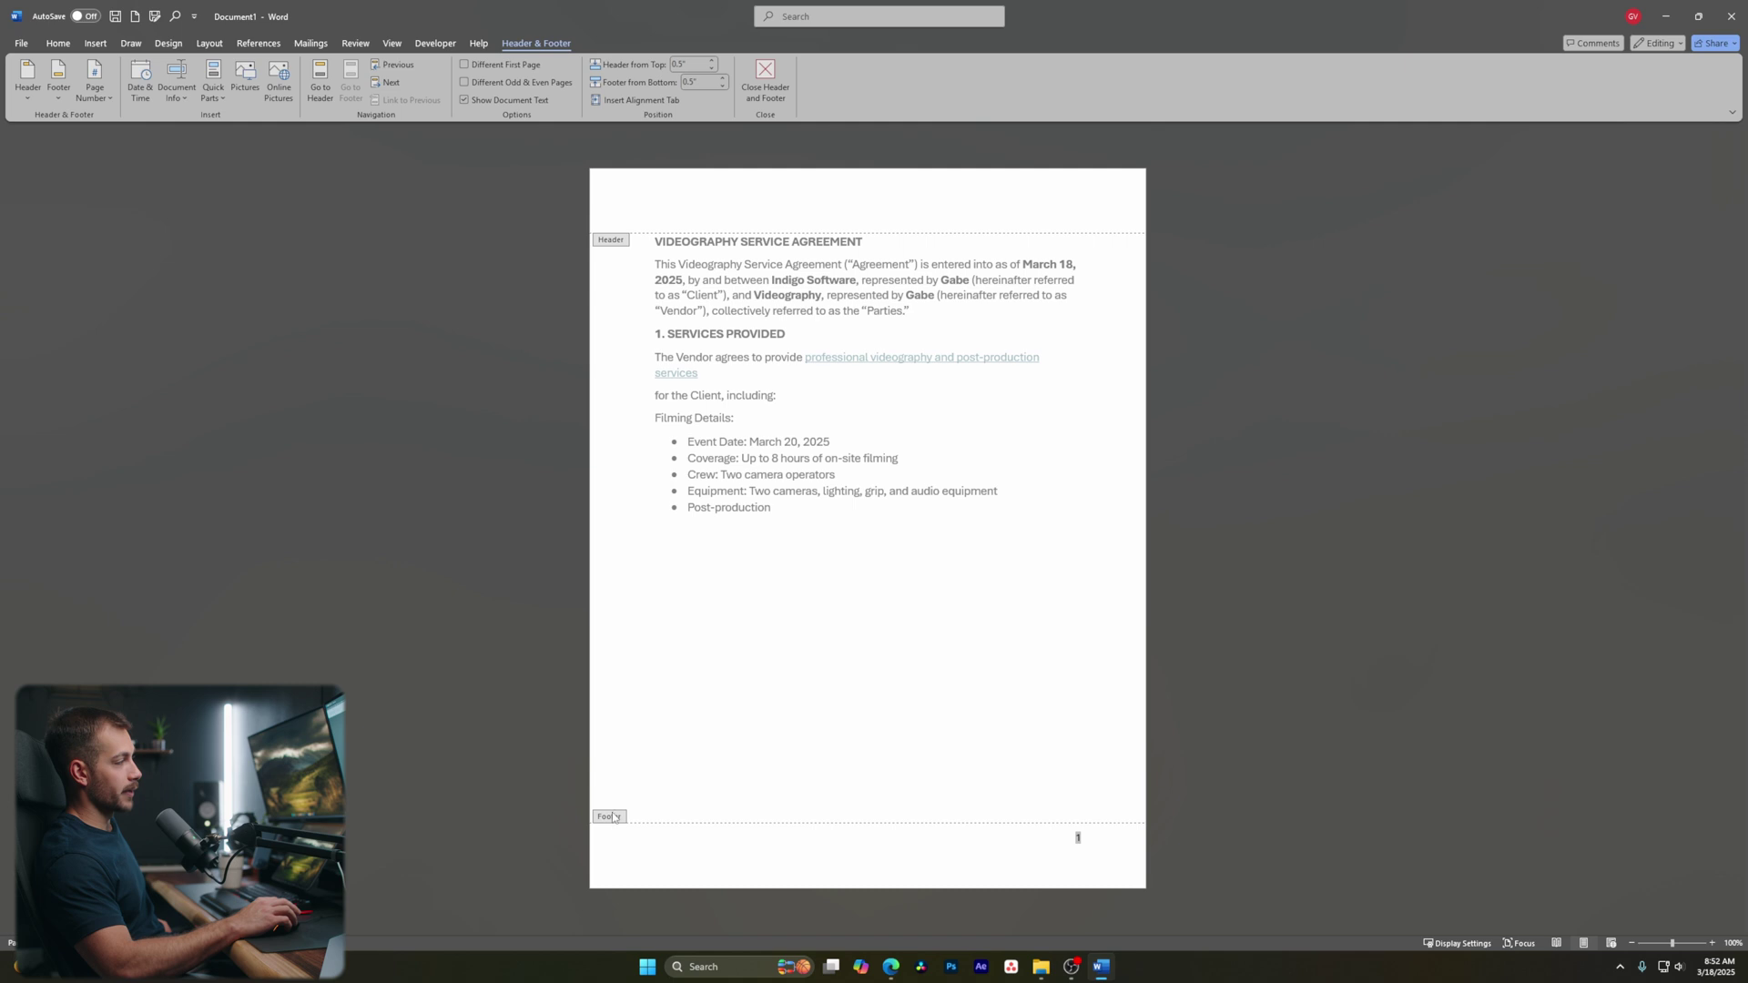
{"action": "left_click", "coordinate": [1087, 844]}
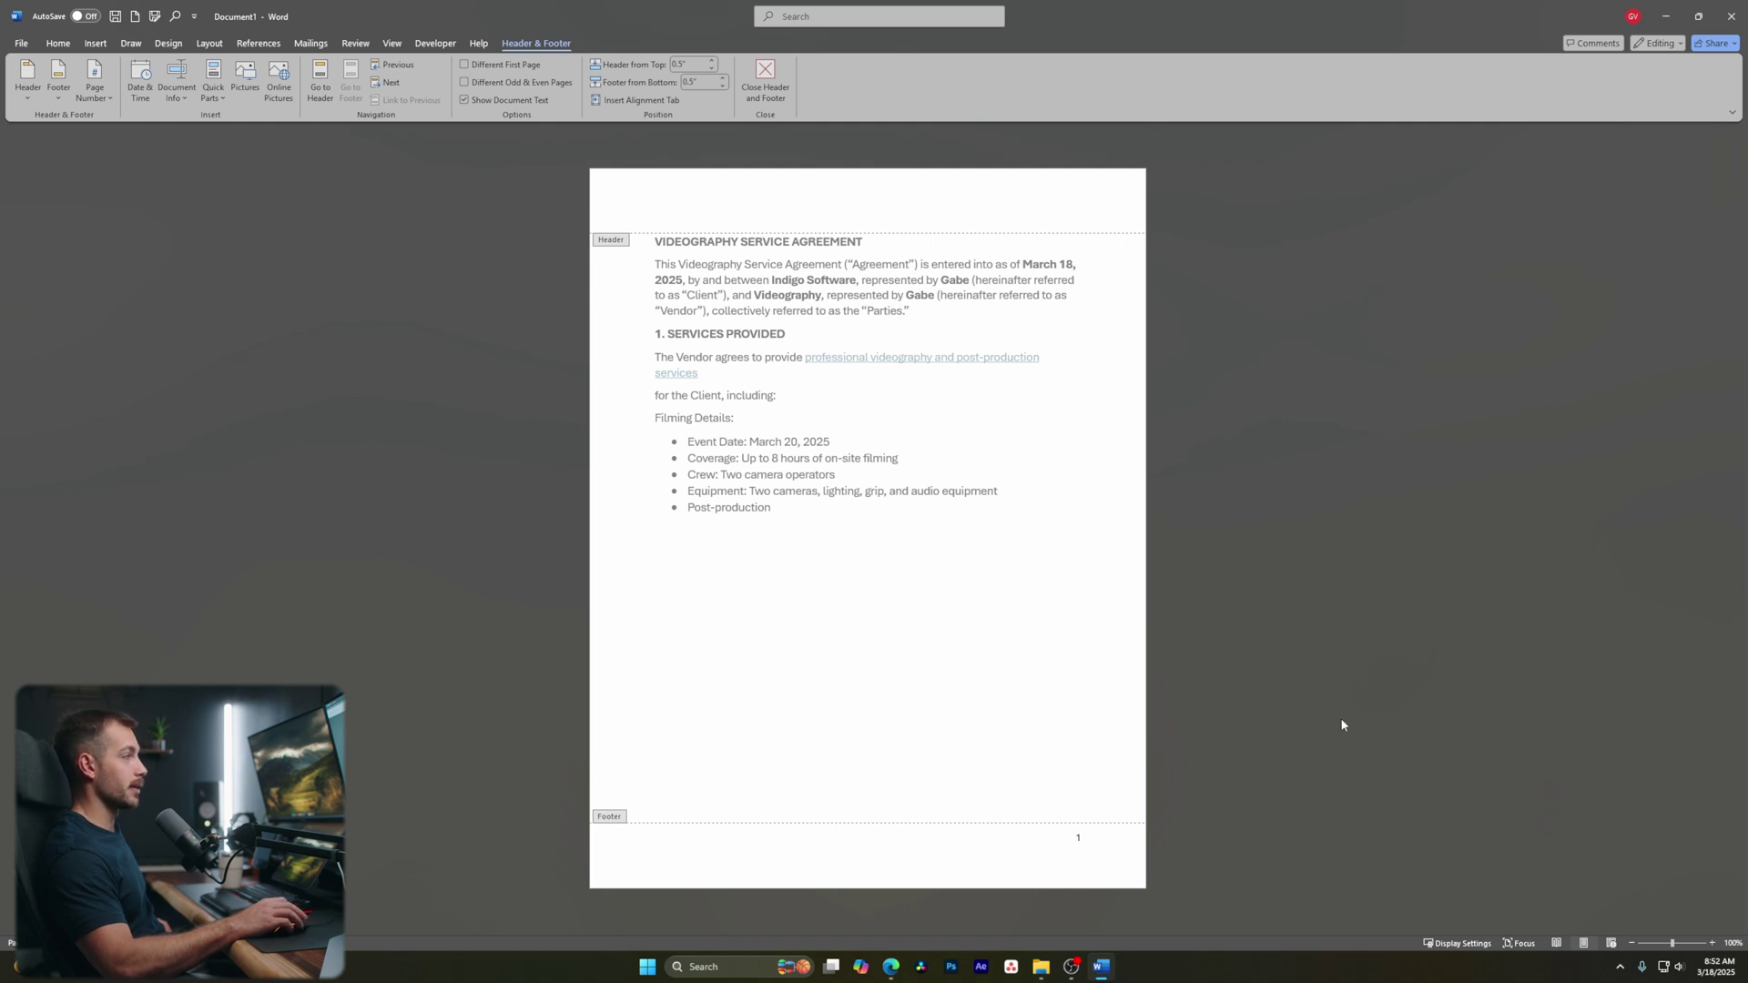
{"action": "double_click", "coordinate": [869, 458]}
{"action": "left_click_drag", "start_coordinate": [902, 461], "coordinate": [741, 462]}
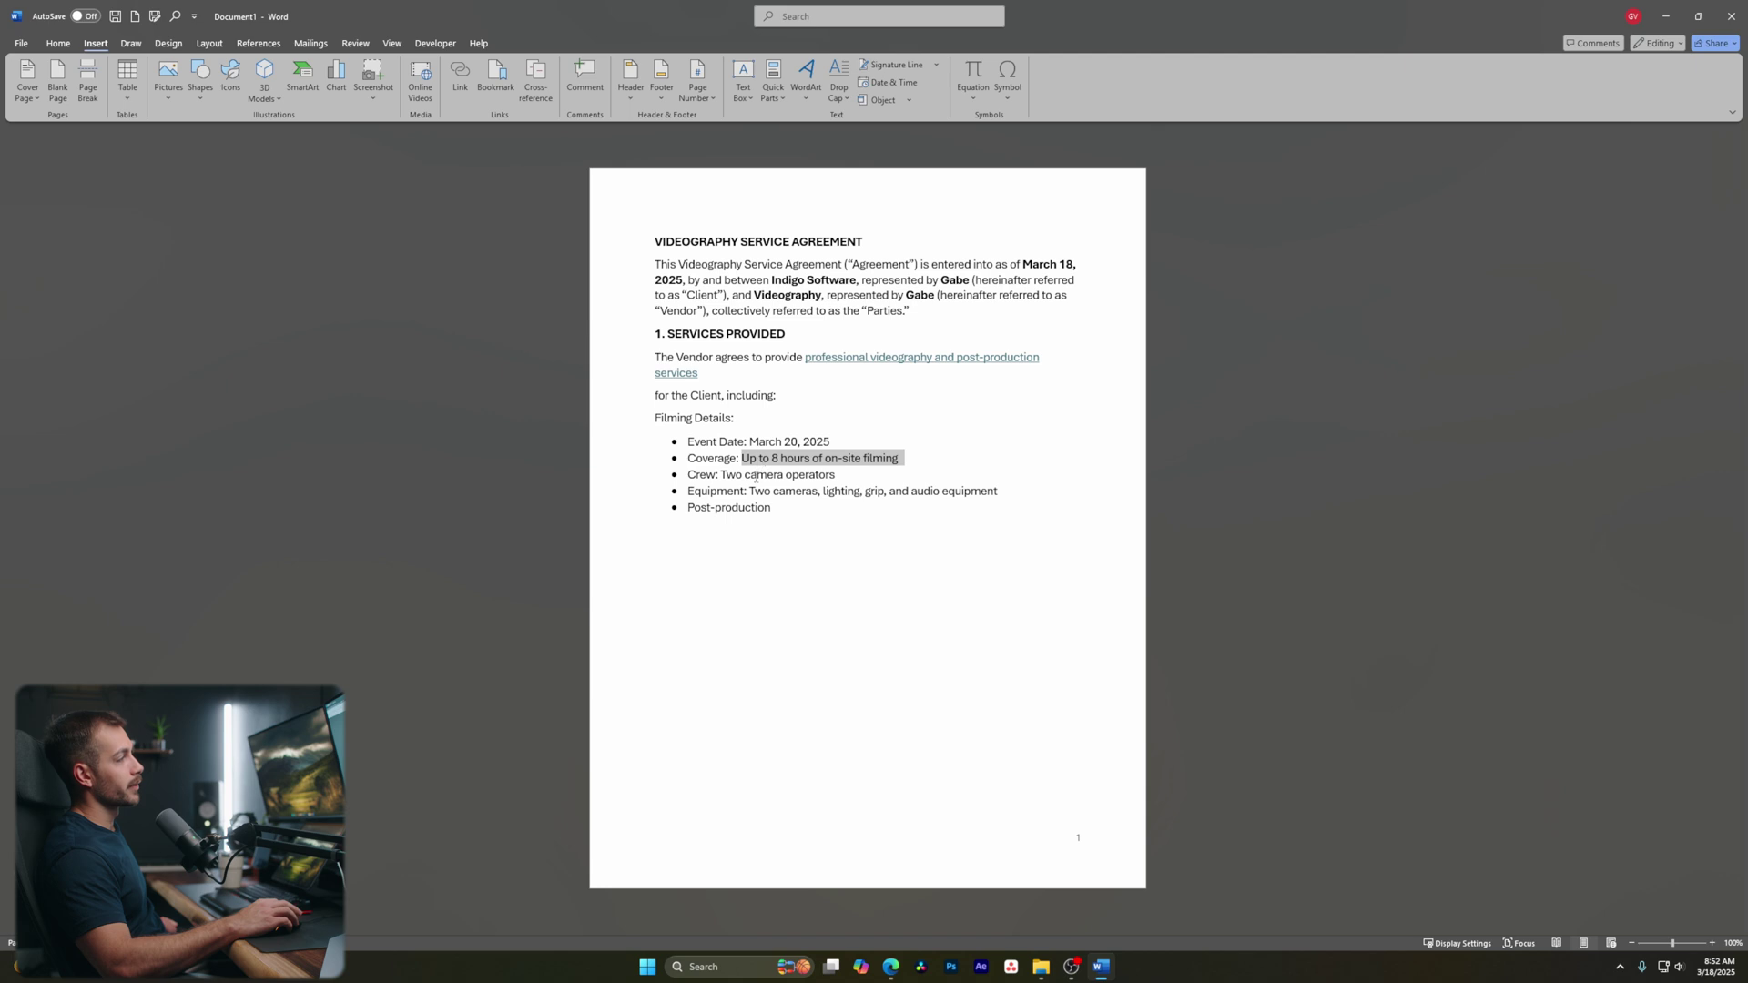
{"action": "left_click", "coordinate": [585, 78]}
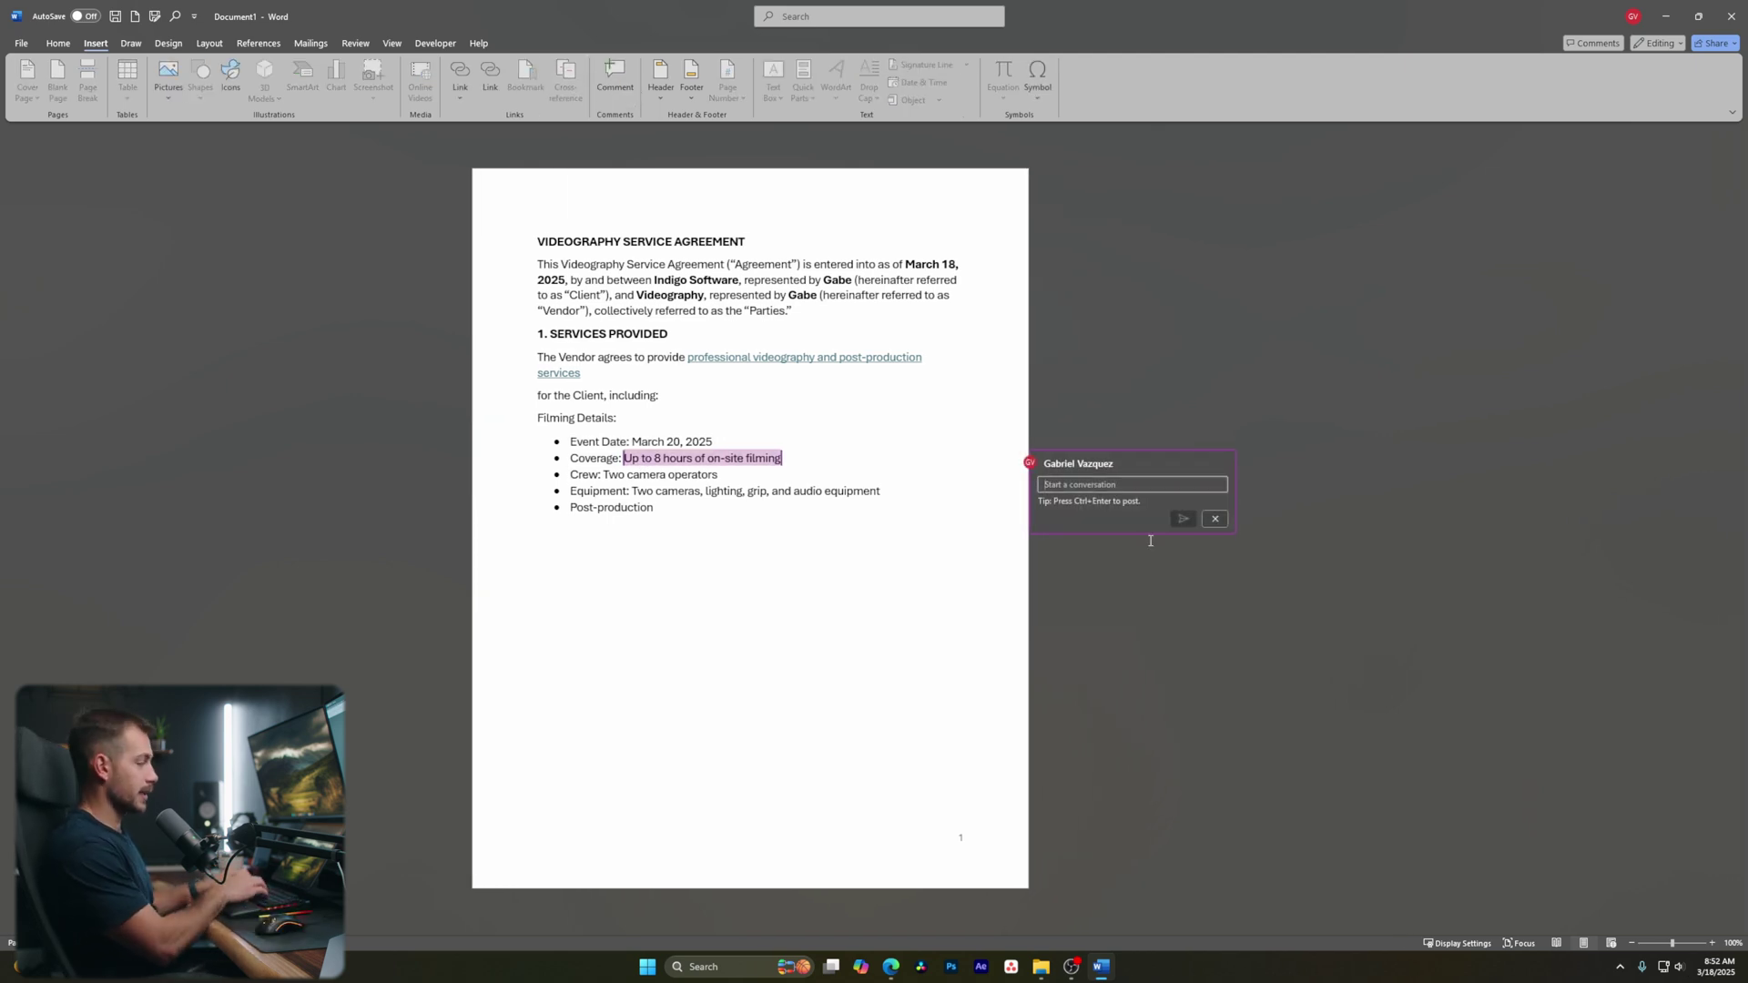
{"action": "type", "text": "We only need 6 hours of coverage"}
{"action": "left_click", "coordinate": [1183, 520]}
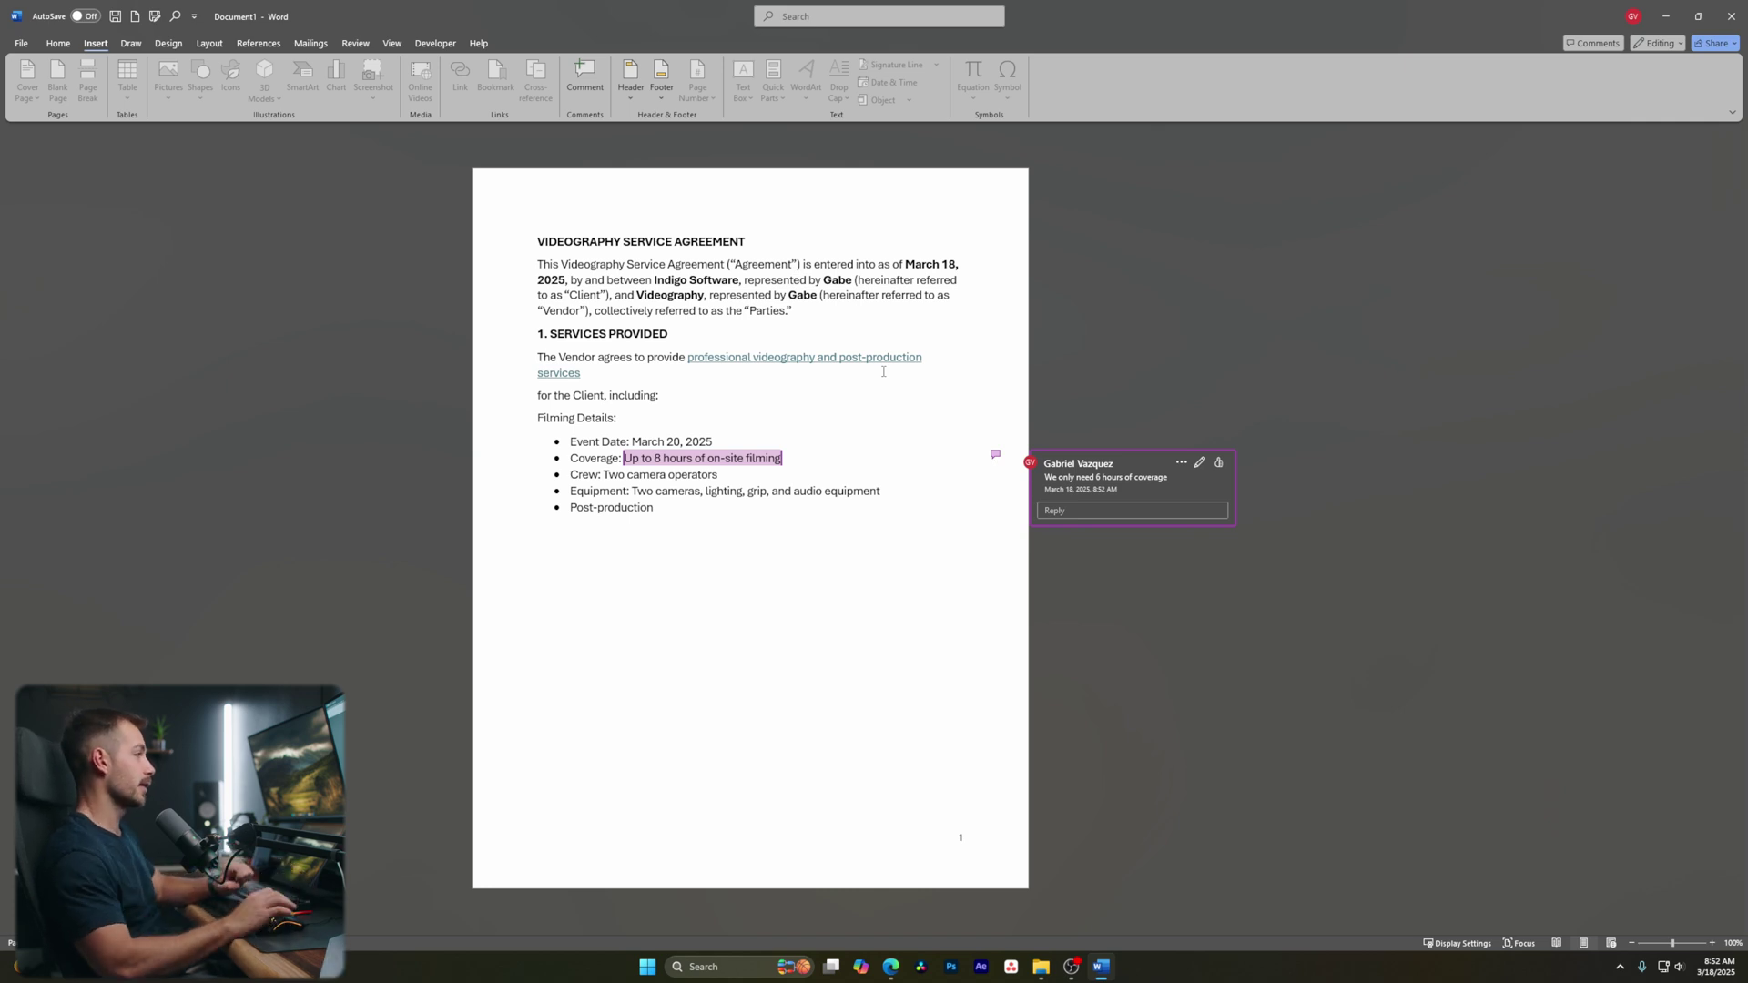
{"action": "left_click", "coordinate": [727, 529]}
{"action": "left_click", "coordinate": [1102, 482]}
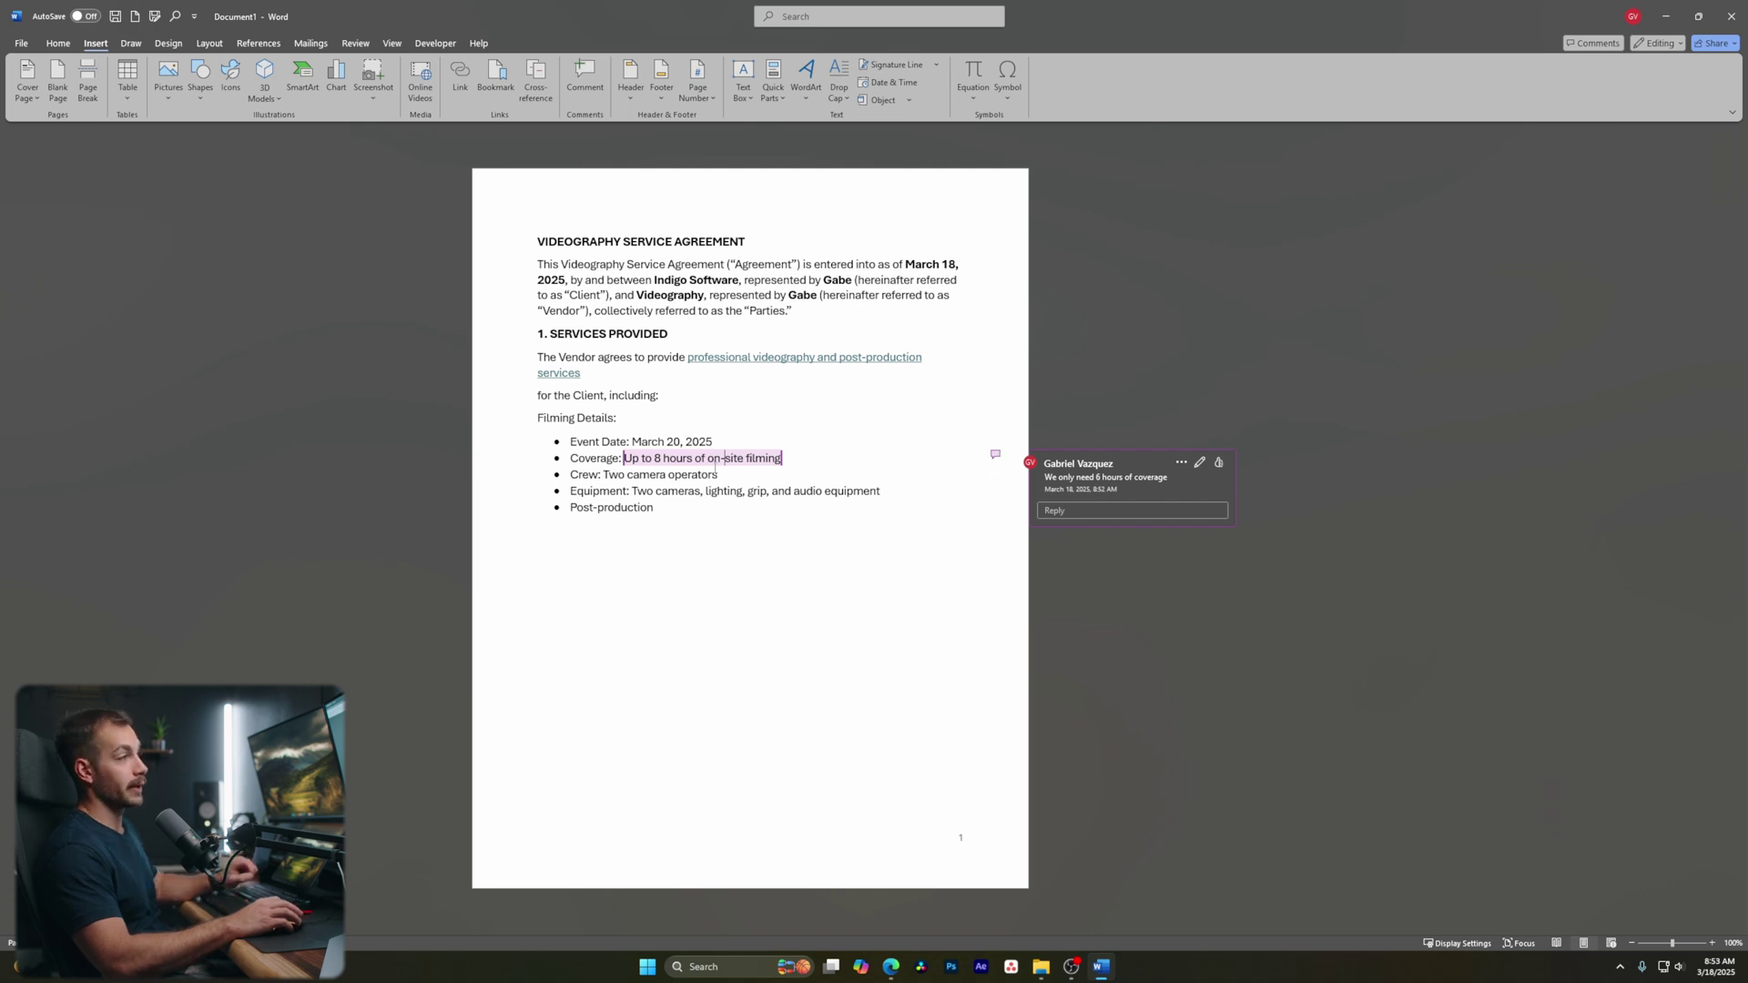
{"action": "left_click", "coordinate": [1218, 464]}
{"action": "left_click", "coordinate": [1171, 462]}
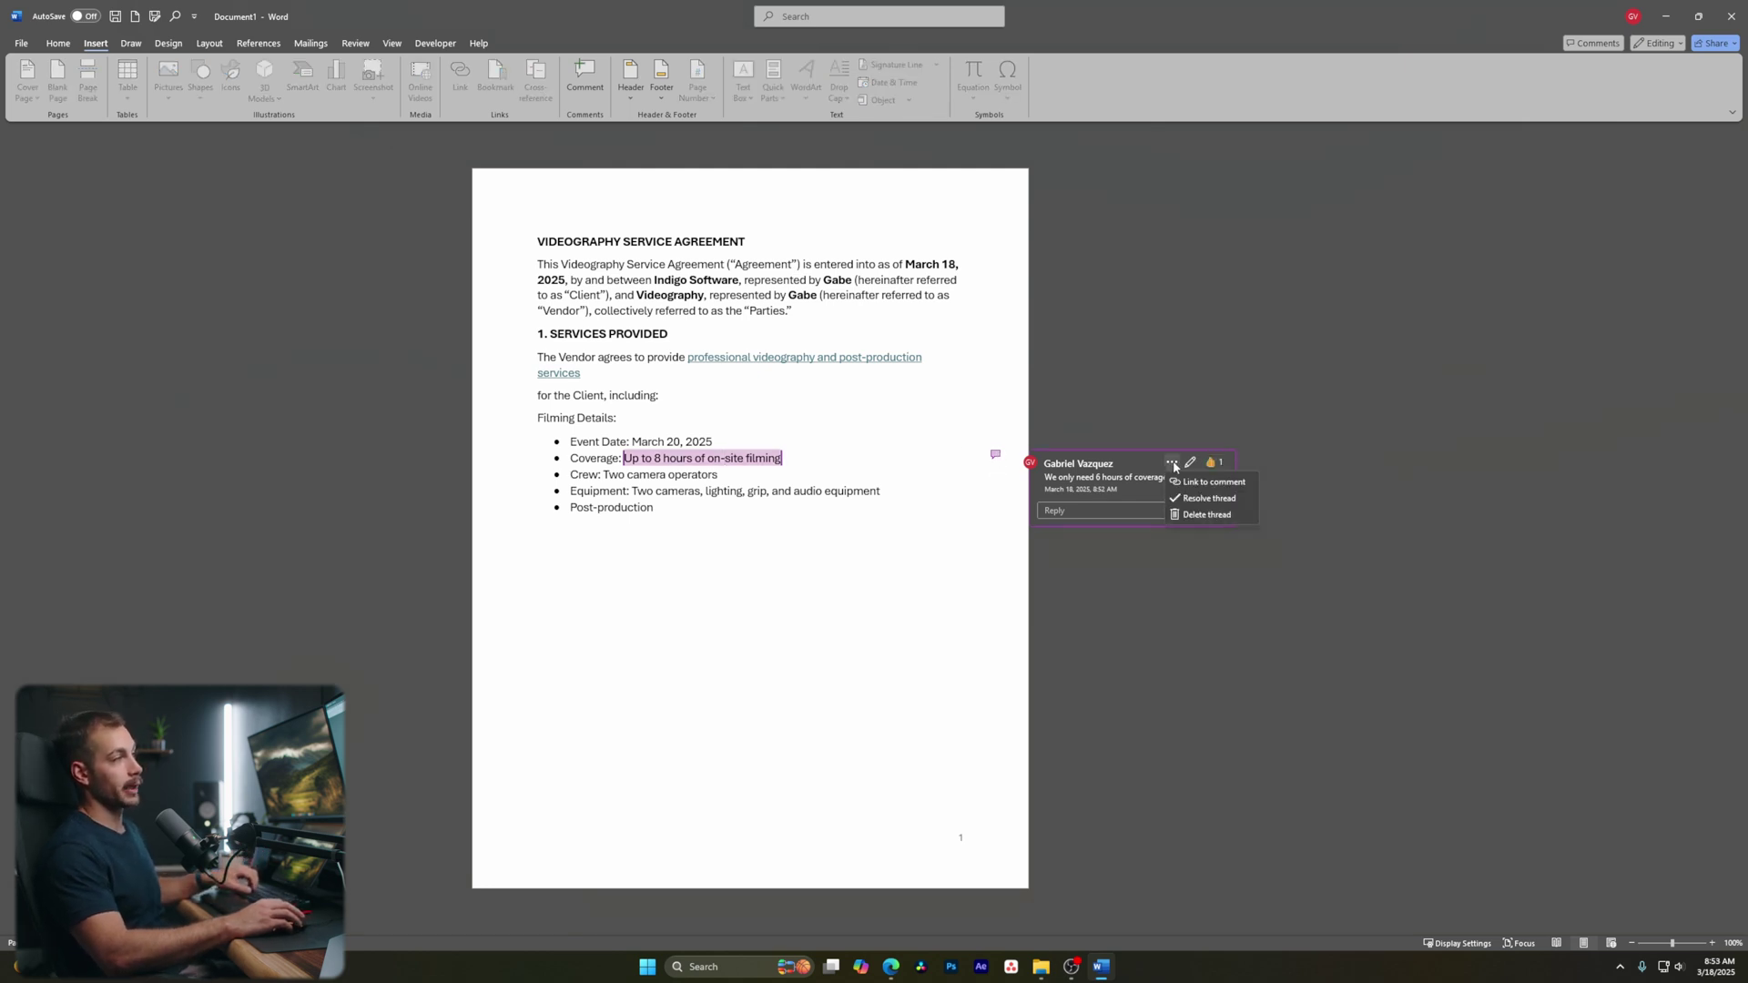
{"action": "left_click", "coordinate": [1207, 515]}
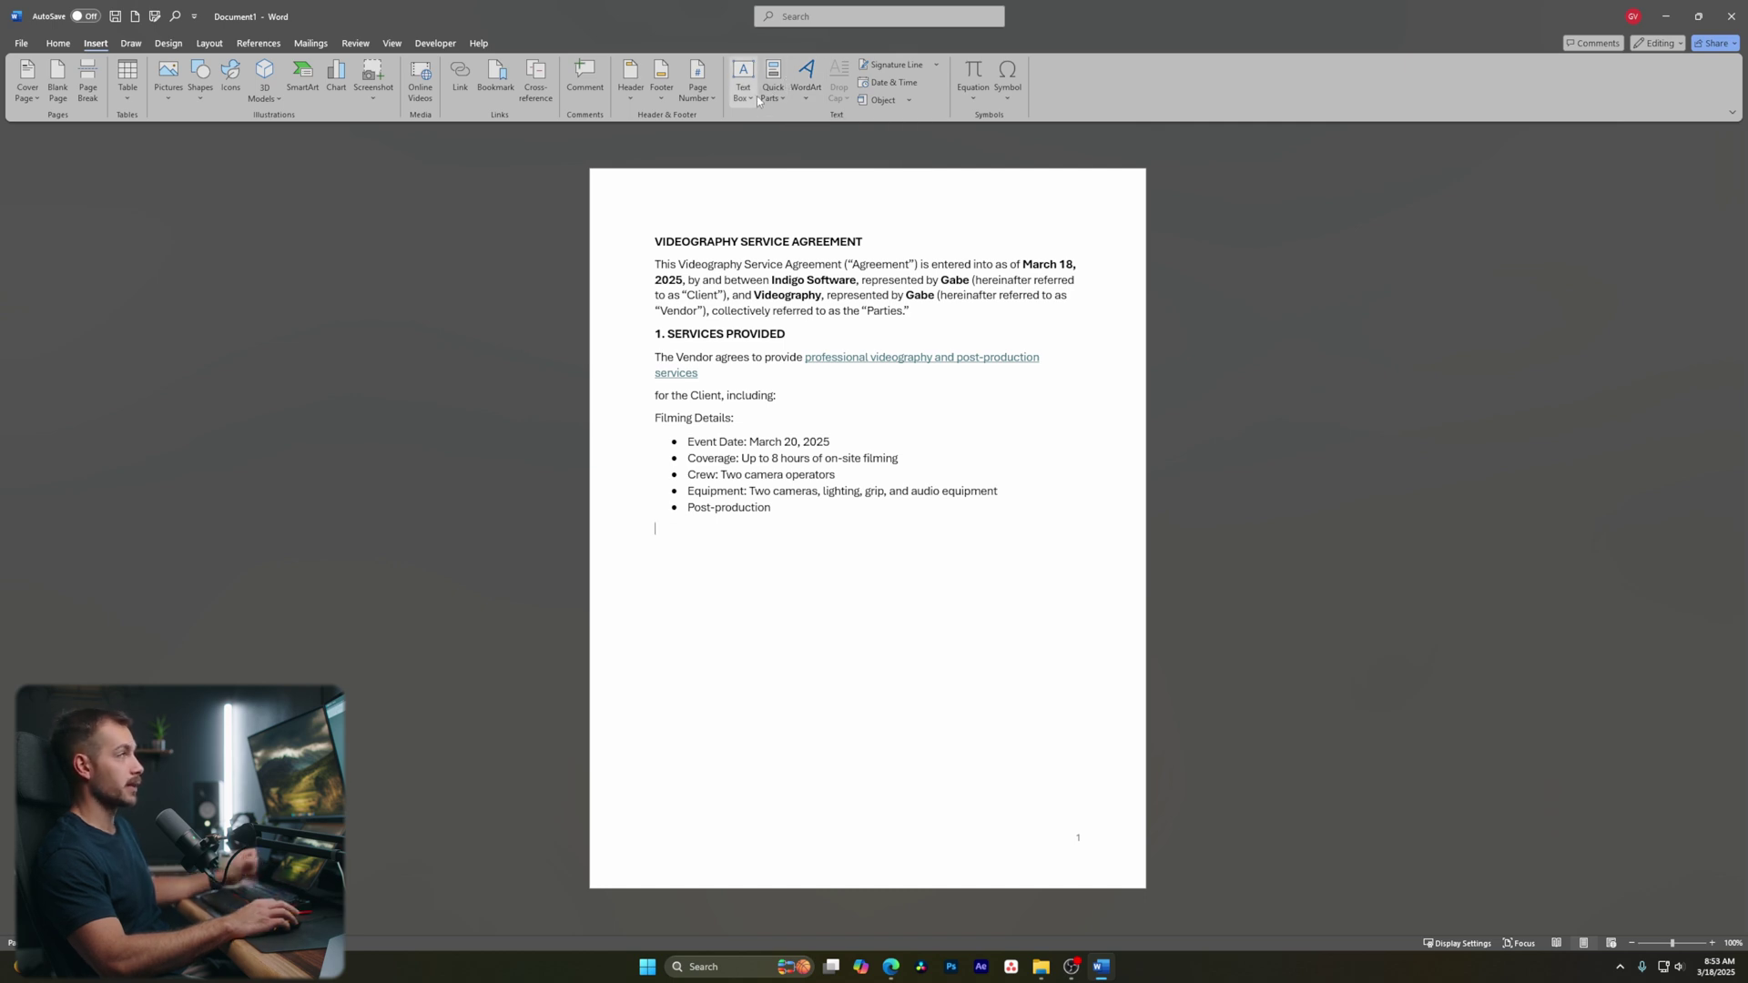
Browse the Quick Parts and Text Box galleries without inserting anything
{"action": "left_click", "coordinate": [779, 91]}
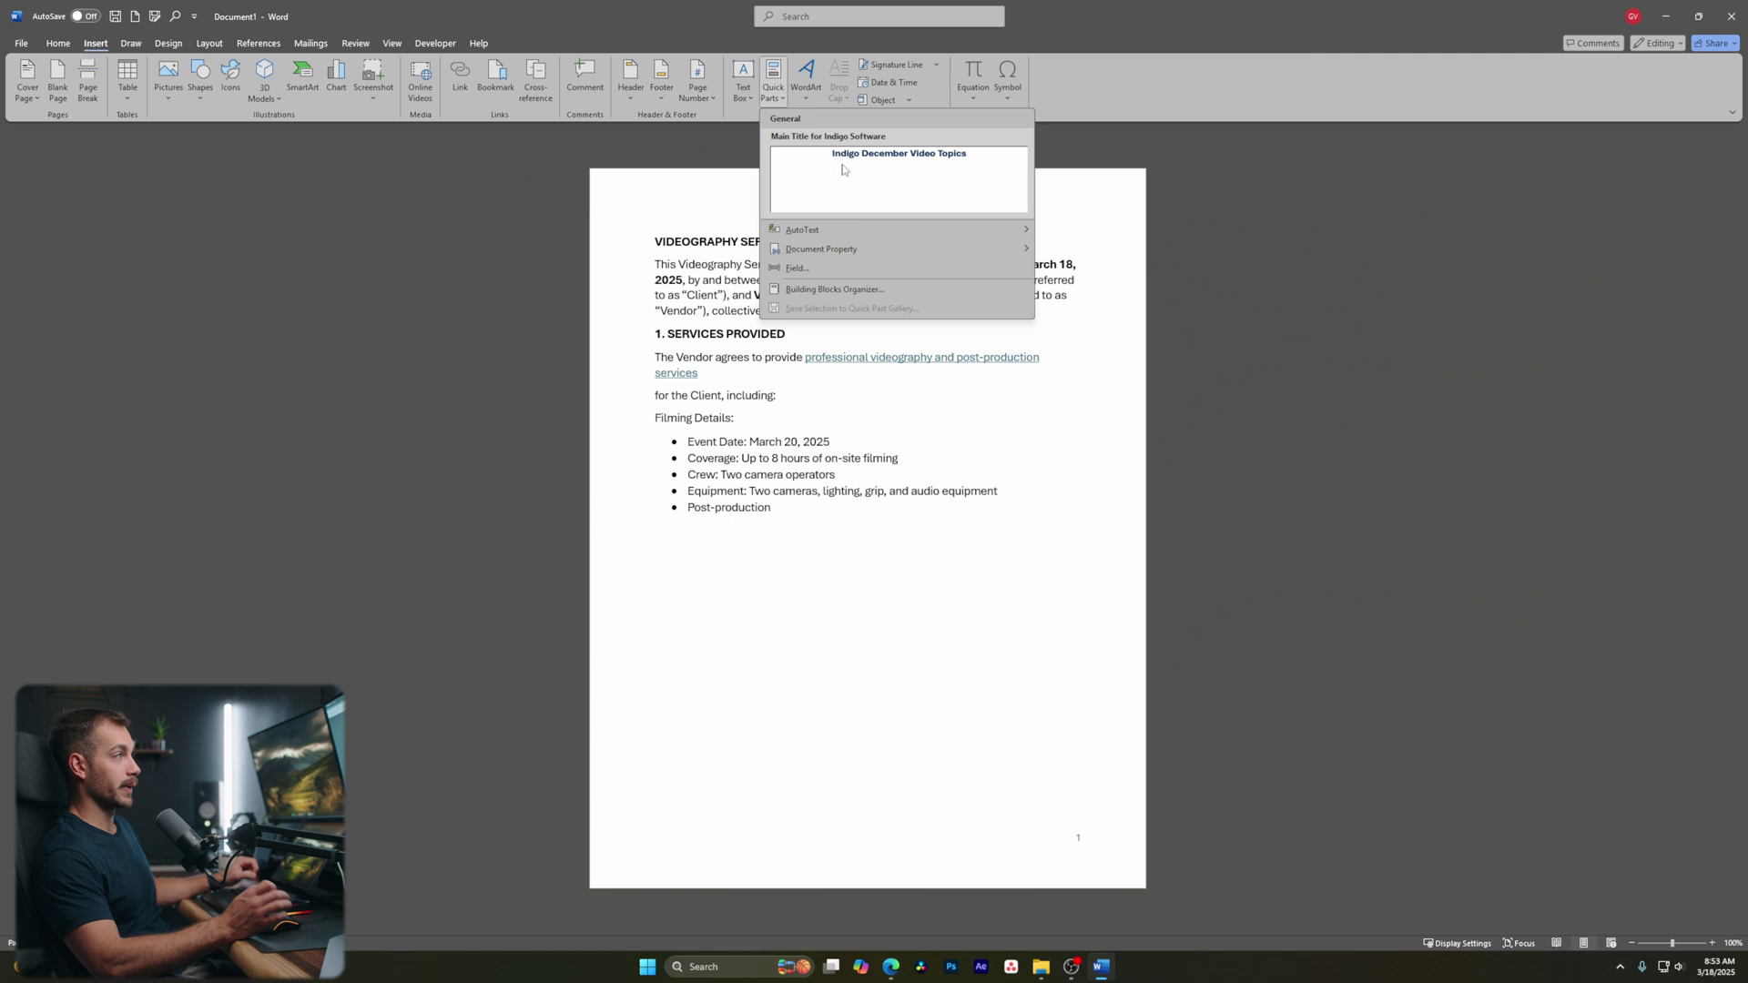
{"action": "left_click", "coordinate": [740, 95]}
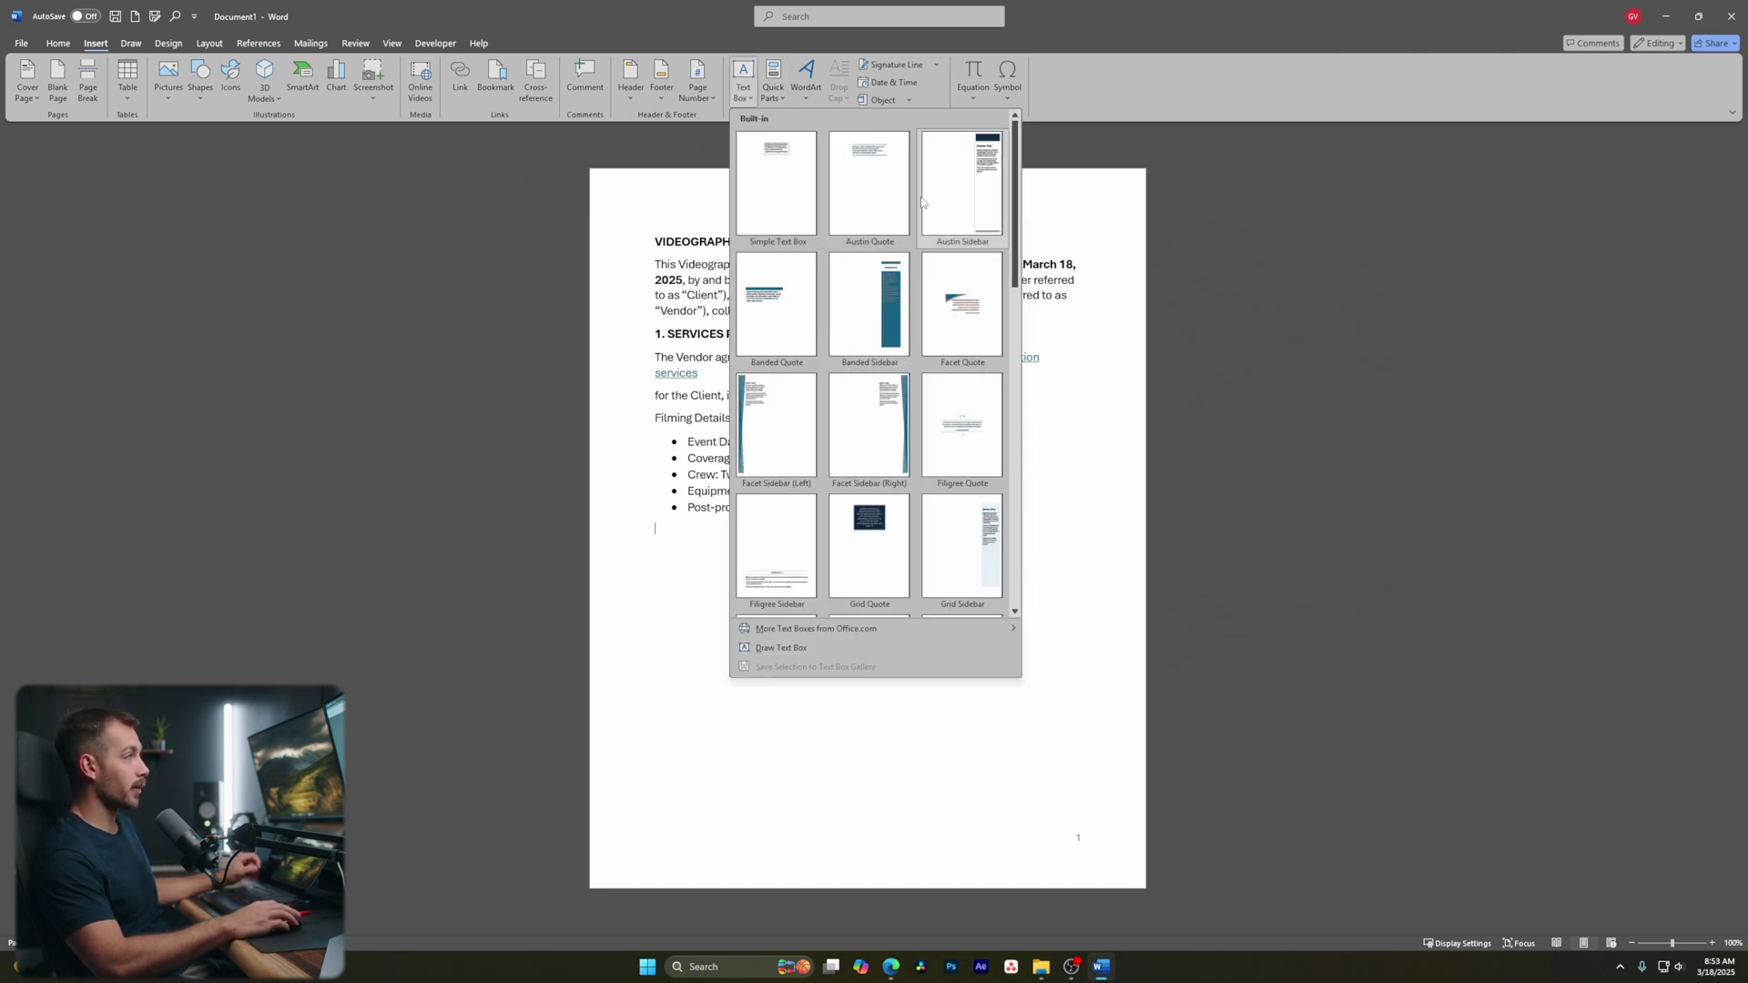
{"action": "left_click", "coordinate": [773, 91]}
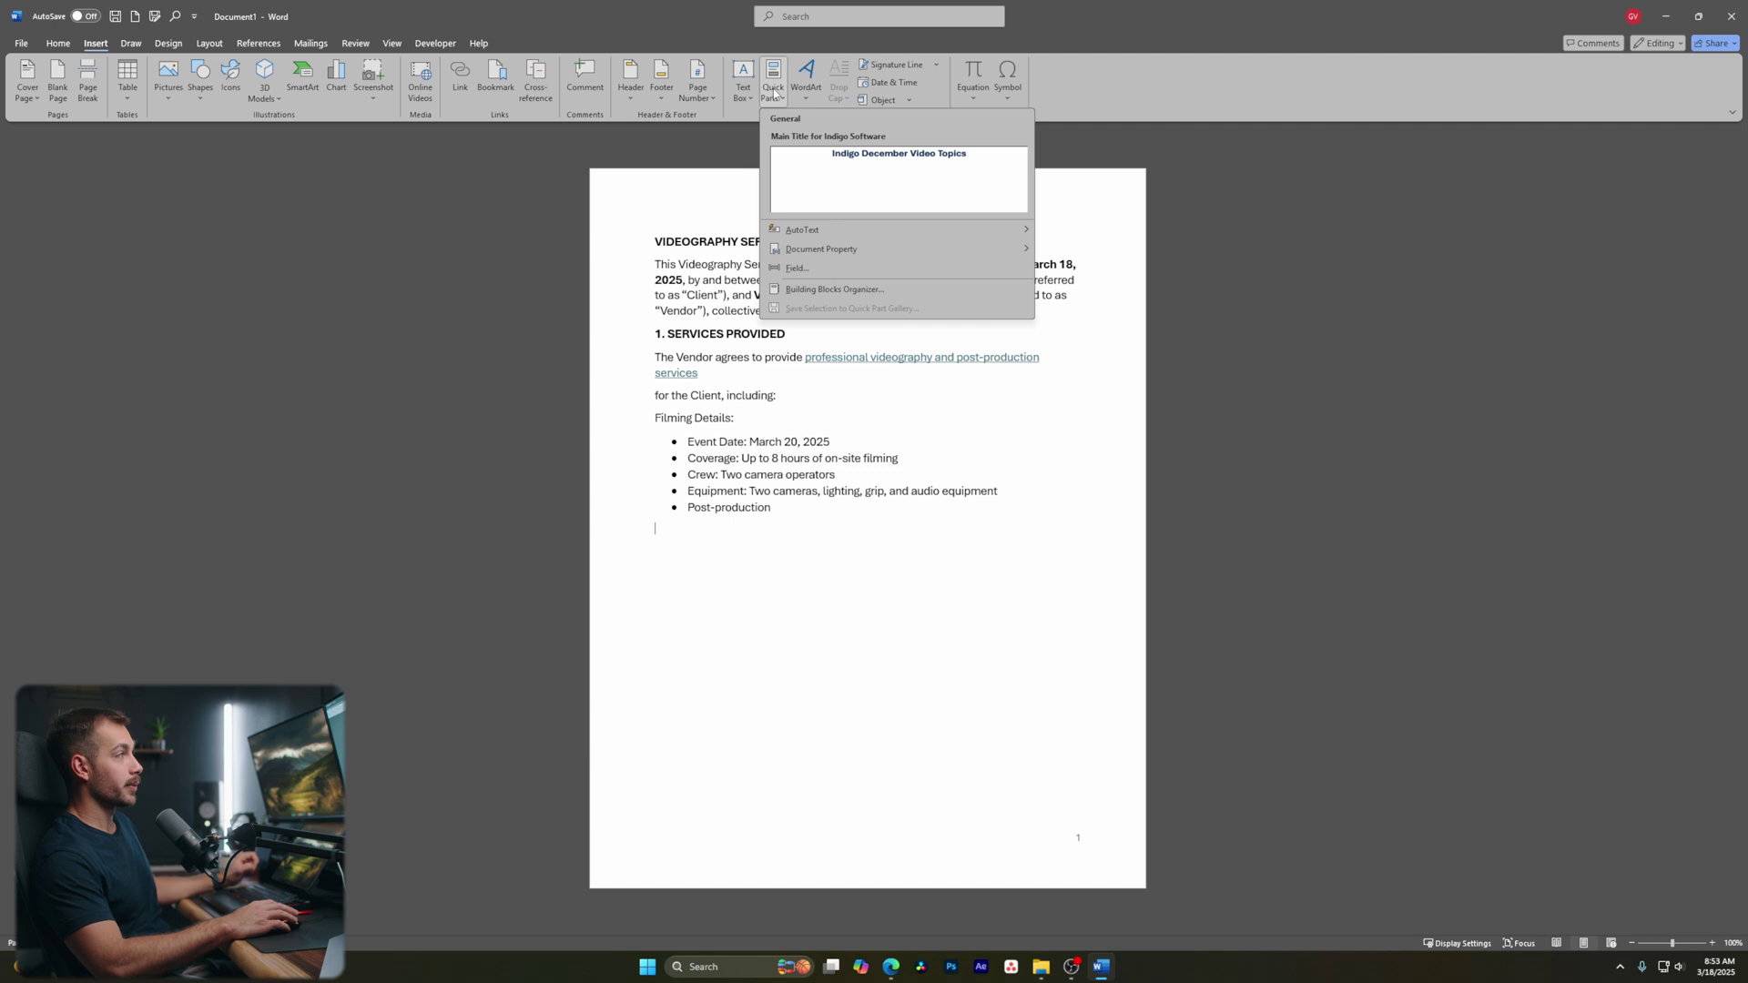
{"action": "left_click", "coordinate": [689, 236]}
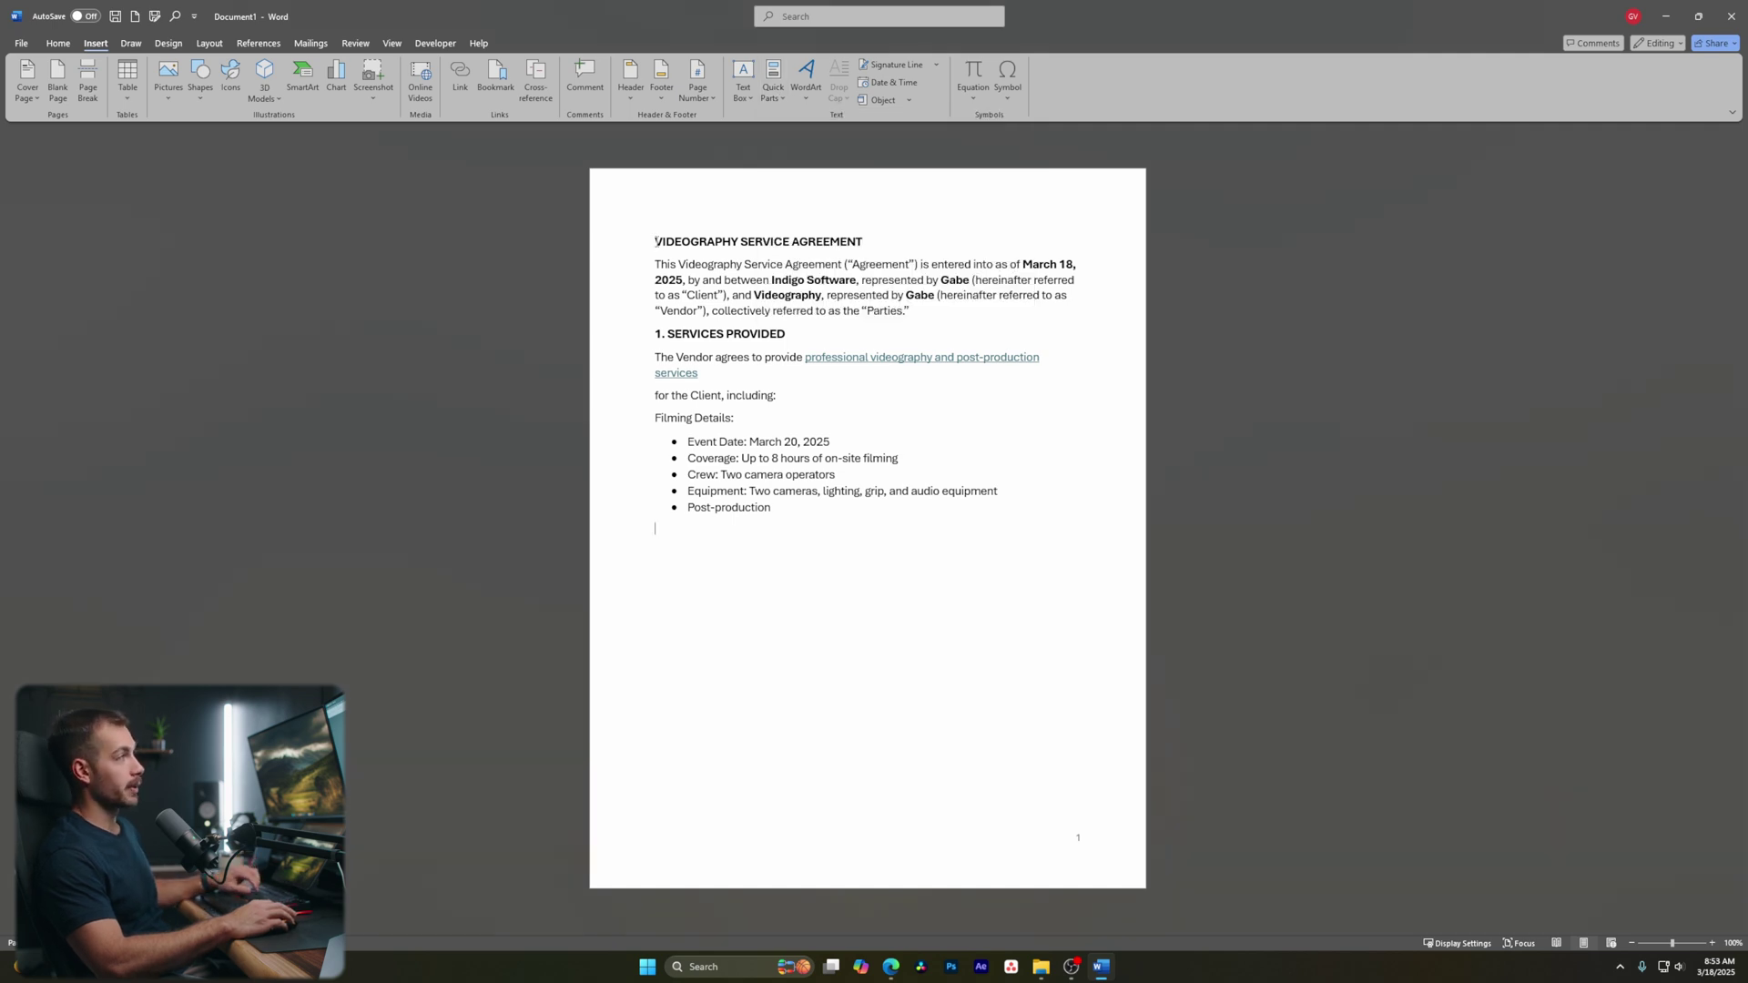
Save the title VIDEOGRAPHY SERVICE AGREEMENT to the Quick Part Gallery as 'SERVICE AGREEMENT'
{"action": "left_click_drag", "start_coordinate": [656, 241], "coordinate": [869, 243]}
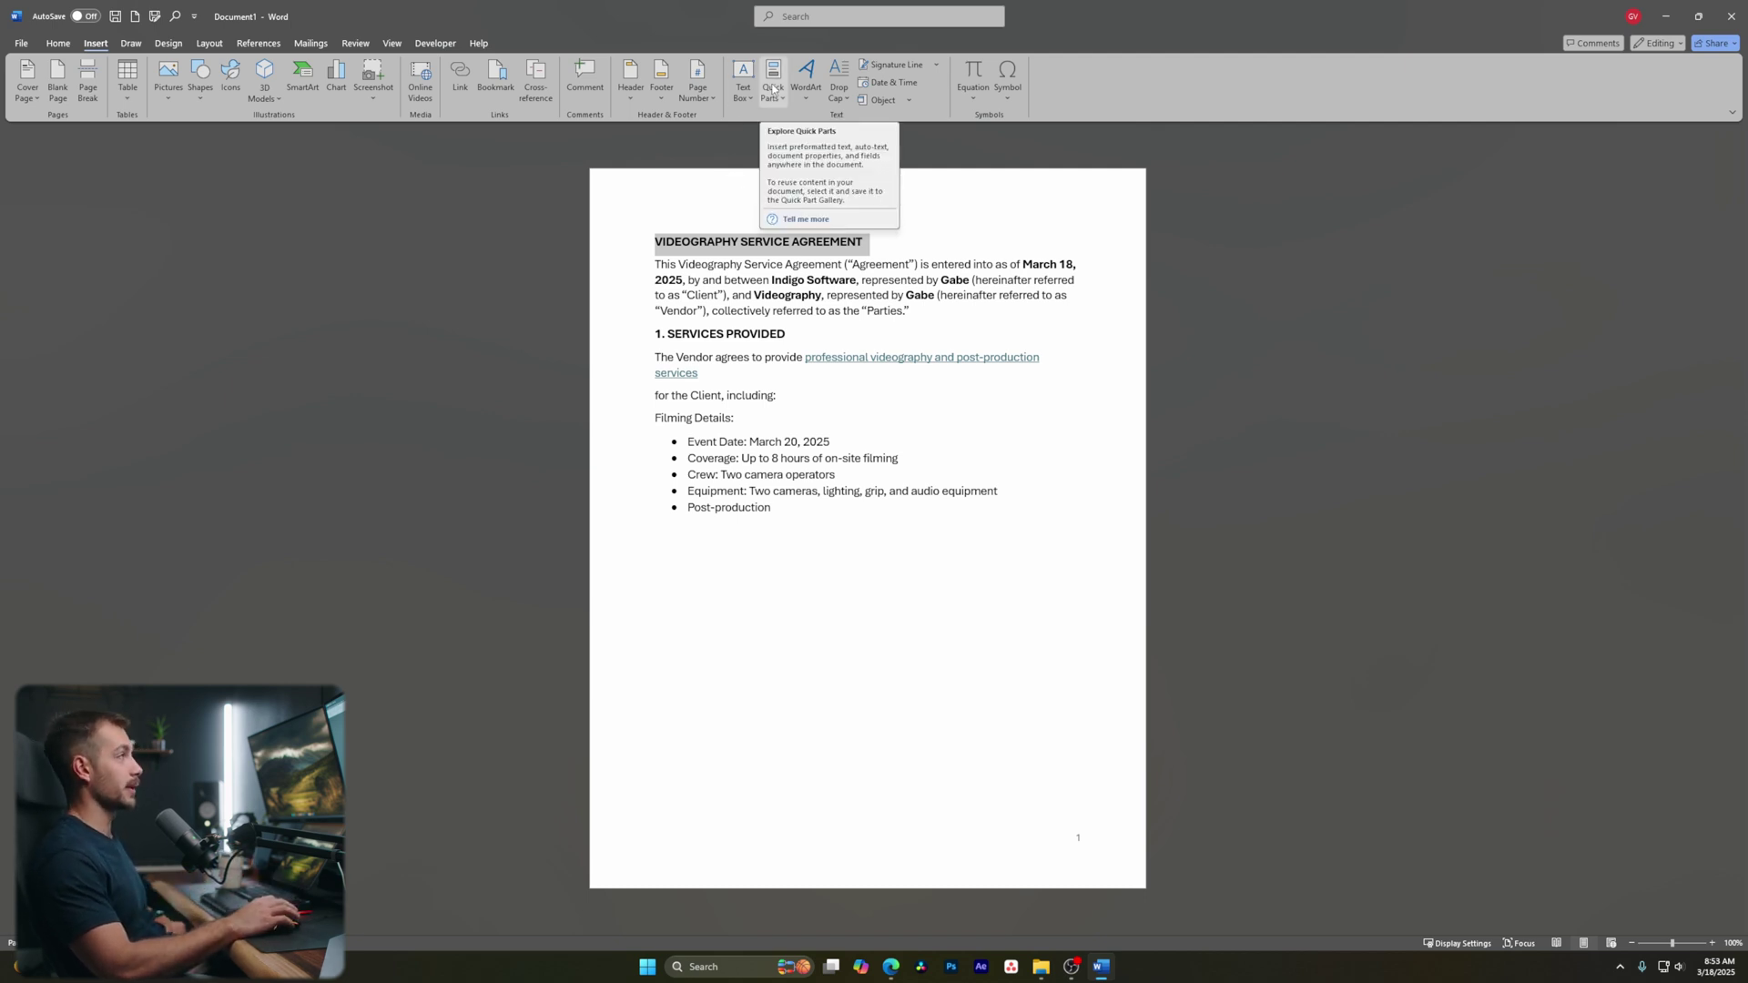
{"action": "left_click", "coordinate": [773, 88]}
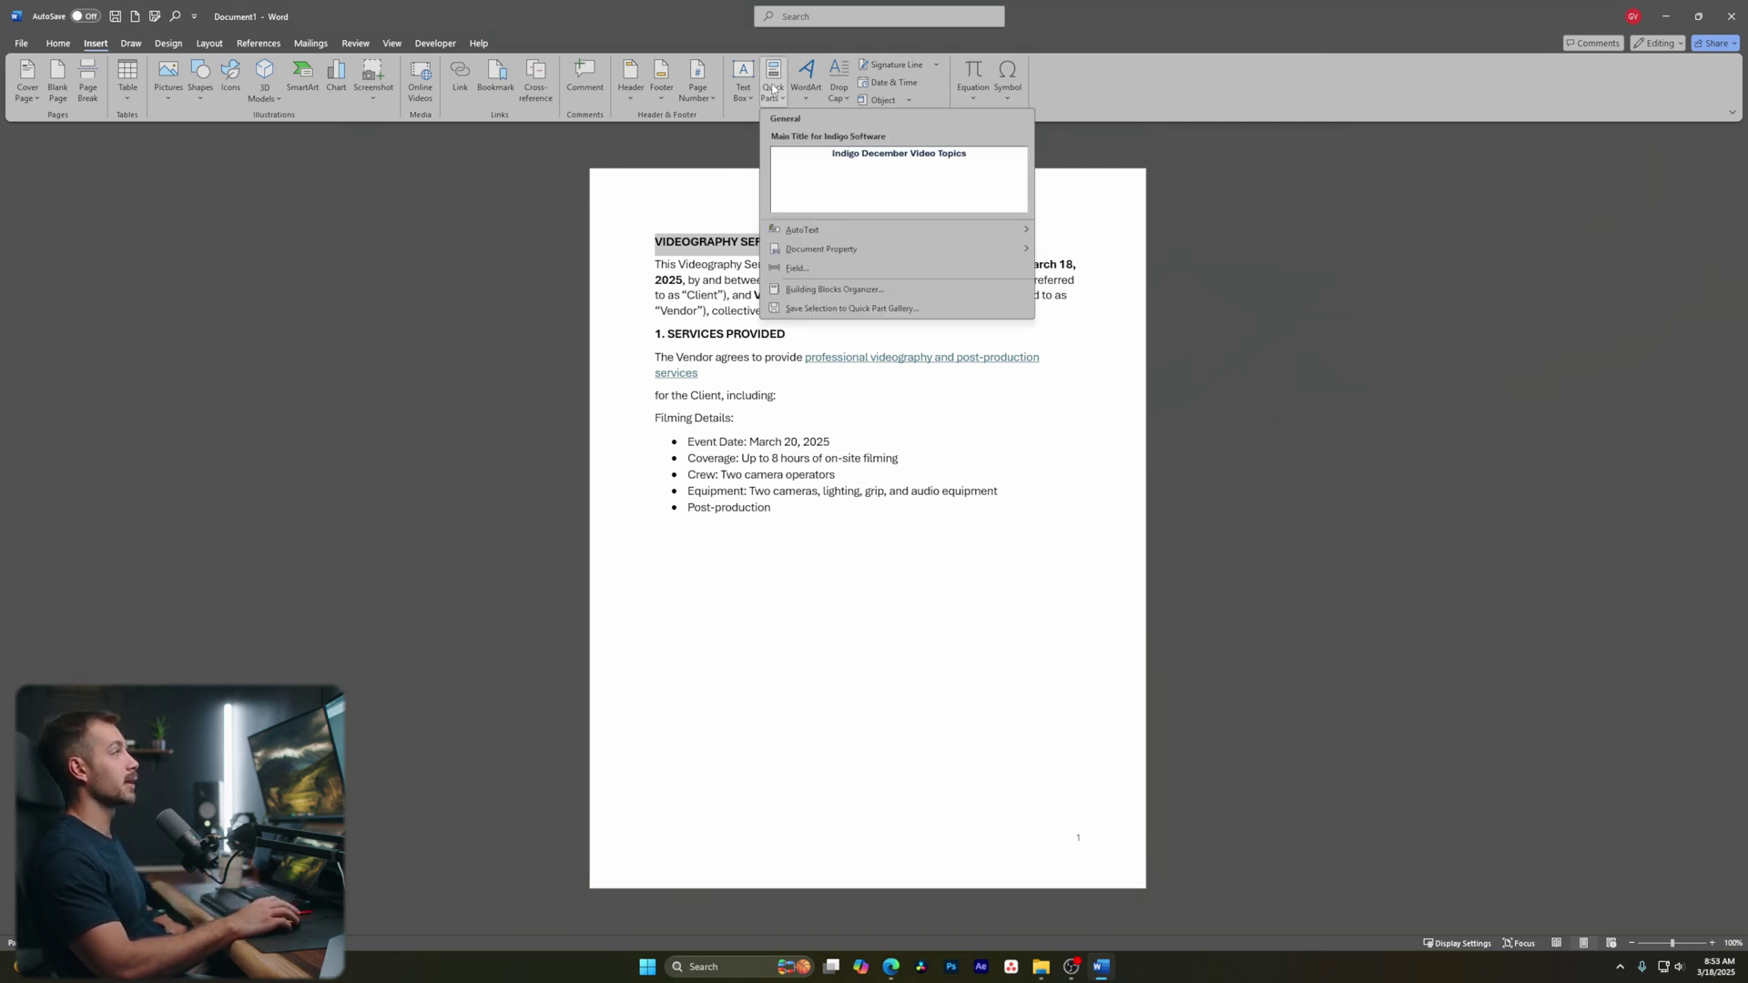
{"action": "left_click", "coordinate": [839, 309]}
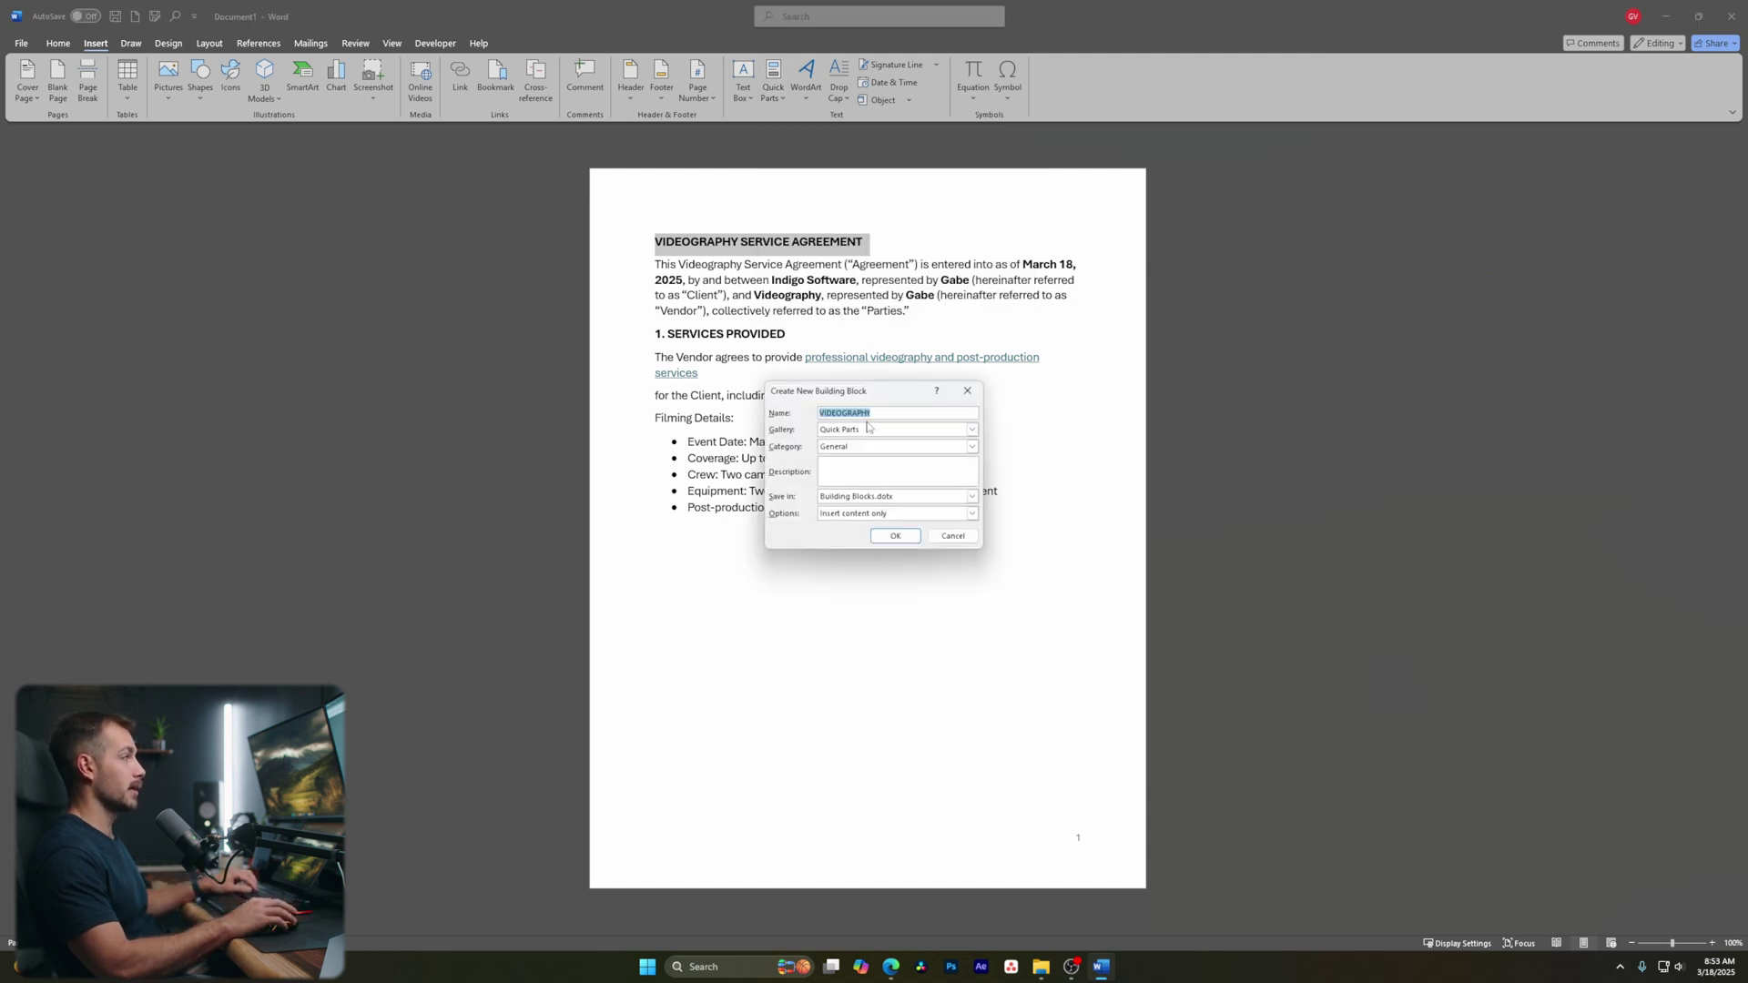
{"action": "type", "text": "SERVICE AGREEMENT"}
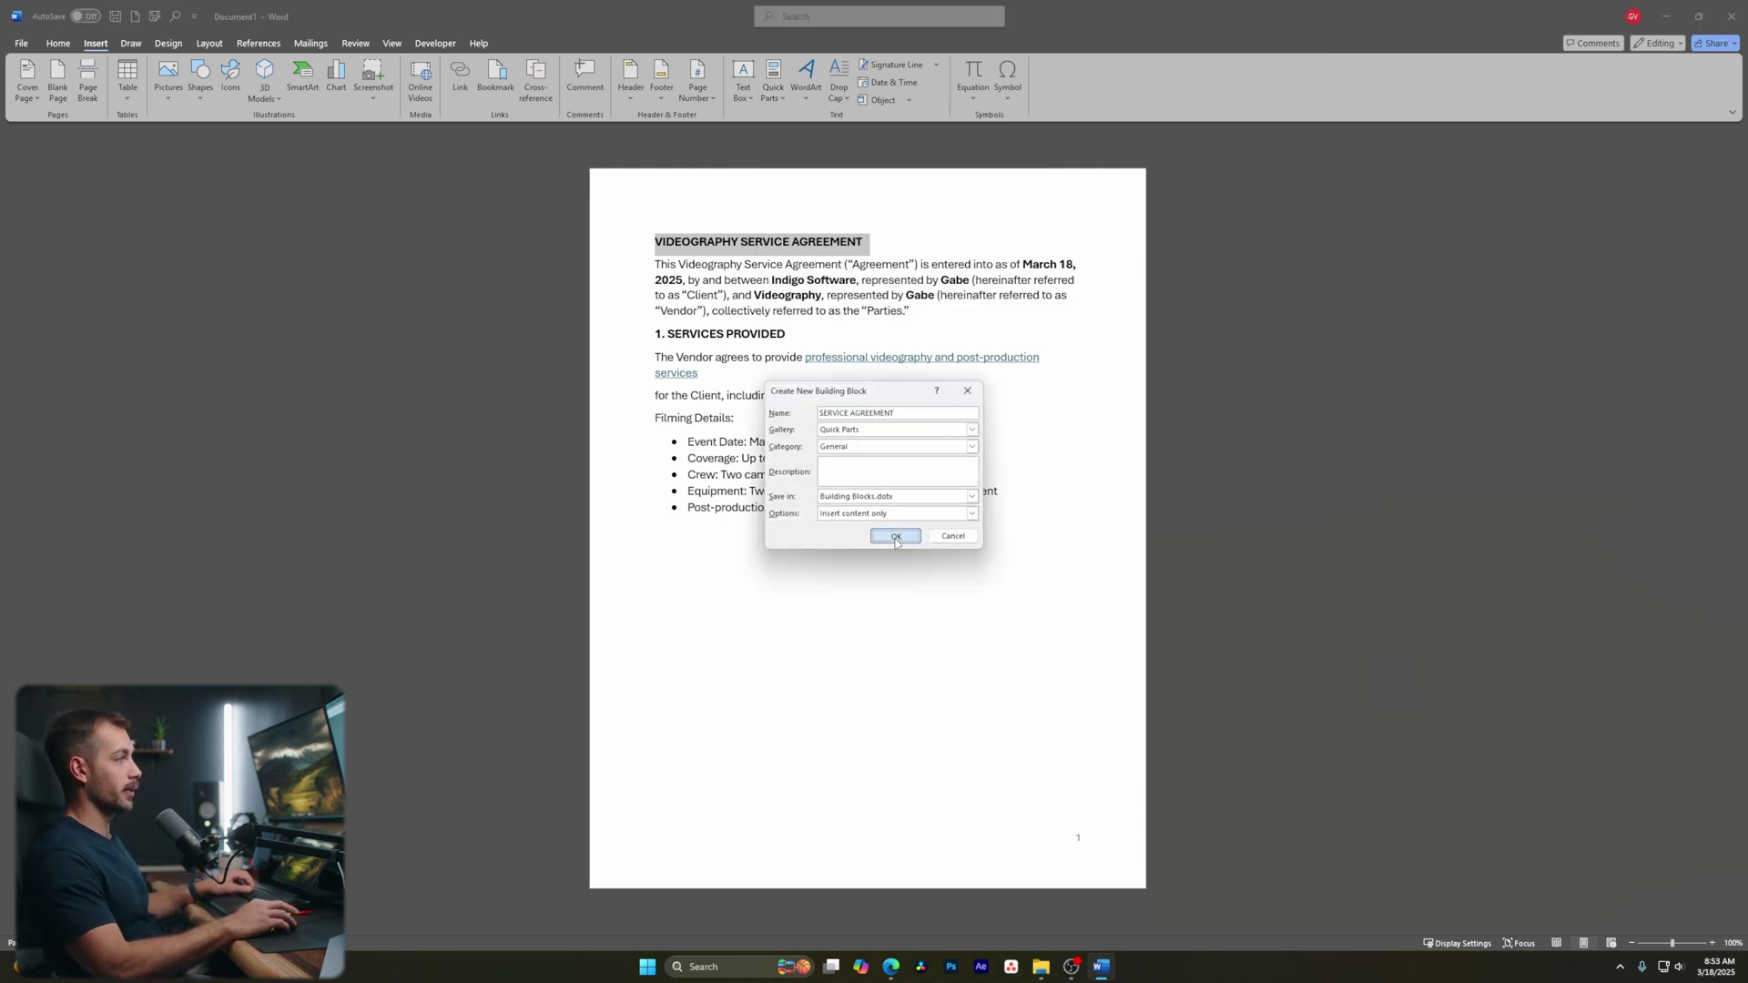
{"action": "left_click", "coordinate": [895, 536]}
Insert the saved quick part below the bullet list and number the heading '2.'
{"action": "left_click", "coordinate": [656, 546]}
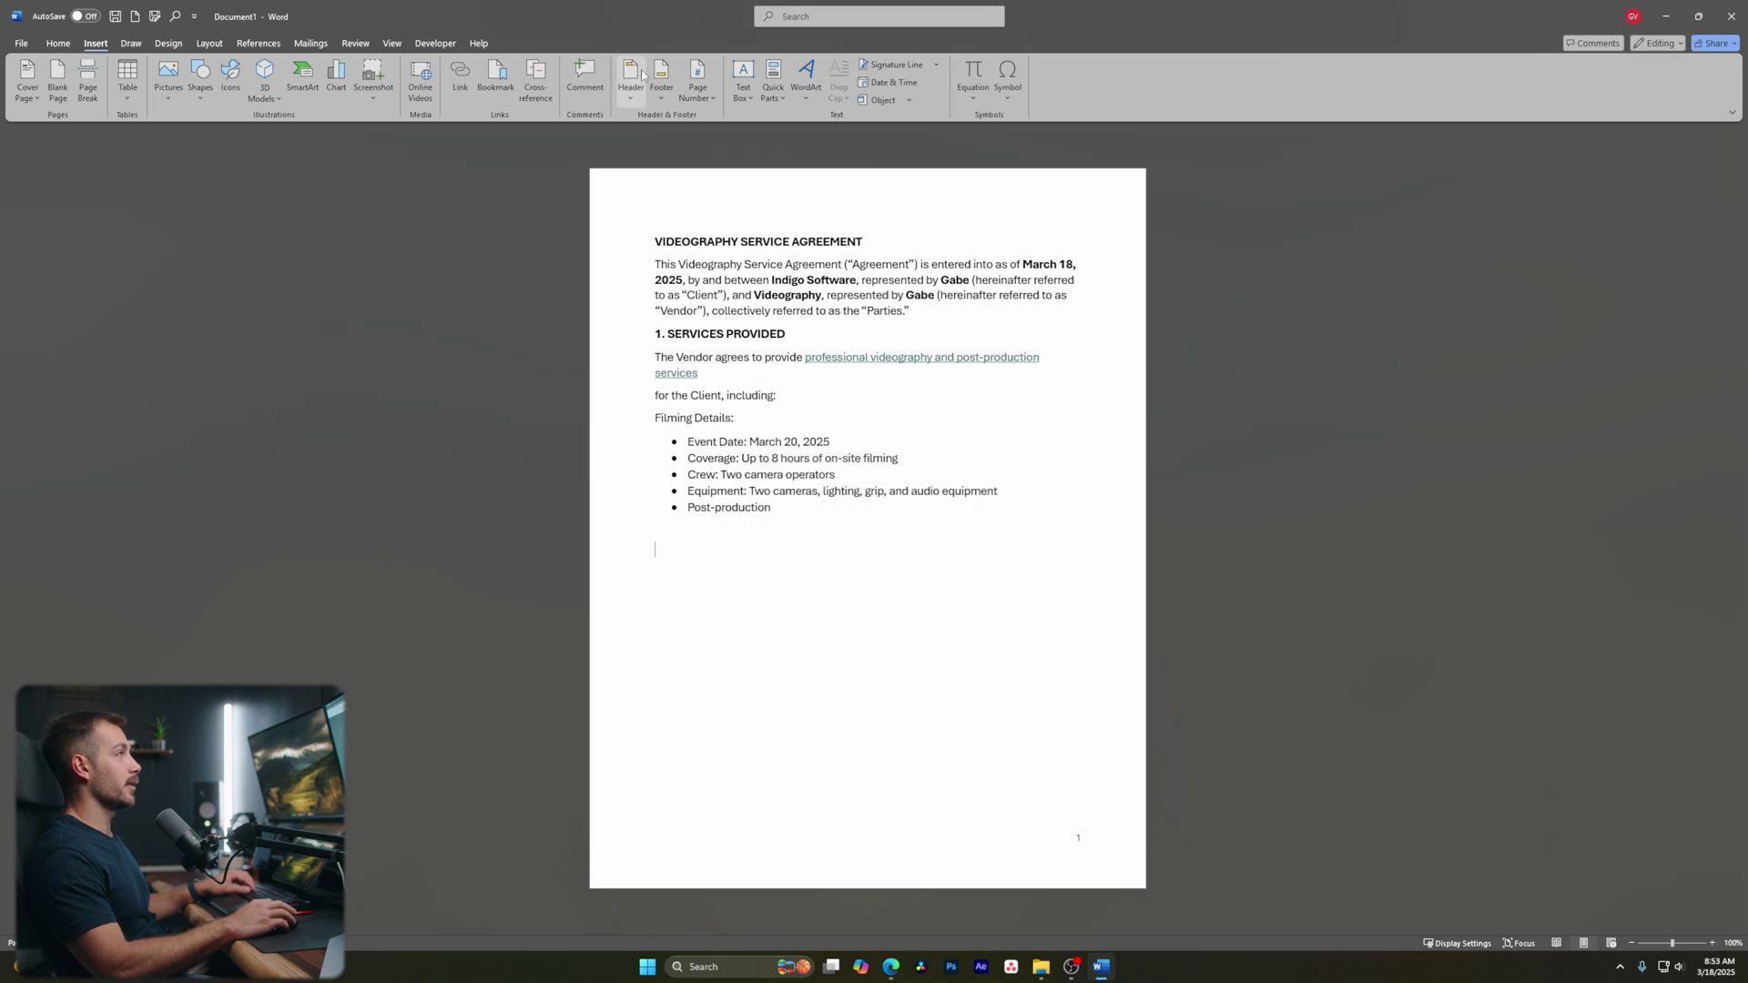
{"action": "left_click", "coordinate": [774, 94]}
{"action": "left_click", "coordinate": [857, 256]}
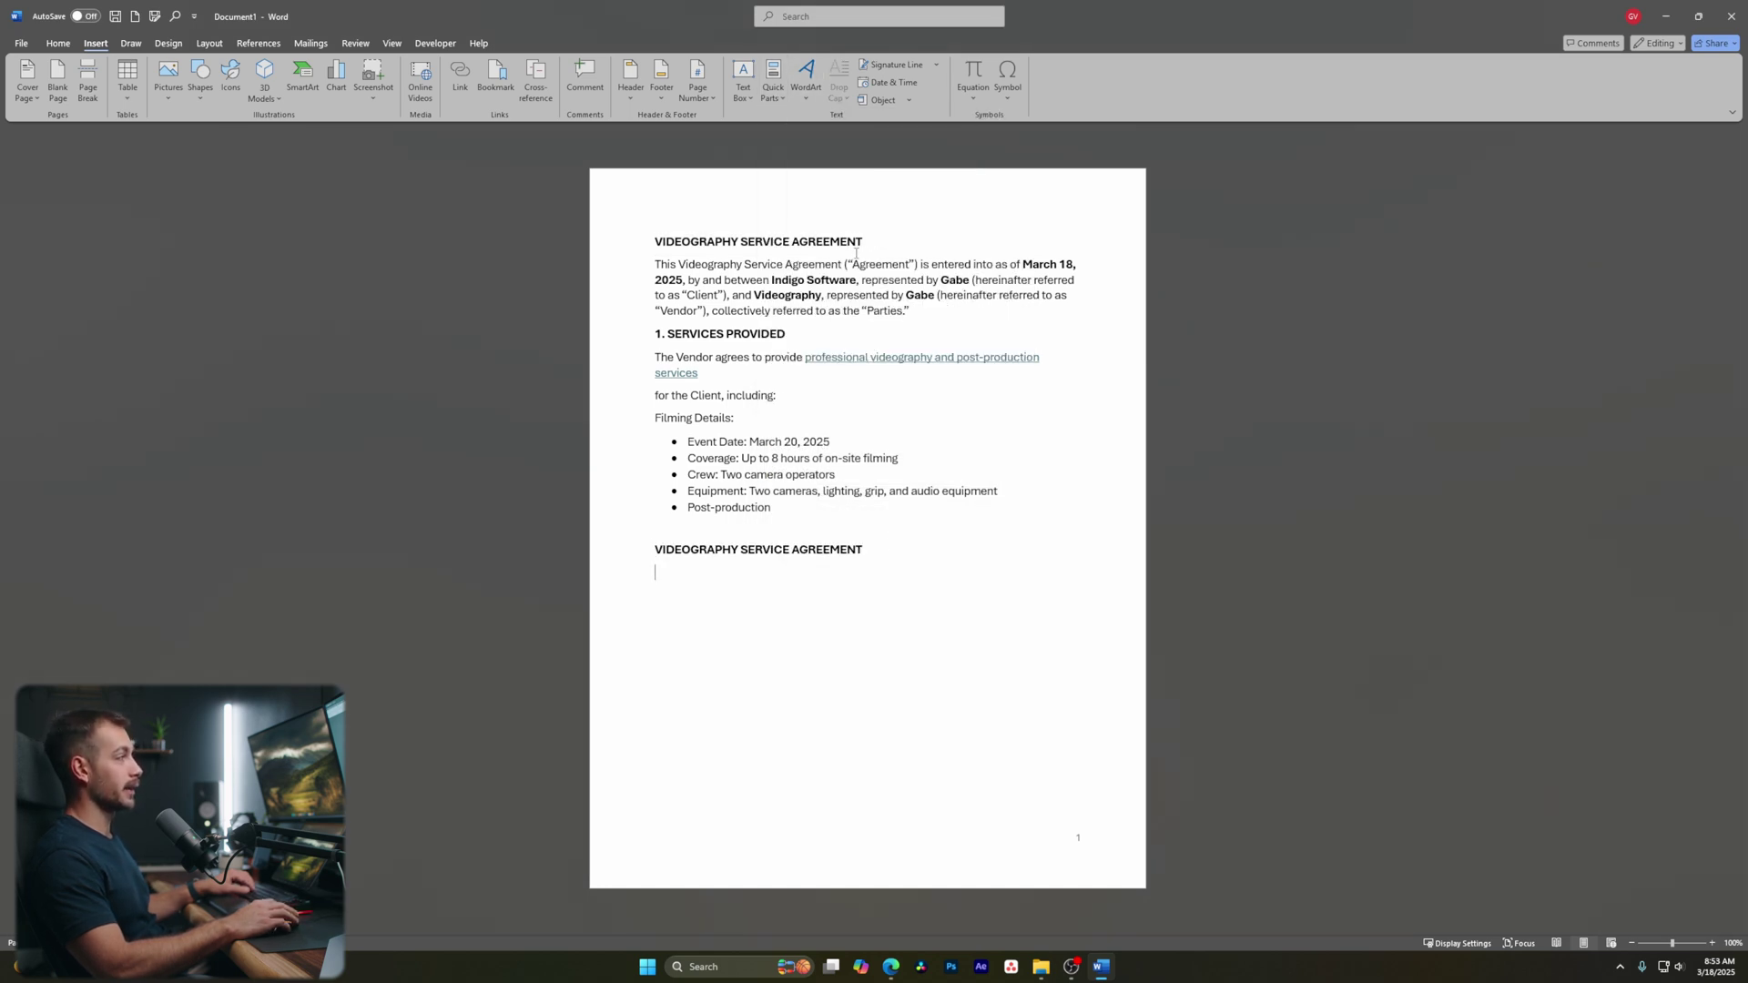
{"action": "left_click", "coordinate": [647, 550]}
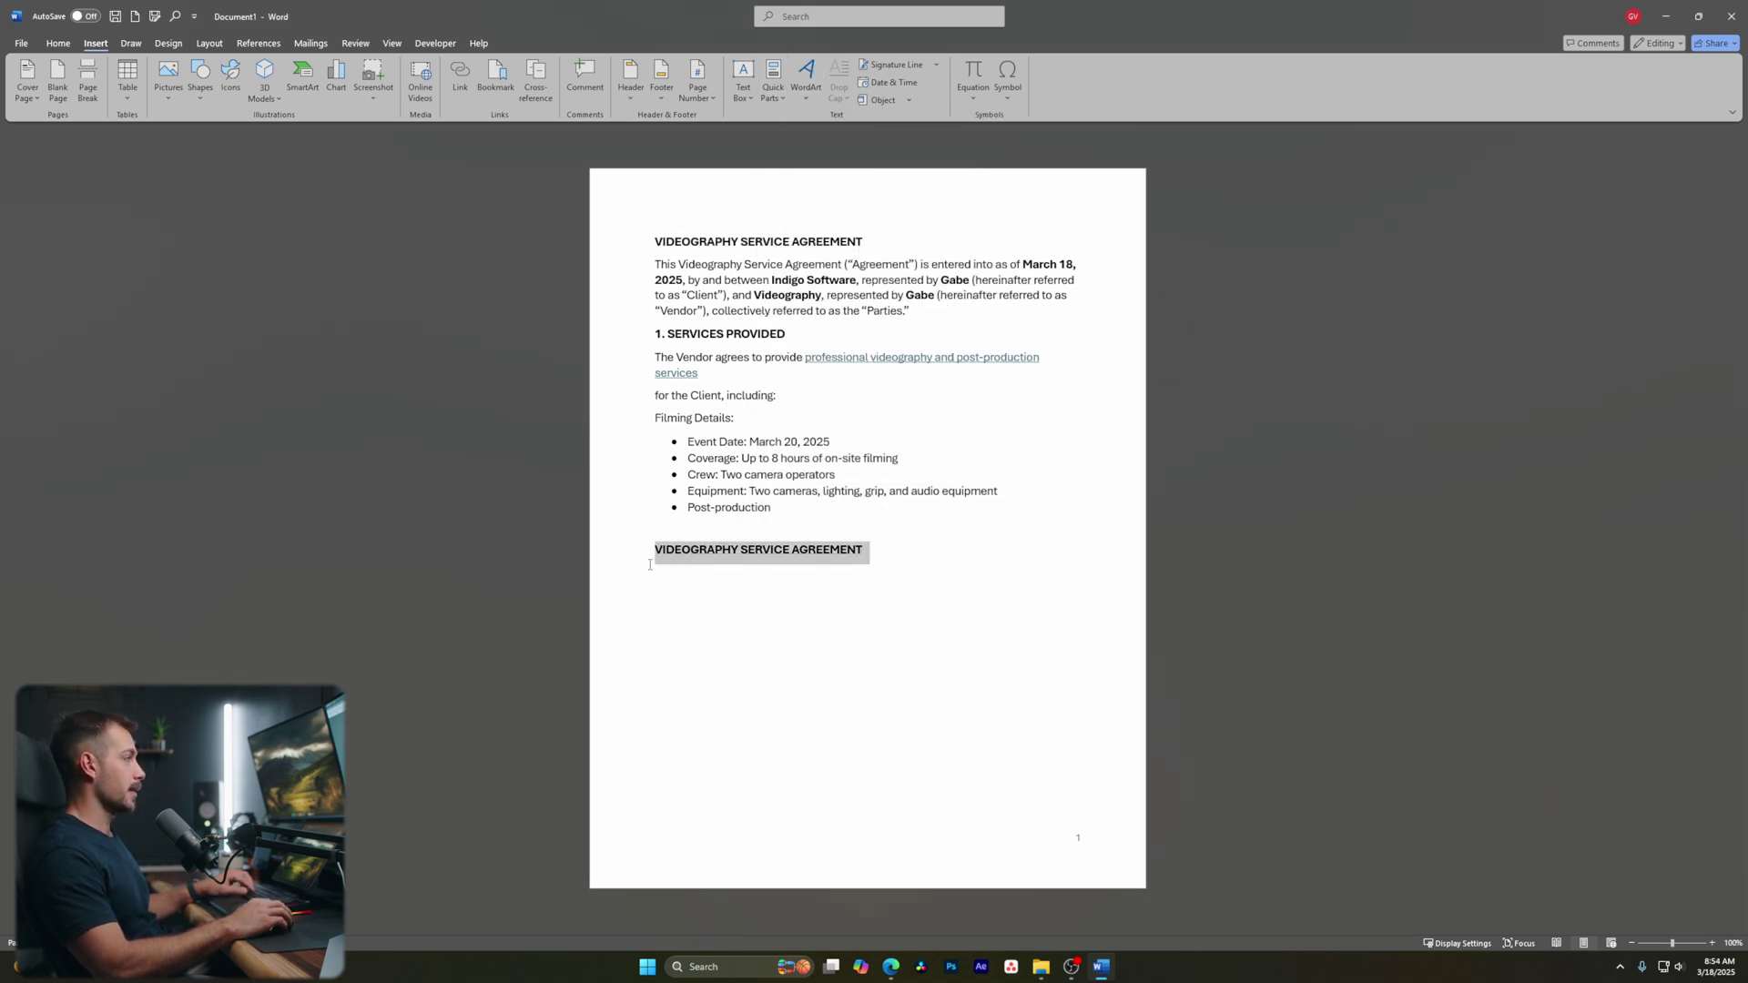
{"action": "type", "text": "2."}
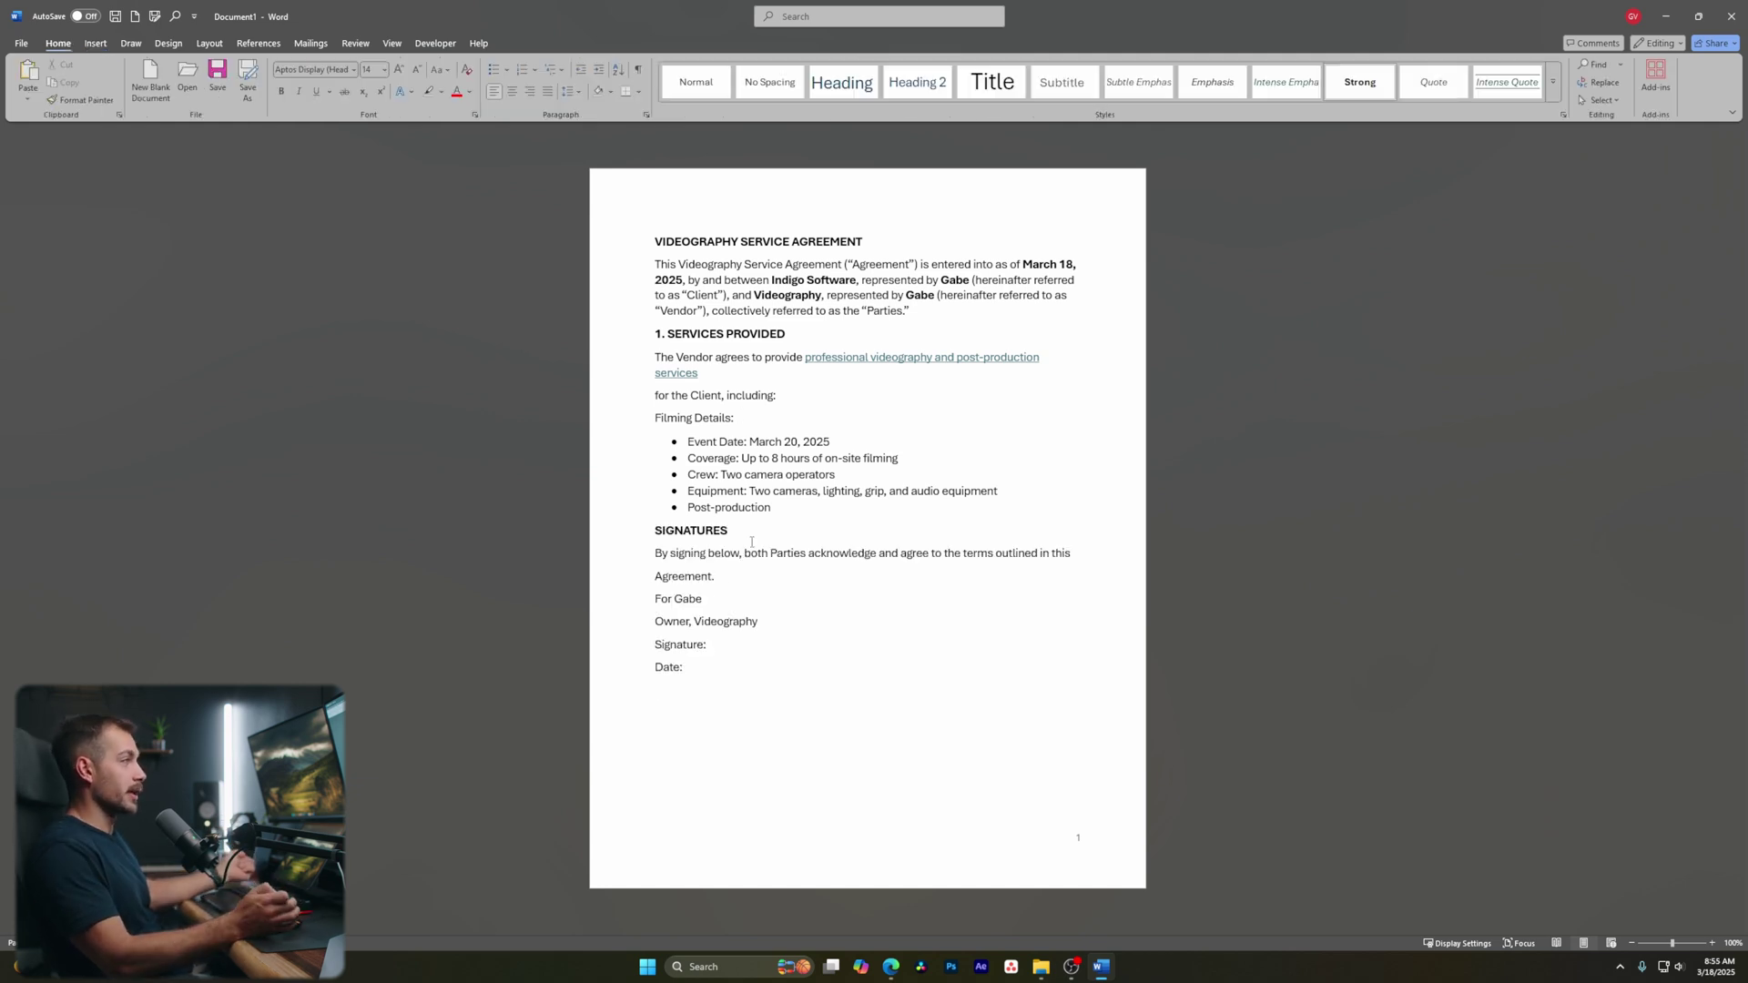
Add a colon after the signer's line and insert a signature line with the signer's name, title and e-mail
{"action": "left_click", "coordinate": [759, 536]}
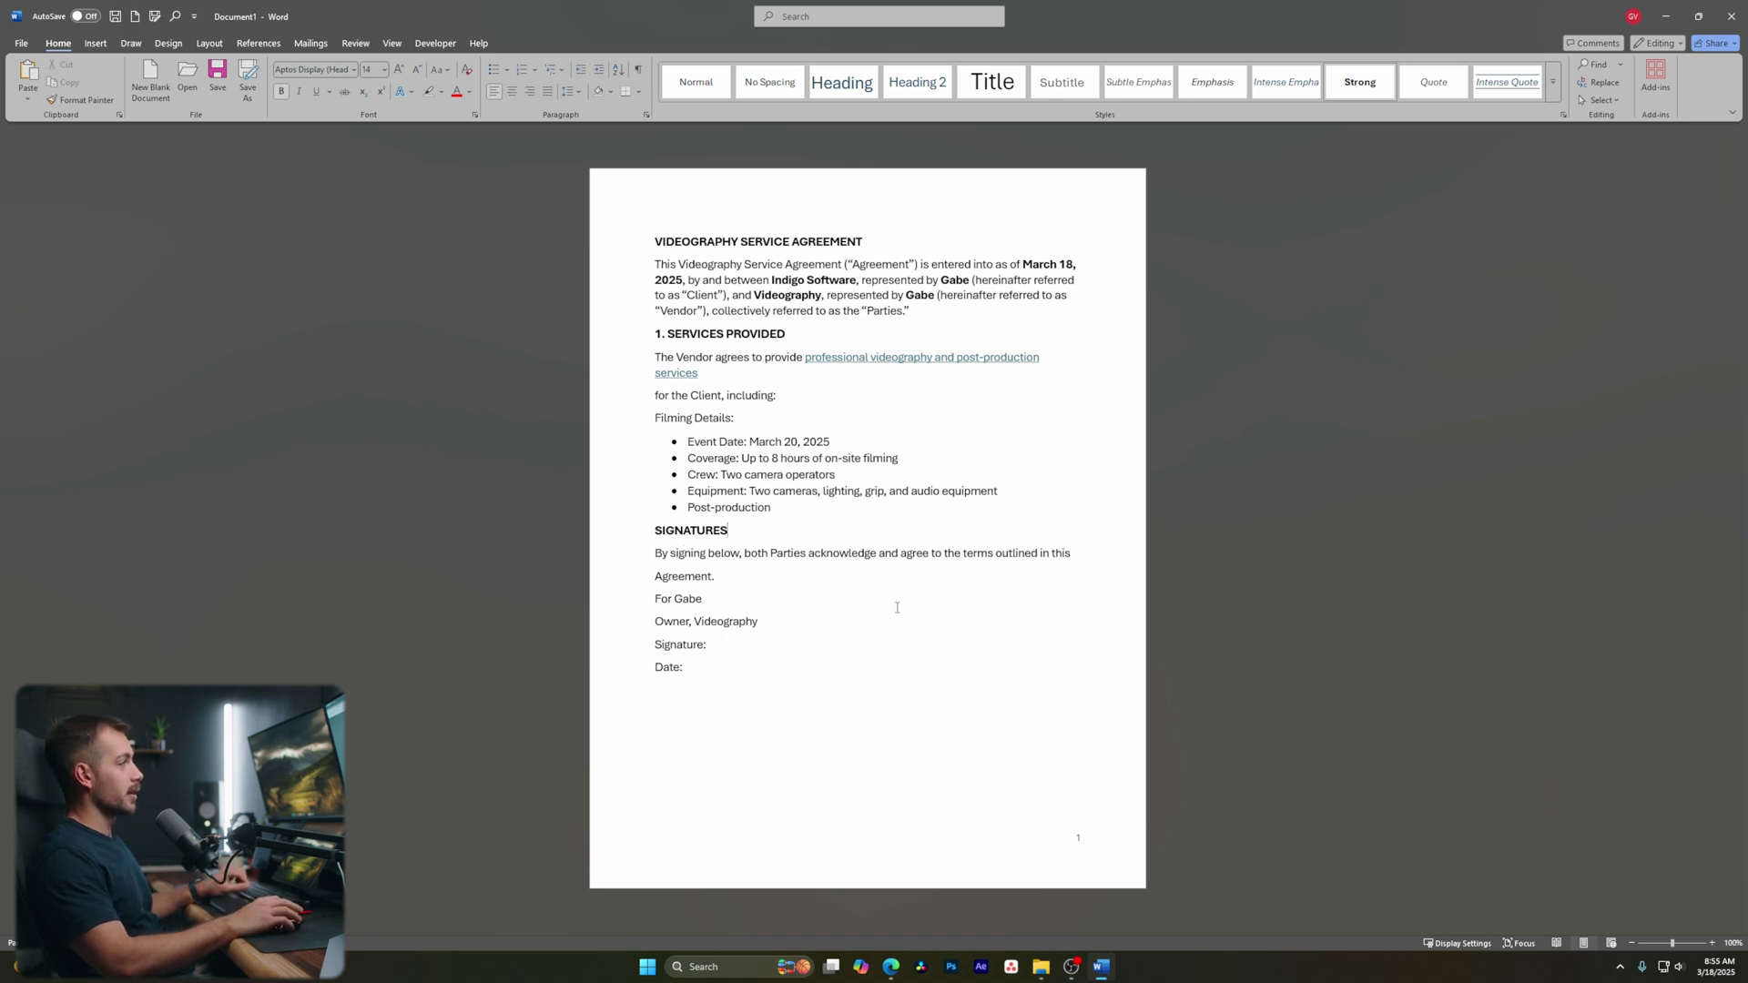
{"action": "left_click", "coordinate": [718, 601]}
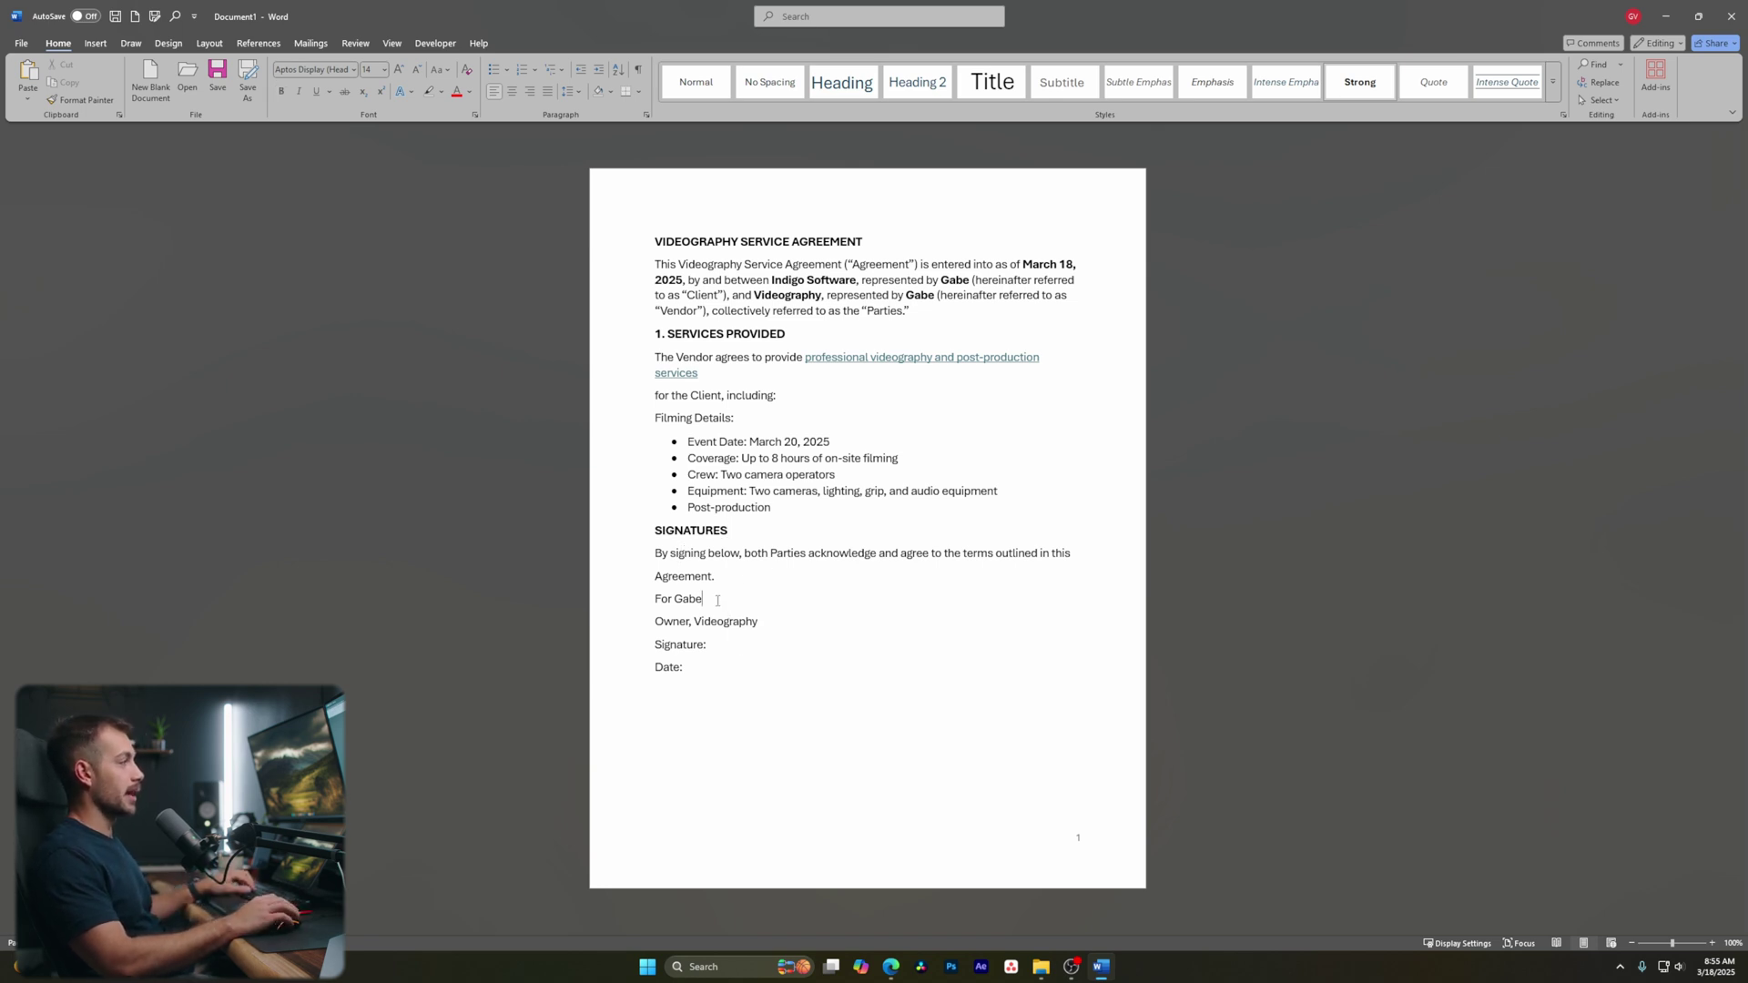
{"action": "type", "text": ":"}
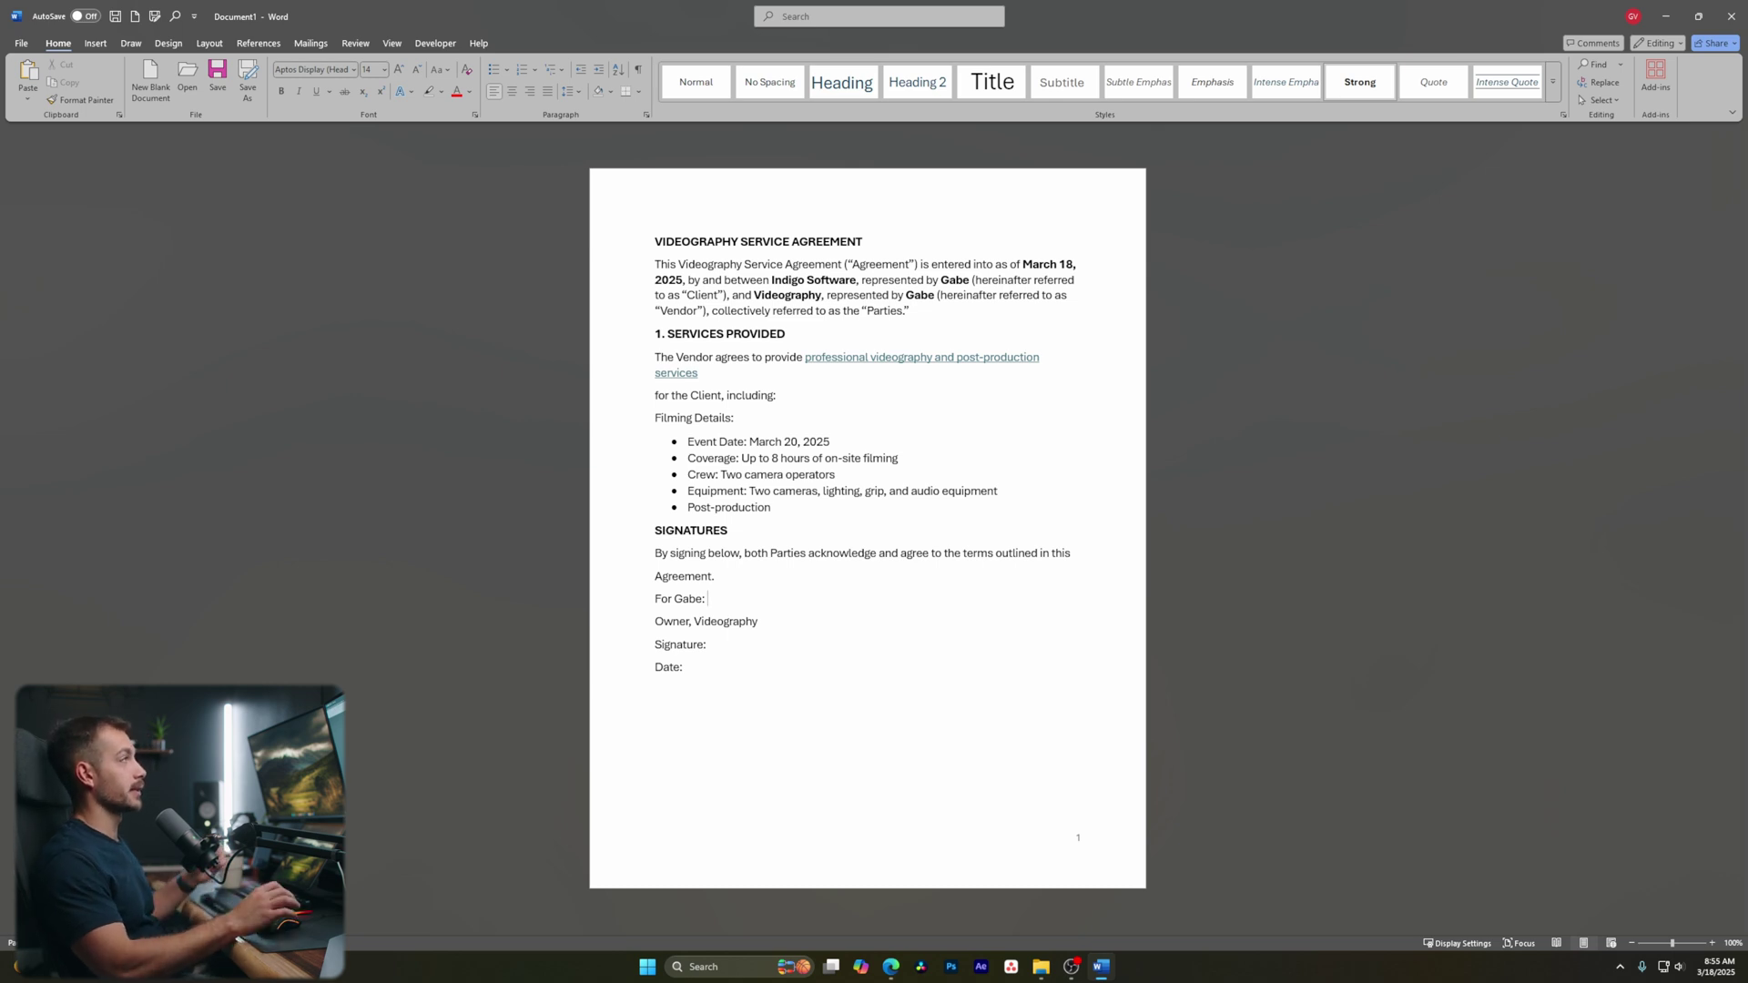
{"action": "left_click", "coordinate": [96, 42]}
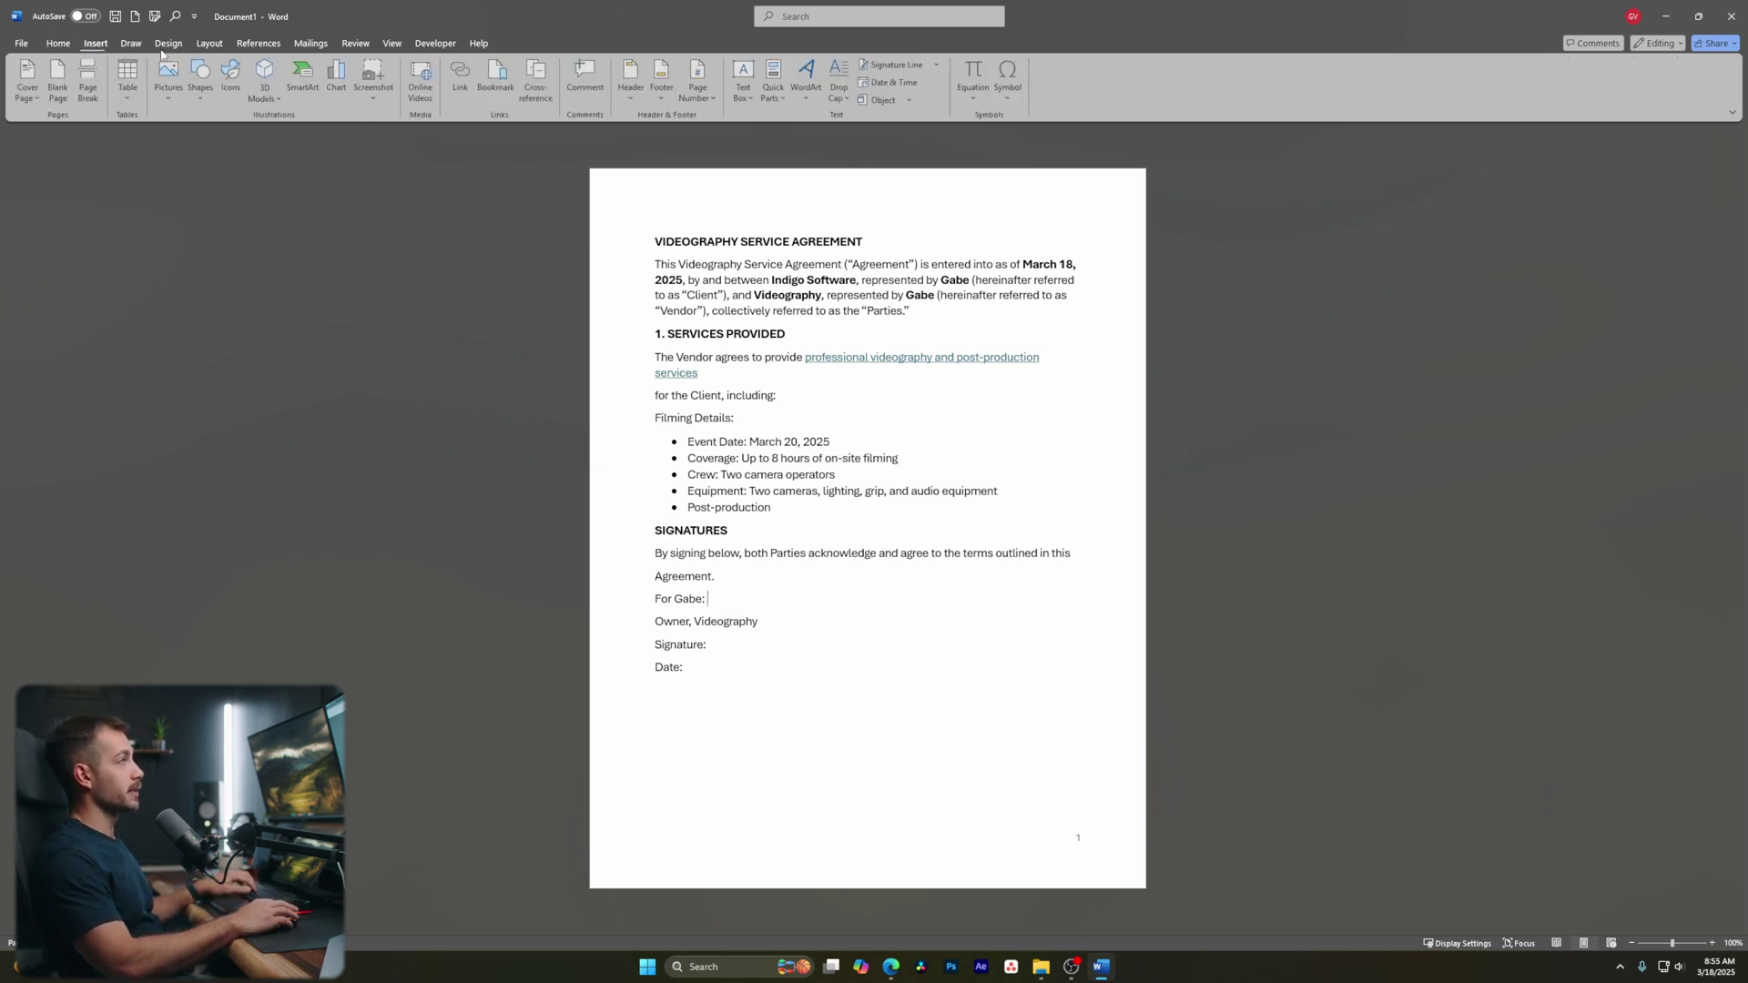
{"action": "left_click", "coordinate": [894, 65]}
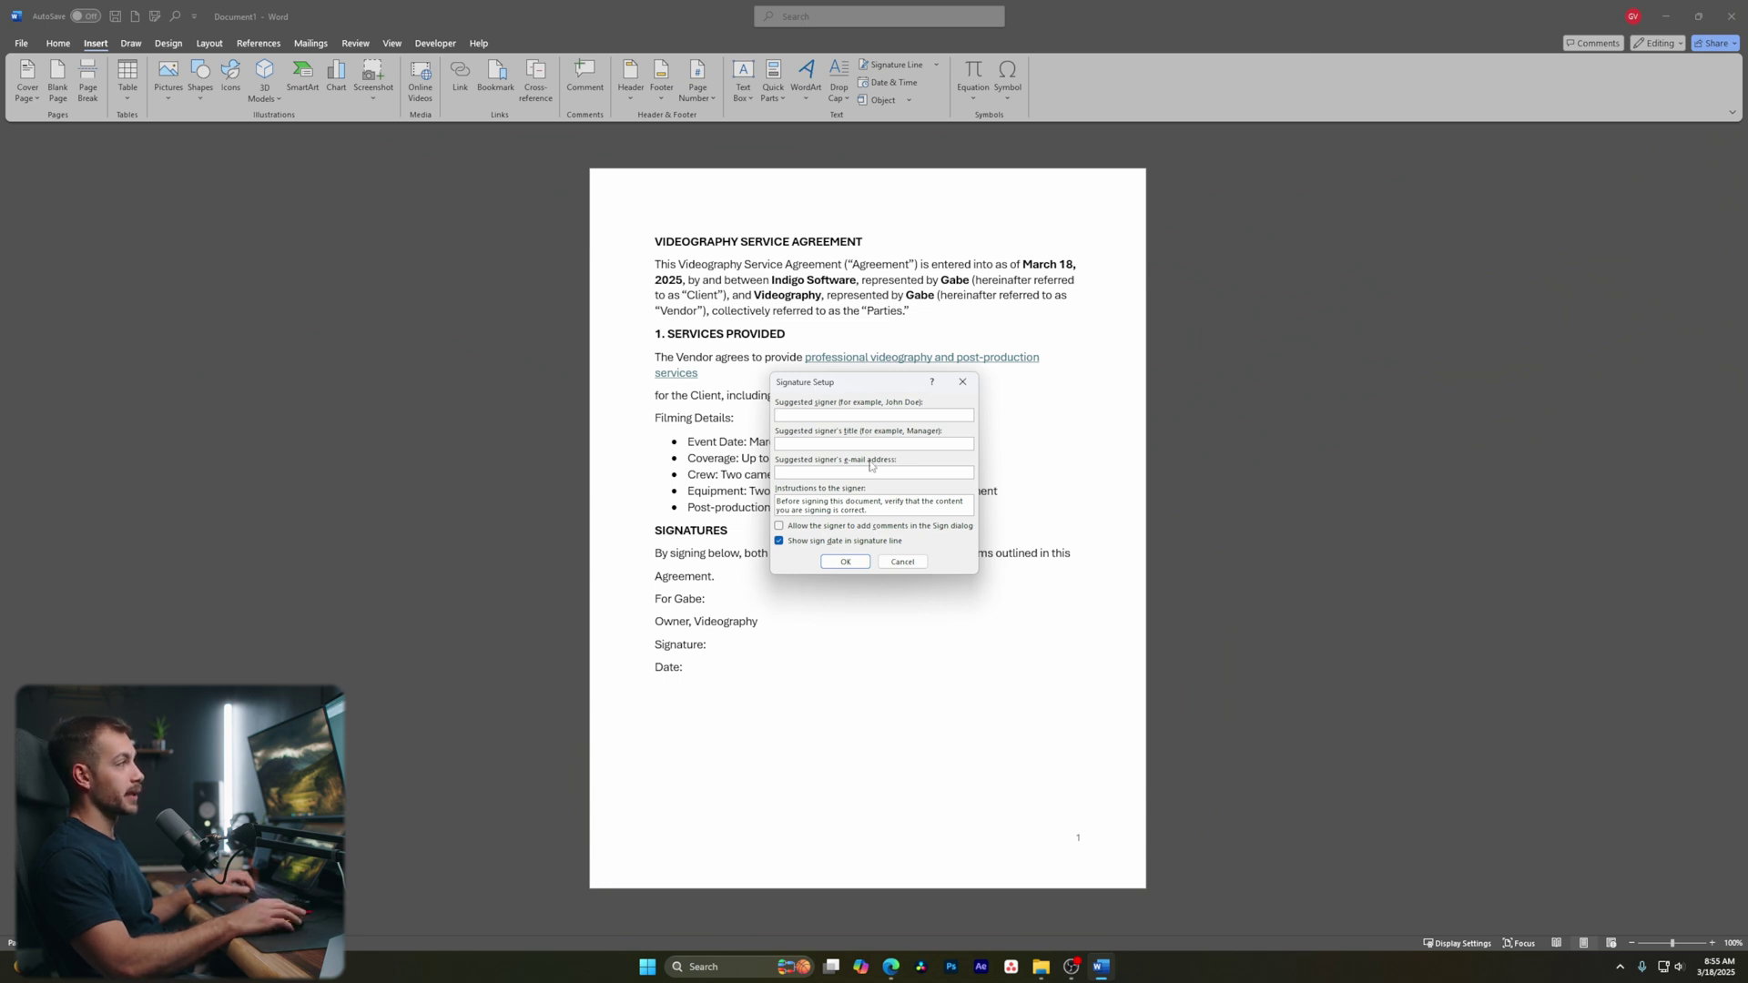
{"action": "type", "text": "Gabe"}
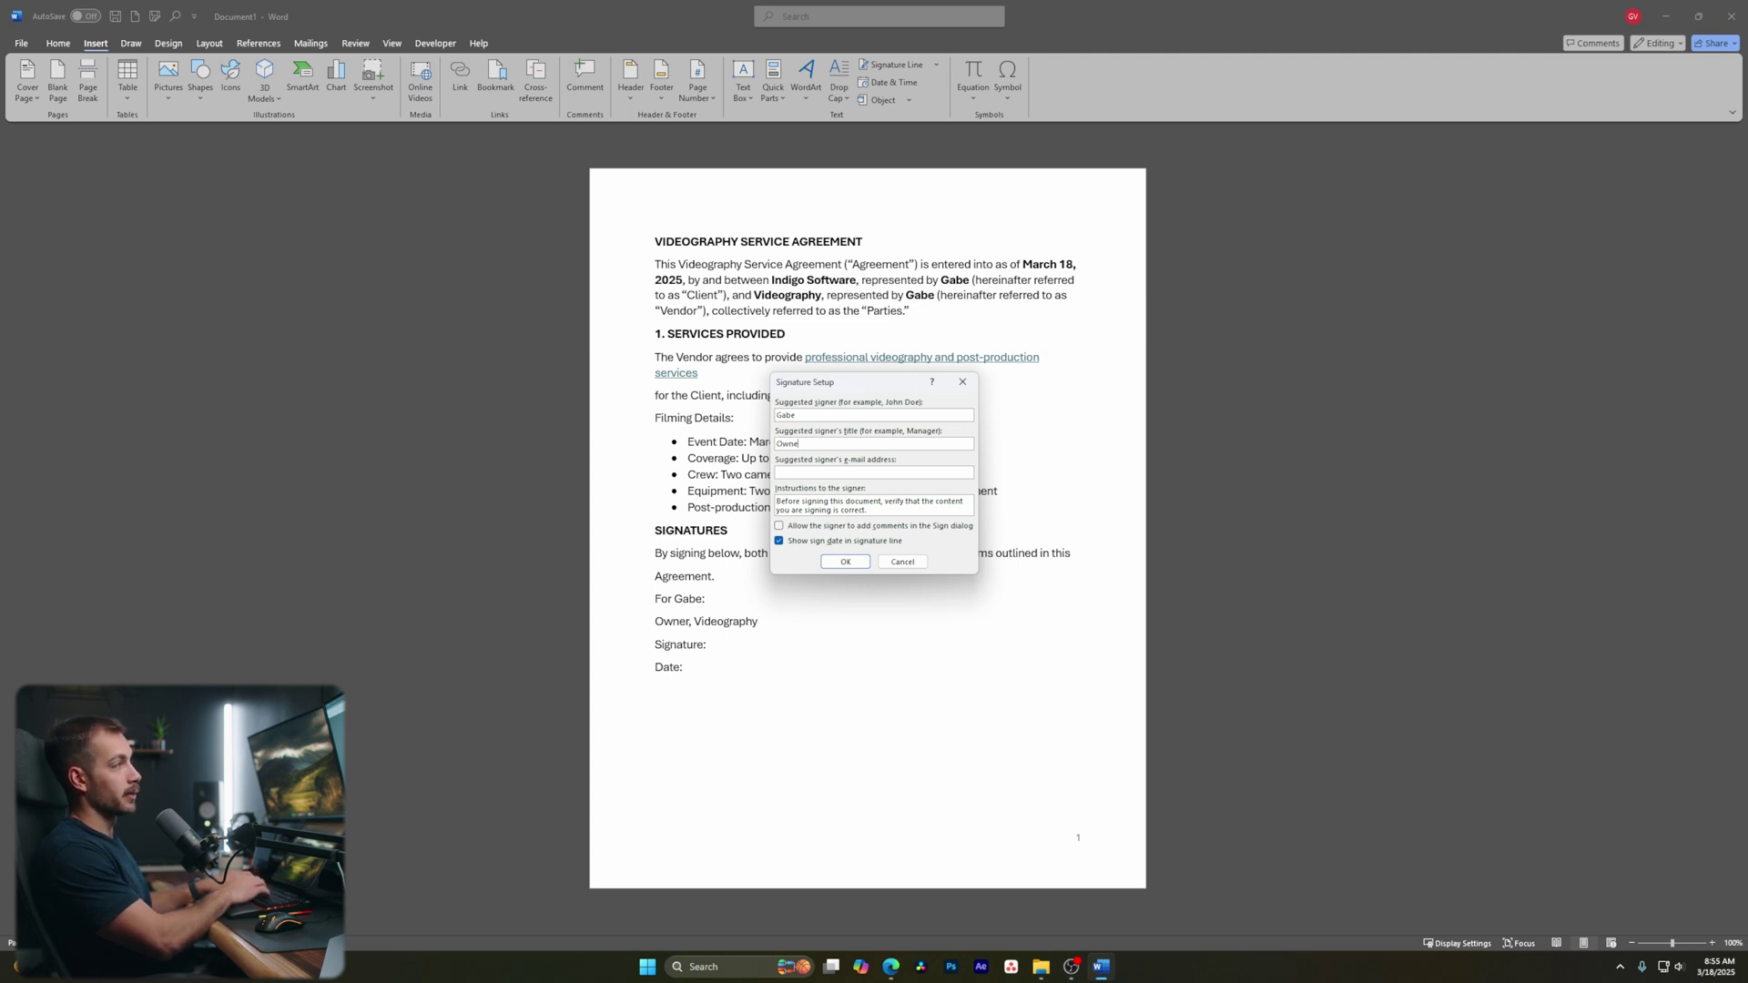
{"action": "type", "text": "aphy"}
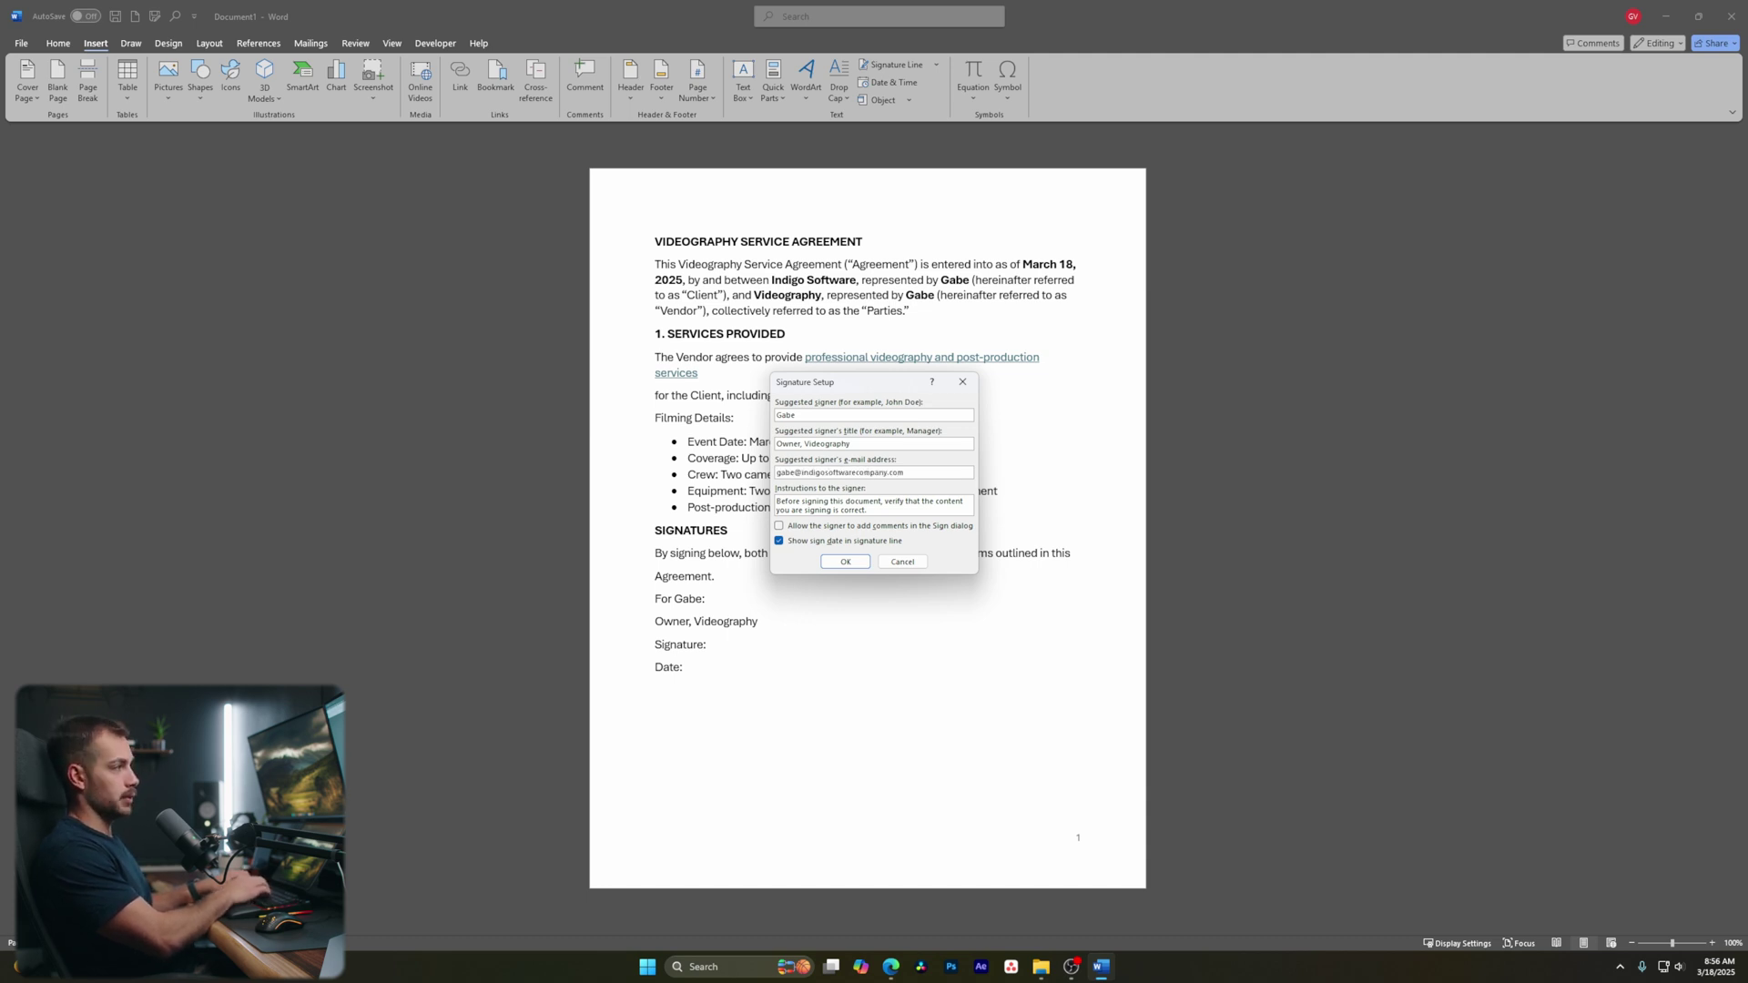
{"action": "left_click", "coordinate": [845, 561]}
Move the signature line onto the Signature: label, delete the label, and add underscores after Date:
{"action": "left_click", "coordinate": [768, 637]}
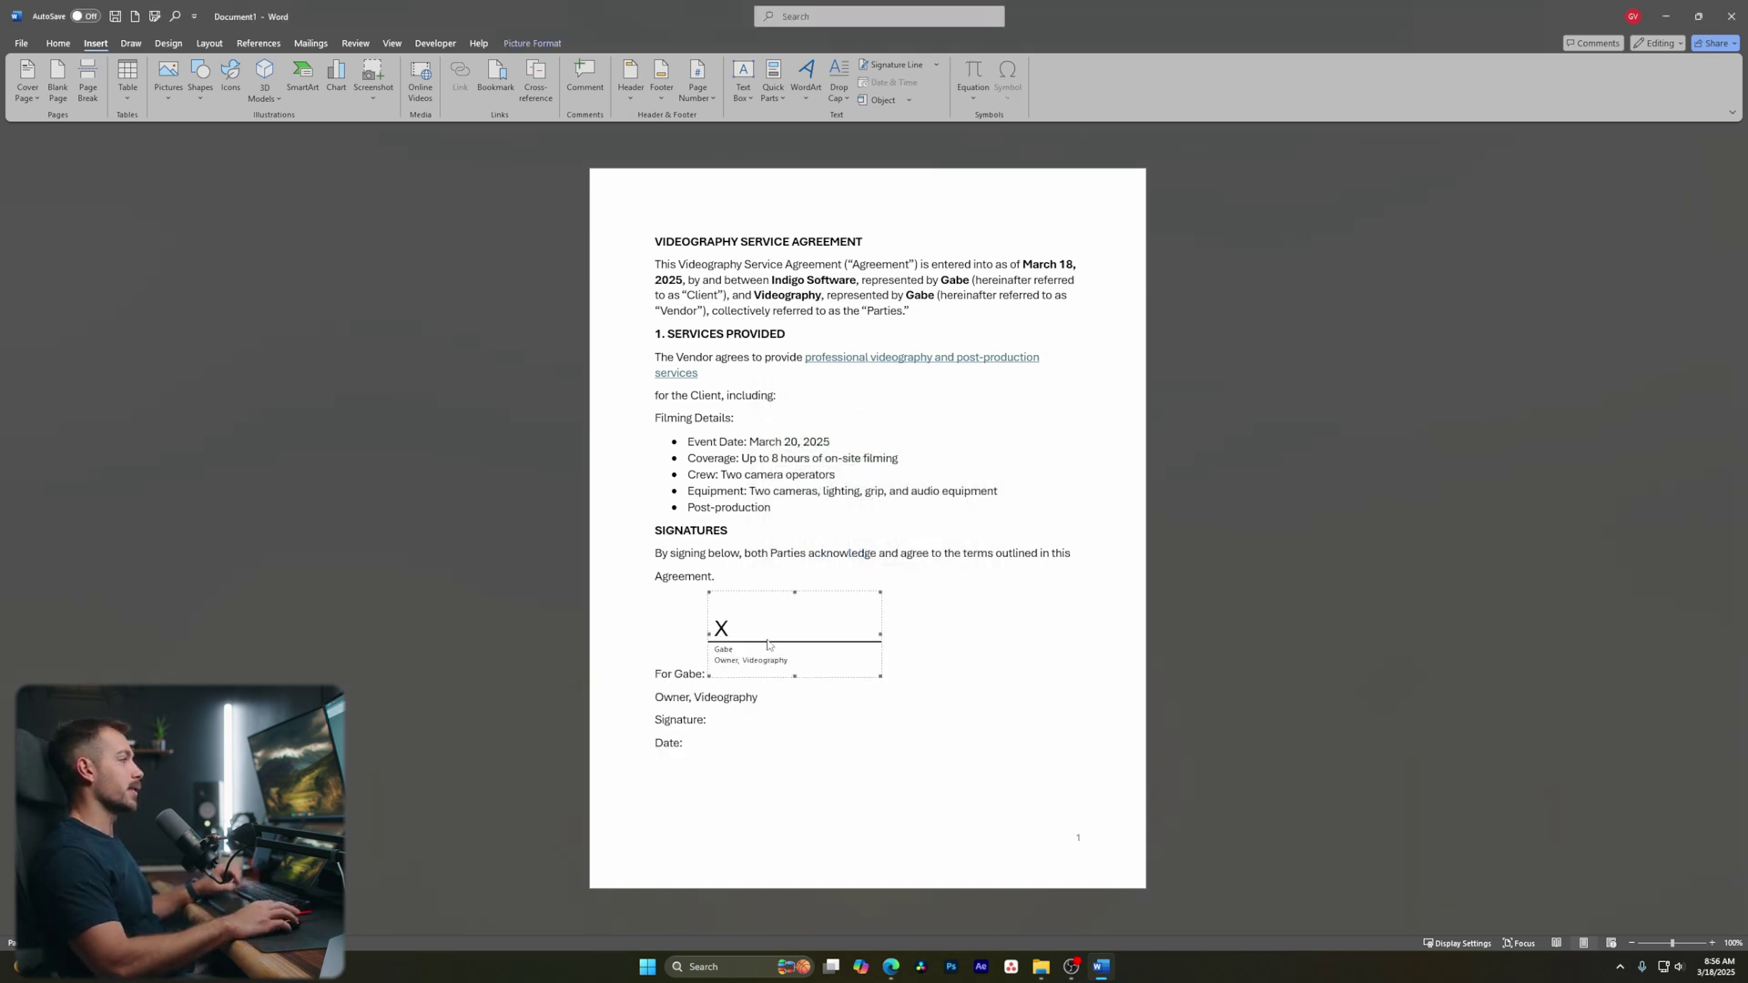
{"action": "left_click_drag", "start_coordinate": [746, 642], "coordinate": [765, 732]}
{"action": "double_click", "coordinate": [692, 730]}
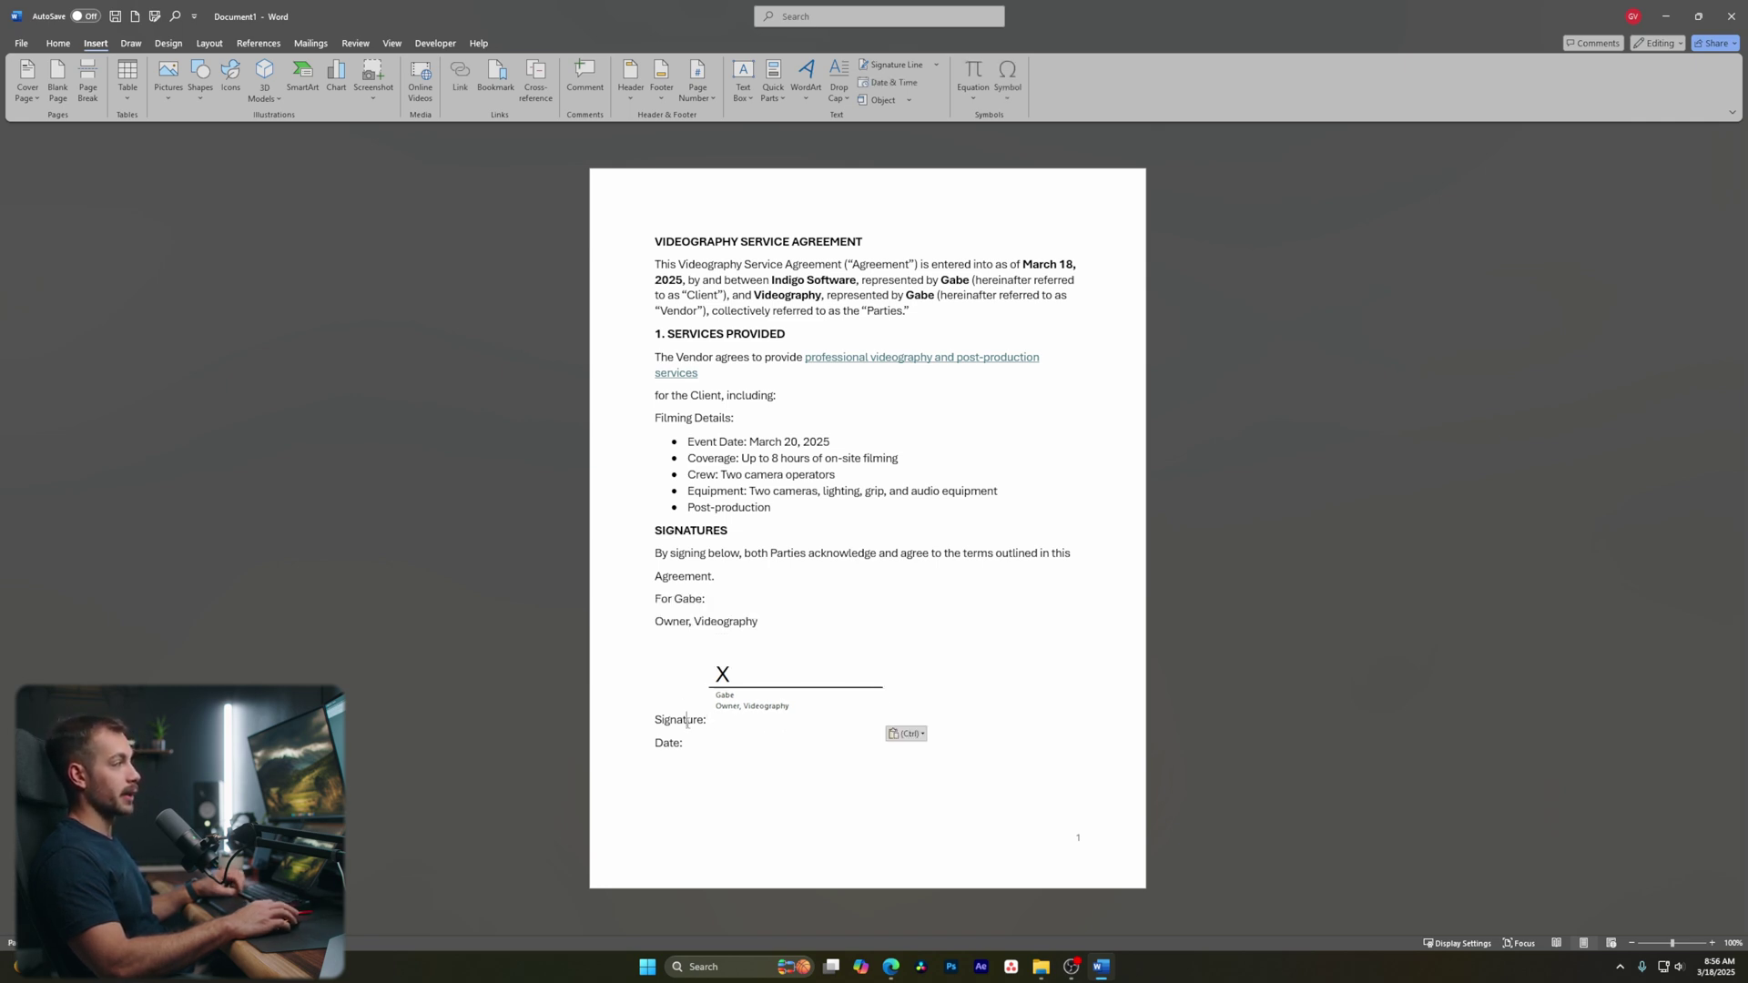
{"action": "key", "text": "BackSpace"}
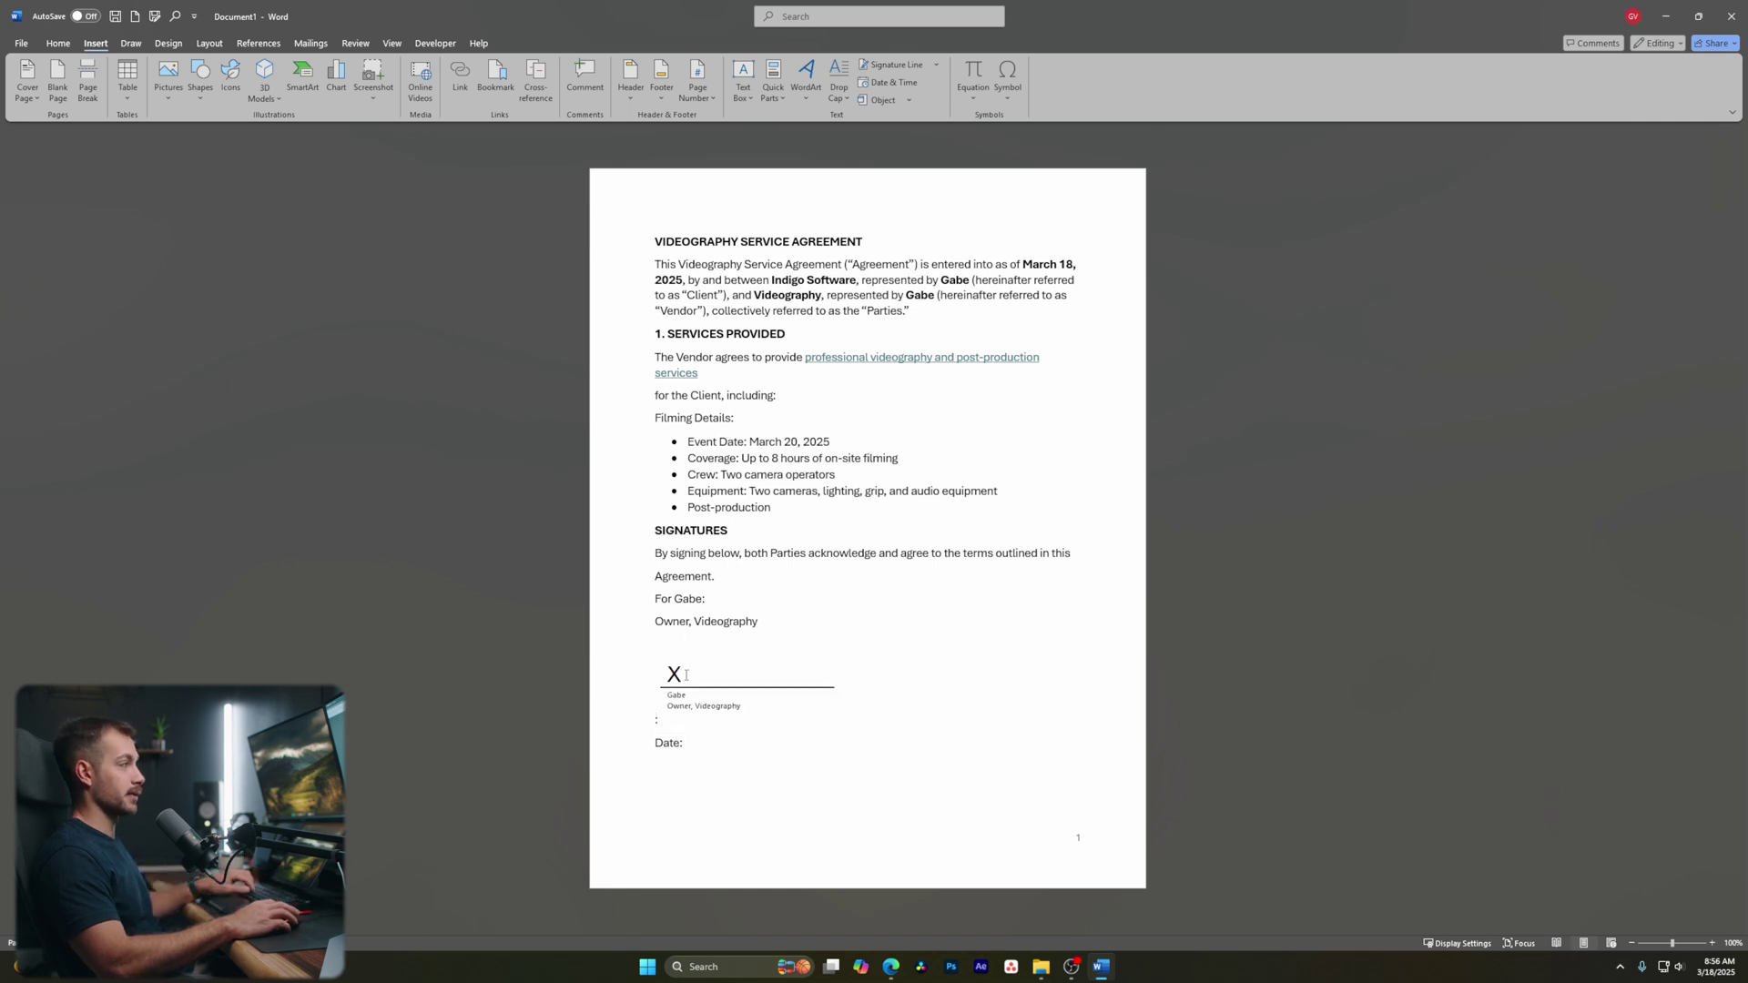
{"action": "key", "text": "BackSpace"}
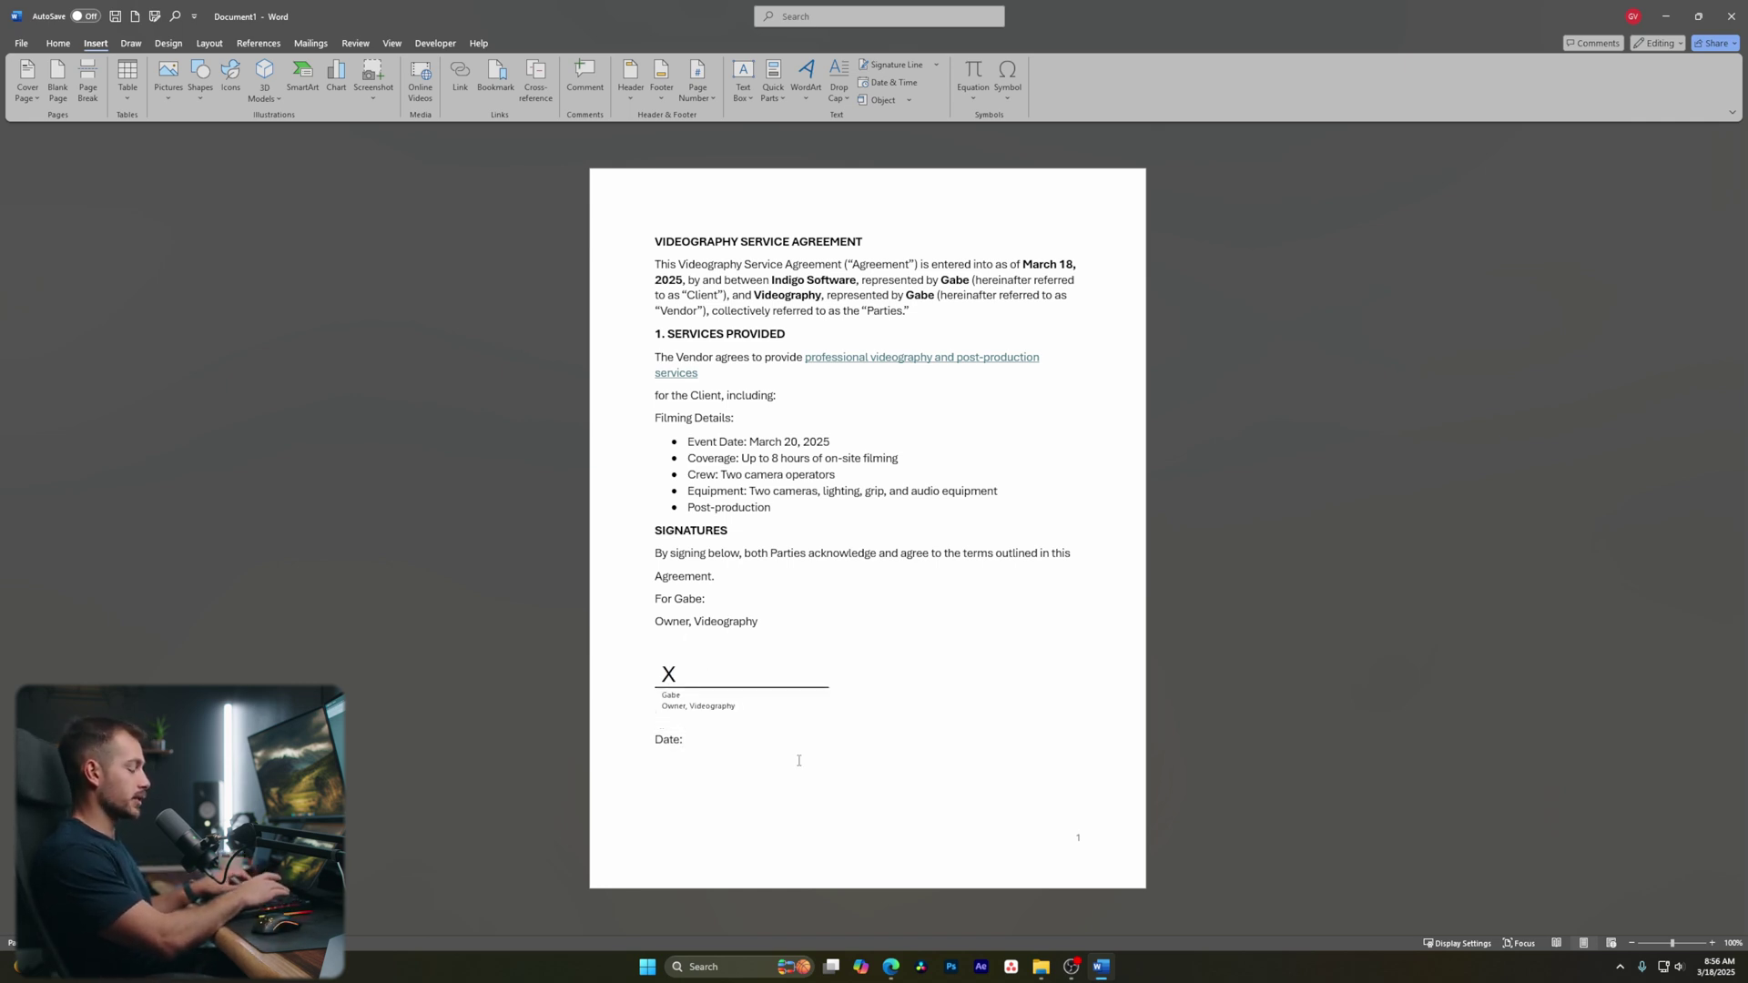
{"action": "type", "text": "________"}
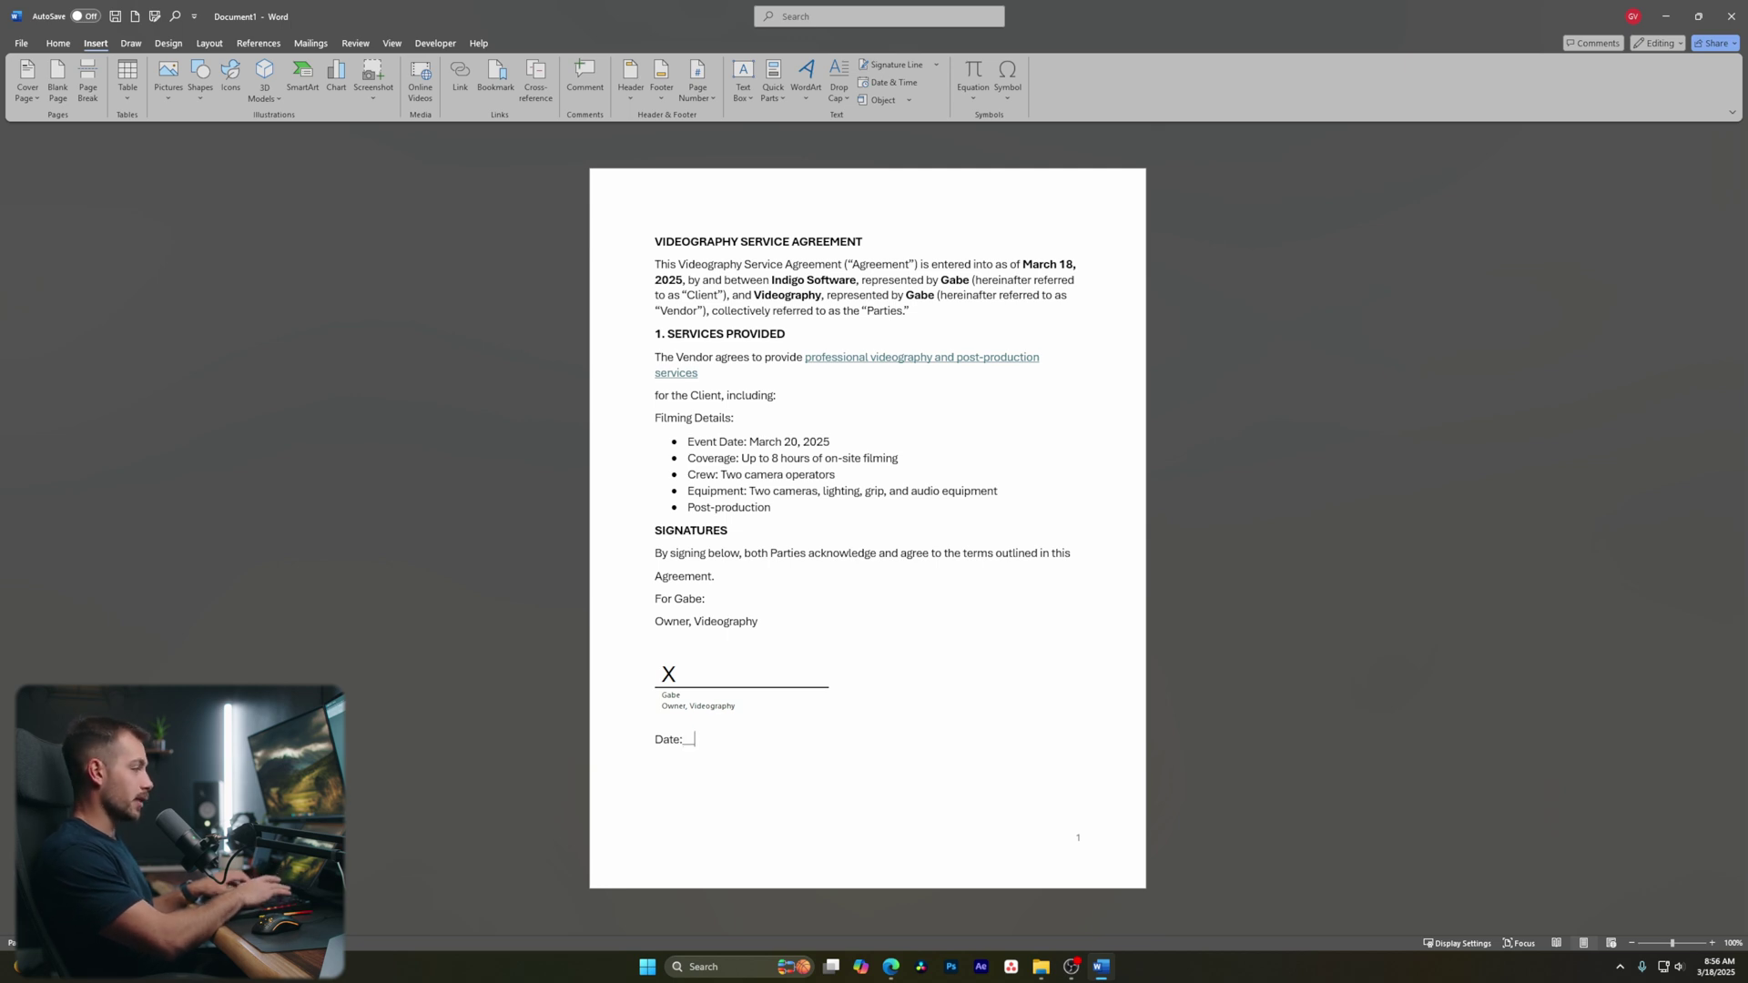
{"action": "type", "text": "________"}
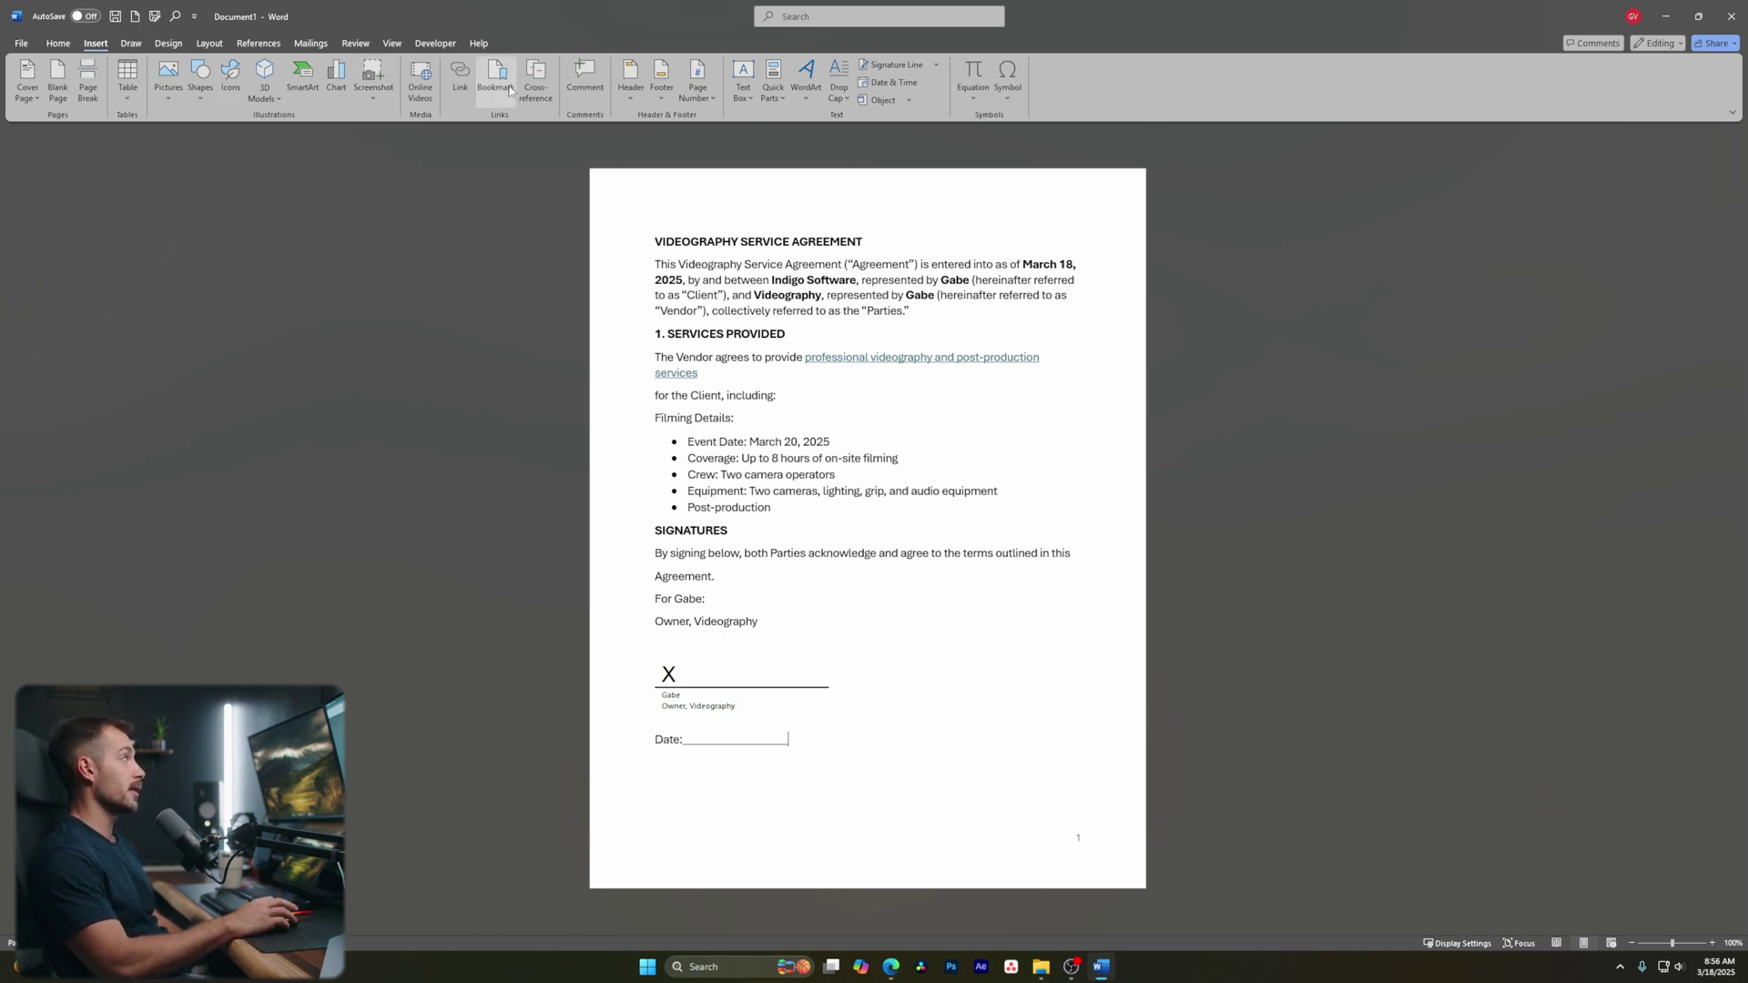
Switch to the Draw tab
{"action": "left_click", "coordinate": [124, 45]}
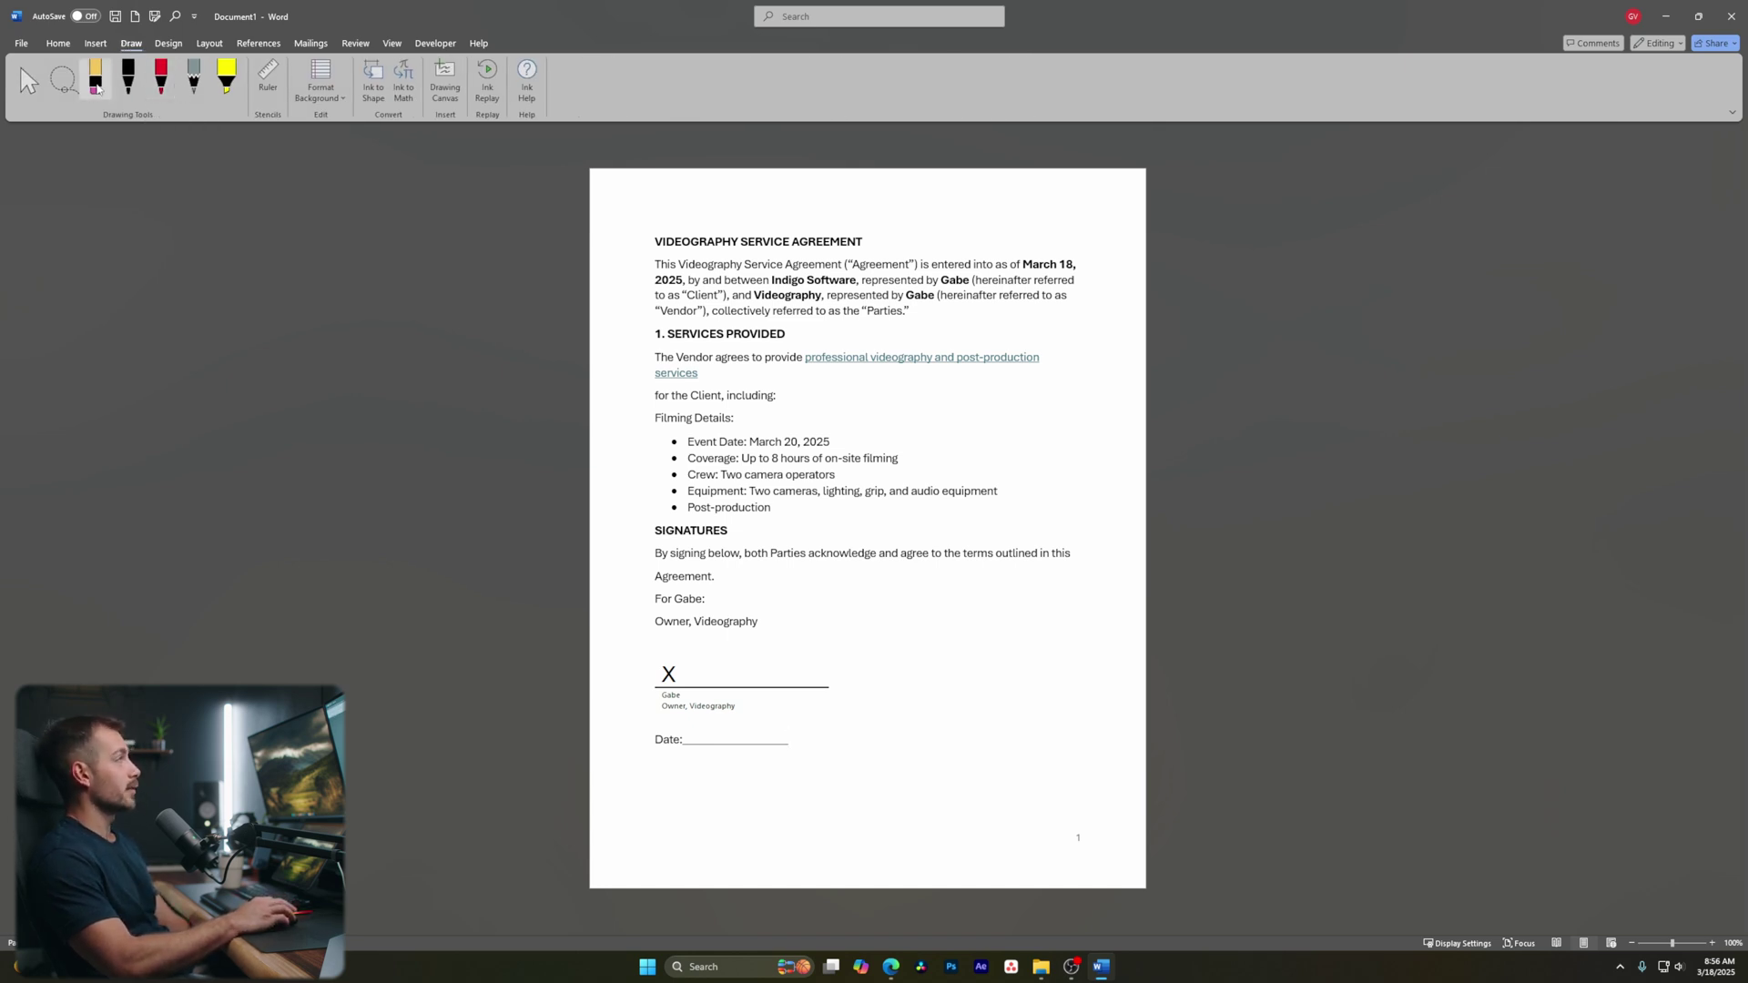
Draw a black and a red ink stroke on the page, erasing each one
{"action": "left_click", "coordinate": [129, 78]}
{"action": "left_click_drag", "start_coordinate": [807, 396], "coordinate": [1009, 433]}
{"action": "left_click", "coordinate": [96, 77]}
{"action": "left_click", "coordinate": [806, 398]}
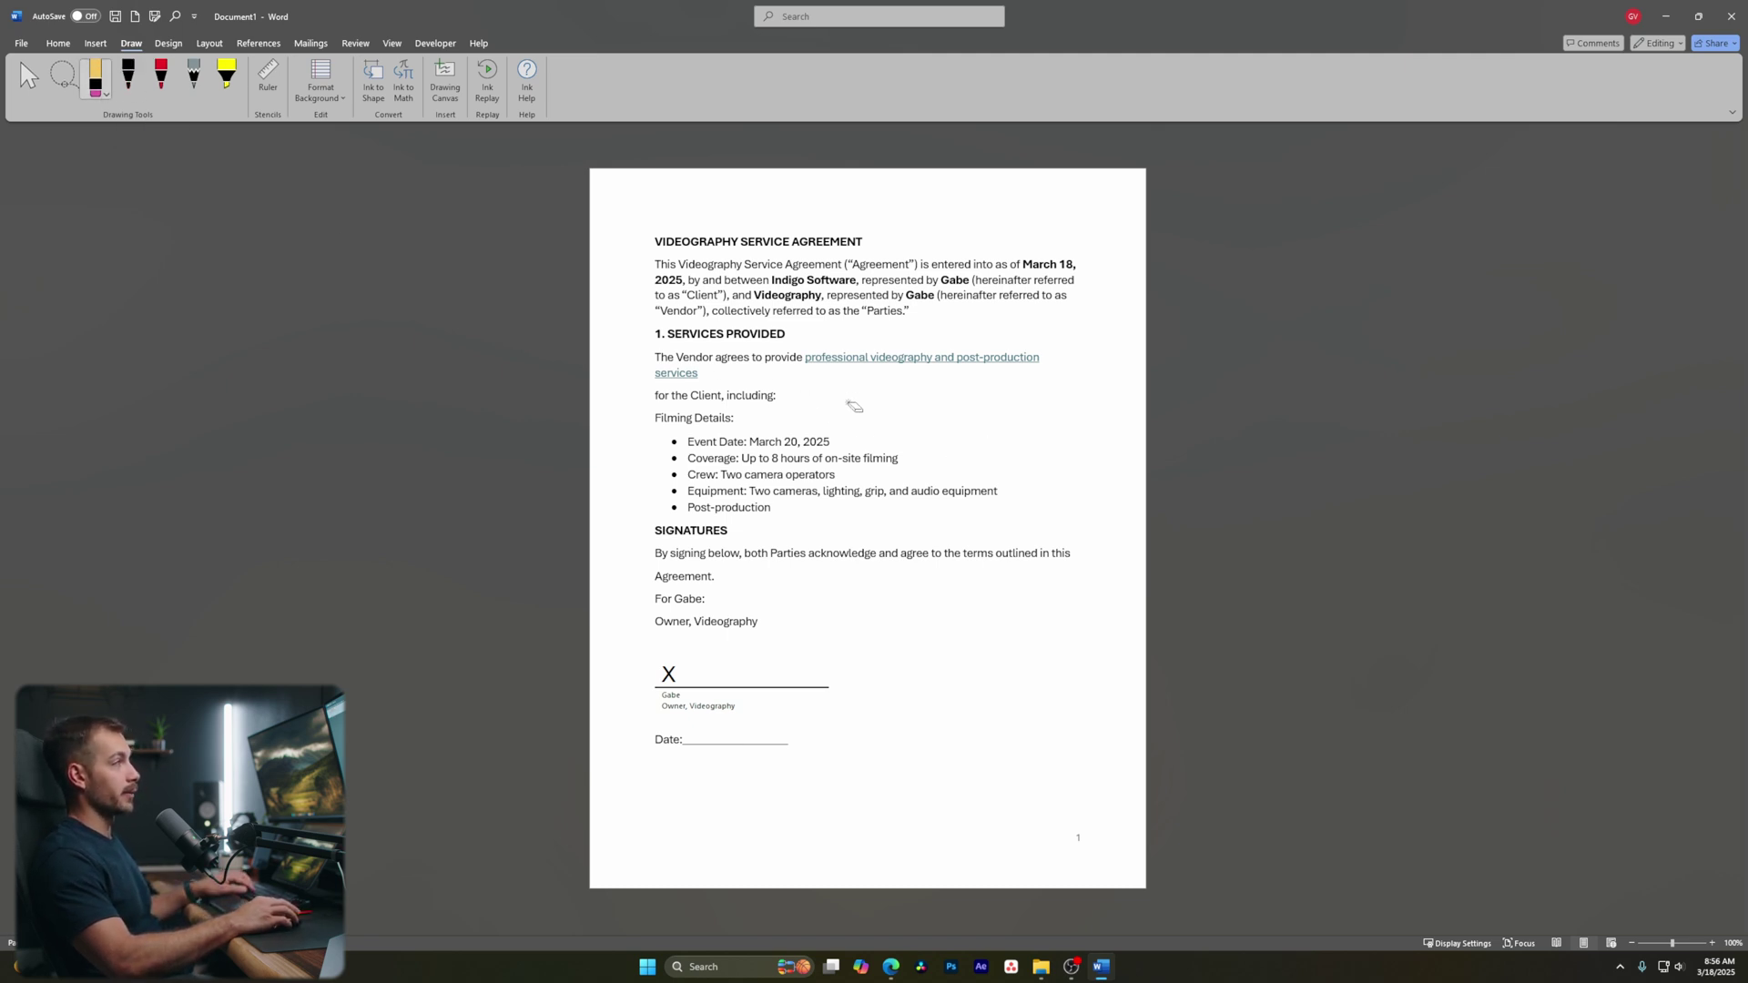
{"action": "left_click", "coordinate": [161, 77]}
{"action": "mouse_move", "coordinate": [835, 397]}
{"action": "left_mouse_down"}
{"action": "mouse_move", "coordinate": [855, 463]}
{"action": "mouse_move", "coordinate": [910, 420]}
{"action": "left_mouse_up"}
{"action": "left_click", "coordinate": [95, 77]}
{"action": "left_click", "coordinate": [830, 435]}
Undo a yellow highlighter stroke on the first body line and toggle the ruler on and off
{"action": "left_click", "coordinate": [227, 78]}
{"action": "left_click_drag", "start_coordinate": [690, 264], "coordinate": [1083, 264]}
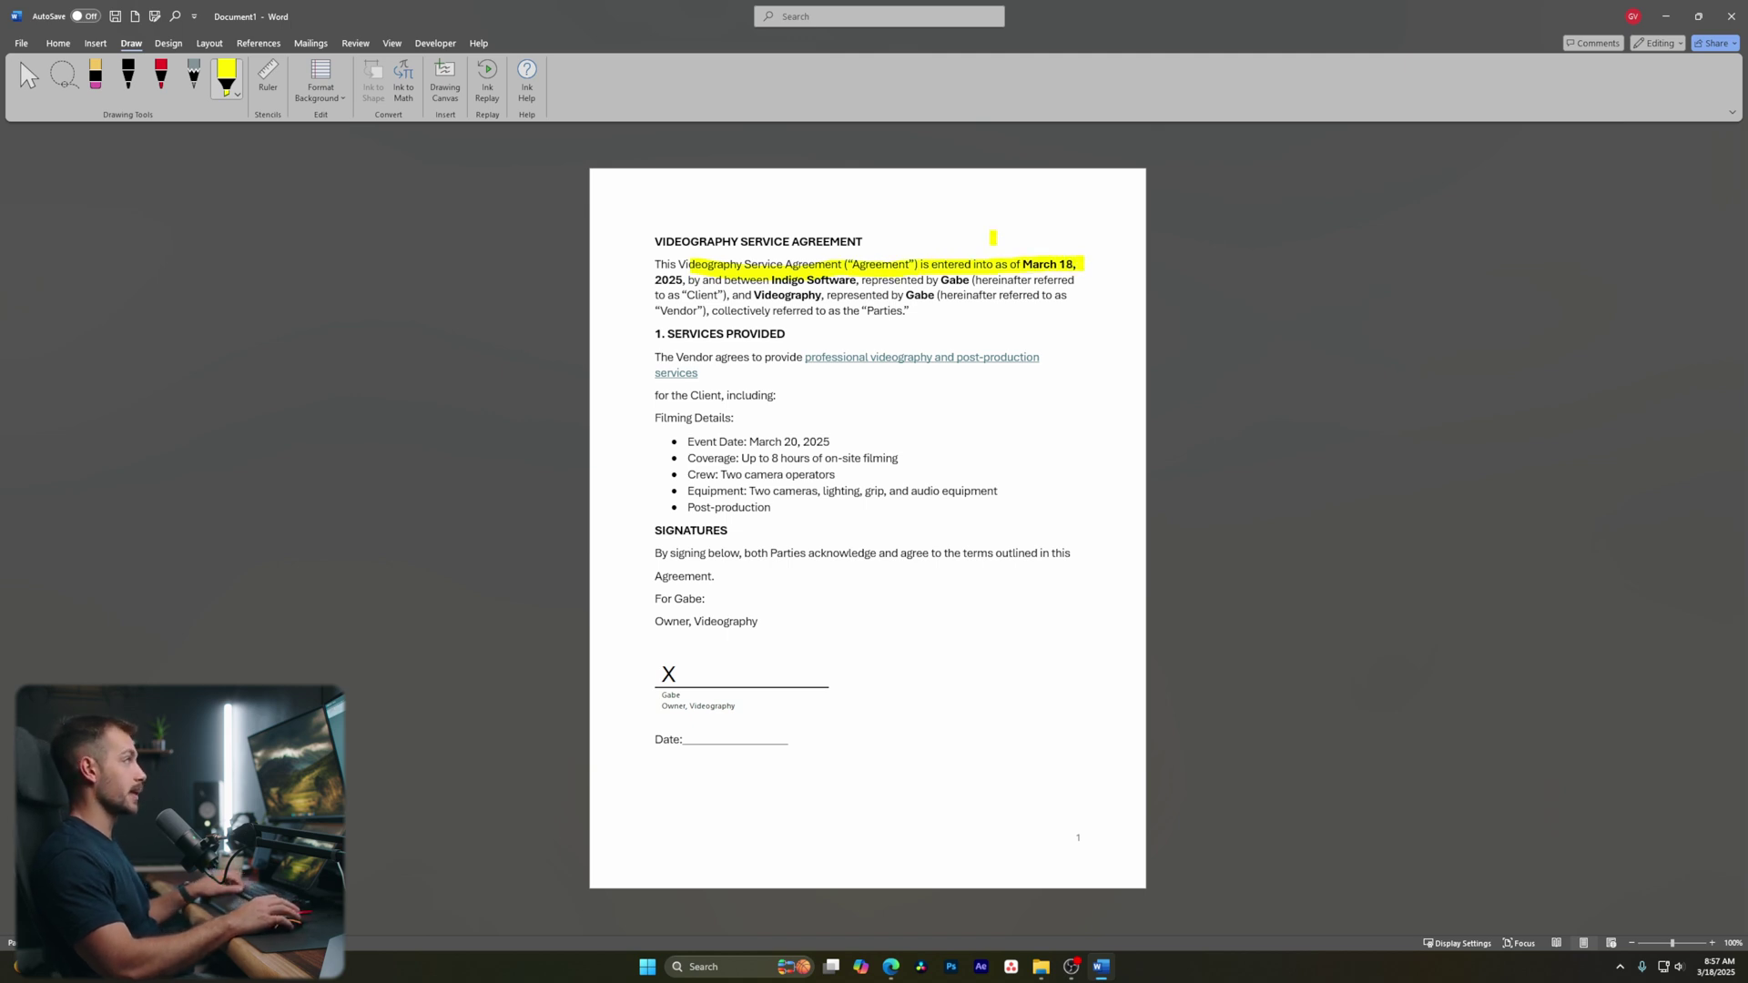
{"action": "key", "text": "ctrl+z"}
{"action": "left_click", "coordinate": [268, 77]}
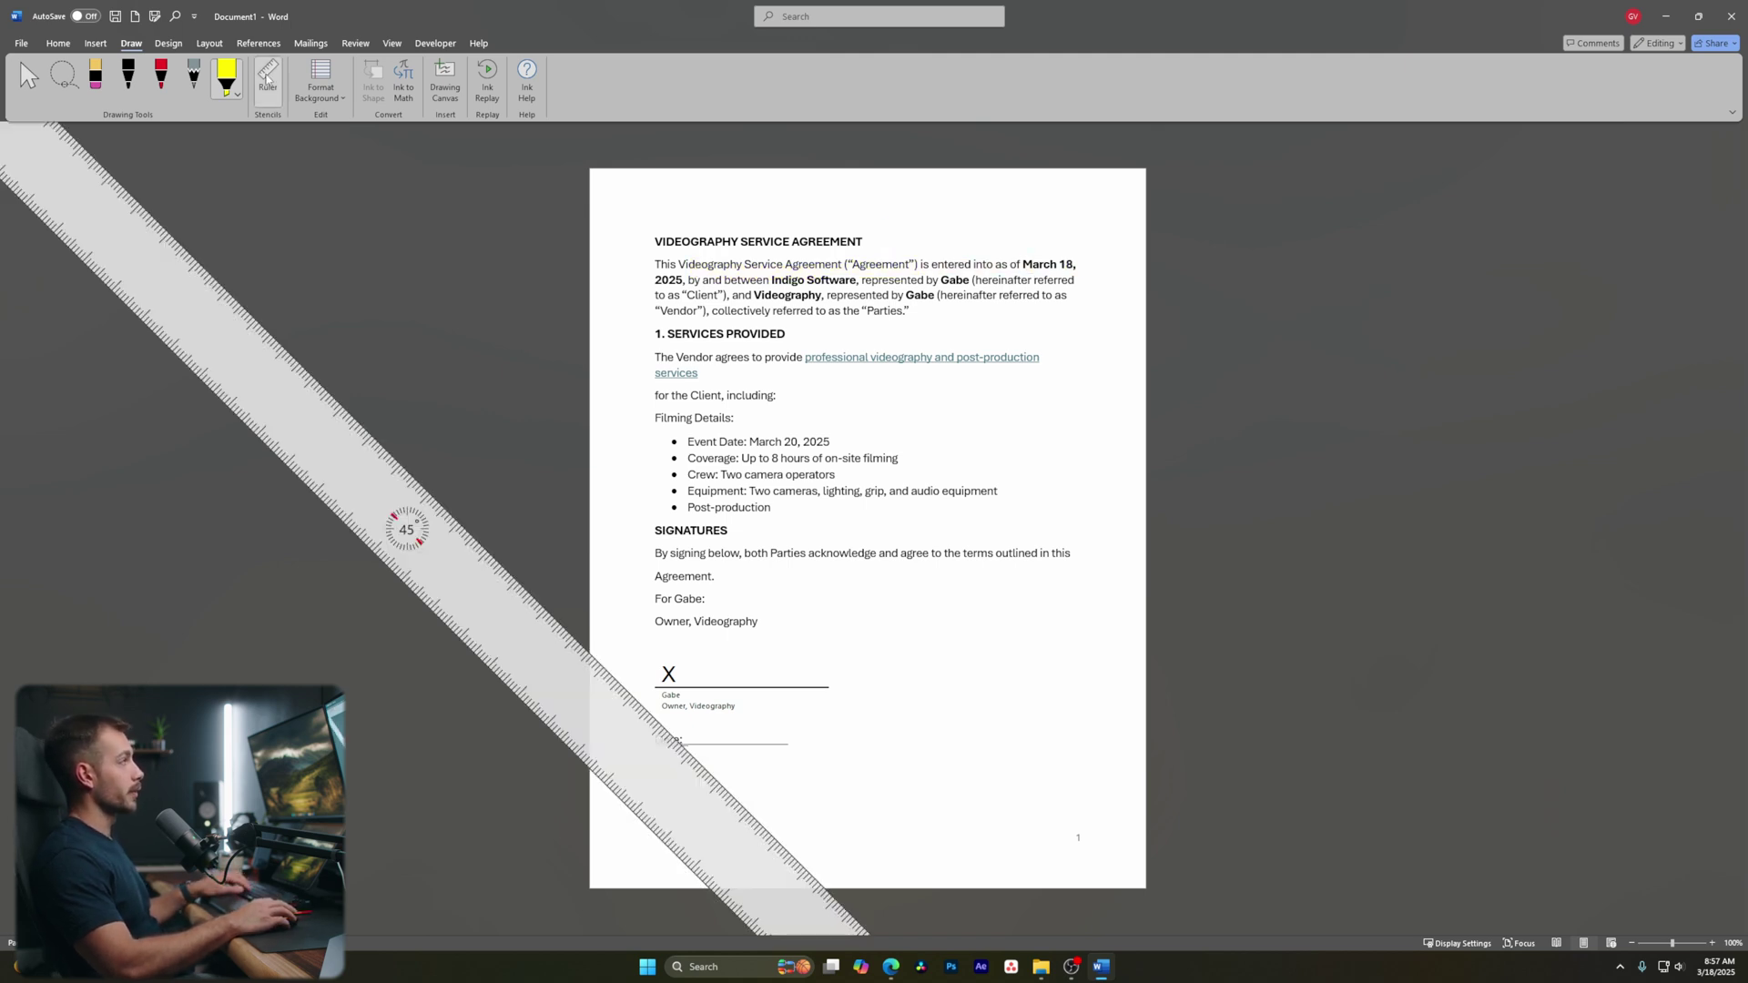
{"action": "left_click", "coordinate": [267, 78]}
Open and close the page background choices, then move to the Design tab
{"action": "left_click", "coordinate": [331, 99]}
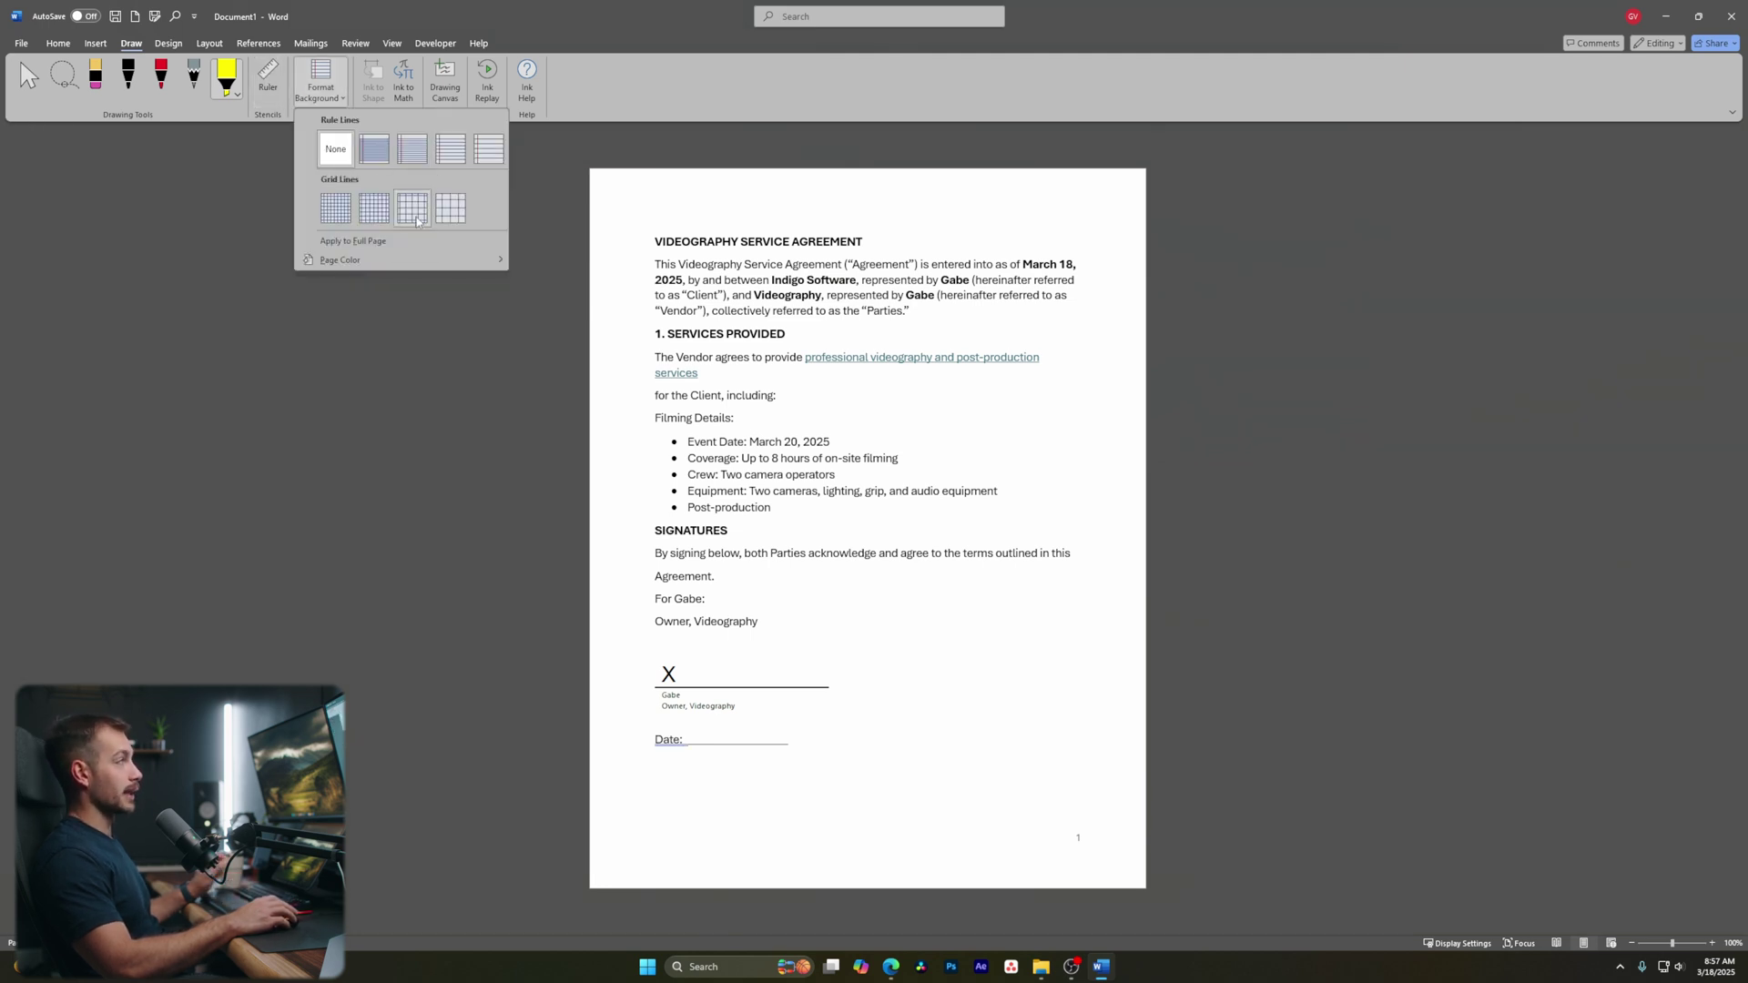
{"action": "left_click", "coordinate": [318, 77]}
{"action": "left_click", "coordinate": [168, 43]}
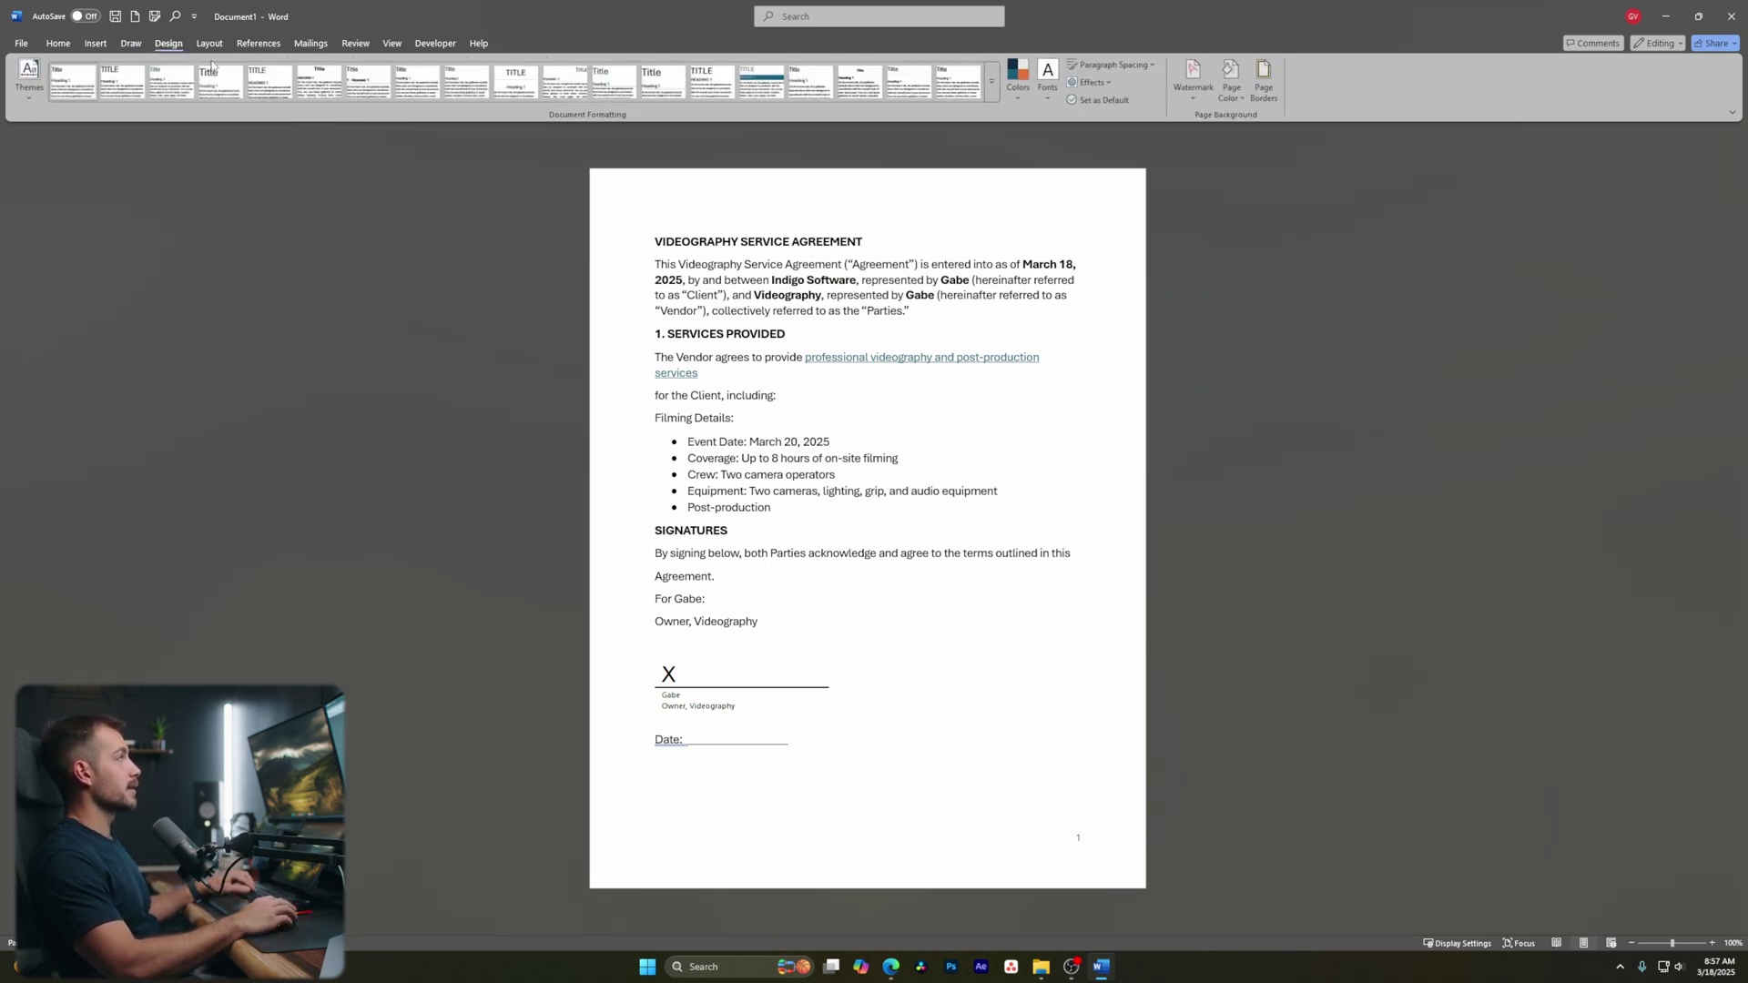
Preview the Themes, Colors, Fonts, Watermark and Page Color galleries without applying any, then go to Layout
{"action": "left_click", "coordinate": [33, 86]}
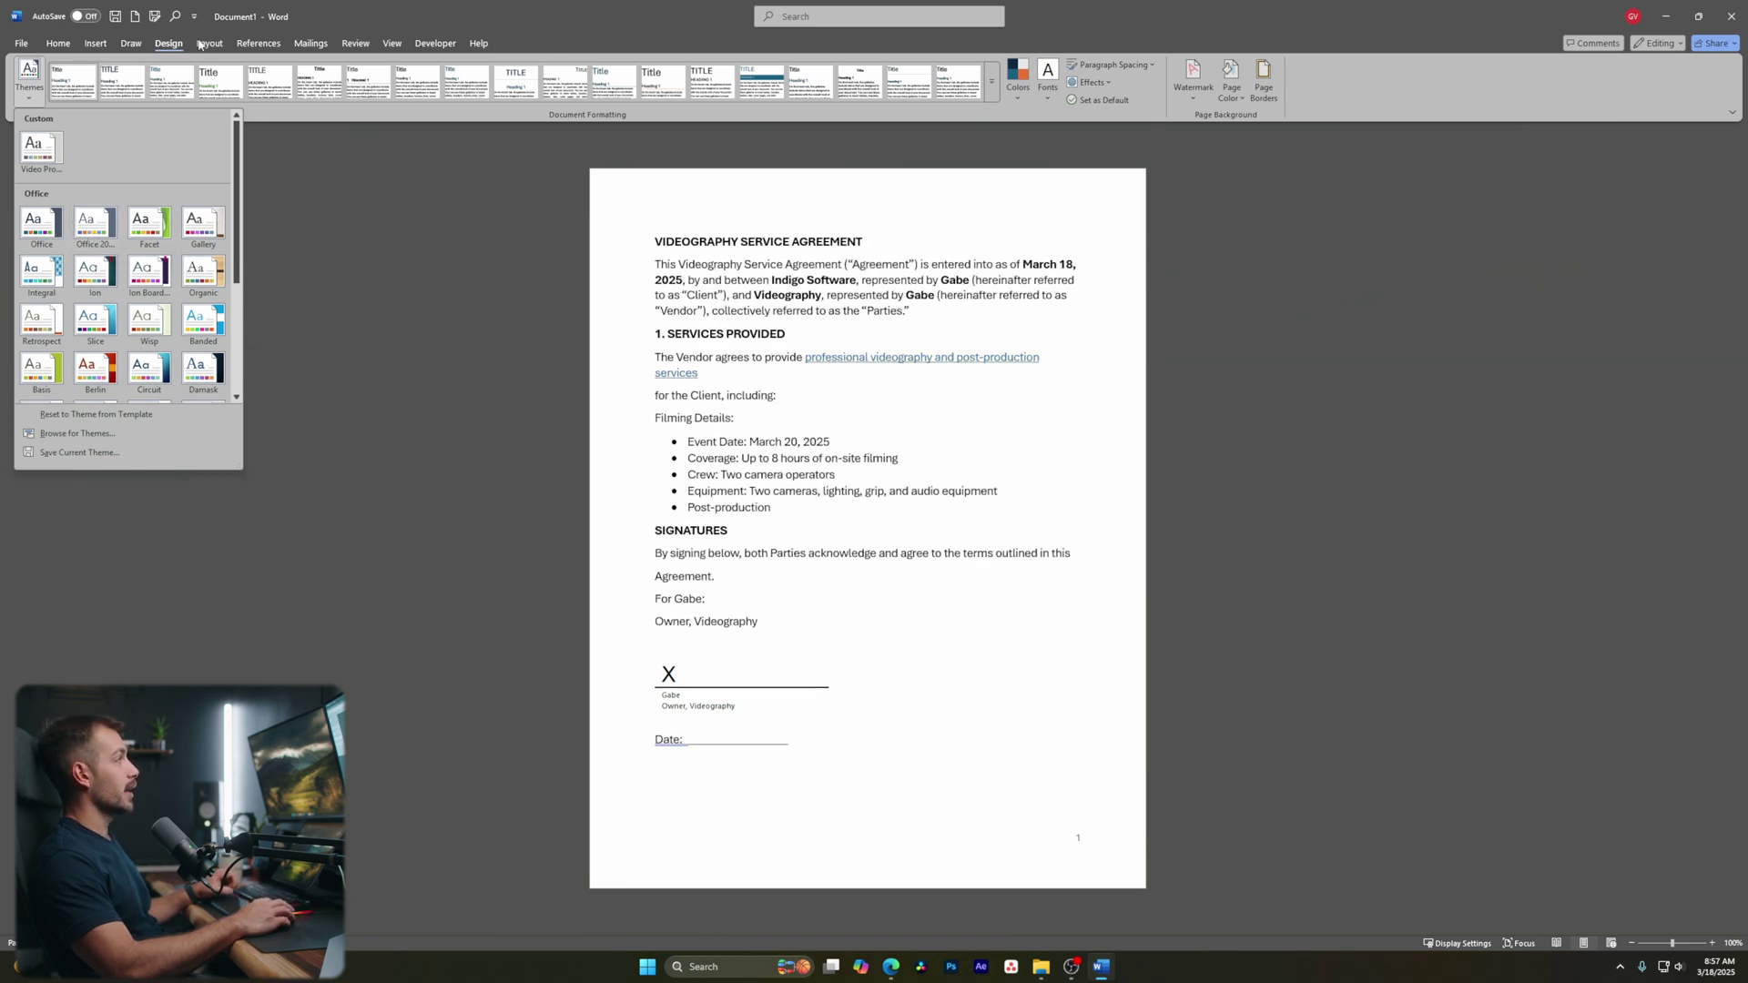
{"action": "left_click", "coordinate": [41, 223]}
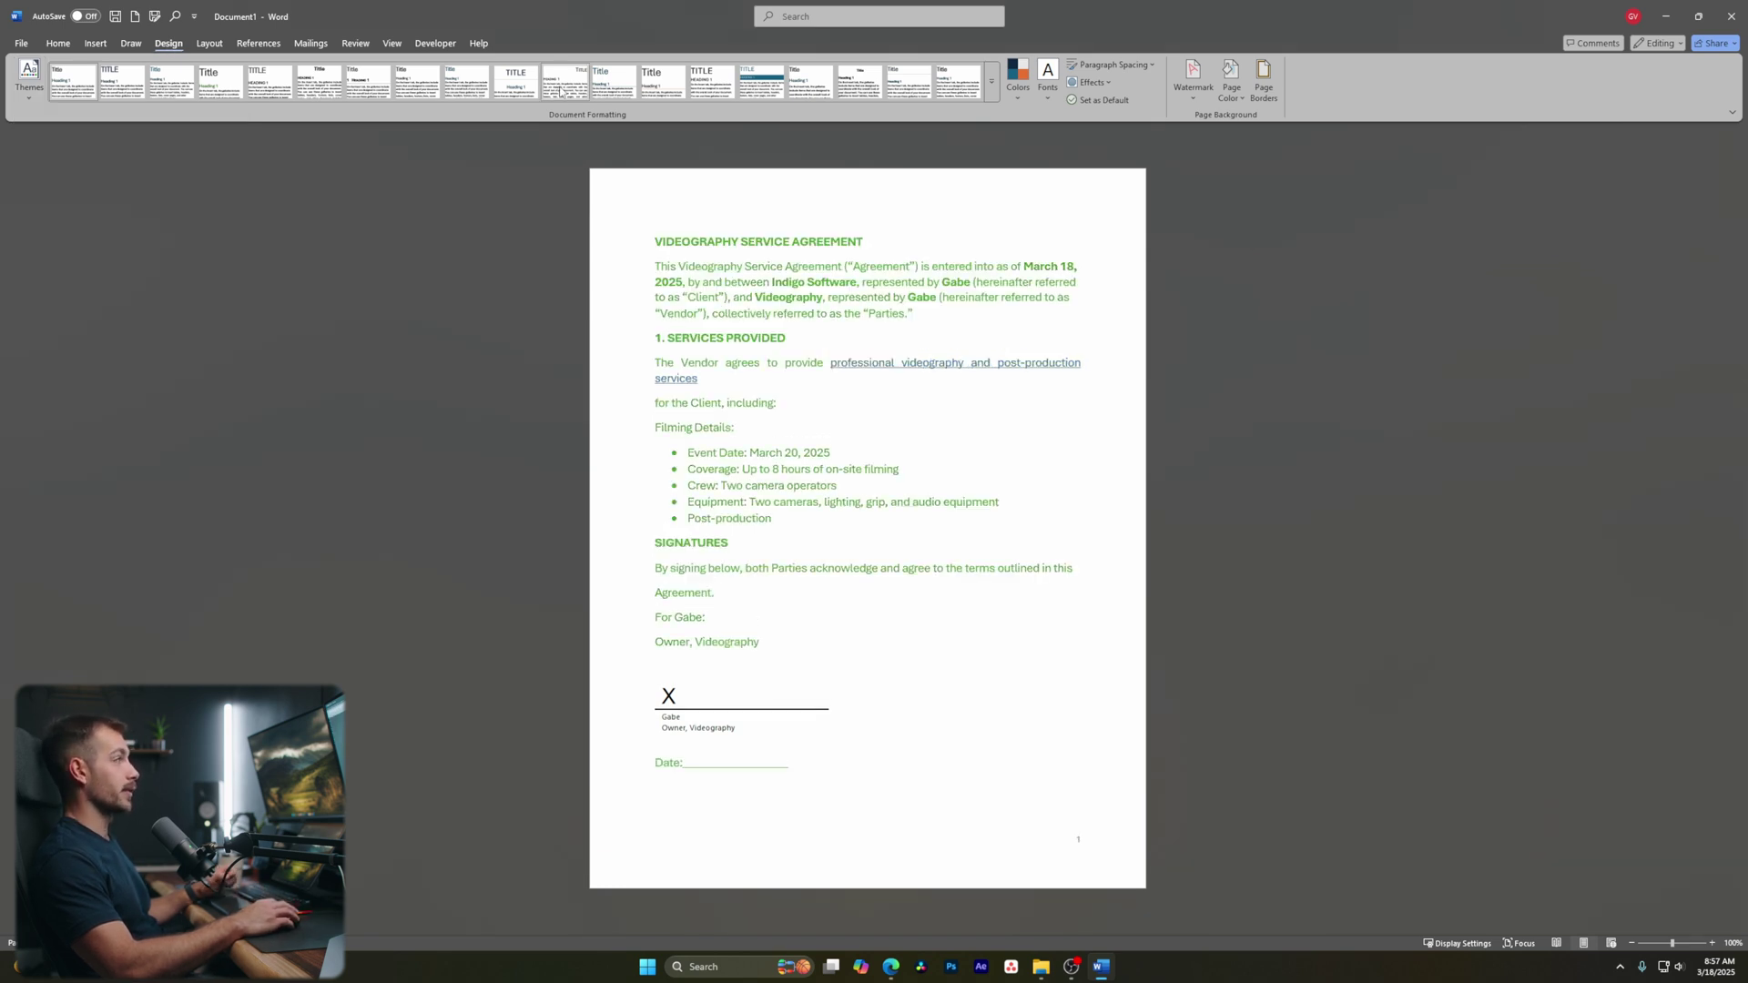
{"action": "left_click", "coordinate": [1017, 86]}
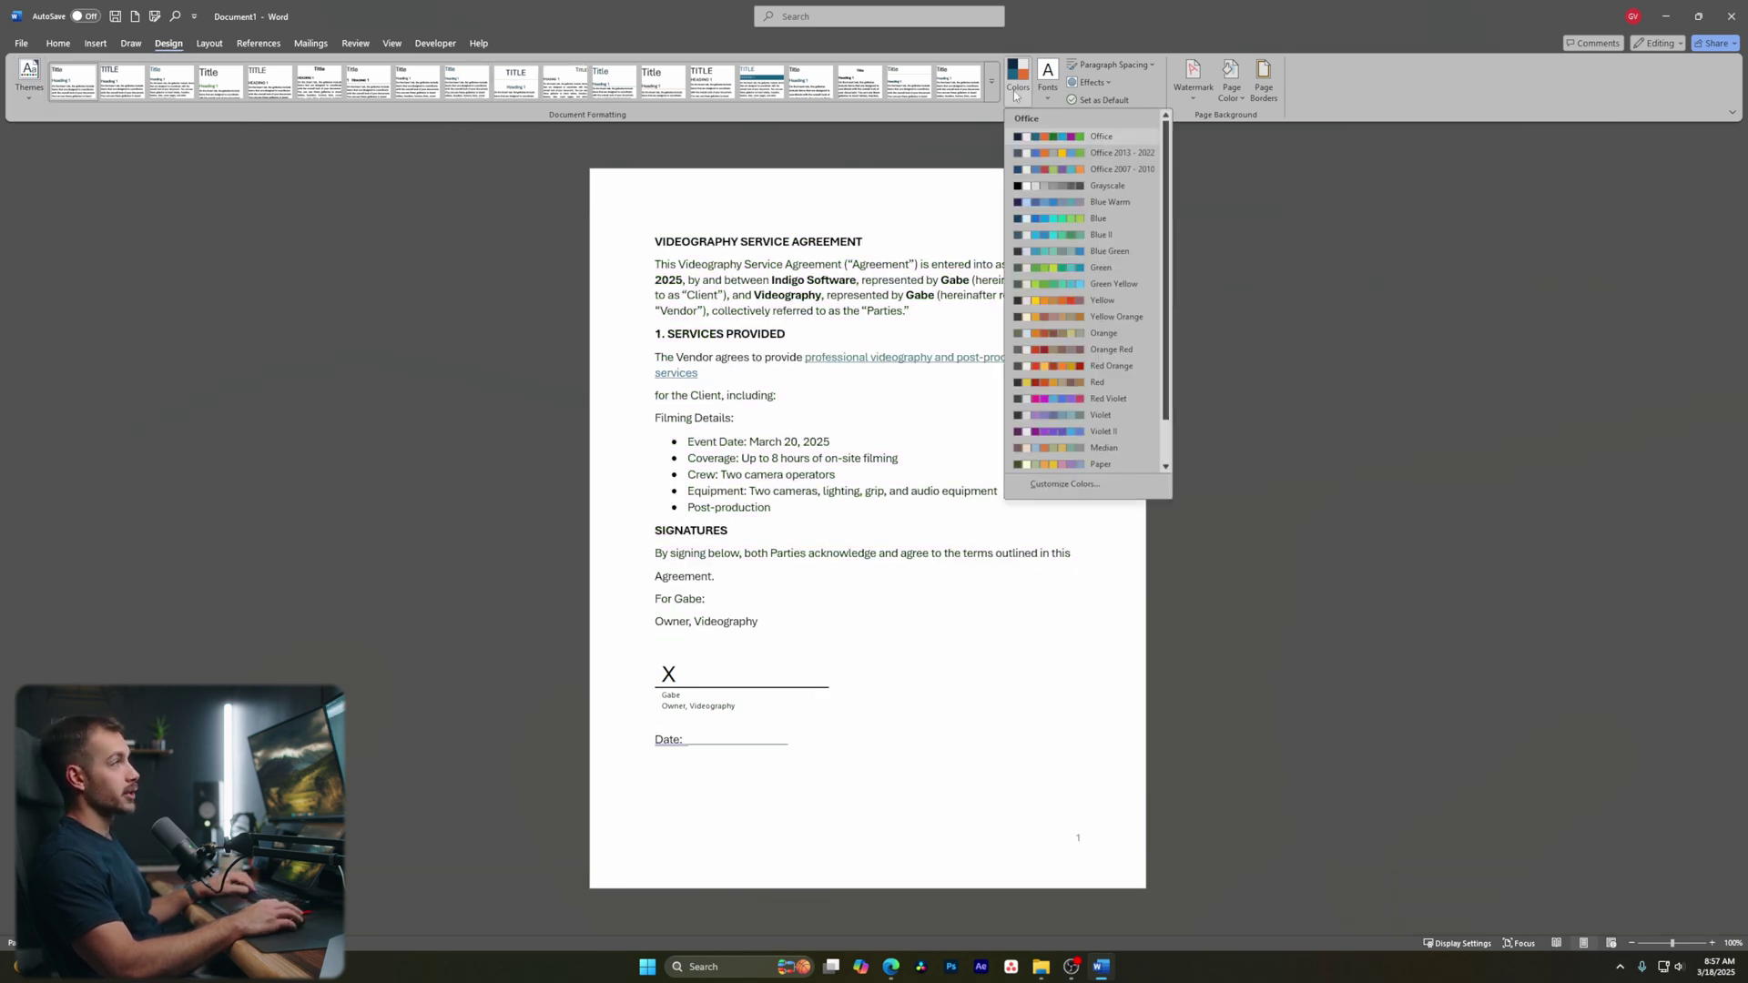
{"action": "left_click", "coordinate": [1047, 89]}
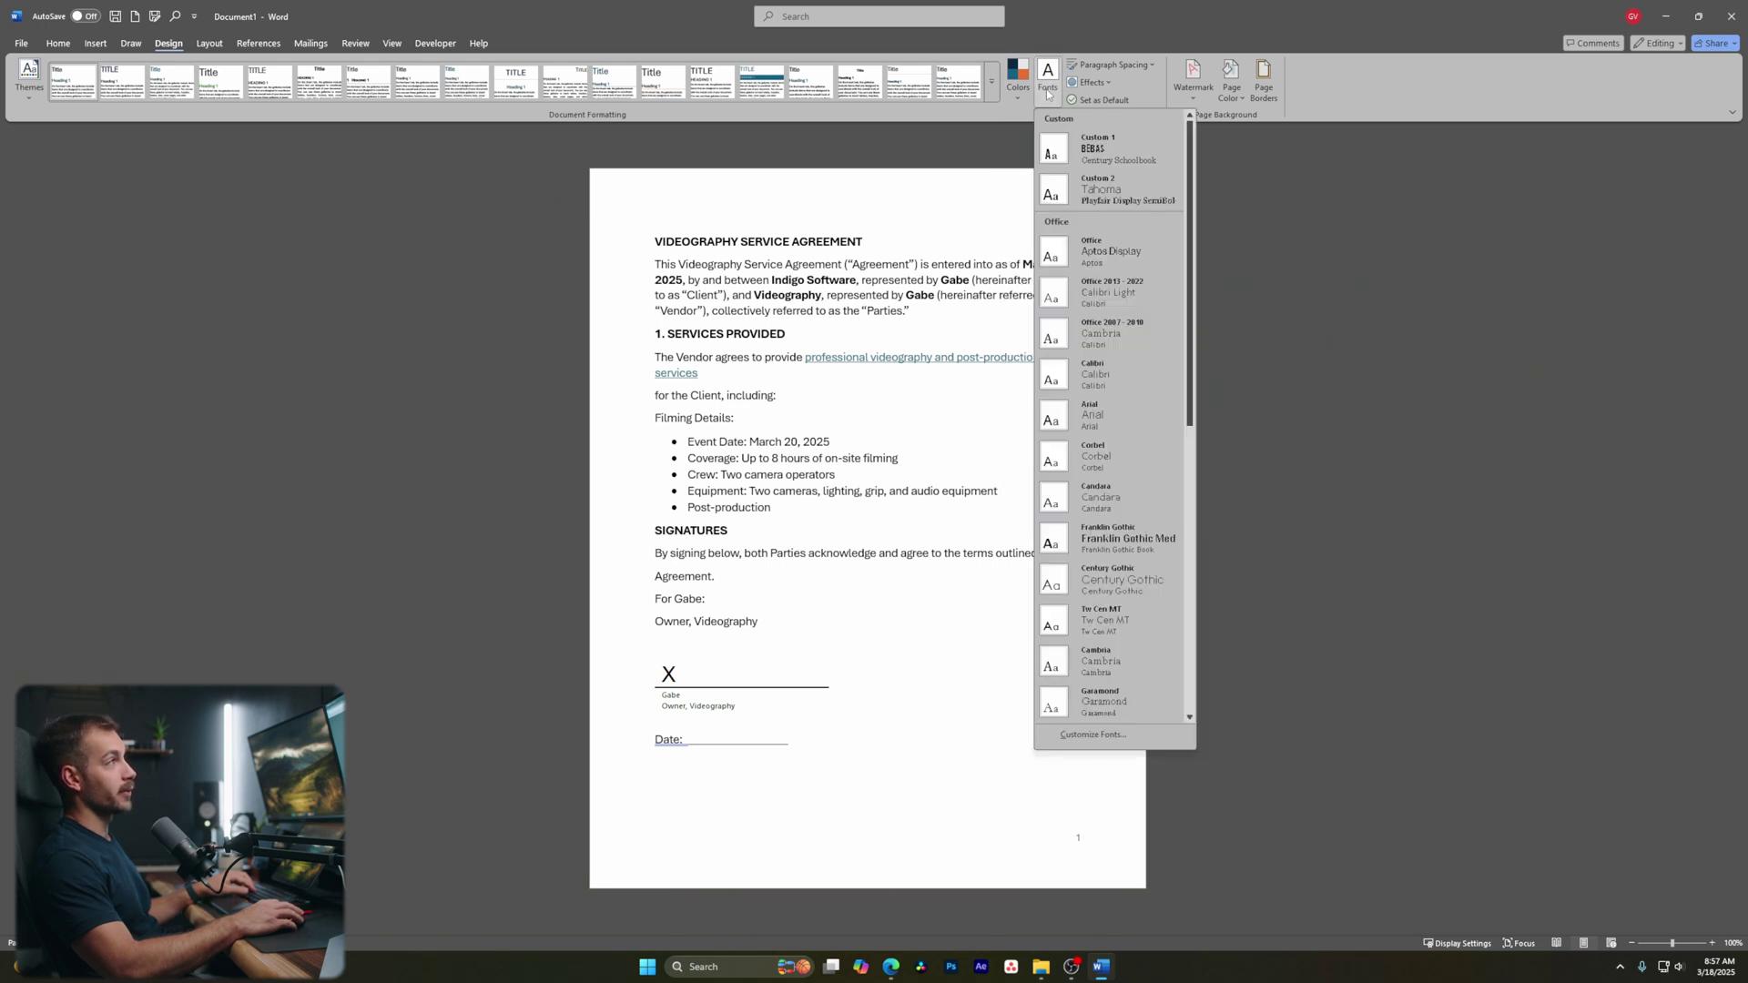
{"action": "left_click", "coordinate": [1021, 82]}
{"action": "left_click", "coordinate": [1049, 91]}
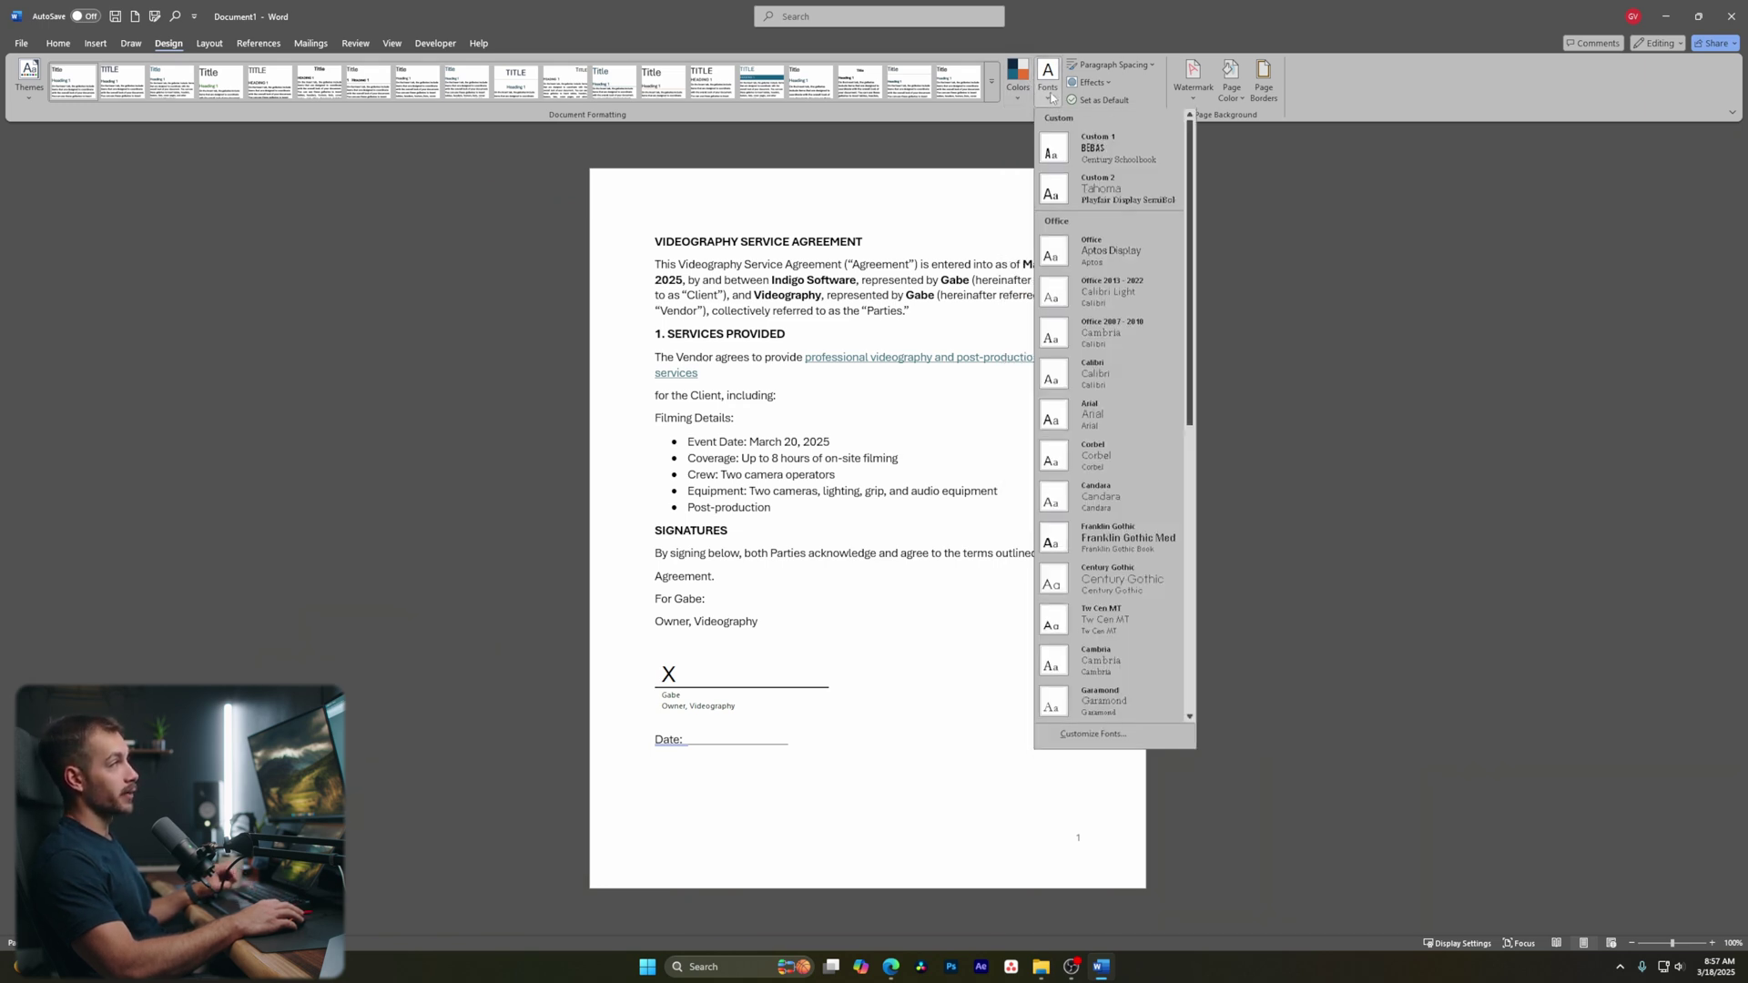
{"action": "left_click", "coordinate": [1193, 82]}
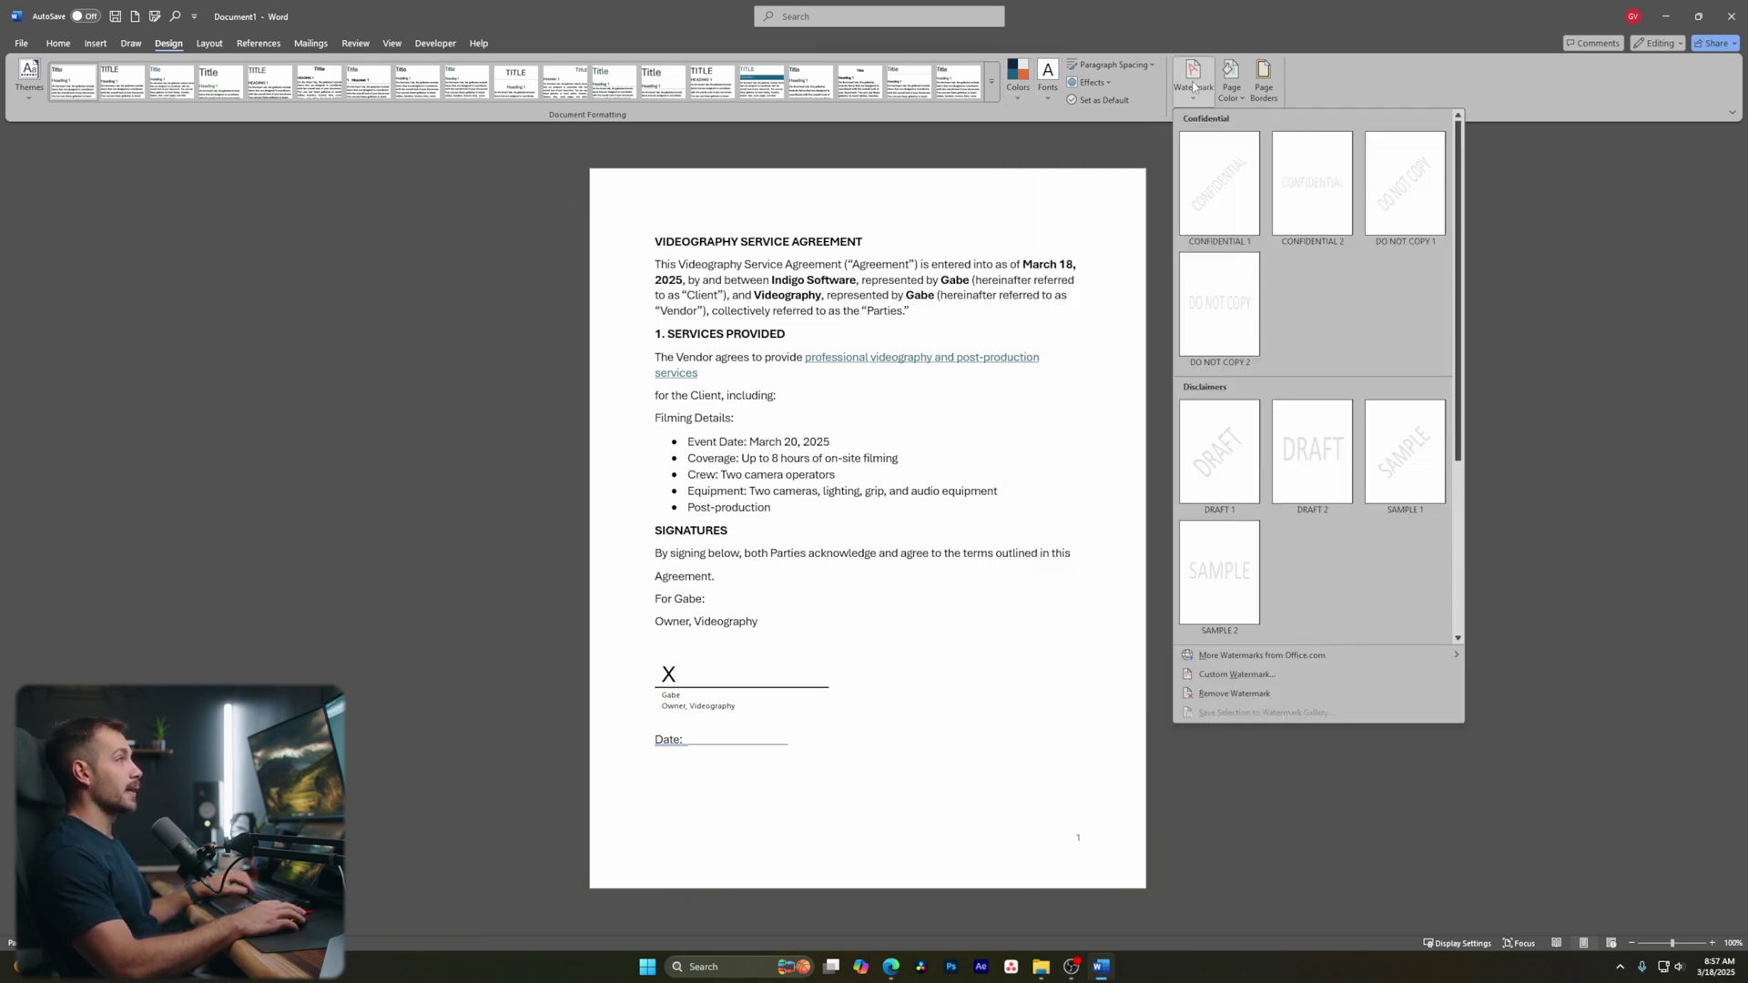
{"action": "left_click", "coordinate": [1235, 84]}
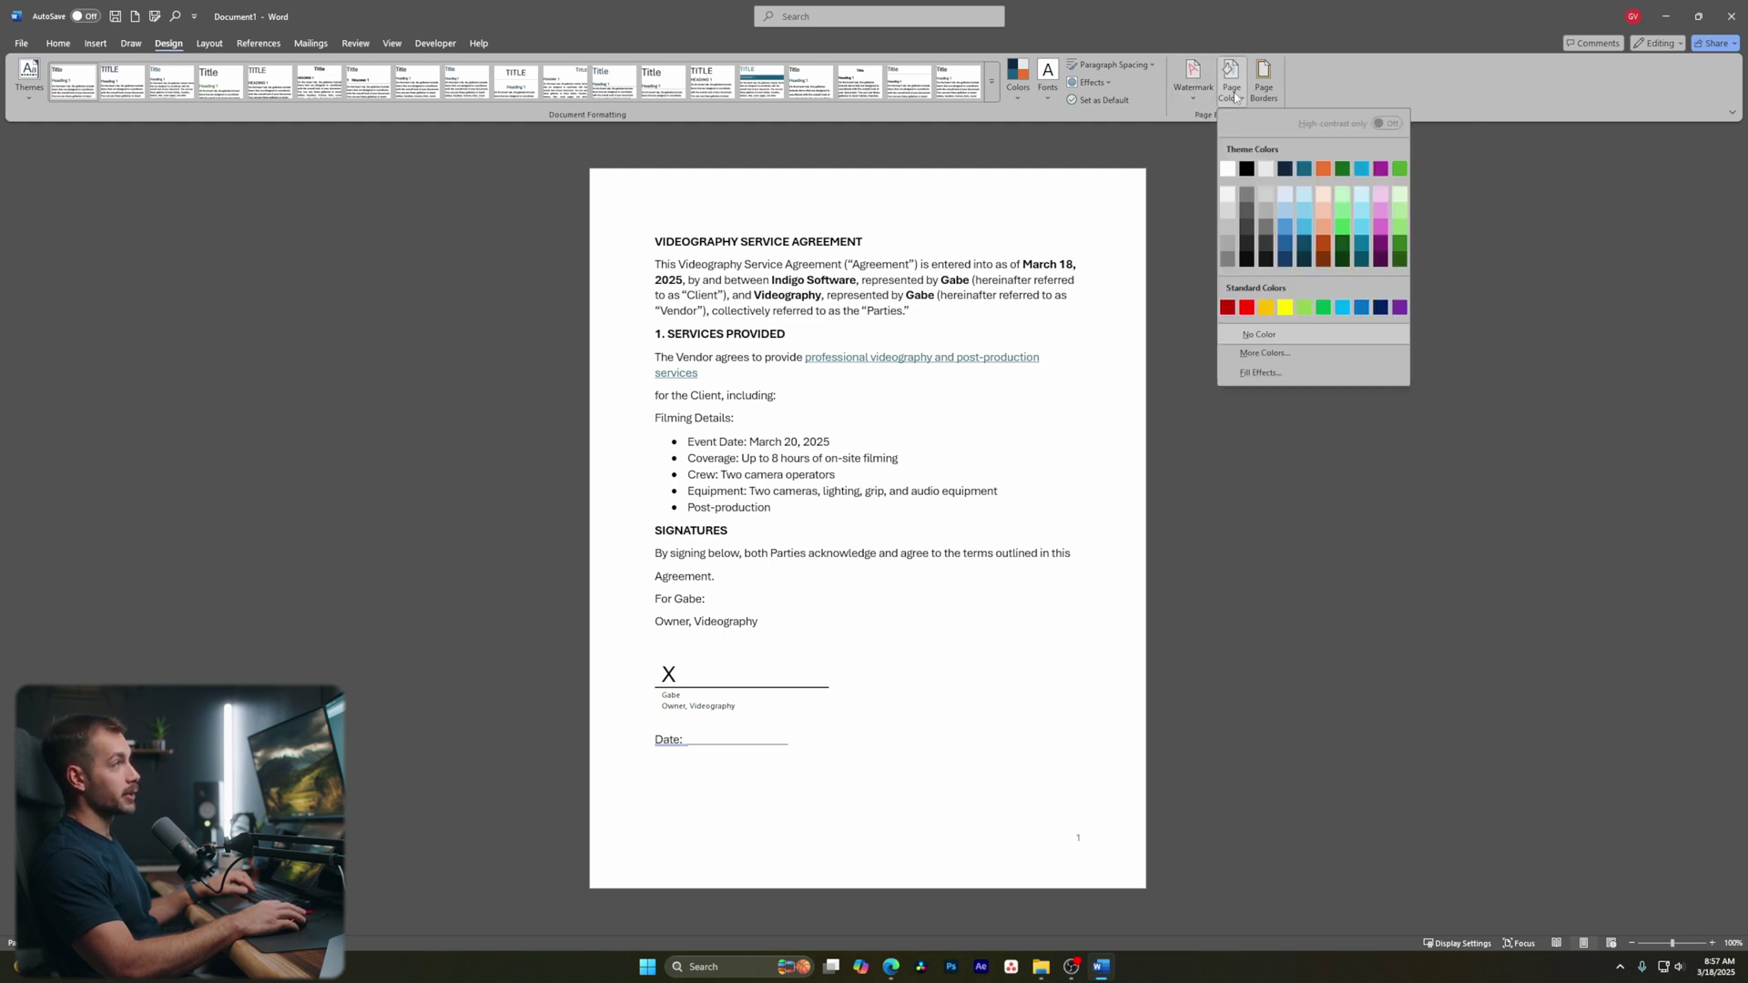
{"action": "left_click", "coordinate": [209, 43]}
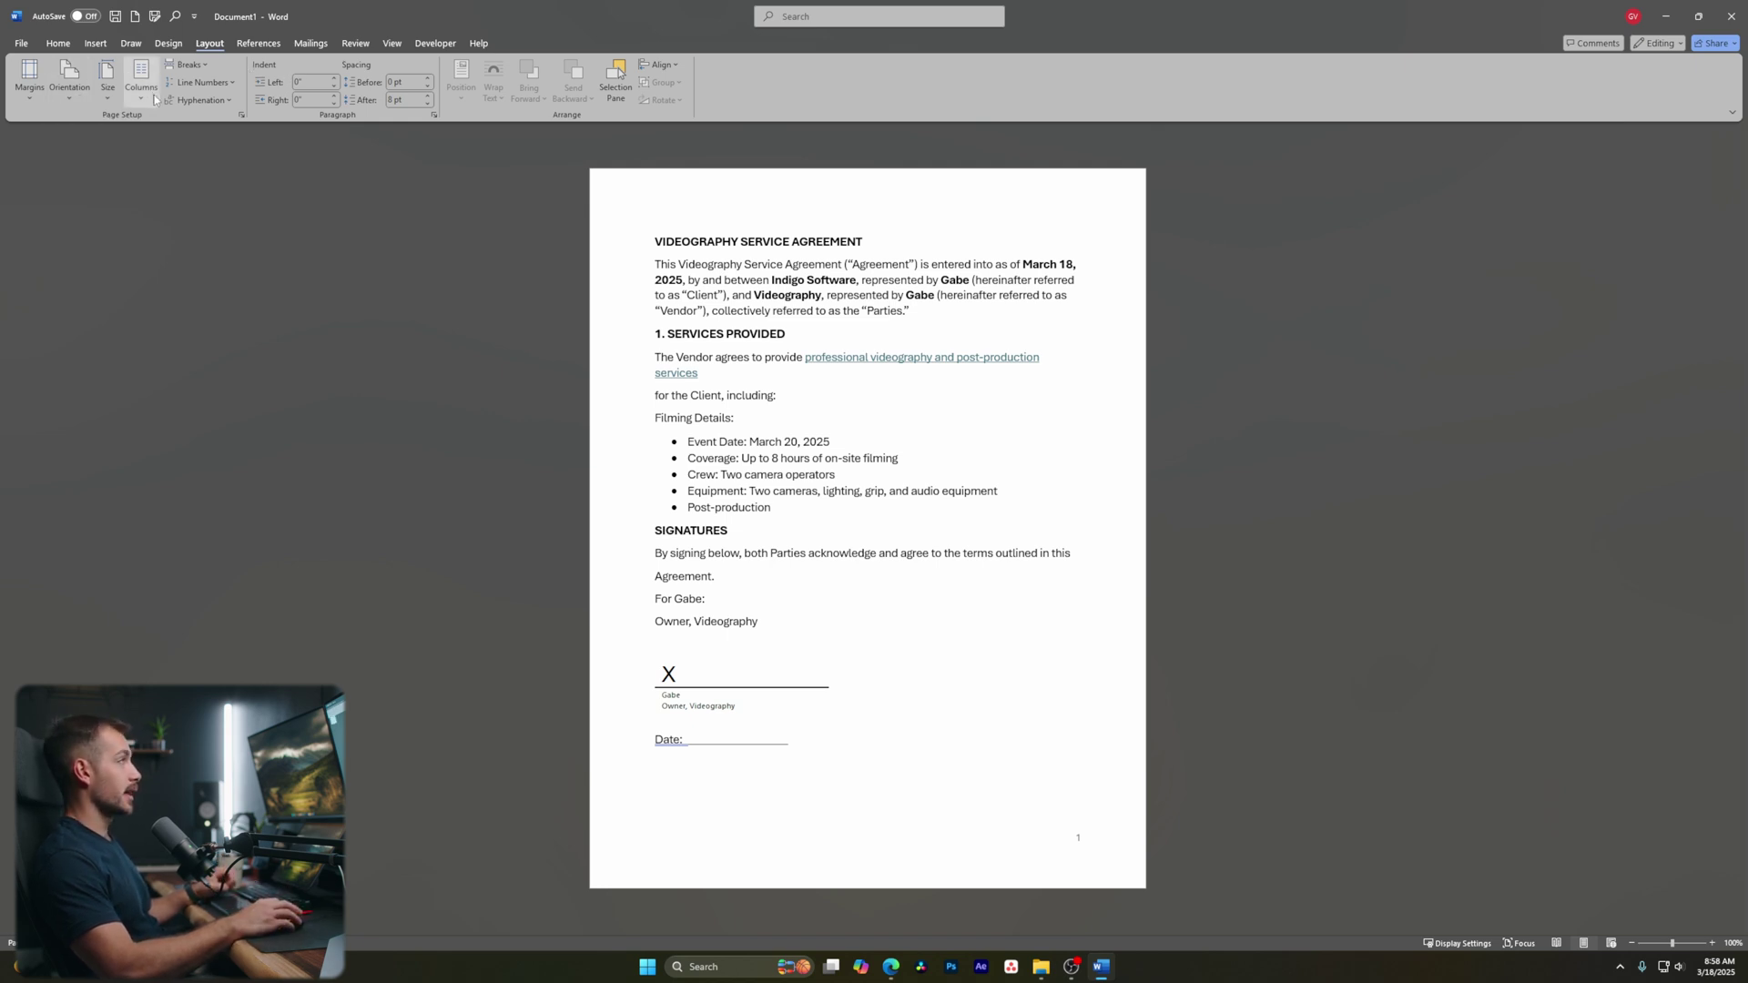
Open and close the Breaks list, then step through References and Mailings to the Review tab
{"action": "left_click", "coordinate": [185, 65]}
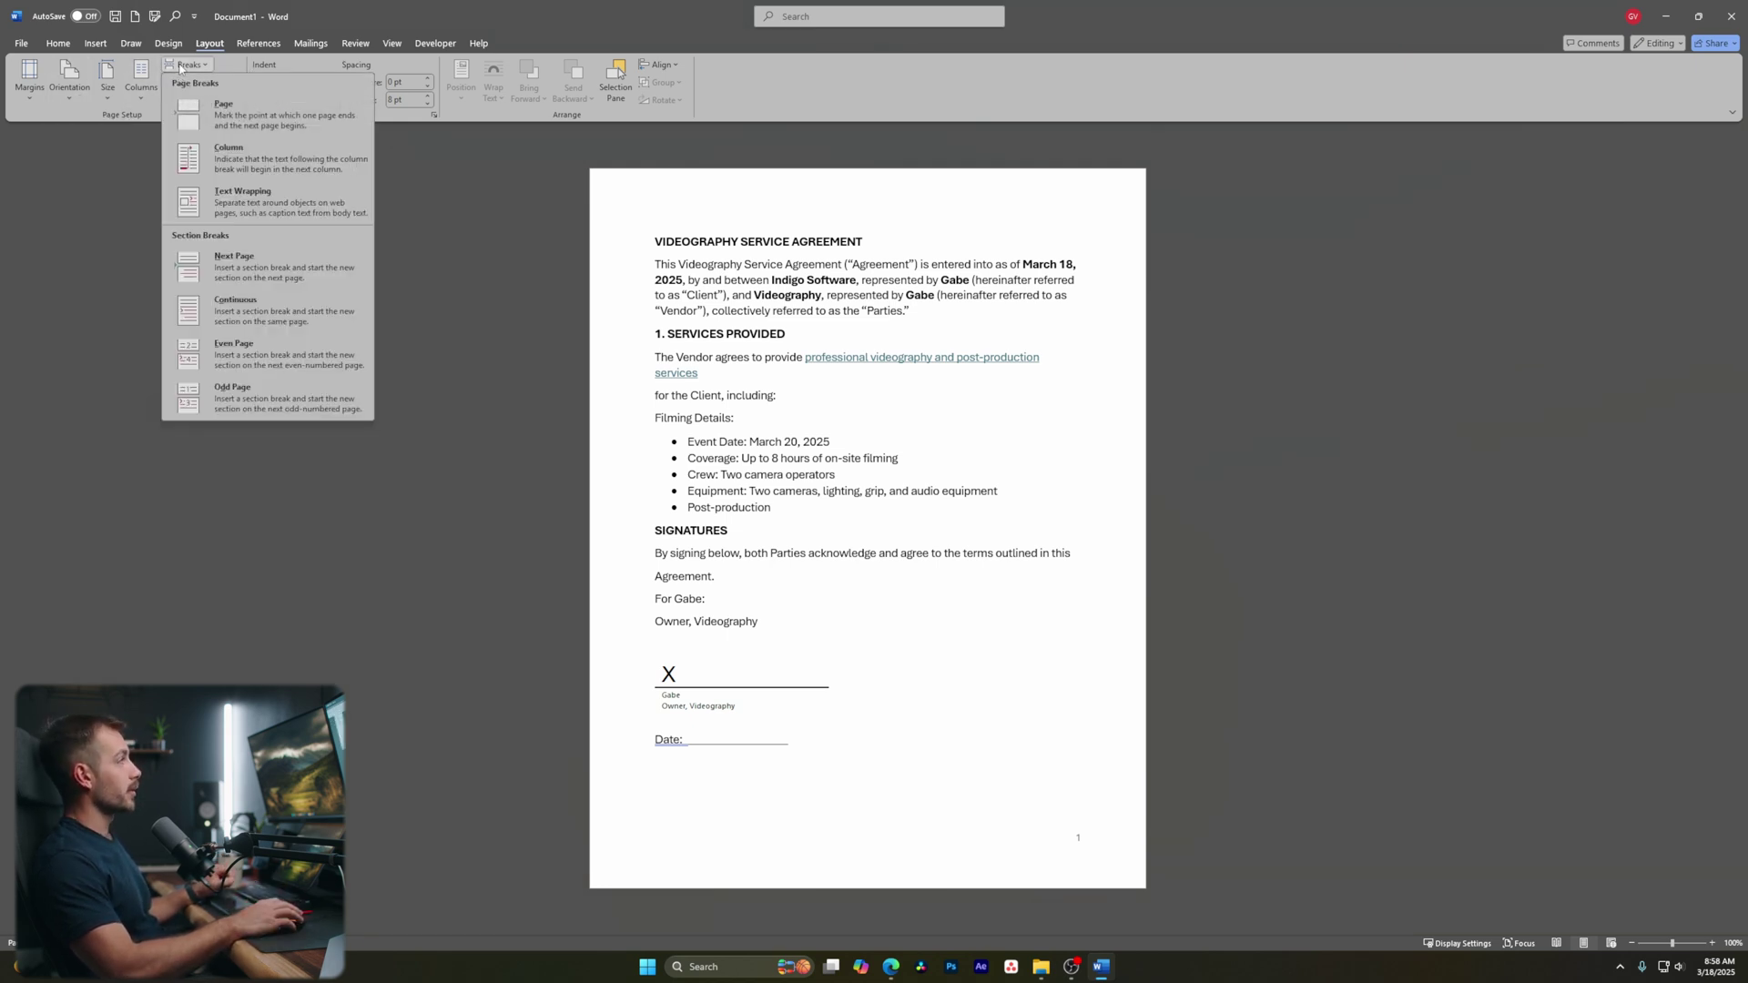
{"action": "left_click", "coordinate": [183, 66]}
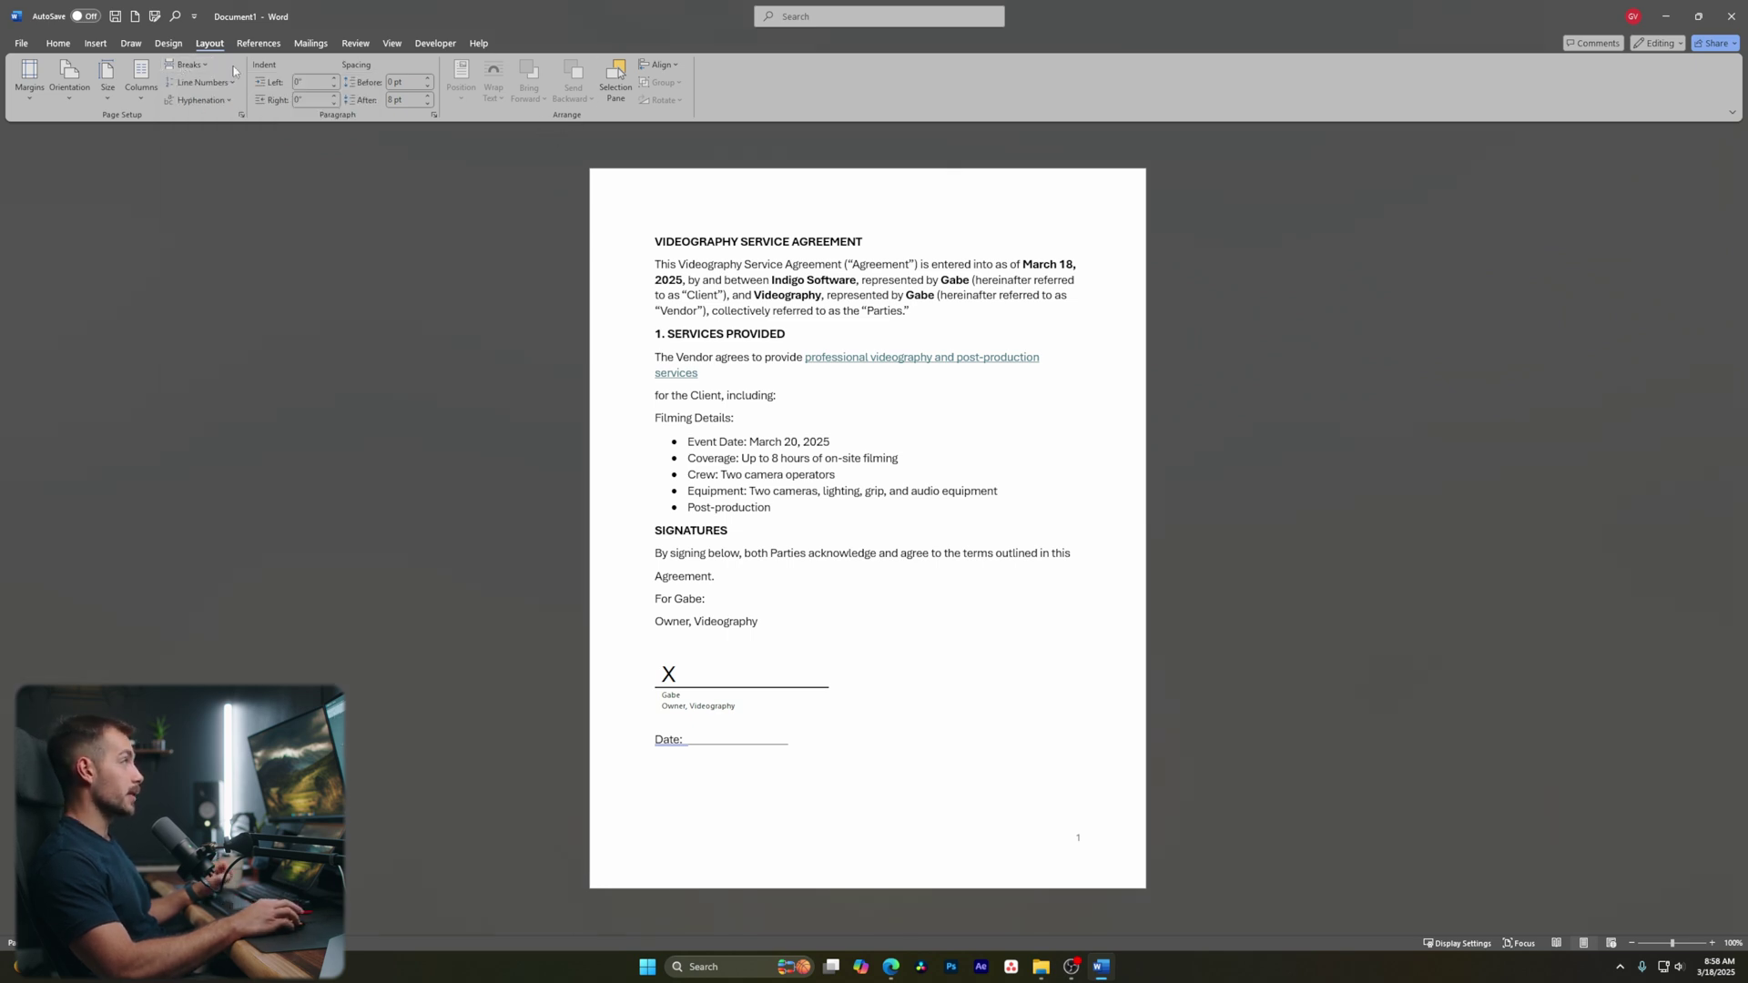
{"action": "left_click", "coordinate": [259, 44]}
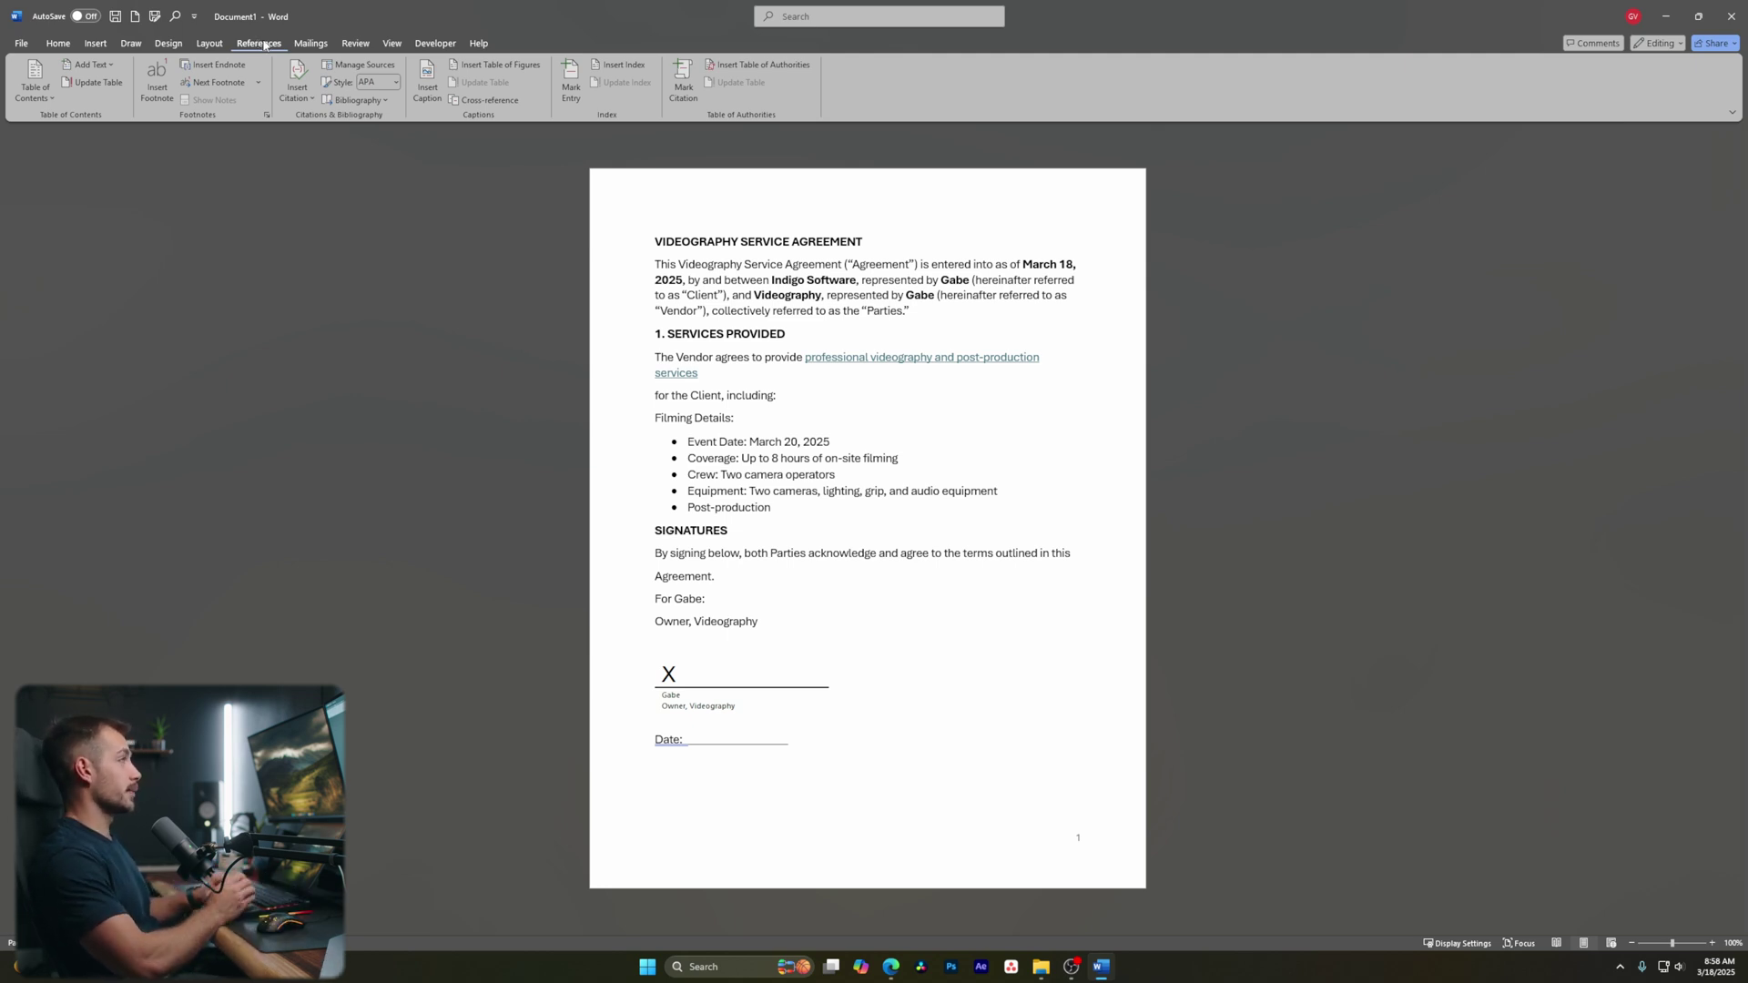
{"action": "left_click", "coordinate": [312, 44]}
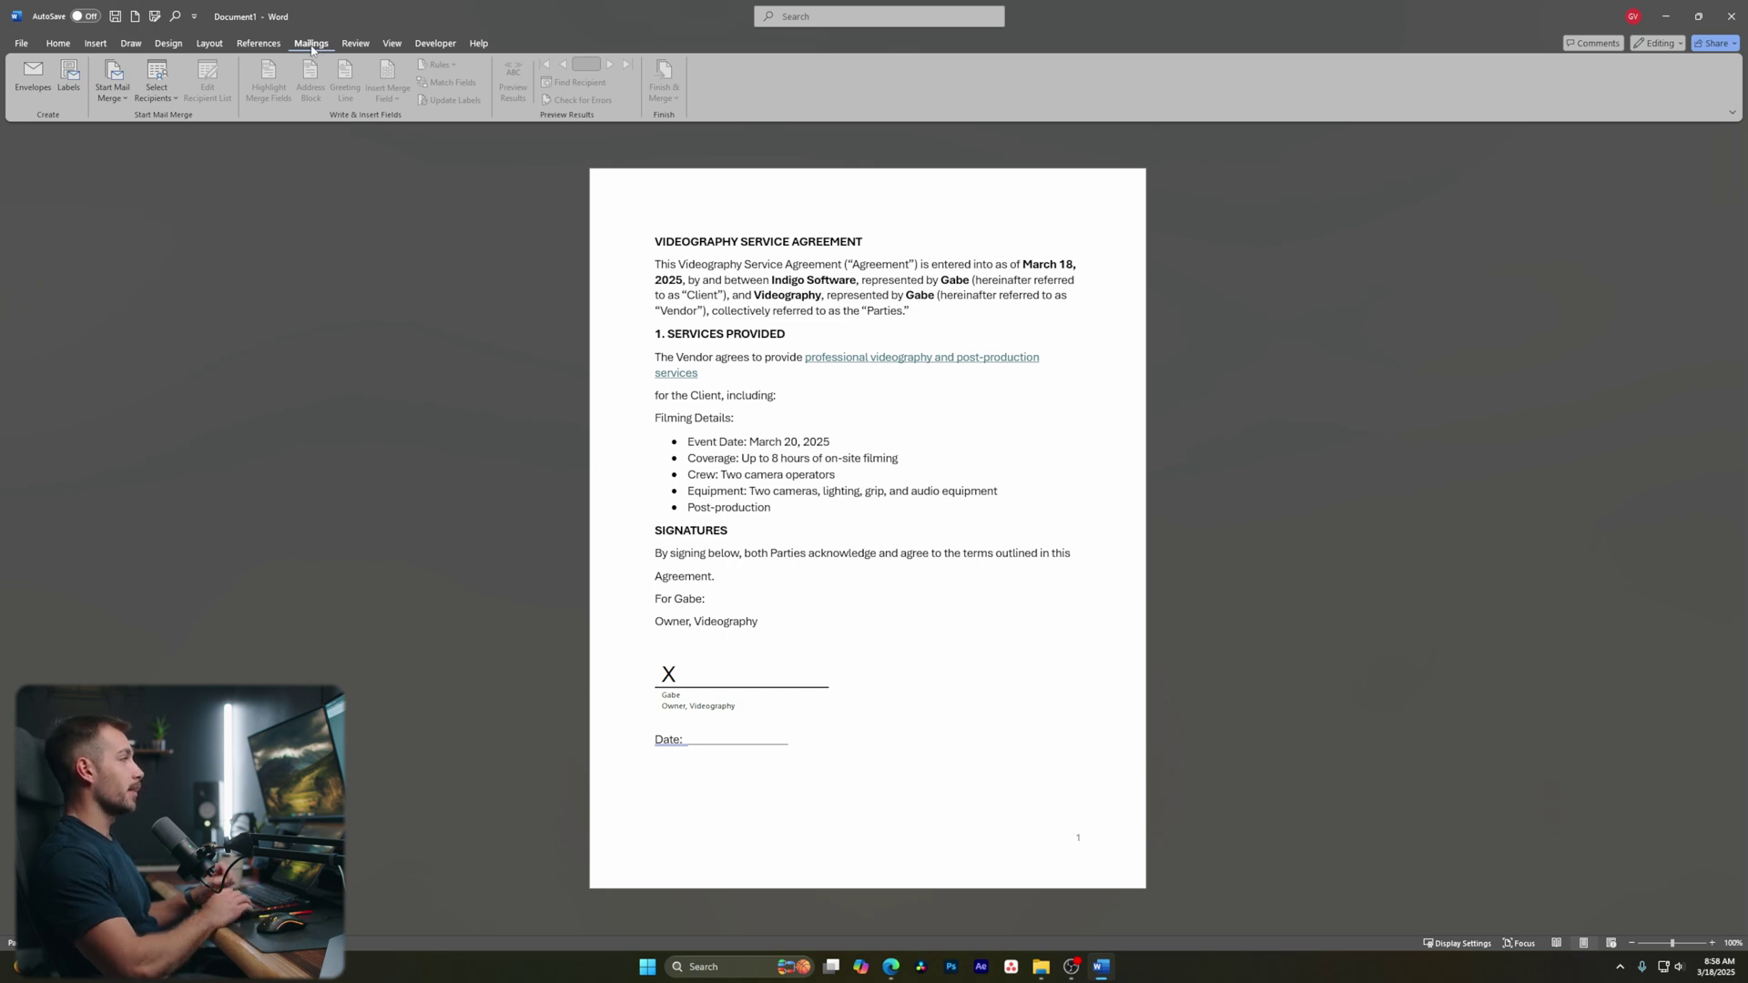
{"action": "left_click", "coordinate": [358, 48]}
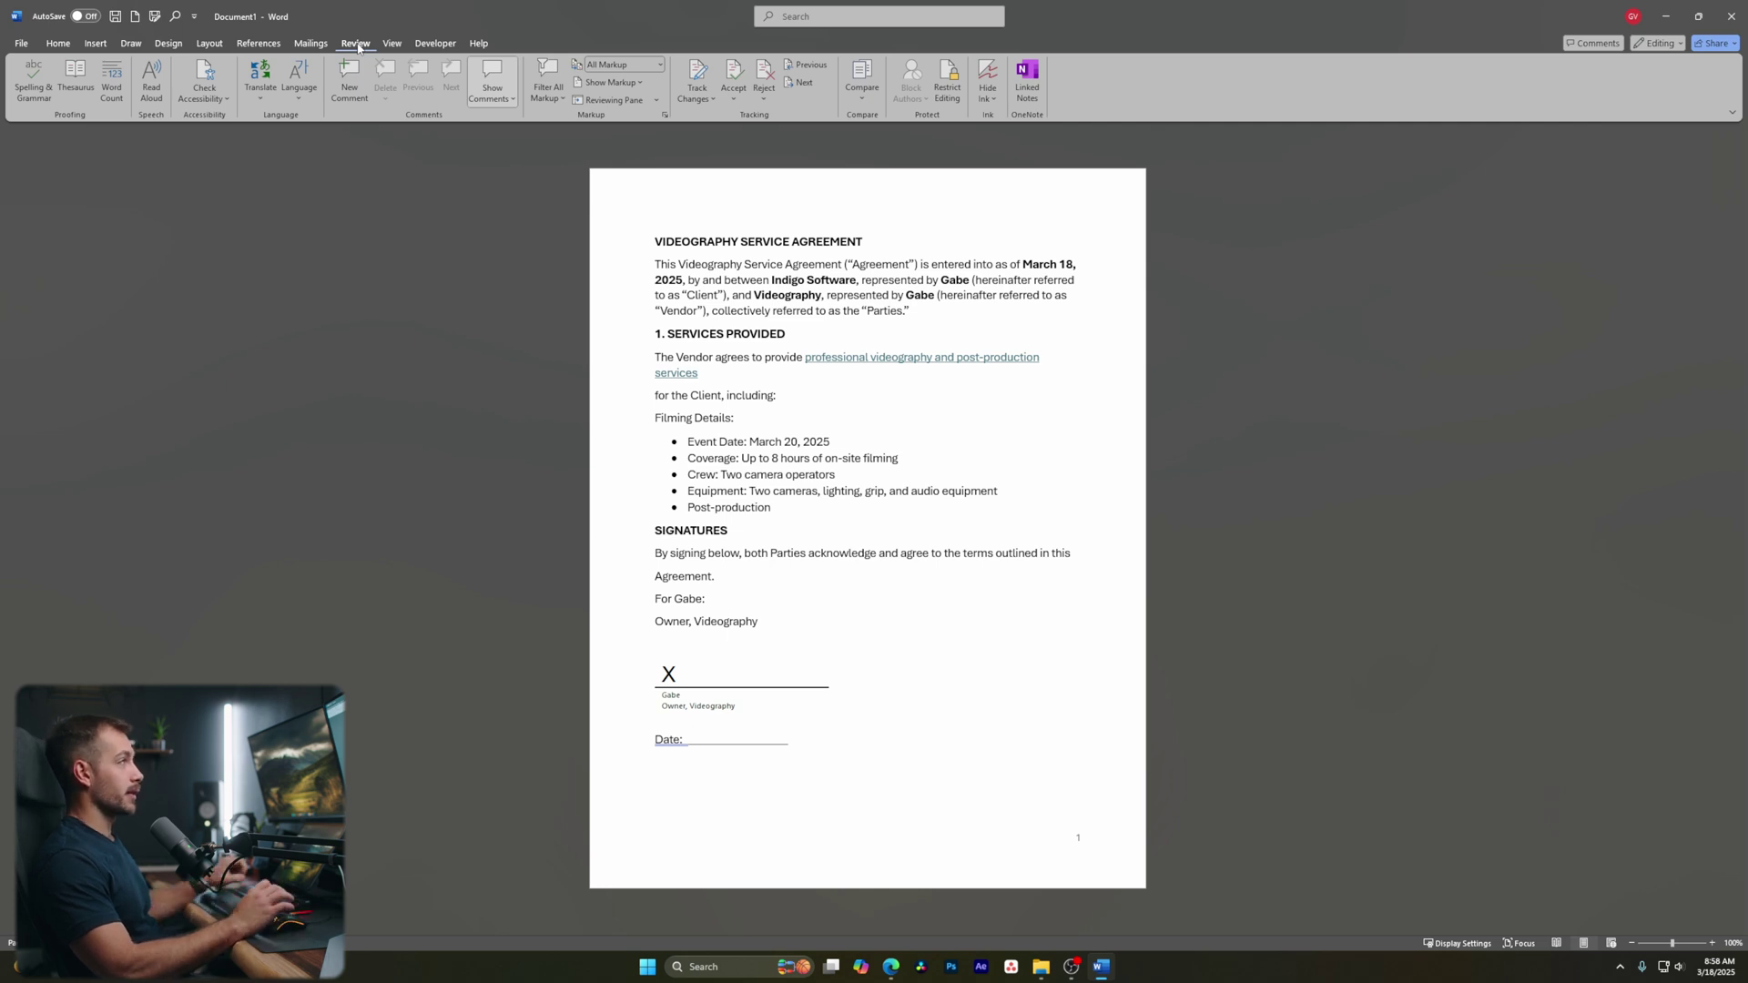
Turn on Track Changes, switch the editing mode to Reviewing, and select the final D of PROVIDED
{"action": "left_click", "coordinate": [702, 100]}
{"action": "left_click", "coordinate": [692, 137]}
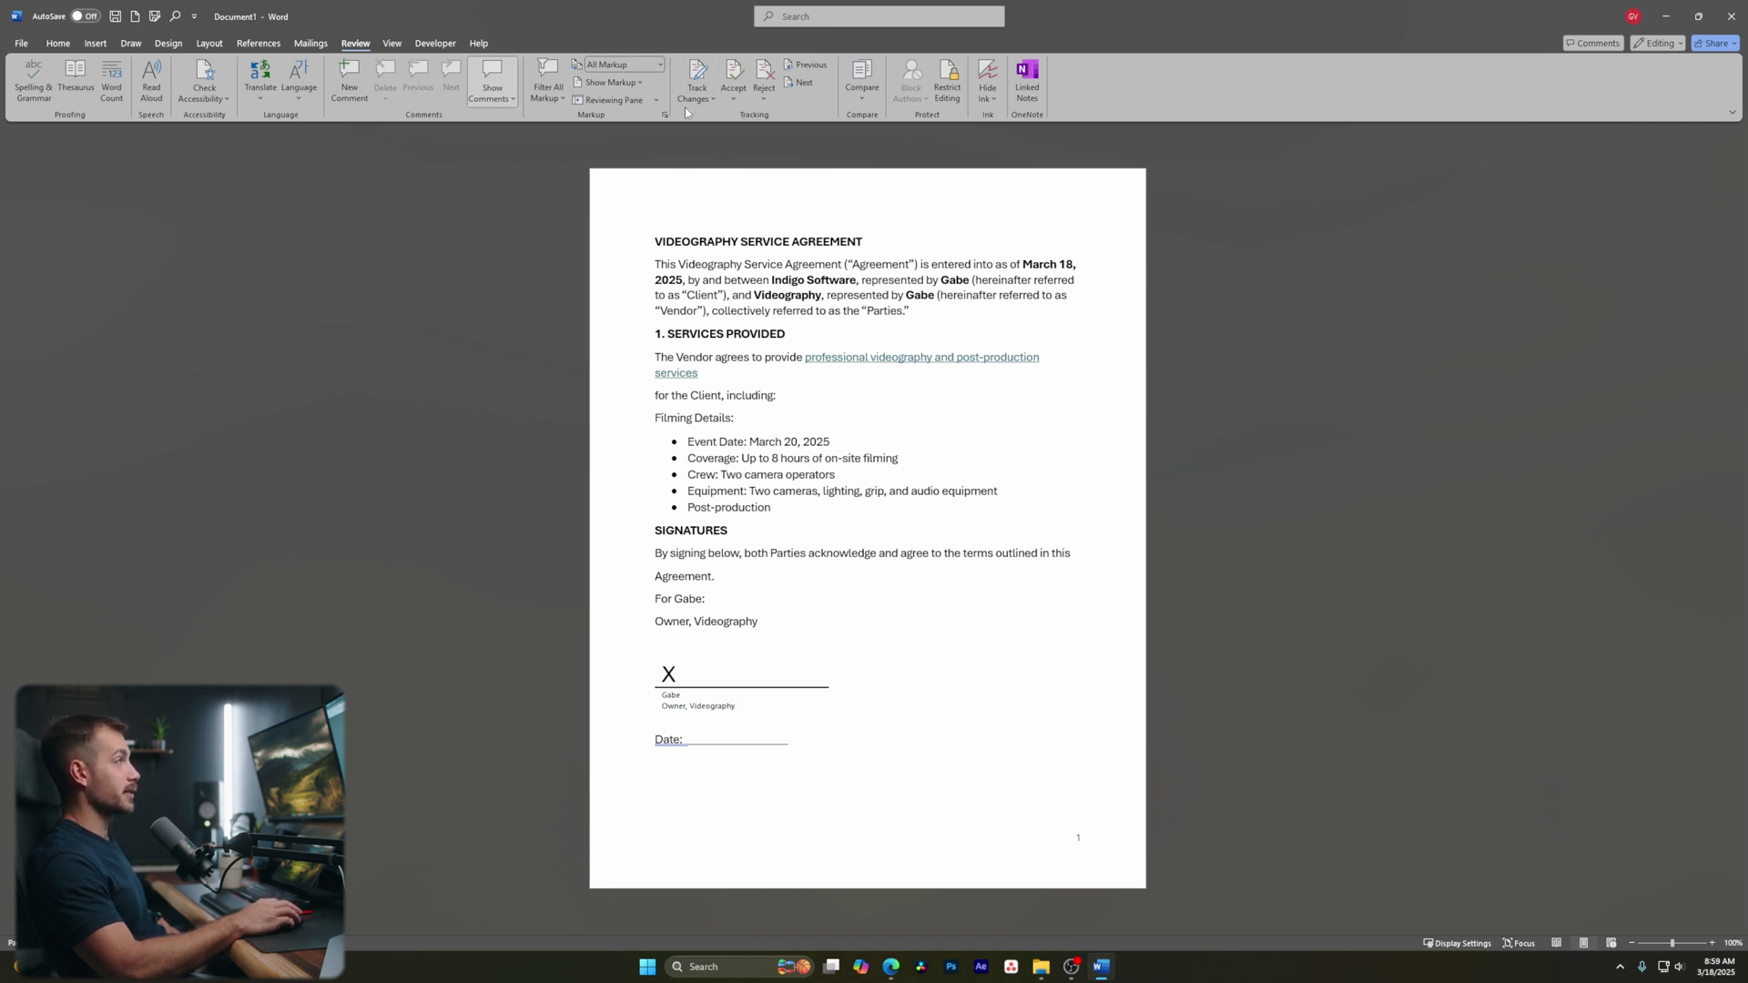
{"action": "left_click", "coordinate": [699, 84]}
{"action": "left_click", "coordinate": [1652, 44]}
{"action": "left_click", "coordinate": [1659, 47]}
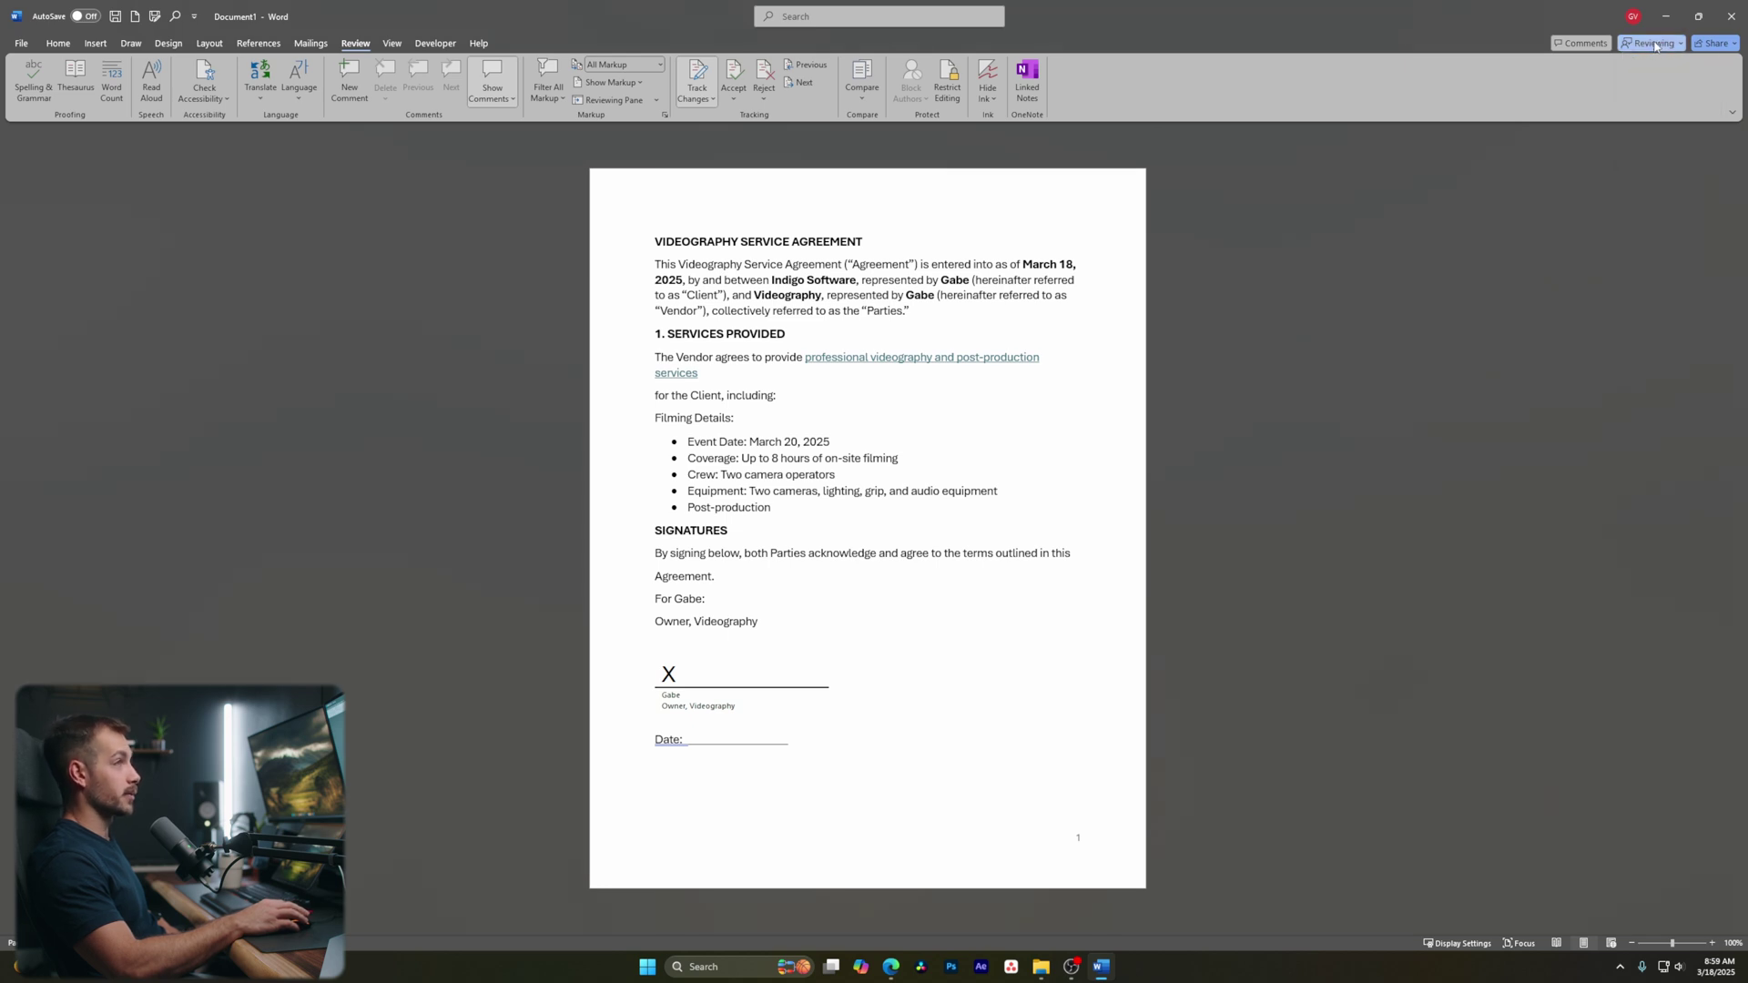
{"action": "left_click", "coordinate": [1659, 48]}
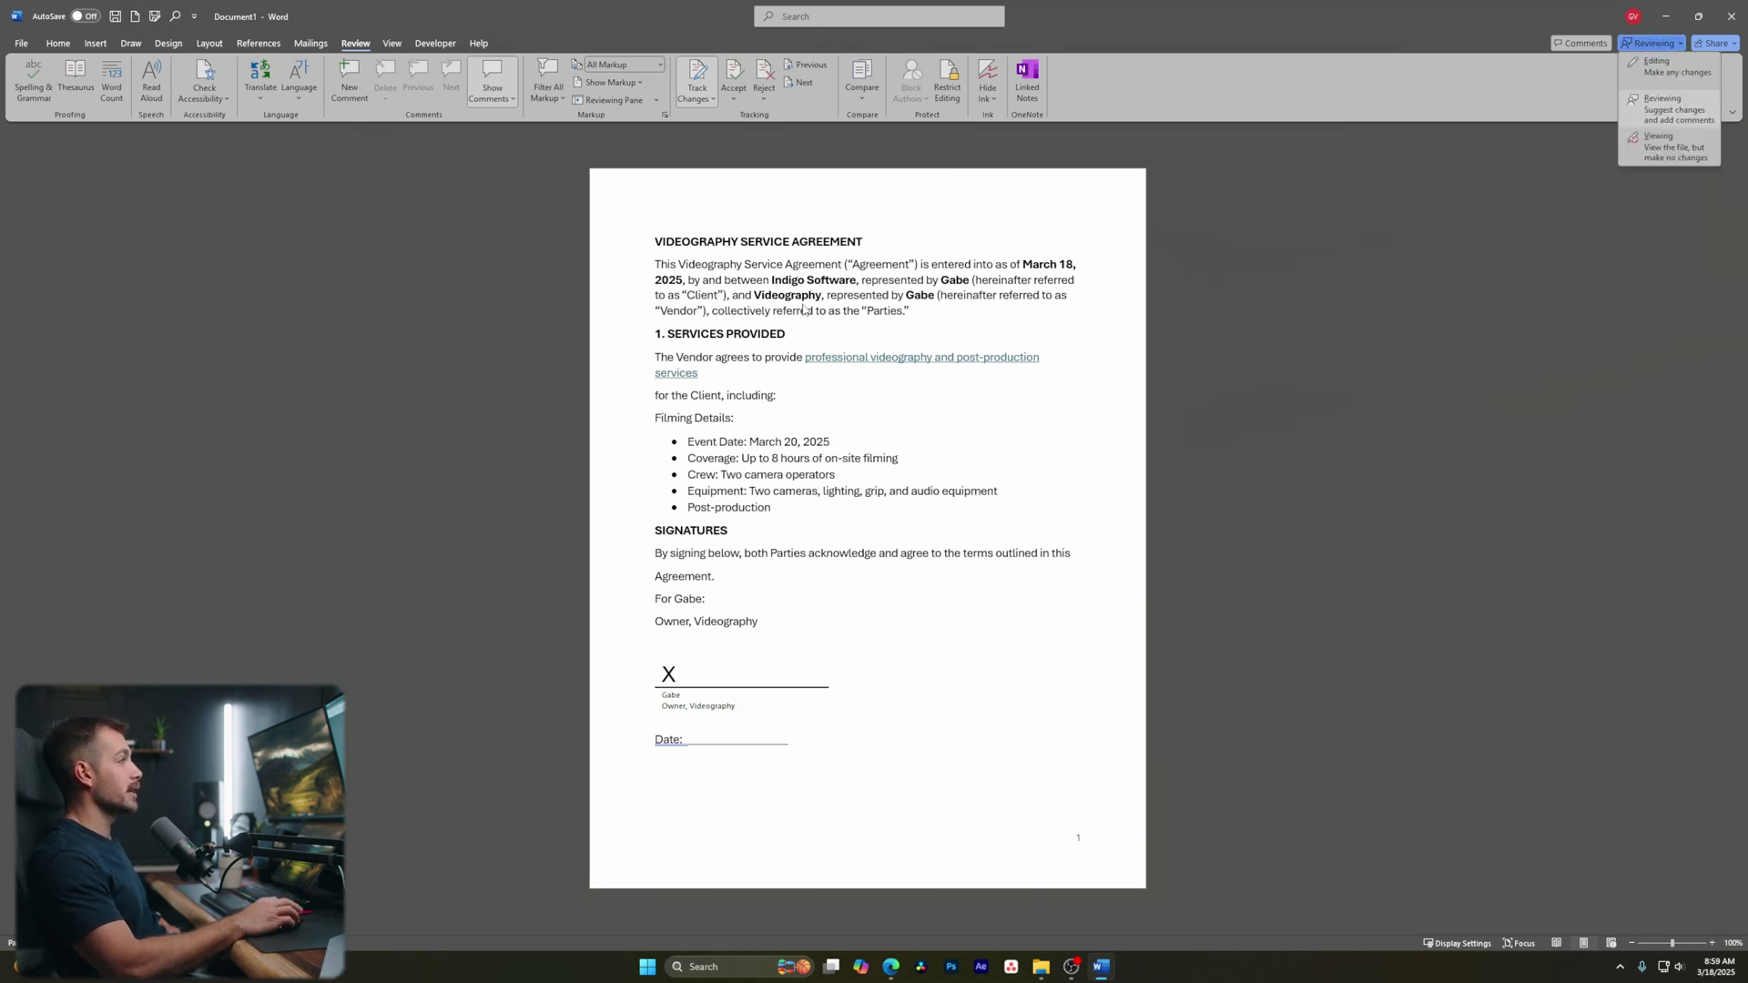
{"action": "left_click", "coordinate": [793, 332]}
{"action": "left_click_drag", "start_coordinate": [794, 338], "coordinate": [781, 345]}
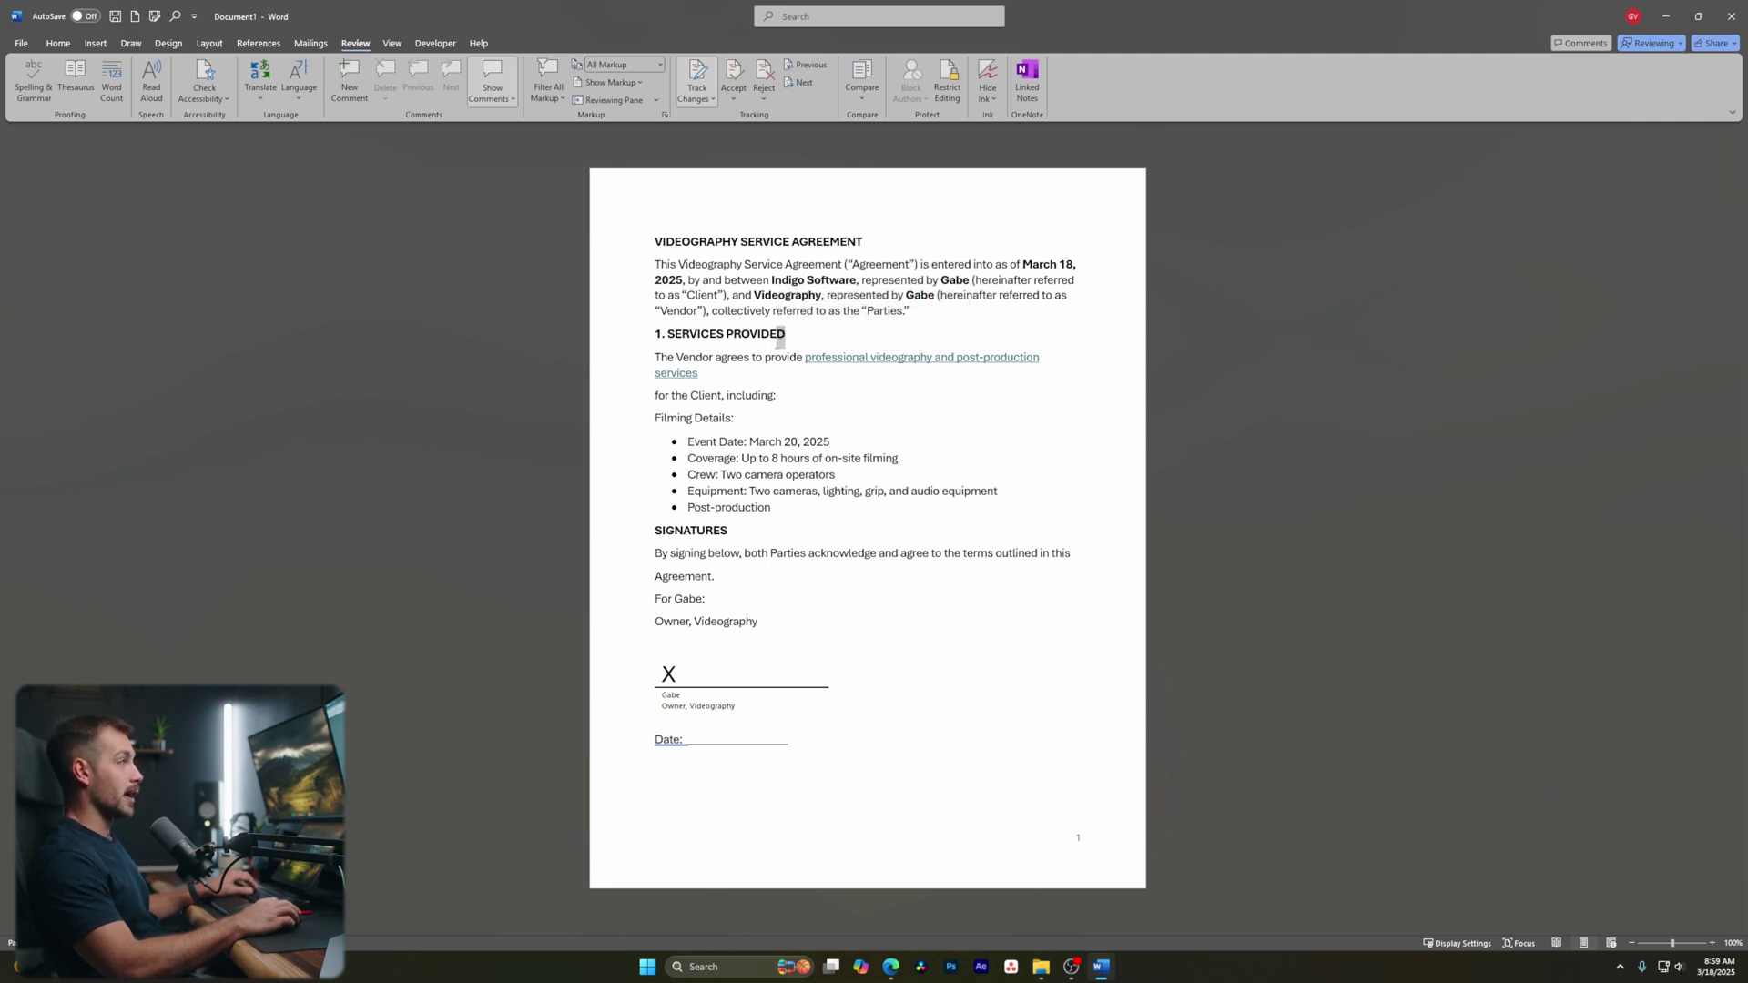
Change PROVIDED to PROVIDES and delete the Post-production bullet as tracked suggestions
{"action": "type", "text": "S"}
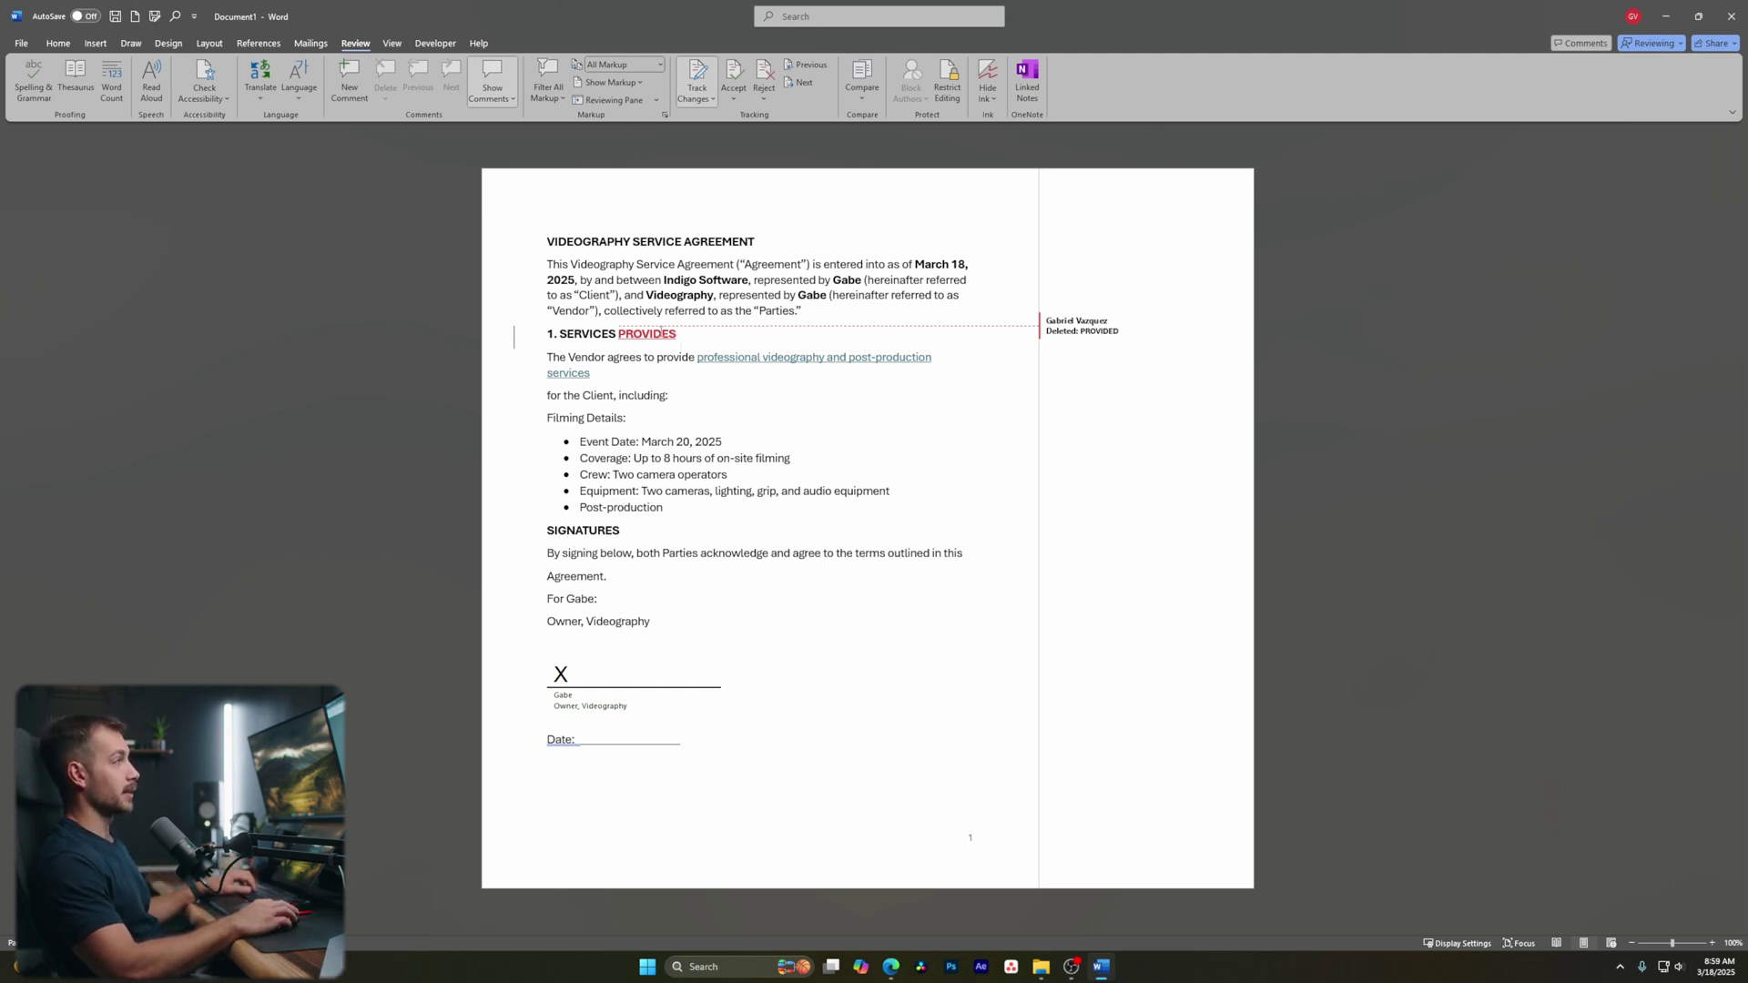
{"action": "left_click", "coordinate": [1029, 335]}
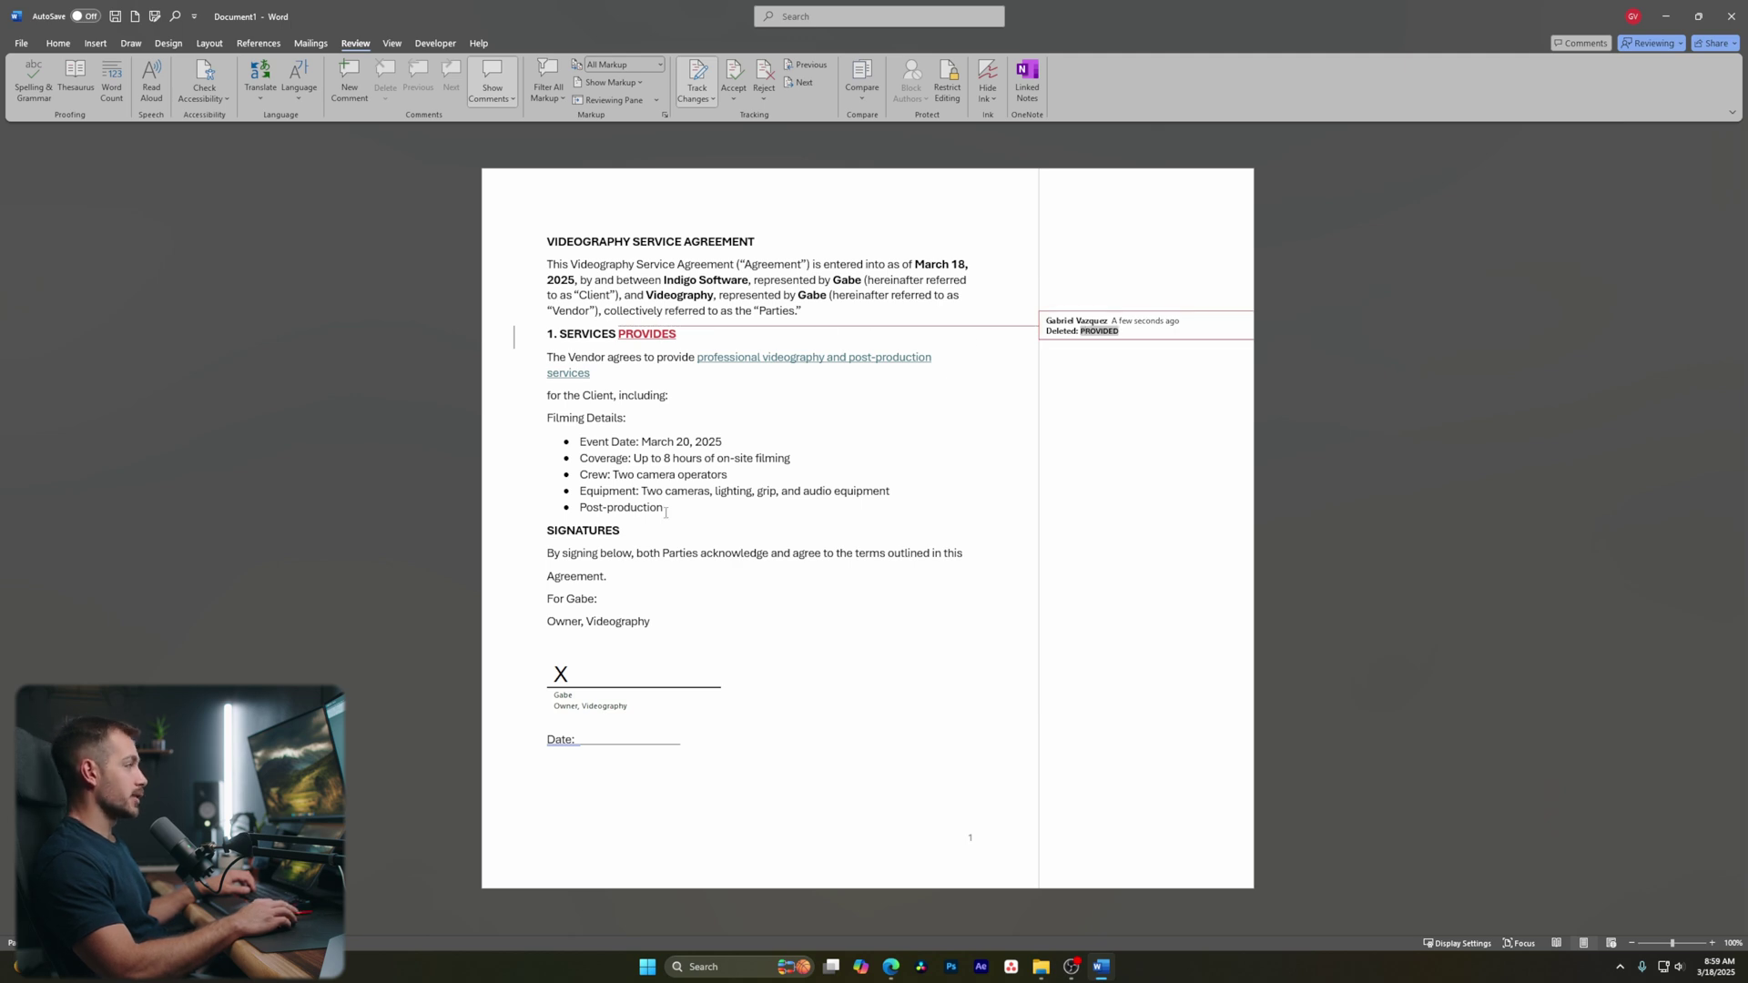
{"action": "left_click_drag", "start_coordinate": [665, 512], "coordinate": [563, 508]}
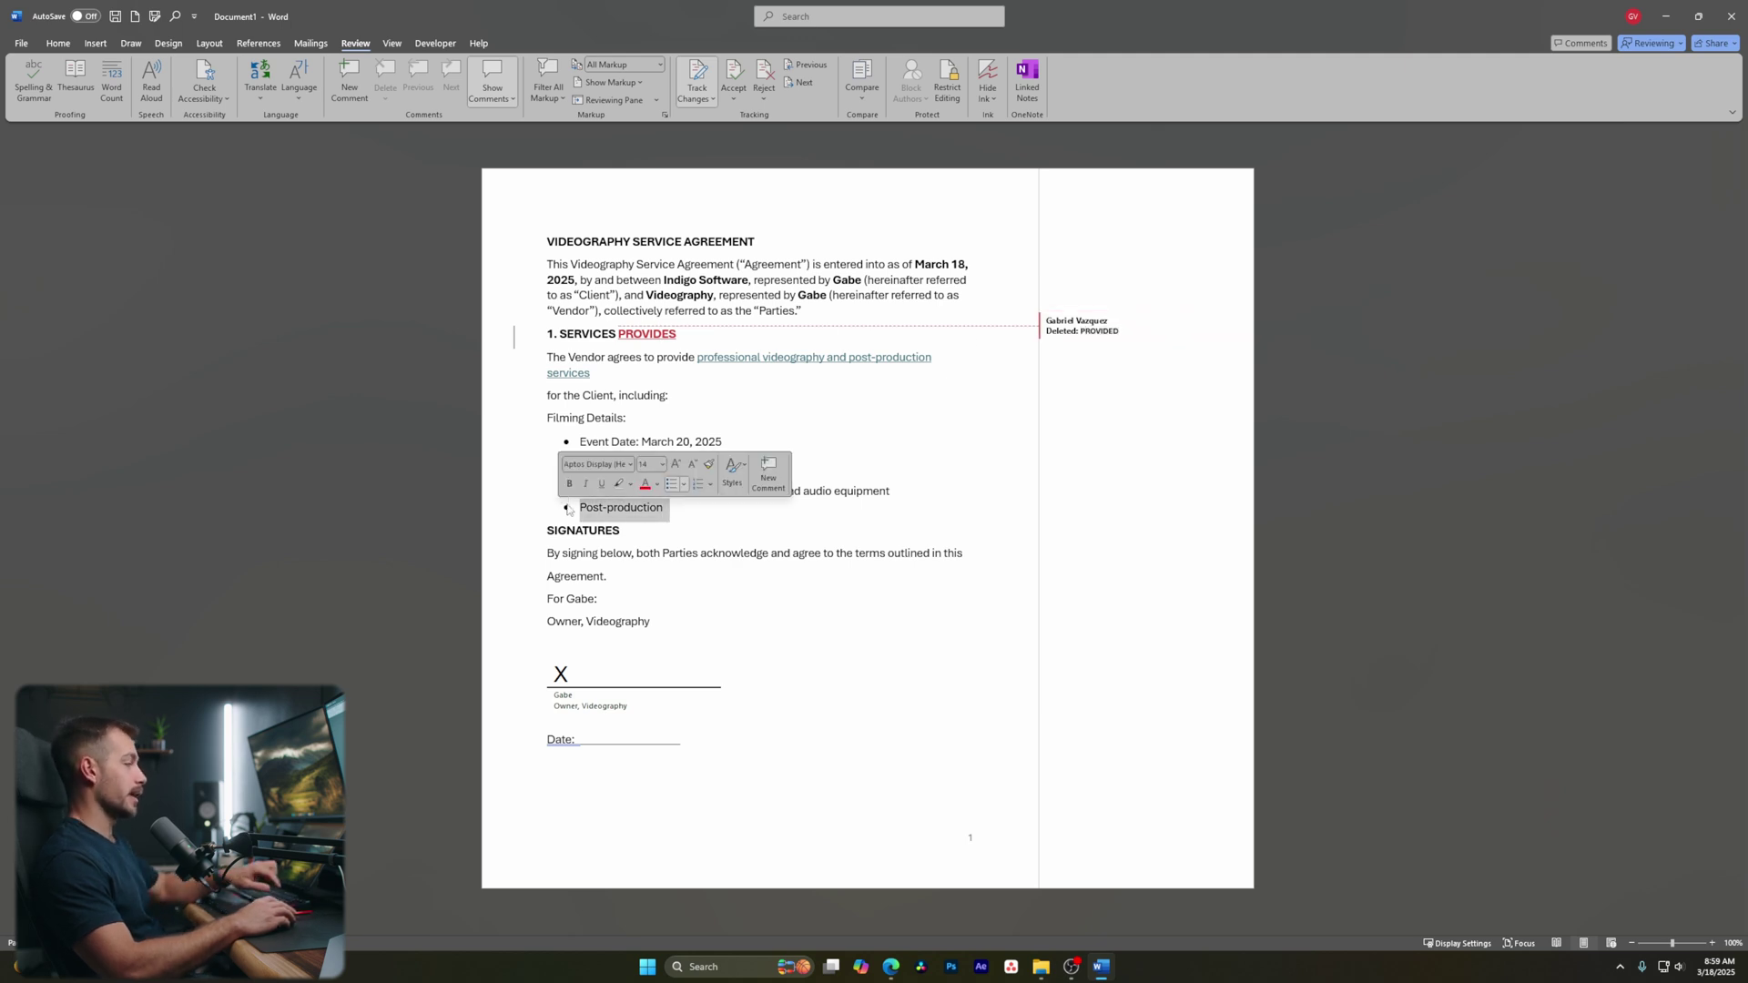
{"action": "key", "text": "BackSpace"}
Replace 'Videography' after Owner with 'Indigo Software'
{"action": "double_click", "coordinate": [618, 598]}
{"action": "key", "text": "BackSpace"}
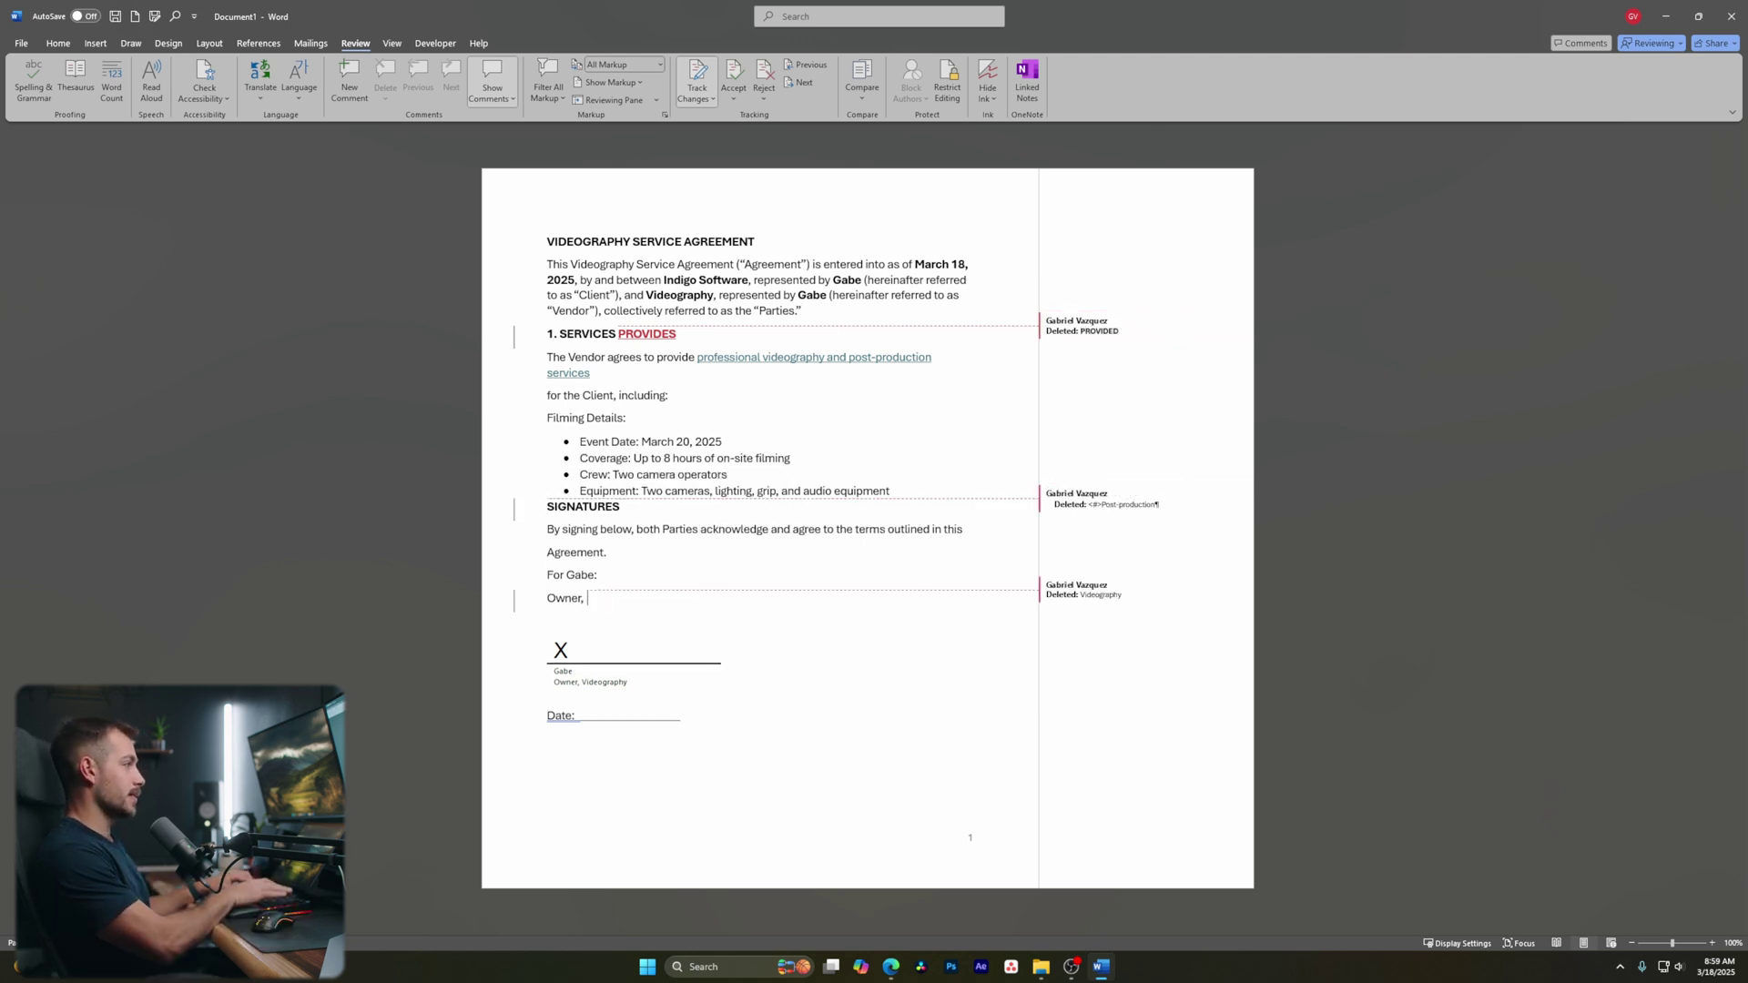
{"action": "type", "text": "Indigo Software"}
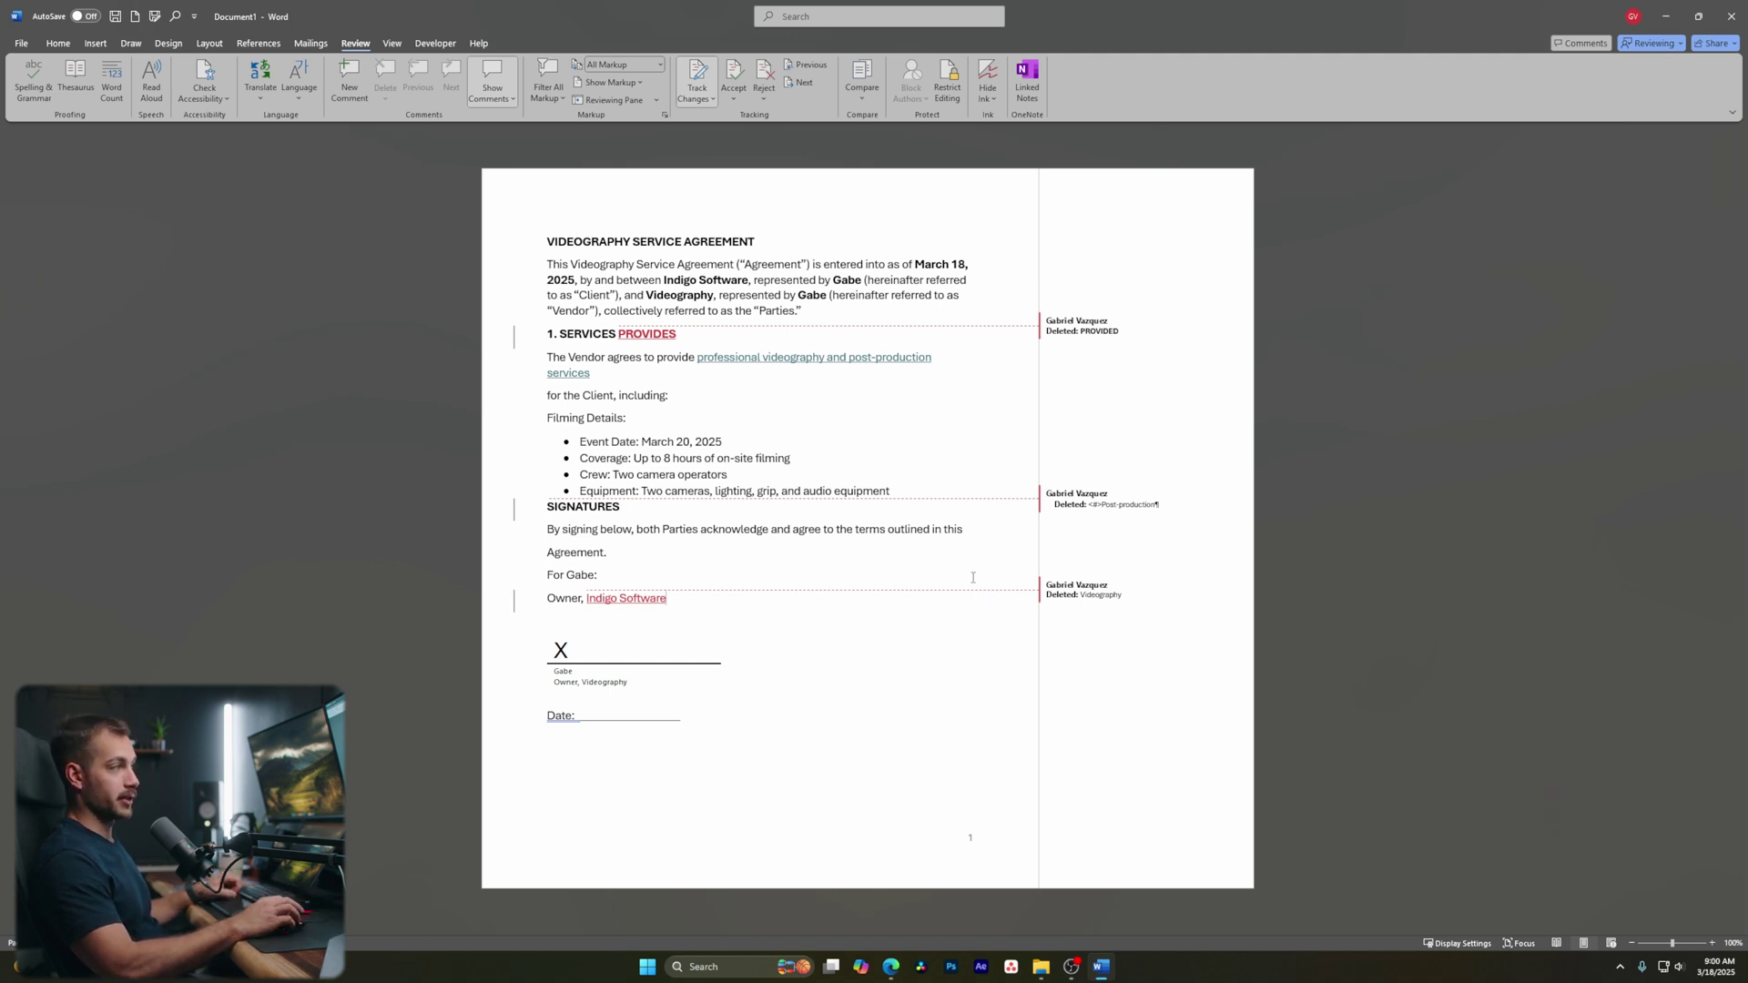
Step through the agreement's tracked changes one by one with Next
{"action": "left_click", "coordinate": [804, 83]}
{"action": "left_click", "coordinate": [804, 82]}
{"action": "left_click", "coordinate": [804, 83]}
{"action": "left_click", "coordinate": [804, 83]}
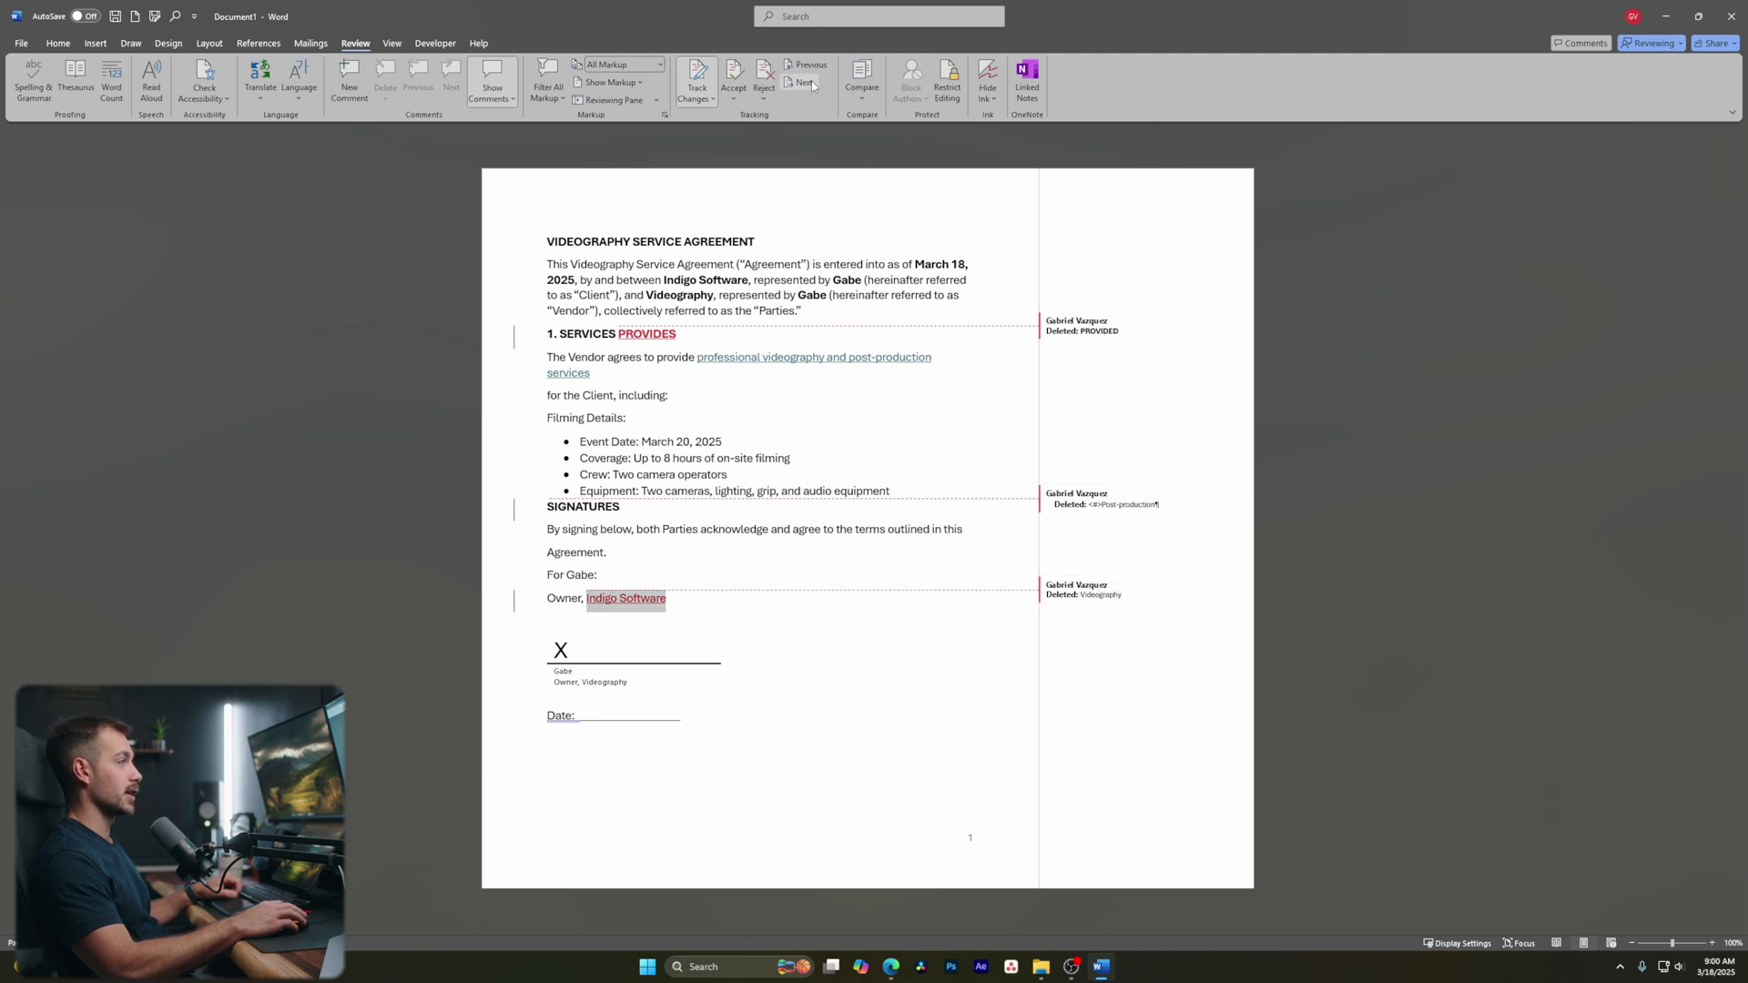
{"action": "left_click", "coordinate": [810, 83]}
{"action": "left_click", "coordinate": [811, 83]}
{"action": "left_click", "coordinate": [810, 83]}
{"action": "left_click", "coordinate": [805, 65]}
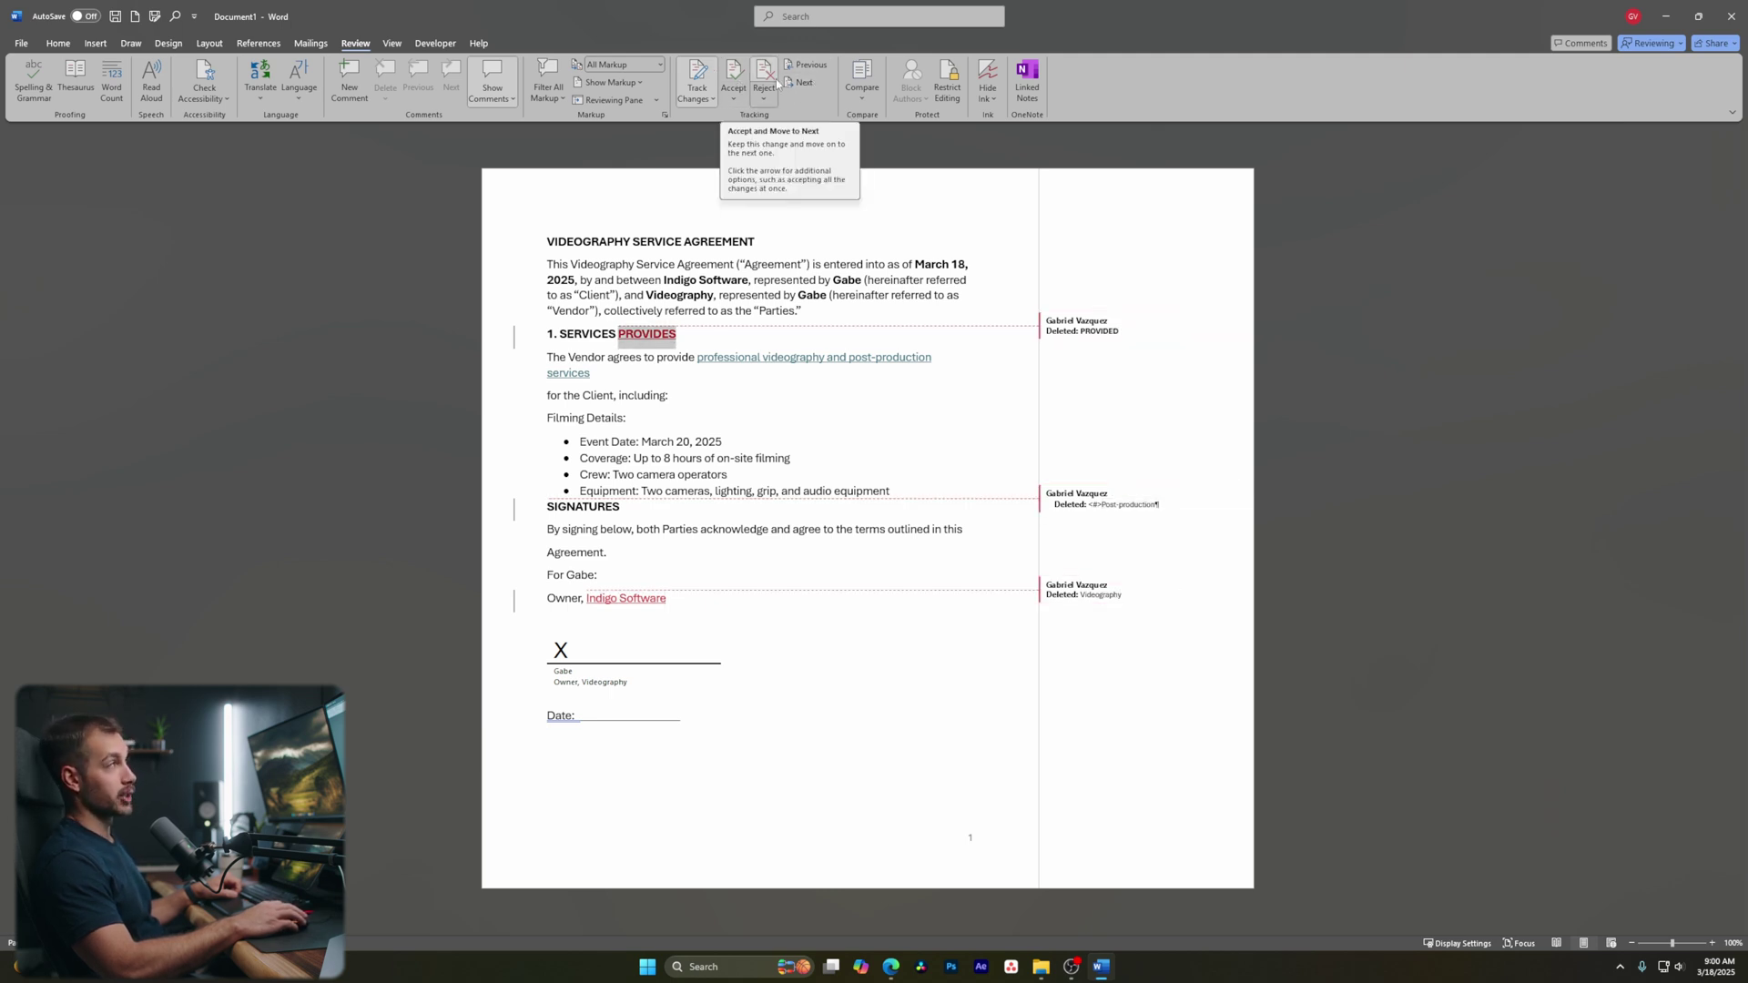
Reject PROVIDES, accept the Post-production deletion, and reject the Videography and Indigo Software edits
{"action": "left_click", "coordinate": [764, 72]}
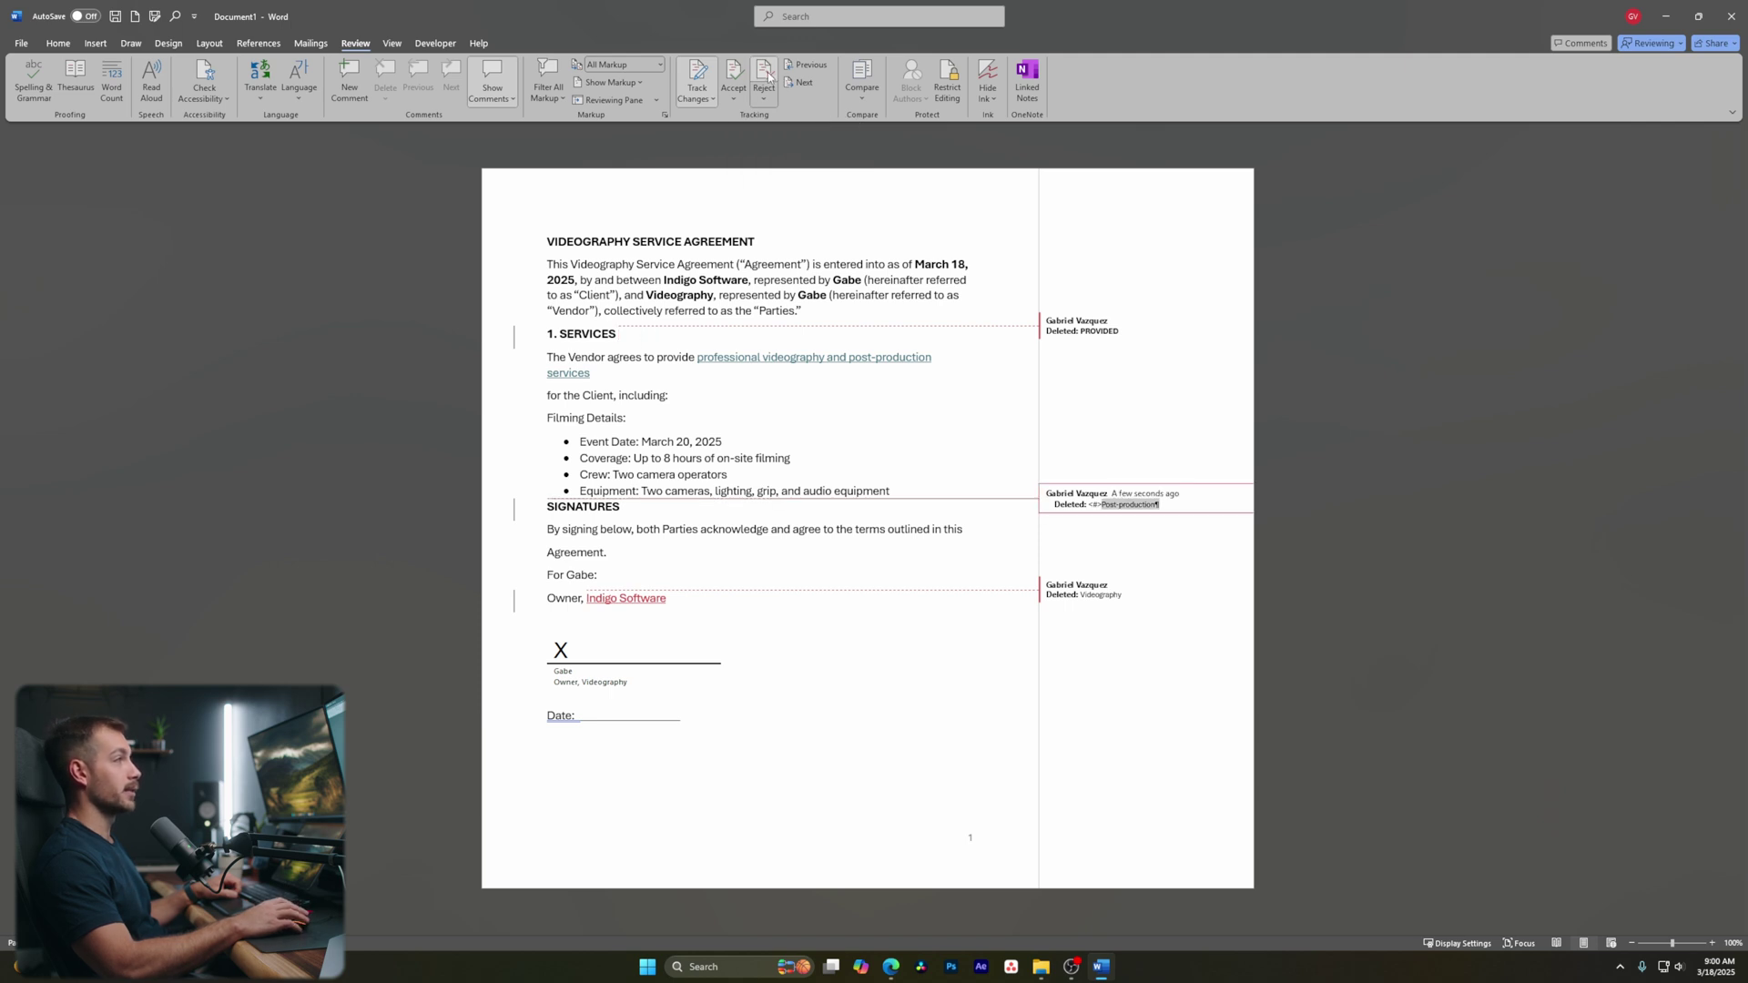
{"action": "left_click", "coordinate": [734, 79]}
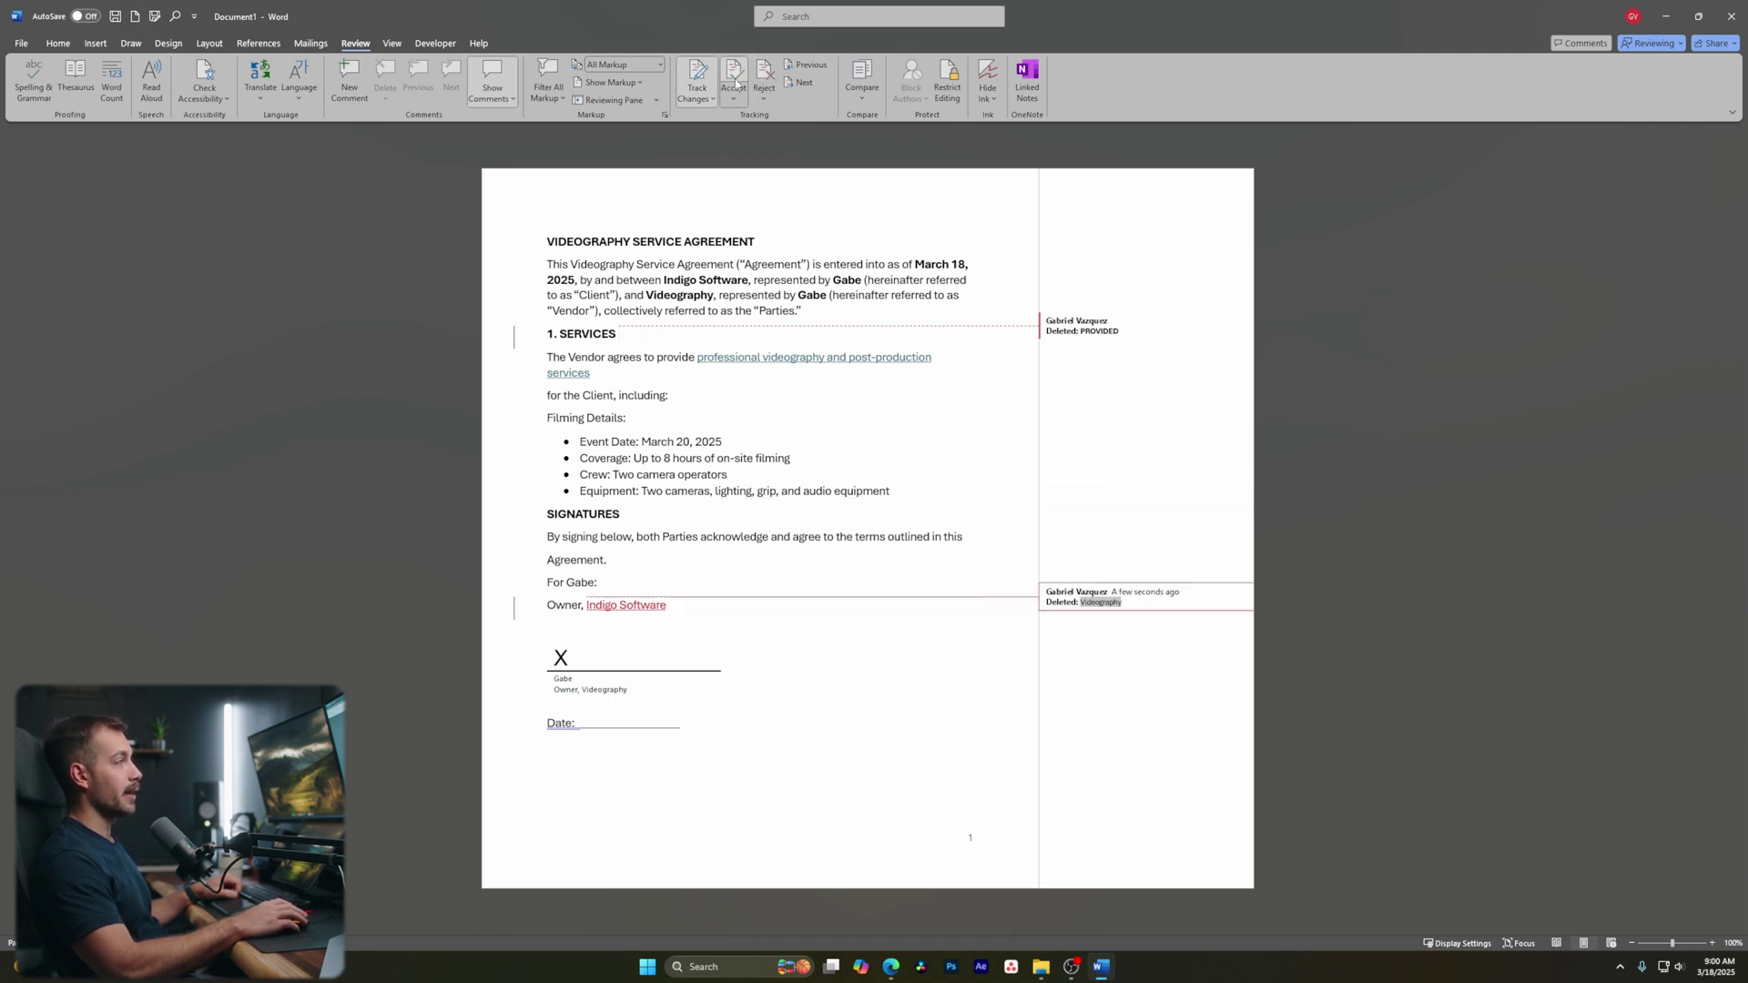
{"action": "left_click", "coordinate": [765, 73]}
{"action": "left_click", "coordinate": [764, 73]}
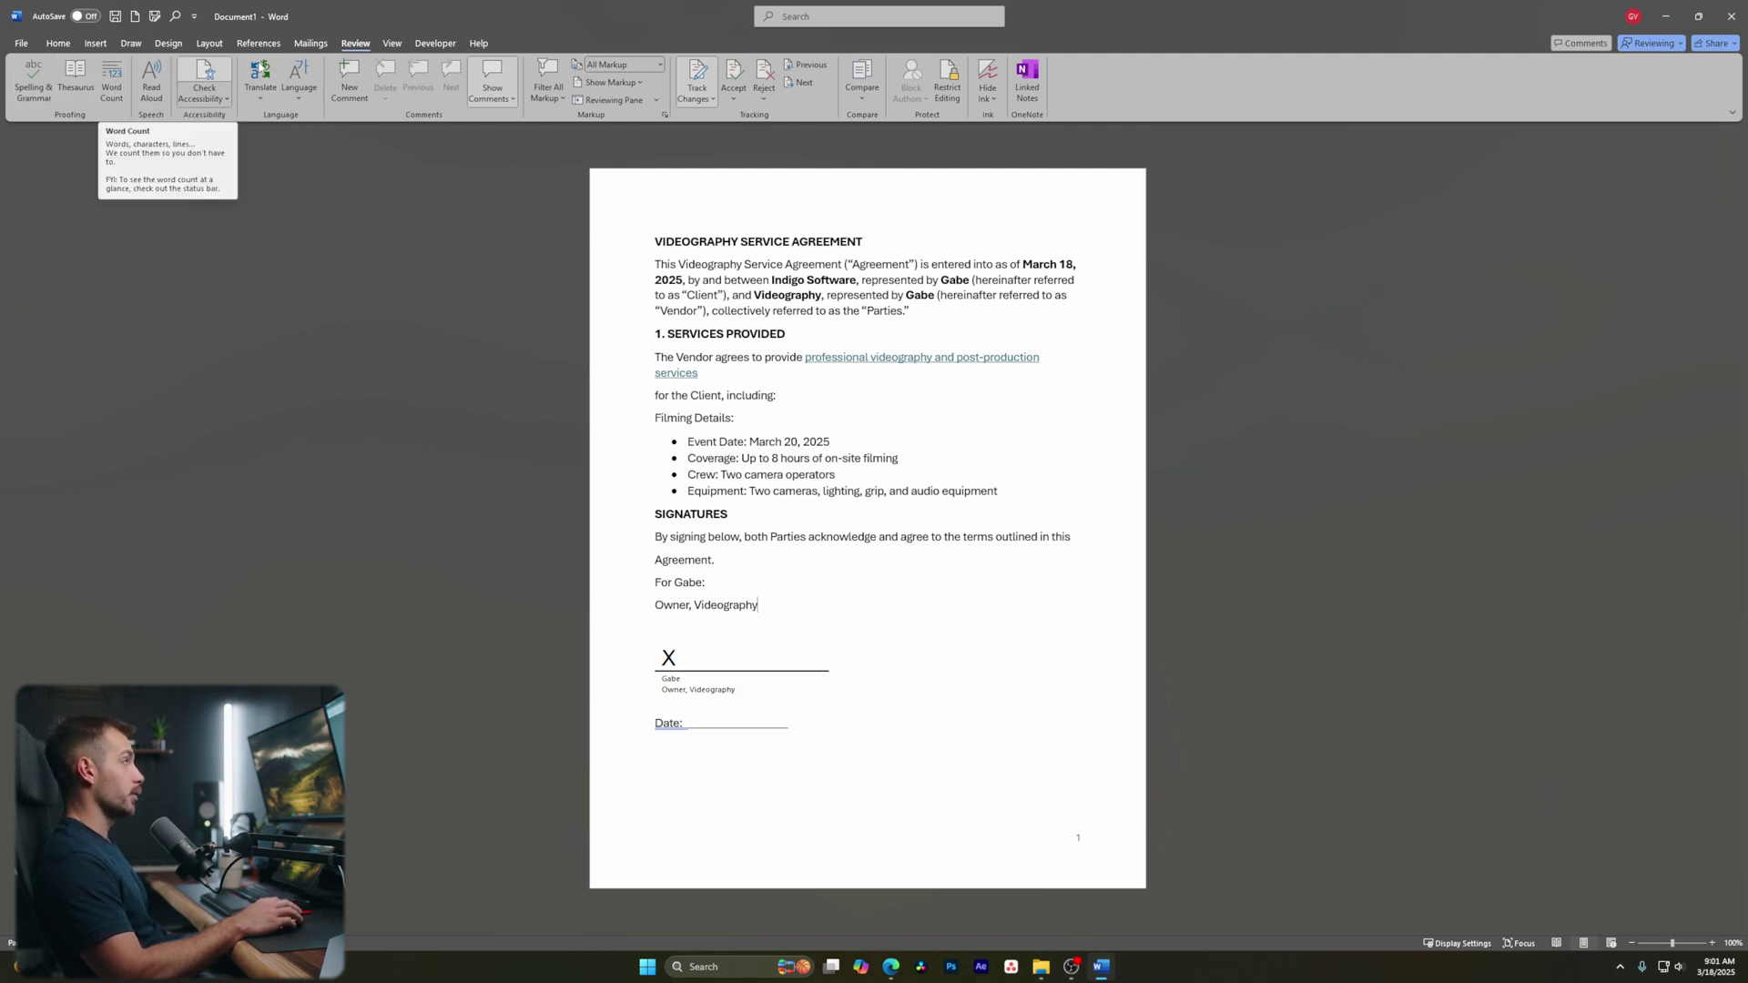
Look over the View, Developer and Help ribbons, then open the File Home page with templates and recent files
{"action": "left_click", "coordinate": [392, 44]}
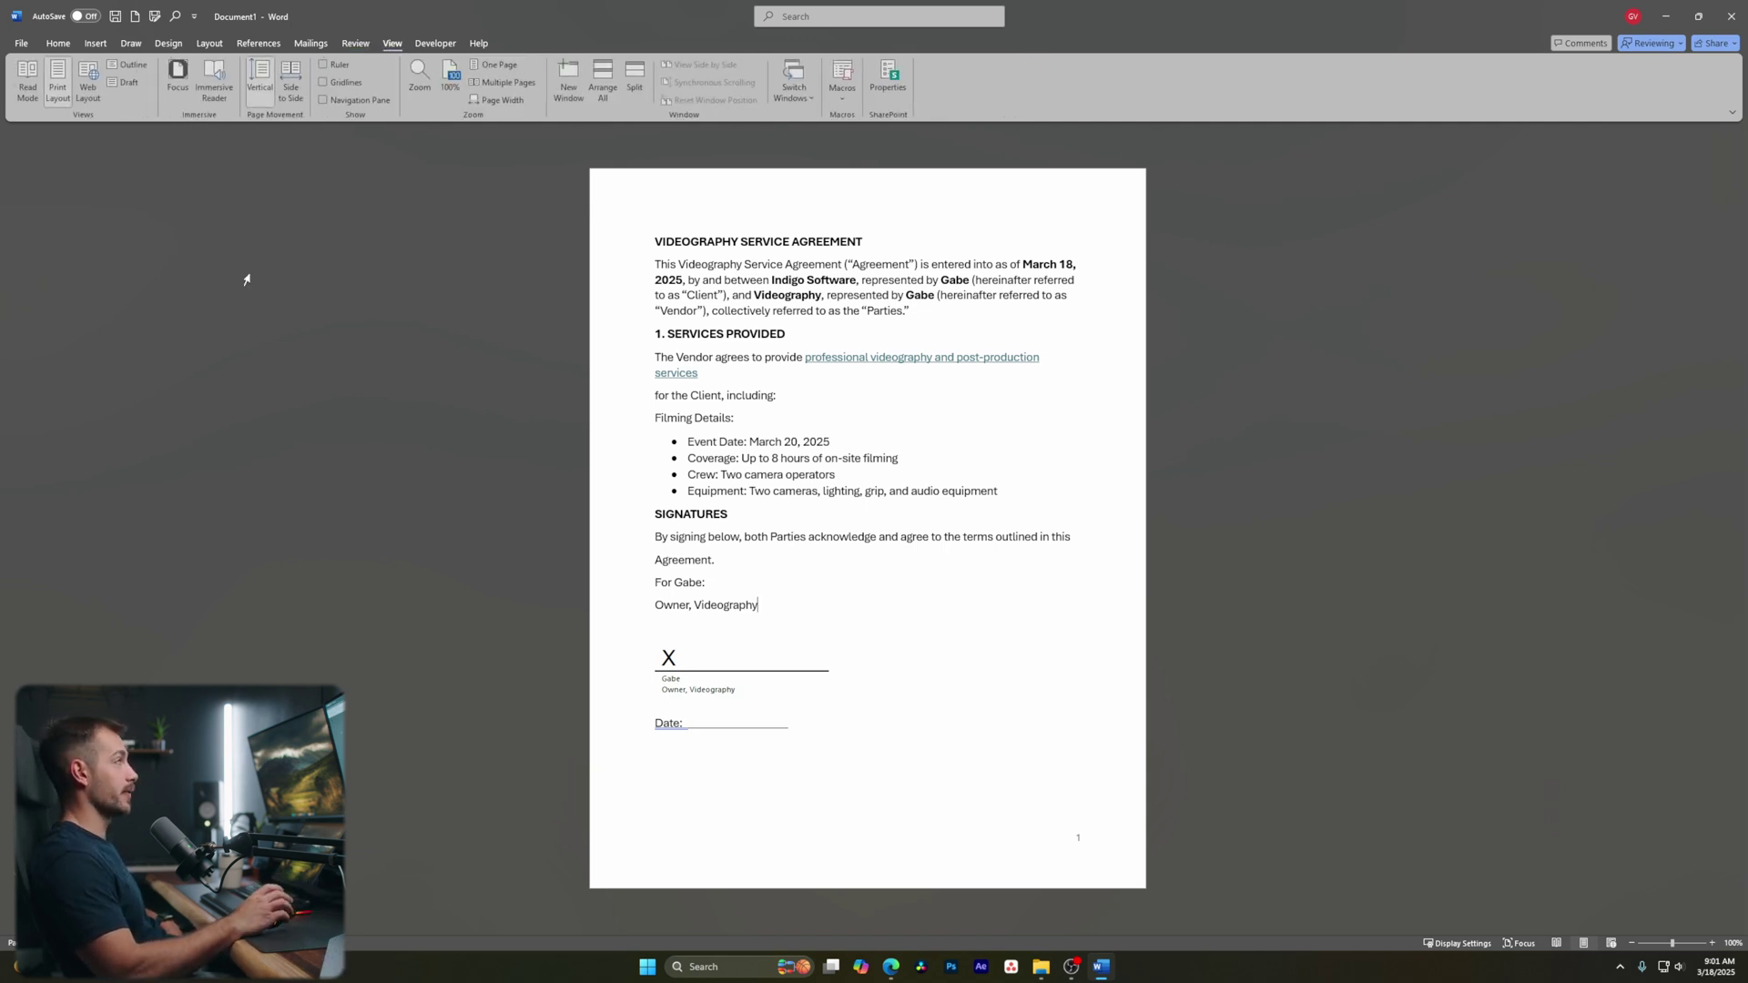
{"action": "left_click", "coordinate": [440, 44]}
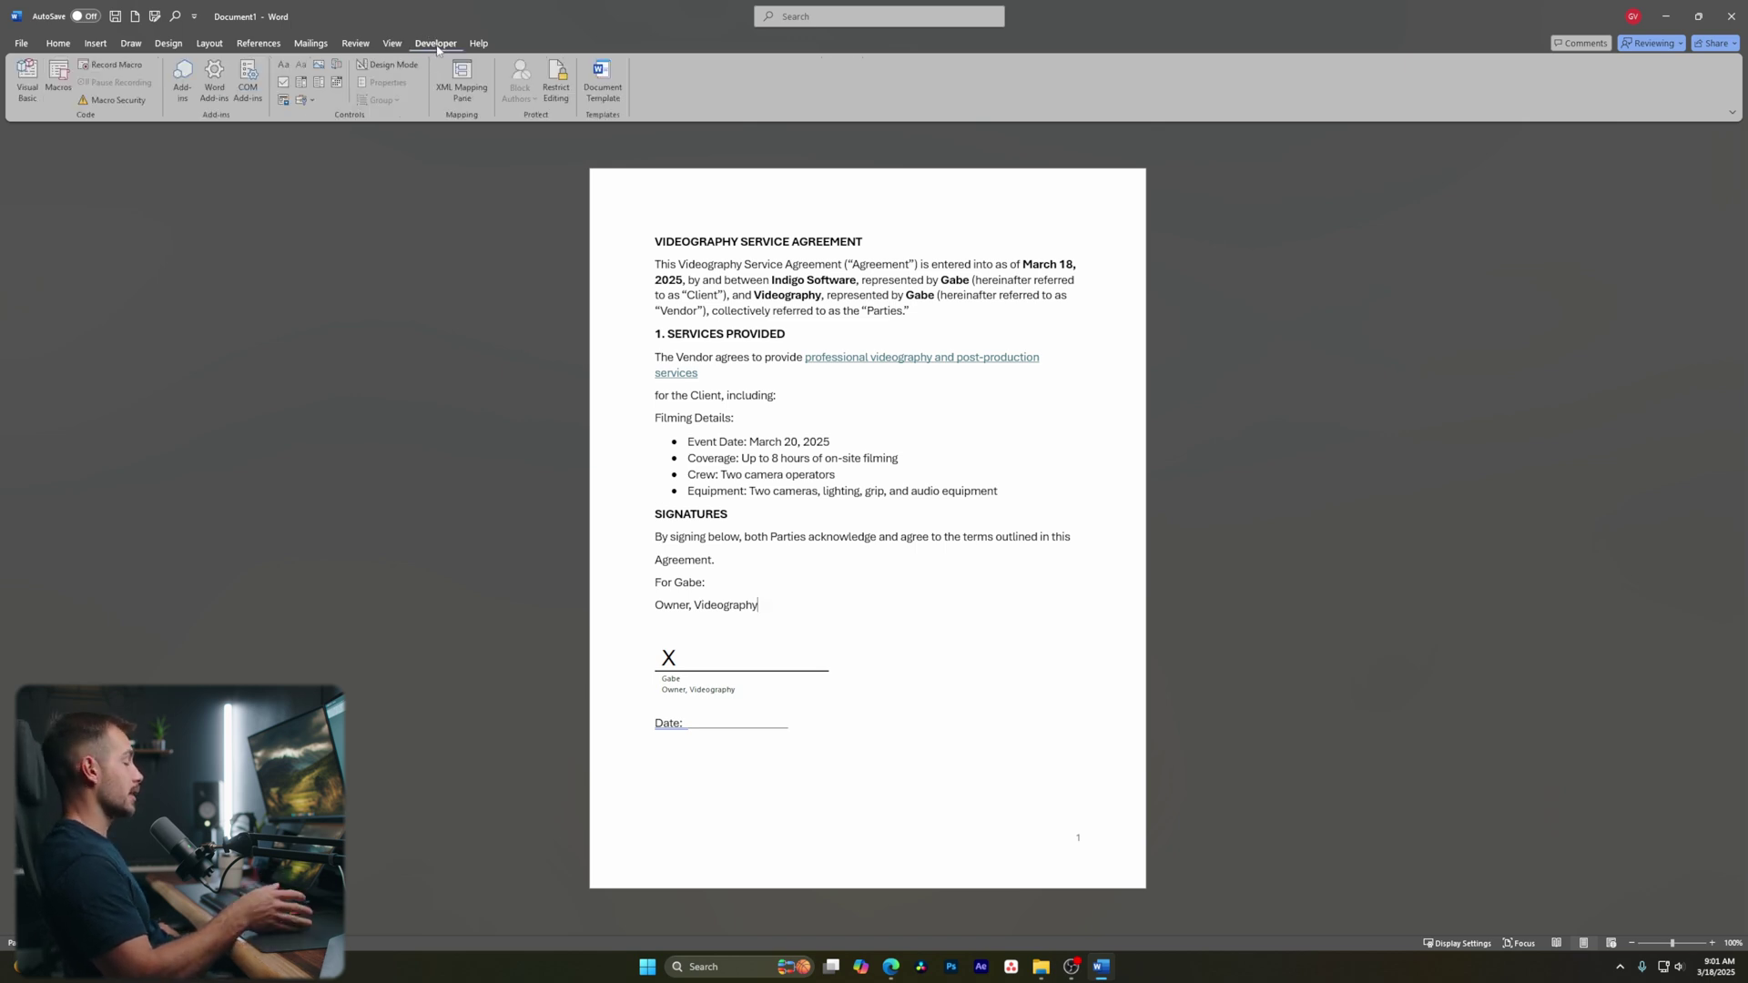
{"action": "left_click", "coordinate": [479, 44]}
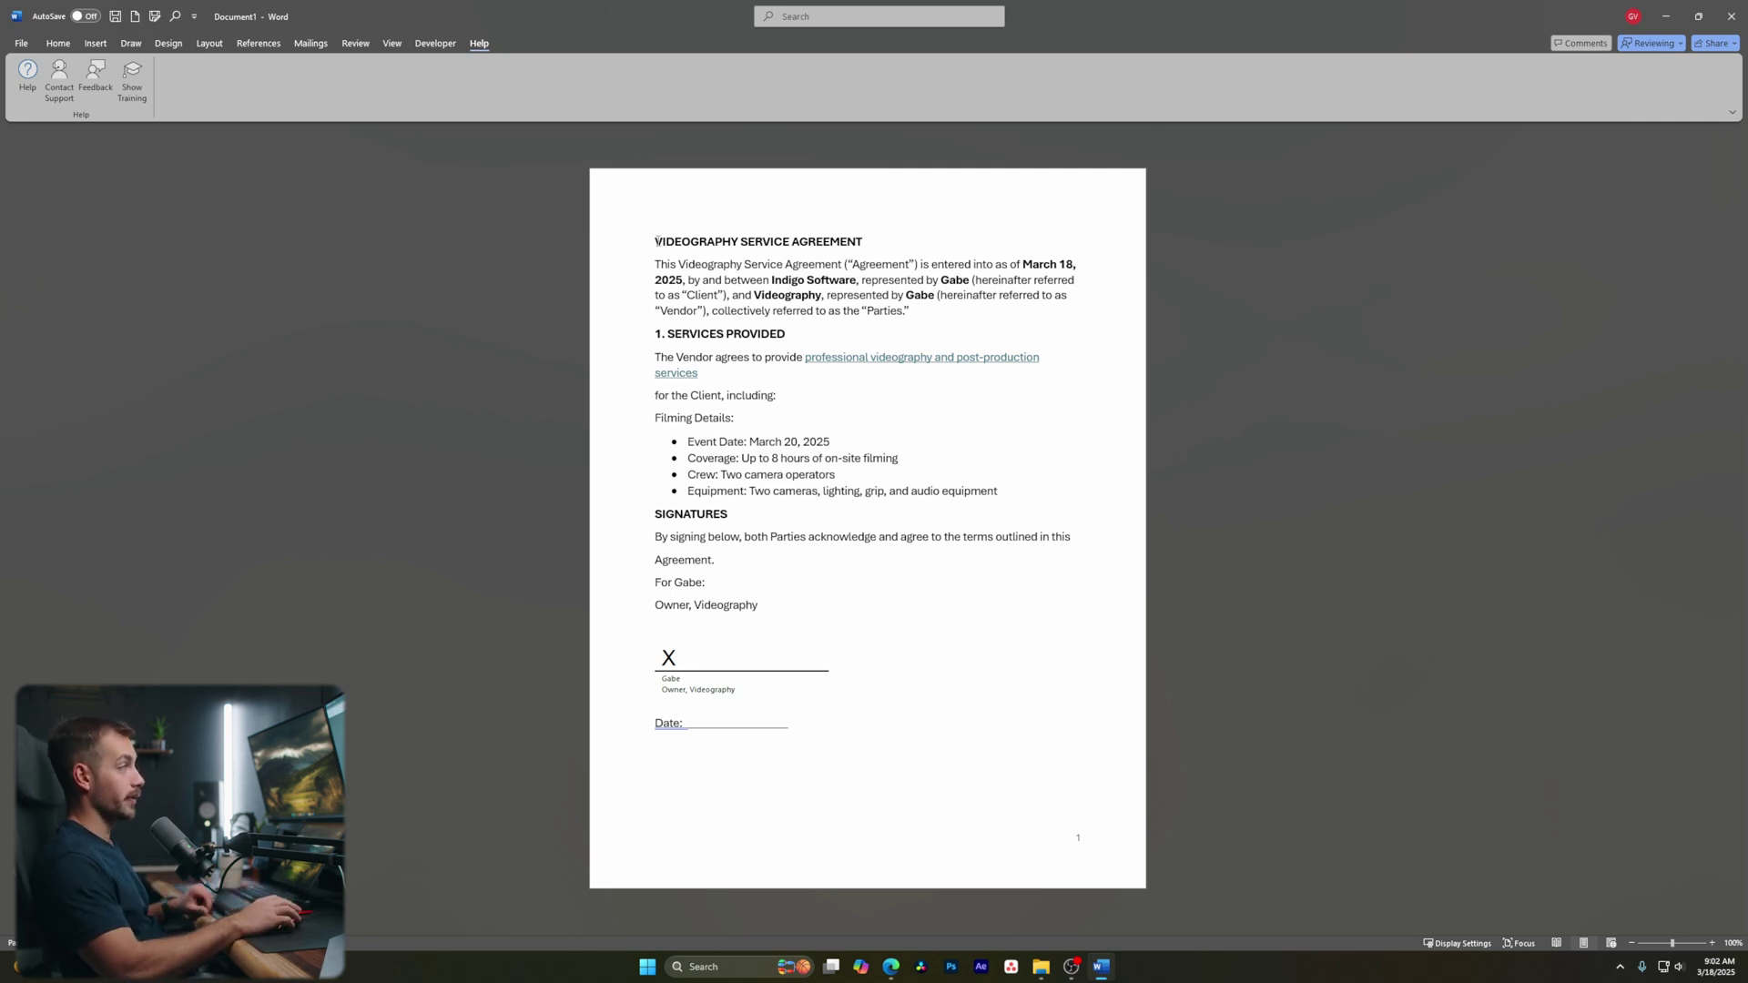
{"action": "left_click", "coordinate": [35, 42]}
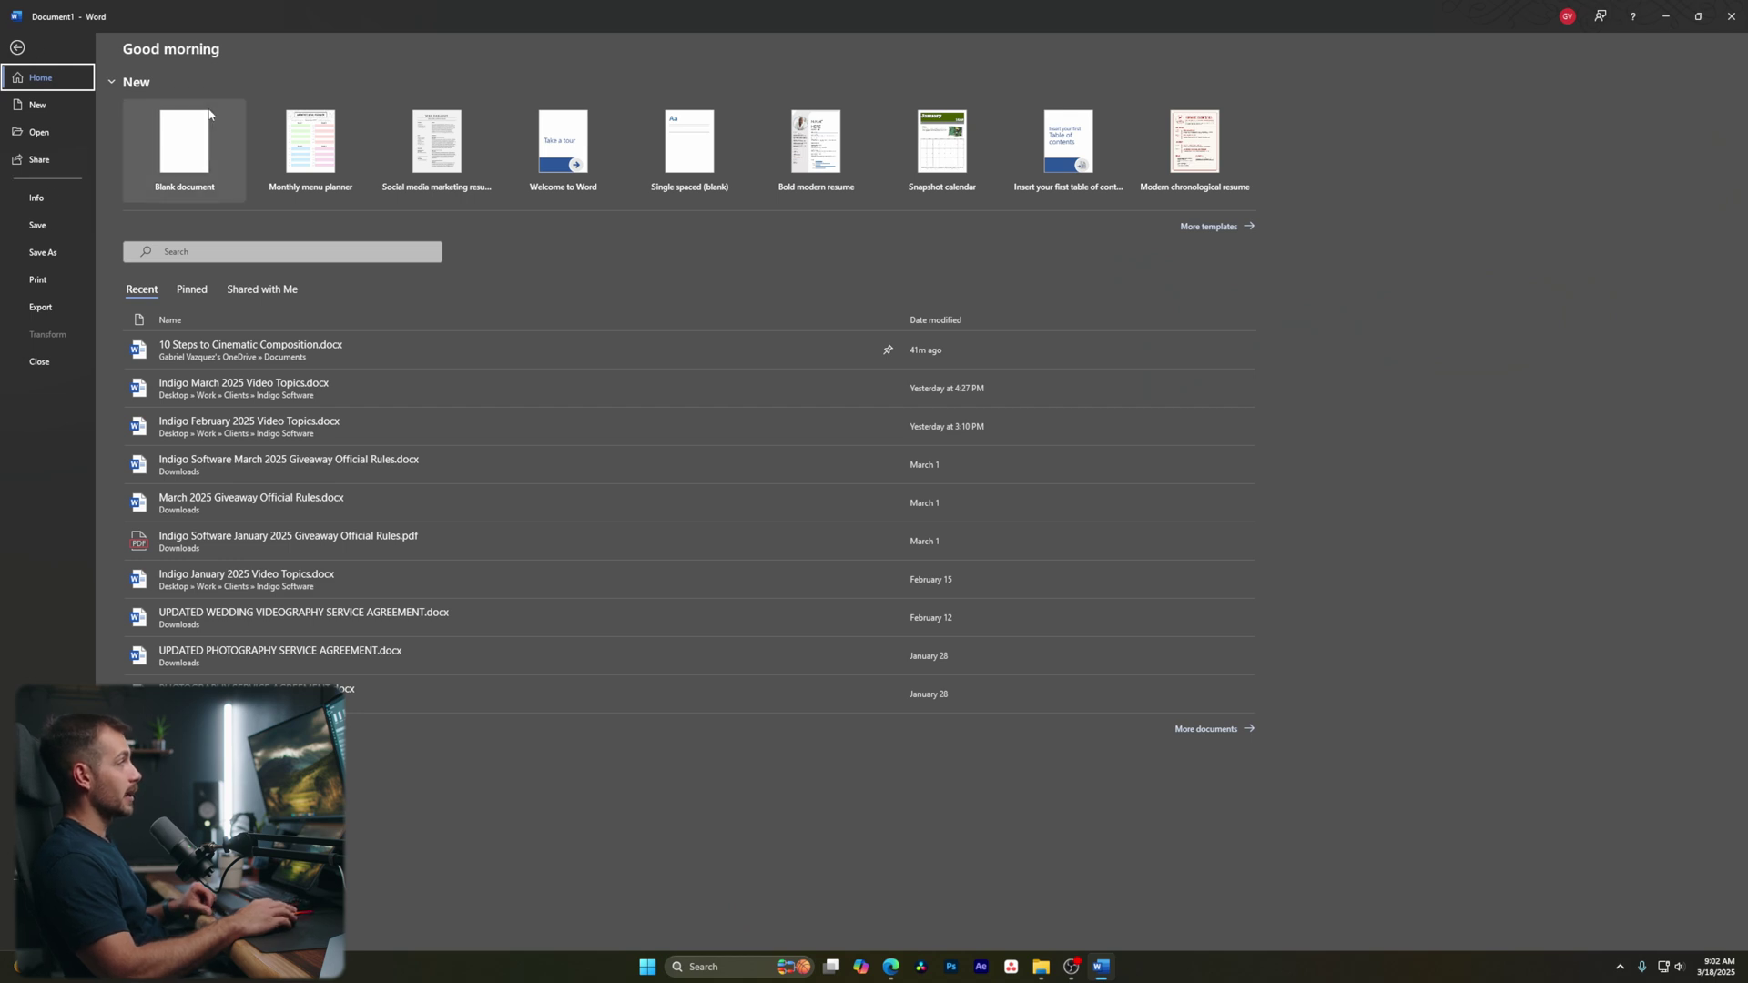
Save the agreement as VIDEOGRAPHY SERVICE AGREEMENT.pdf in the Indigo Software folder and return to Word
{"action": "left_click", "coordinate": [53, 255]}
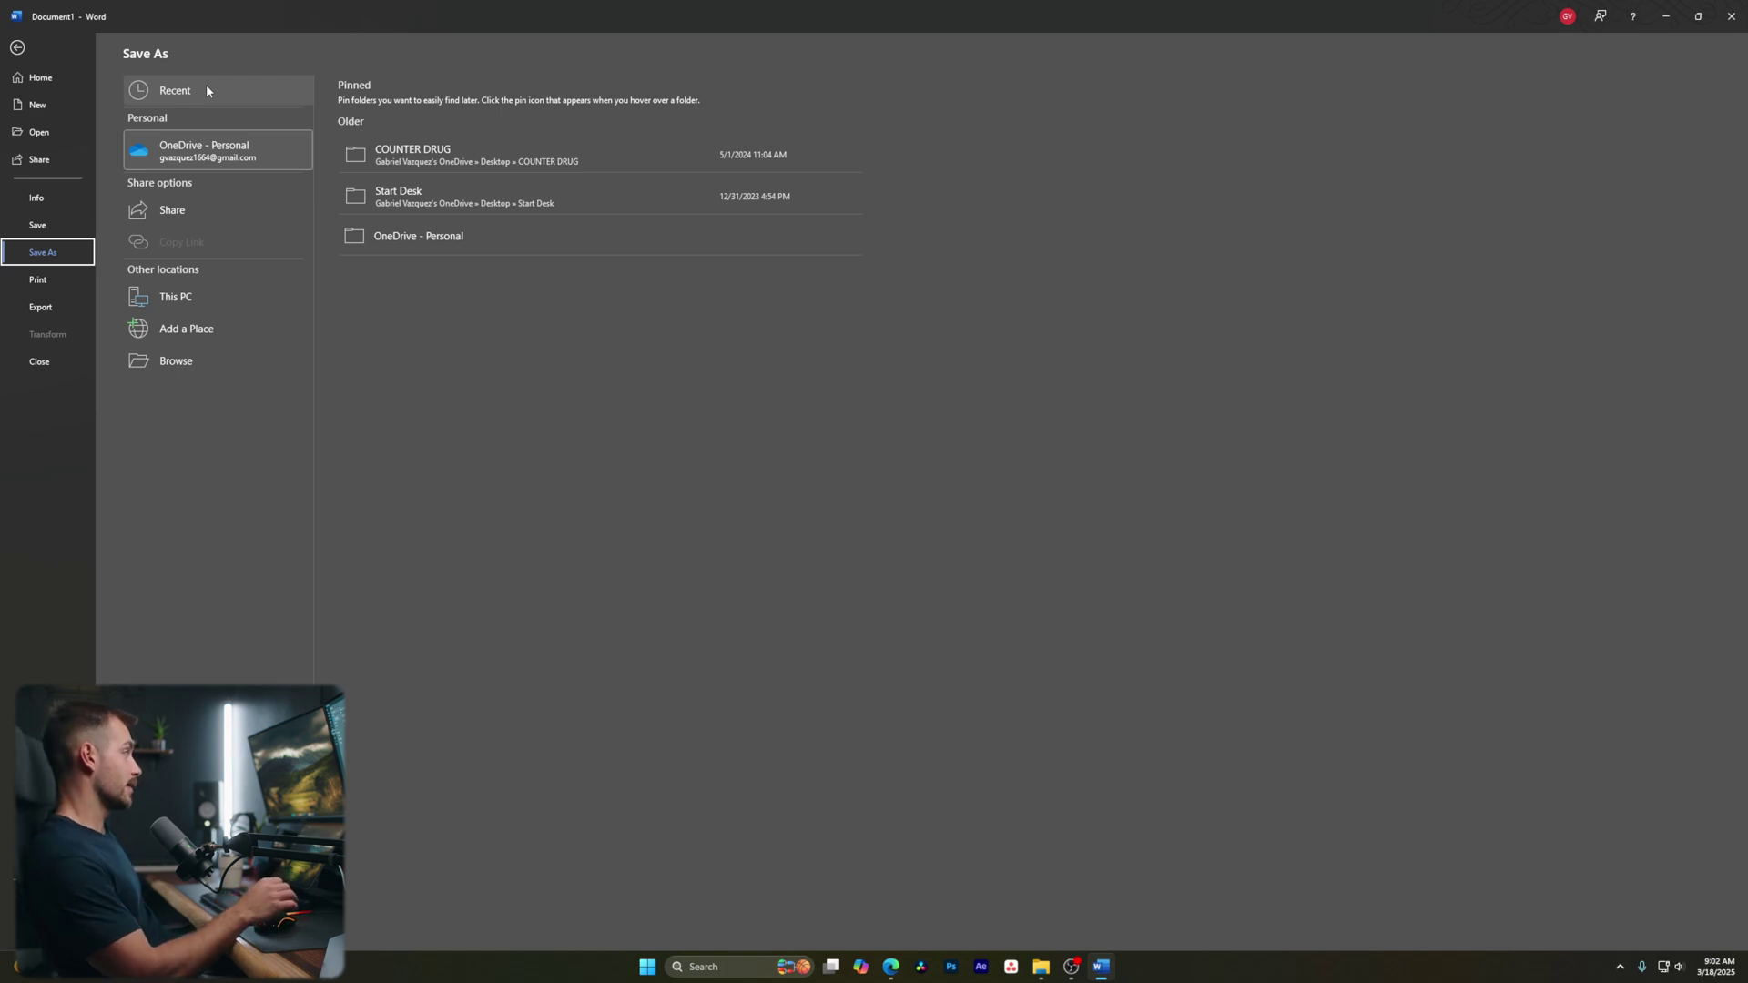
{"action": "left_click", "coordinate": [179, 296]}
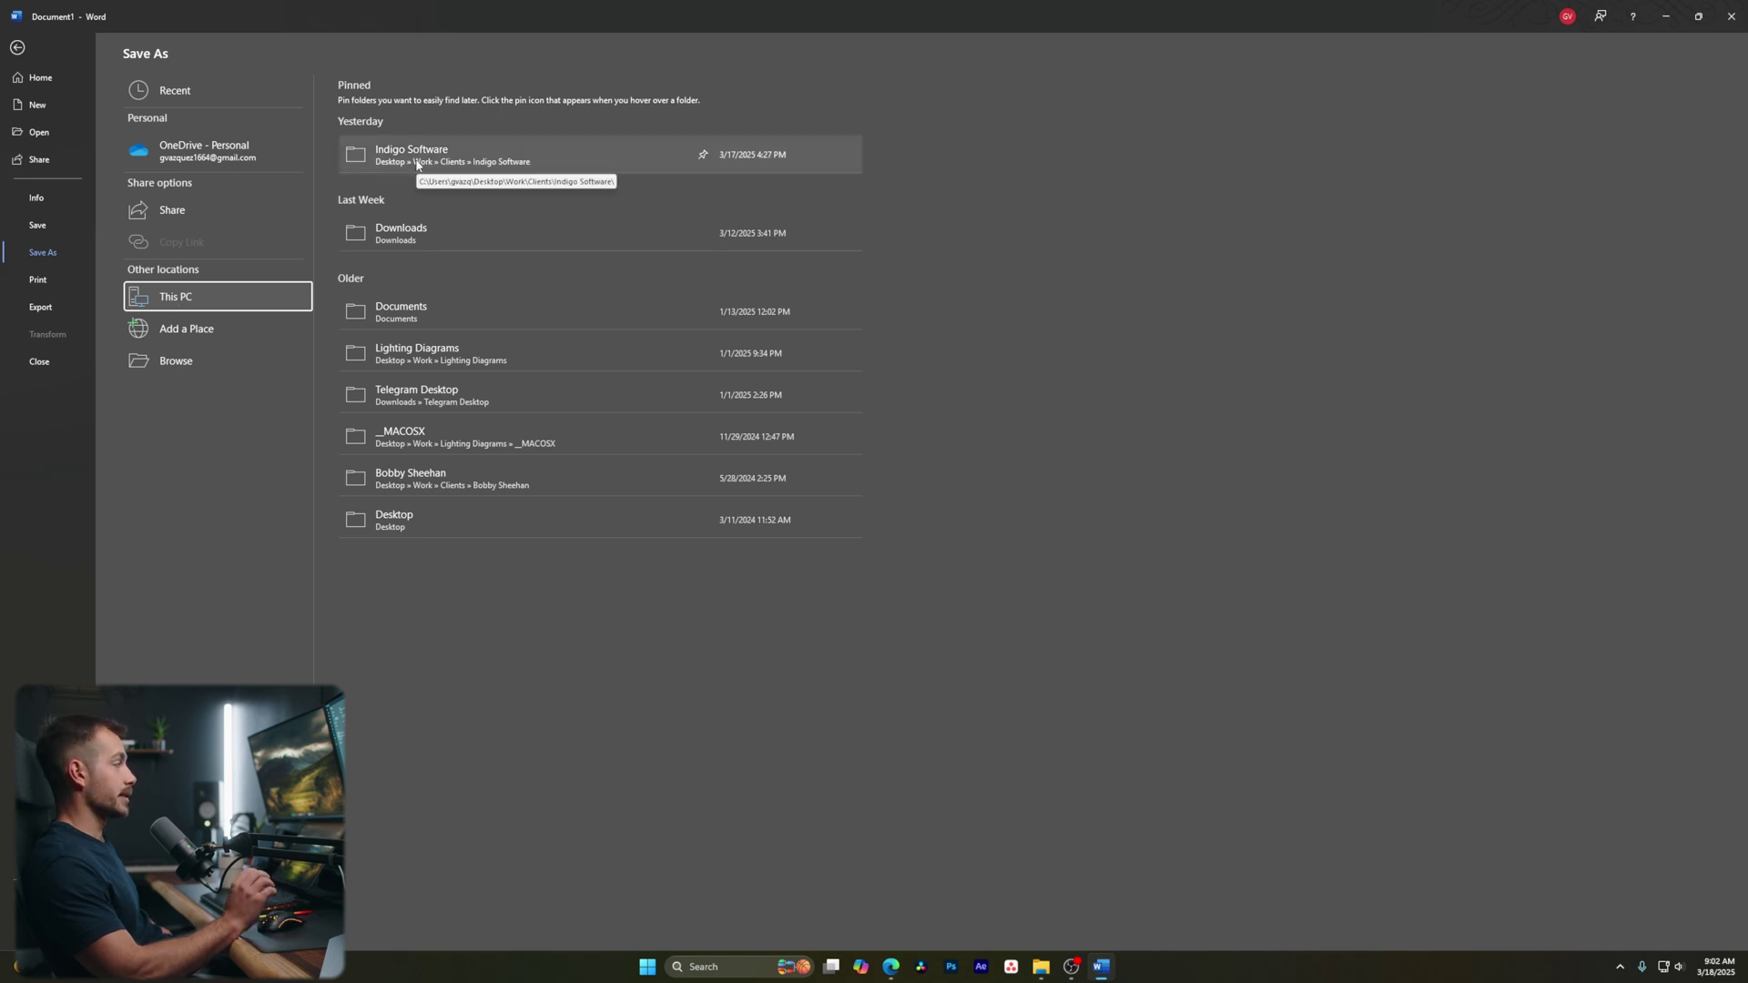
{"action": "left_click", "coordinate": [458, 166]}
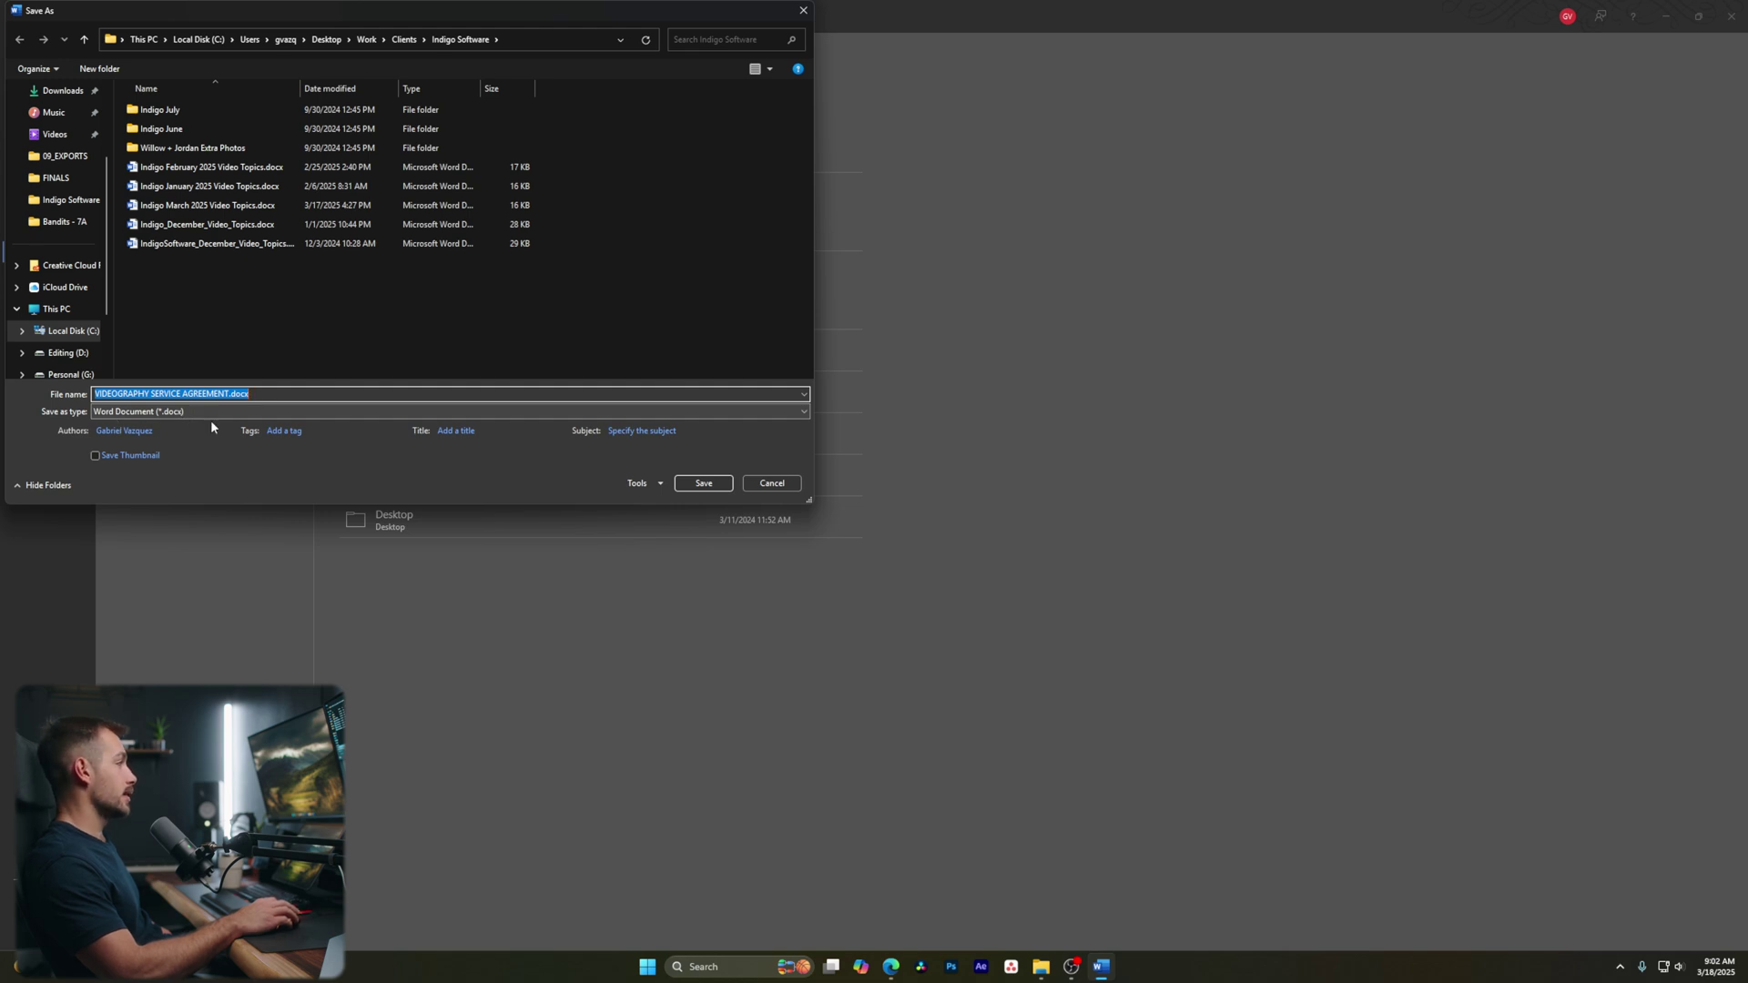
{"action": "left_click", "coordinate": [161, 415]}
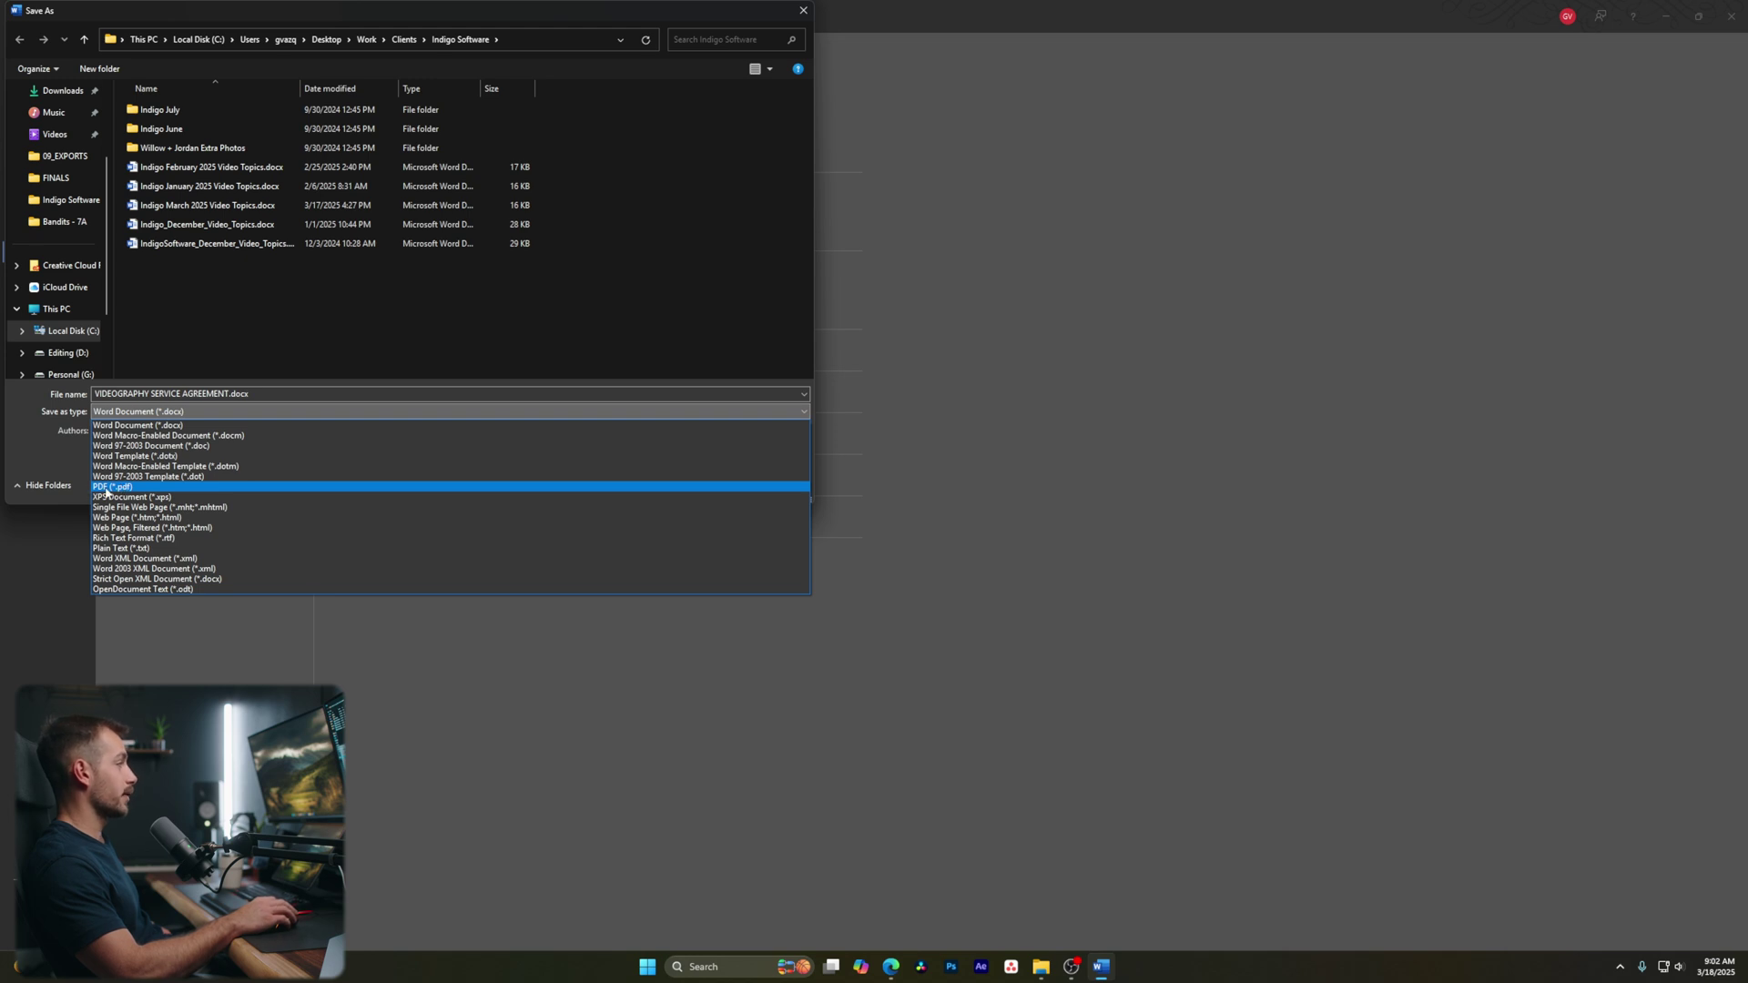
{"action": "left_click", "coordinate": [106, 488]}
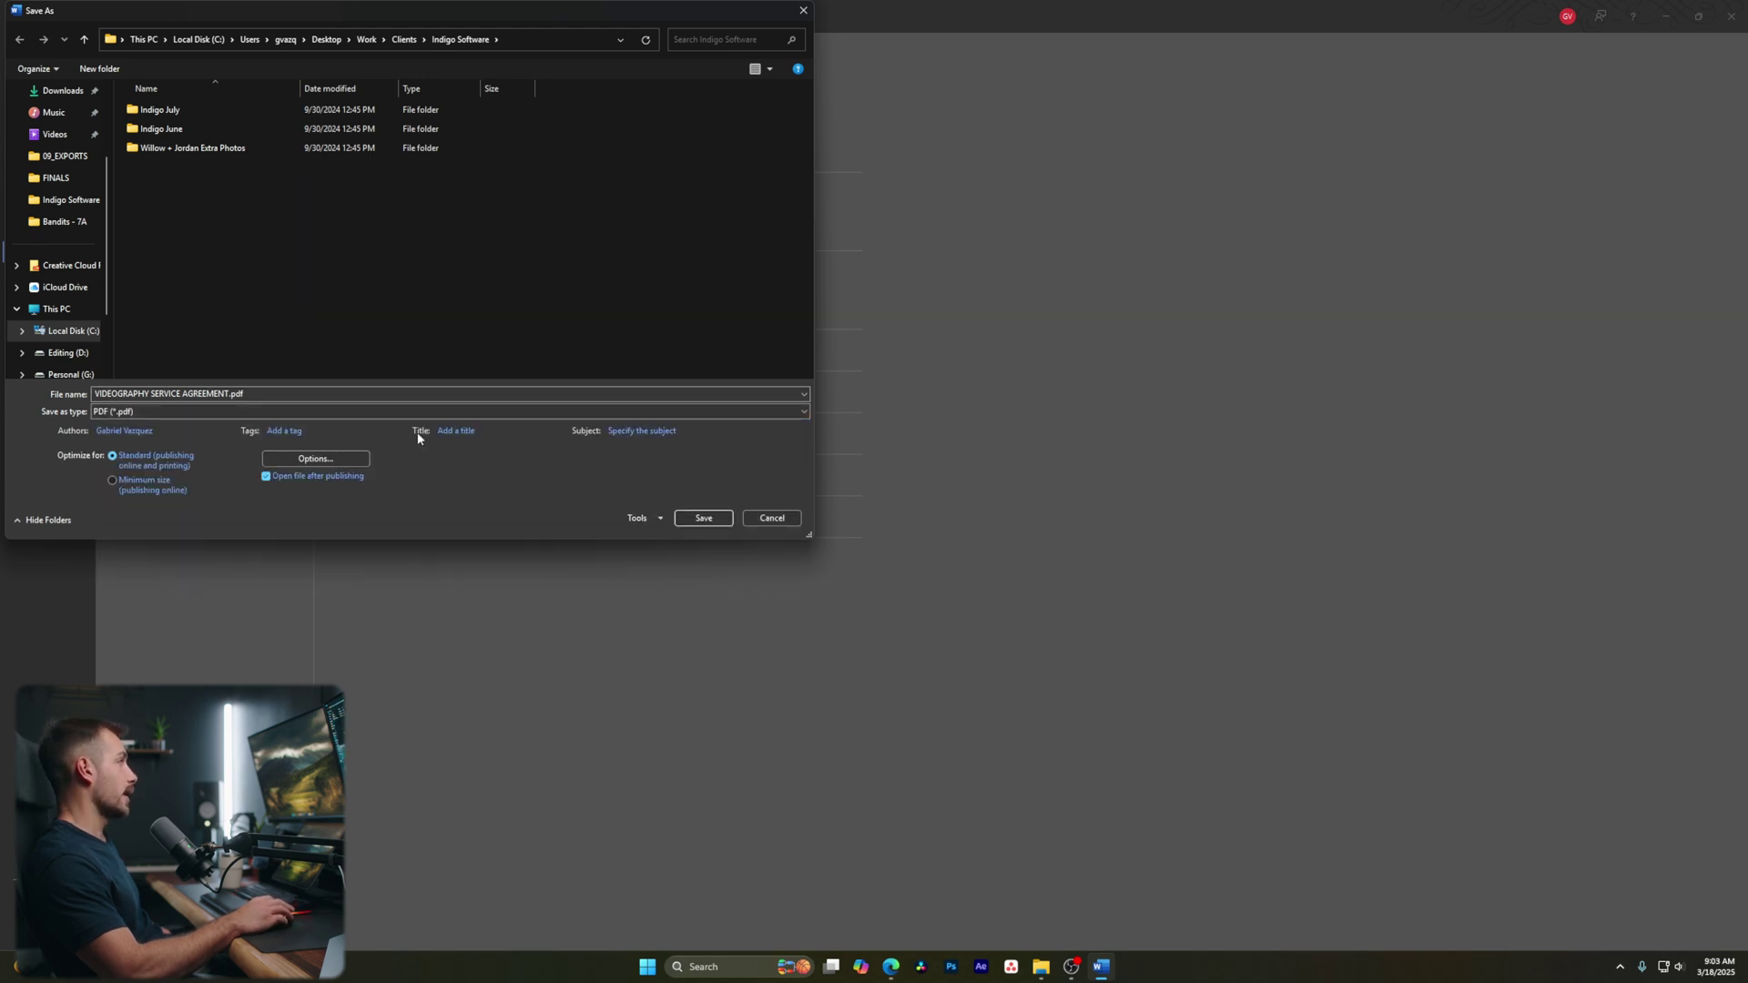
{"action": "left_click", "coordinate": [703, 518]}
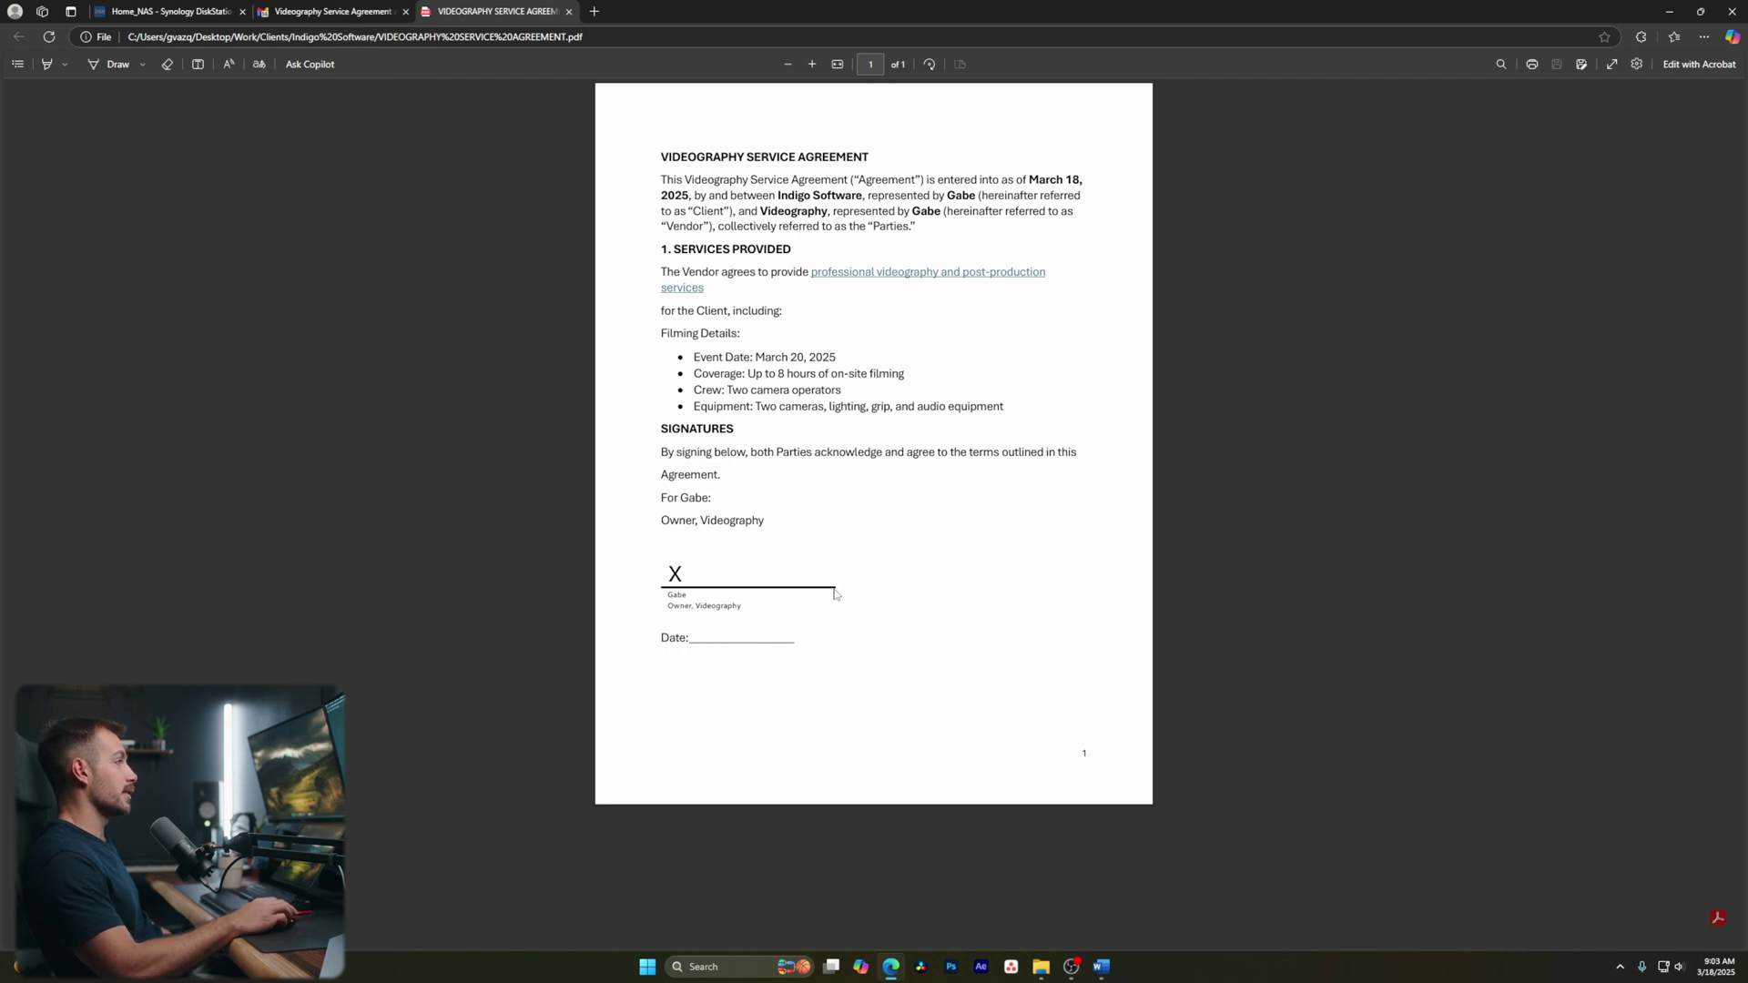
{"action": "key", "text": "alt+Tab"}
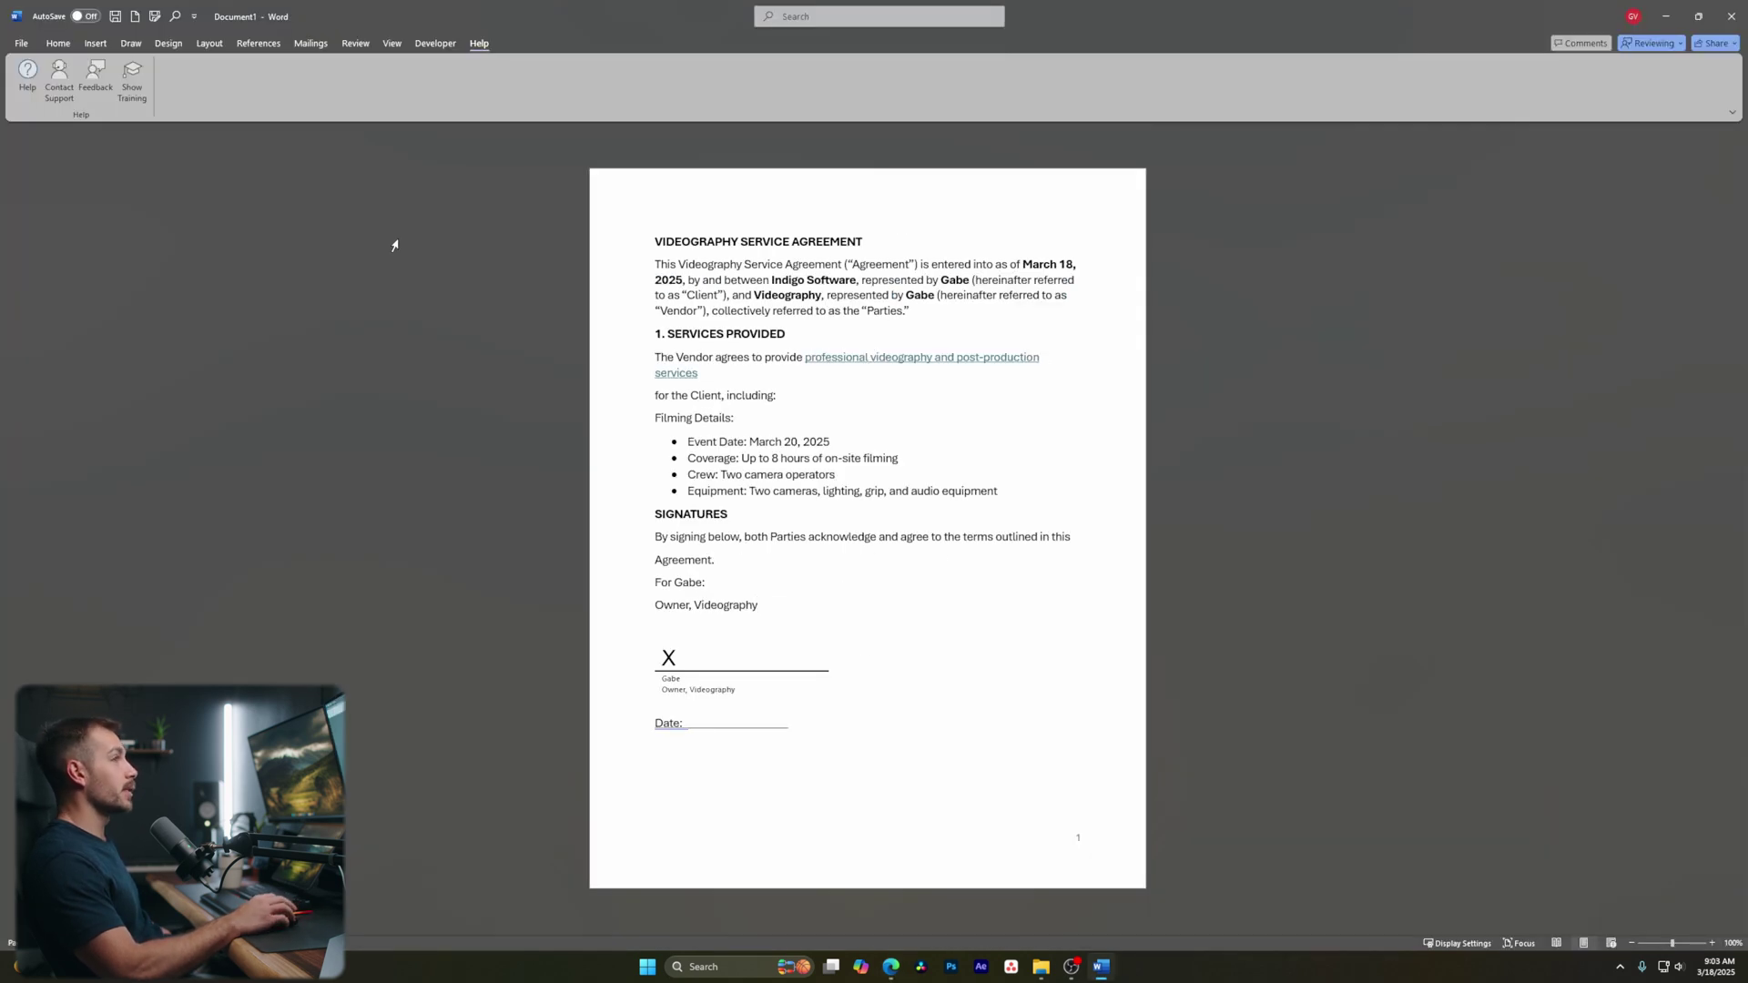
Save a Word Document copy, VIDEOGRAPHY SERVICE AGREEMENT.docx, into the Indigo Software folder
{"action": "left_click", "coordinate": [20, 44]}
{"action": "left_click", "coordinate": [42, 252]}
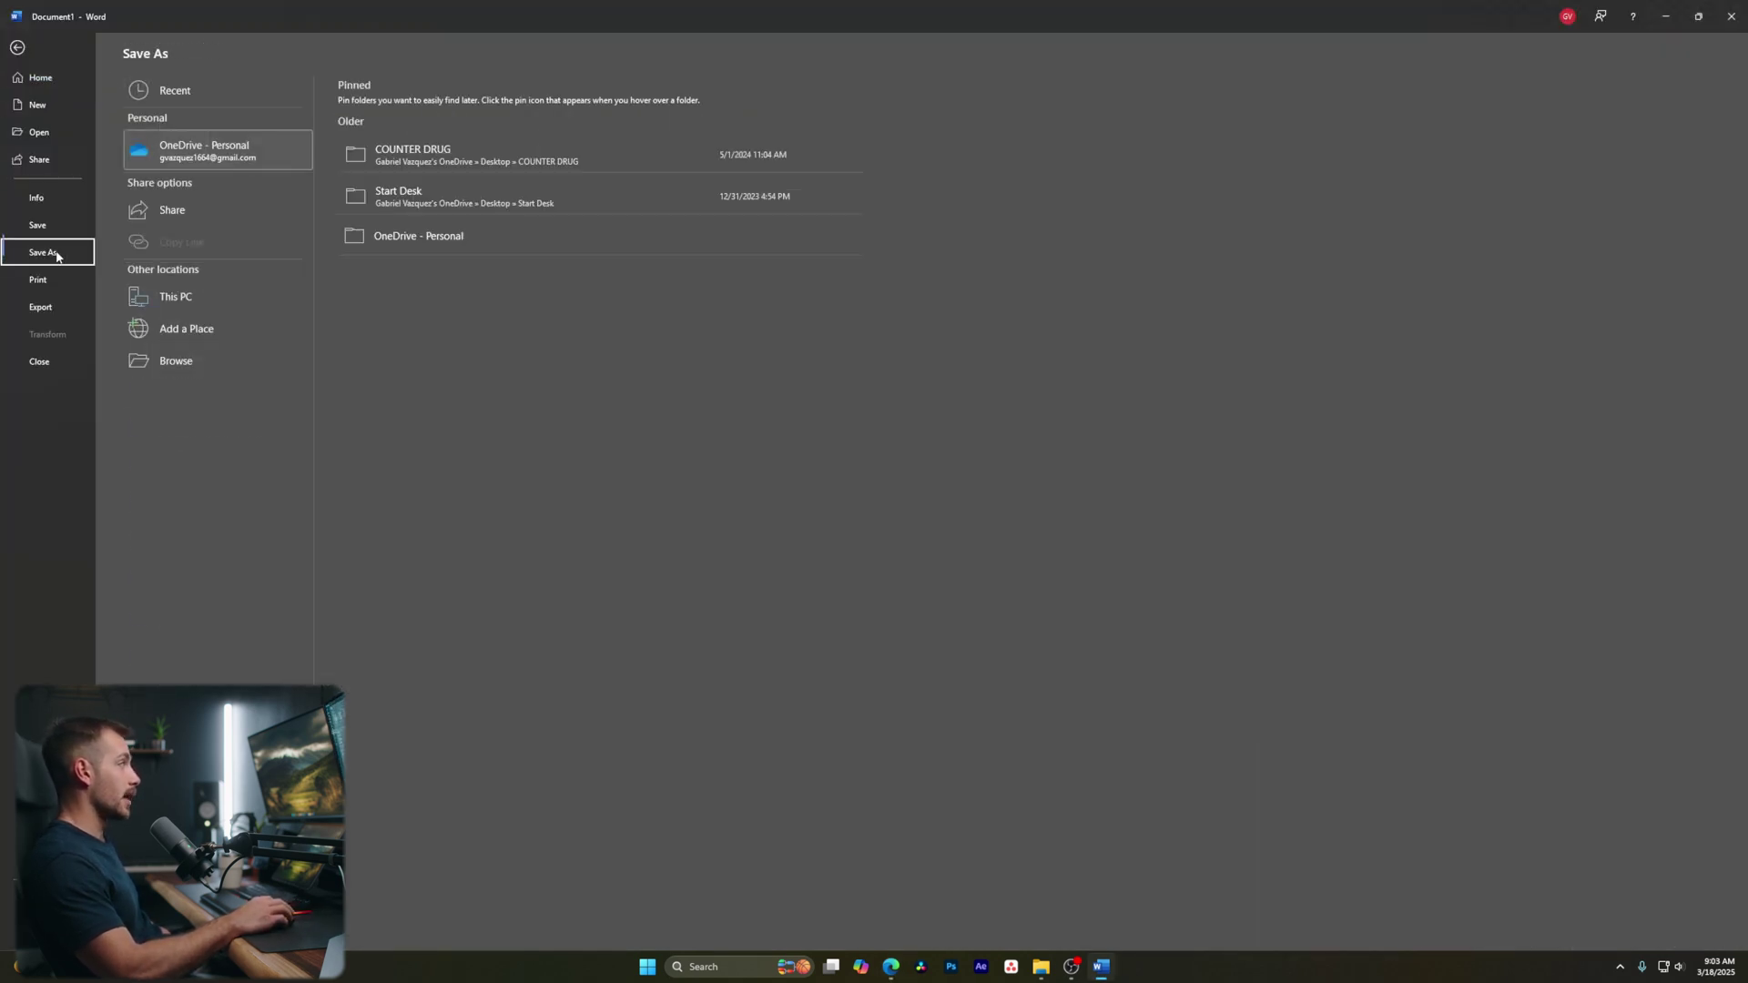
{"action": "left_click", "coordinate": [178, 298]}
{"action": "left_click", "coordinate": [409, 153]}
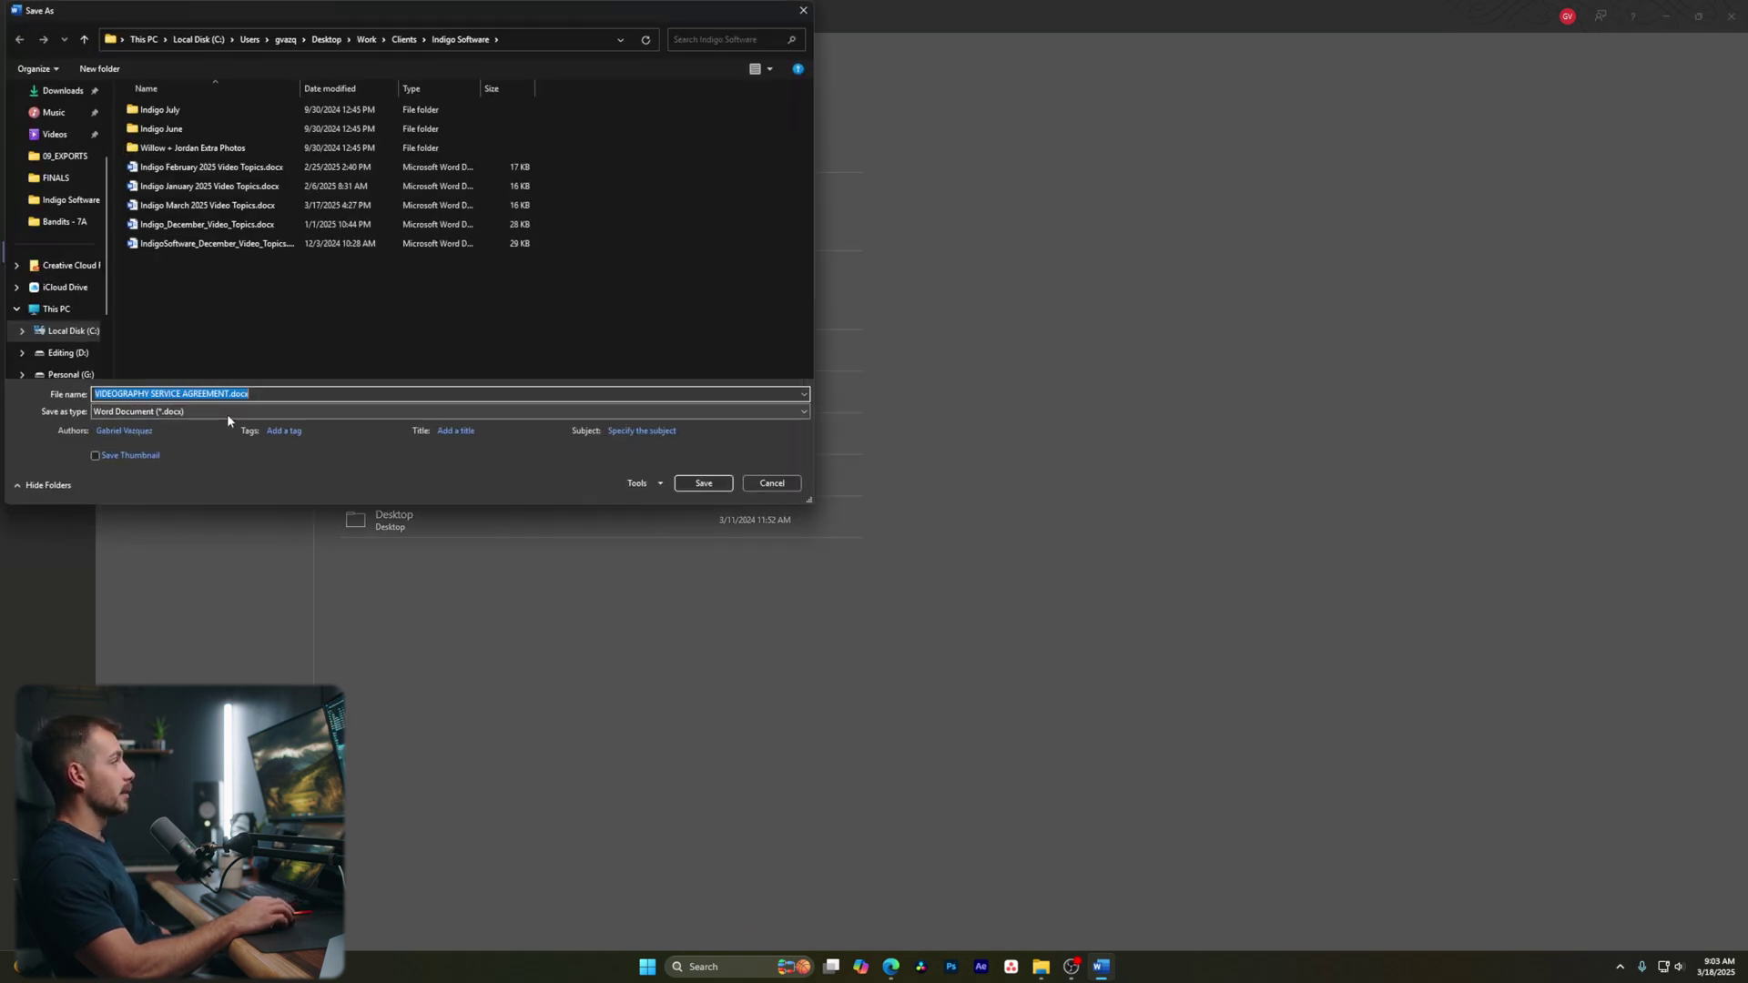
{"action": "left_click", "coordinate": [694, 483]}
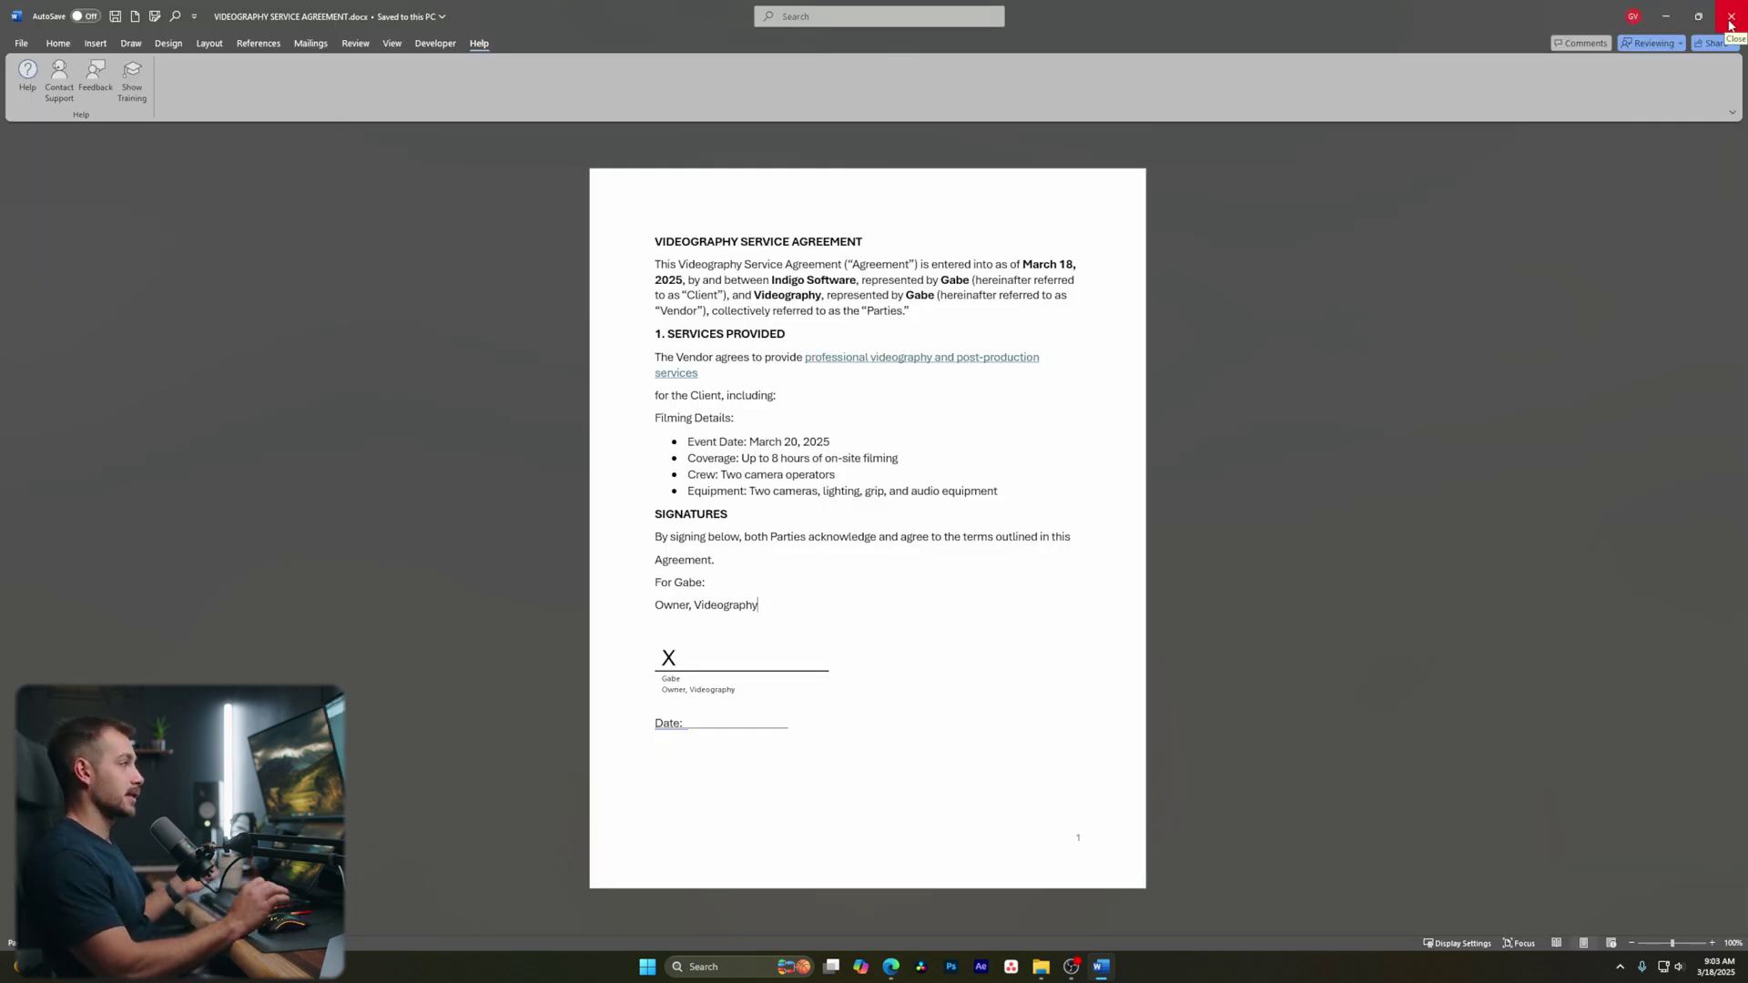
Close Word without saving Building Blocks, relaunch it and reopen VIDEOGRAPHY SERVICE AGREEMENT.docx
{"action": "left_click", "coordinate": [1737, 28]}
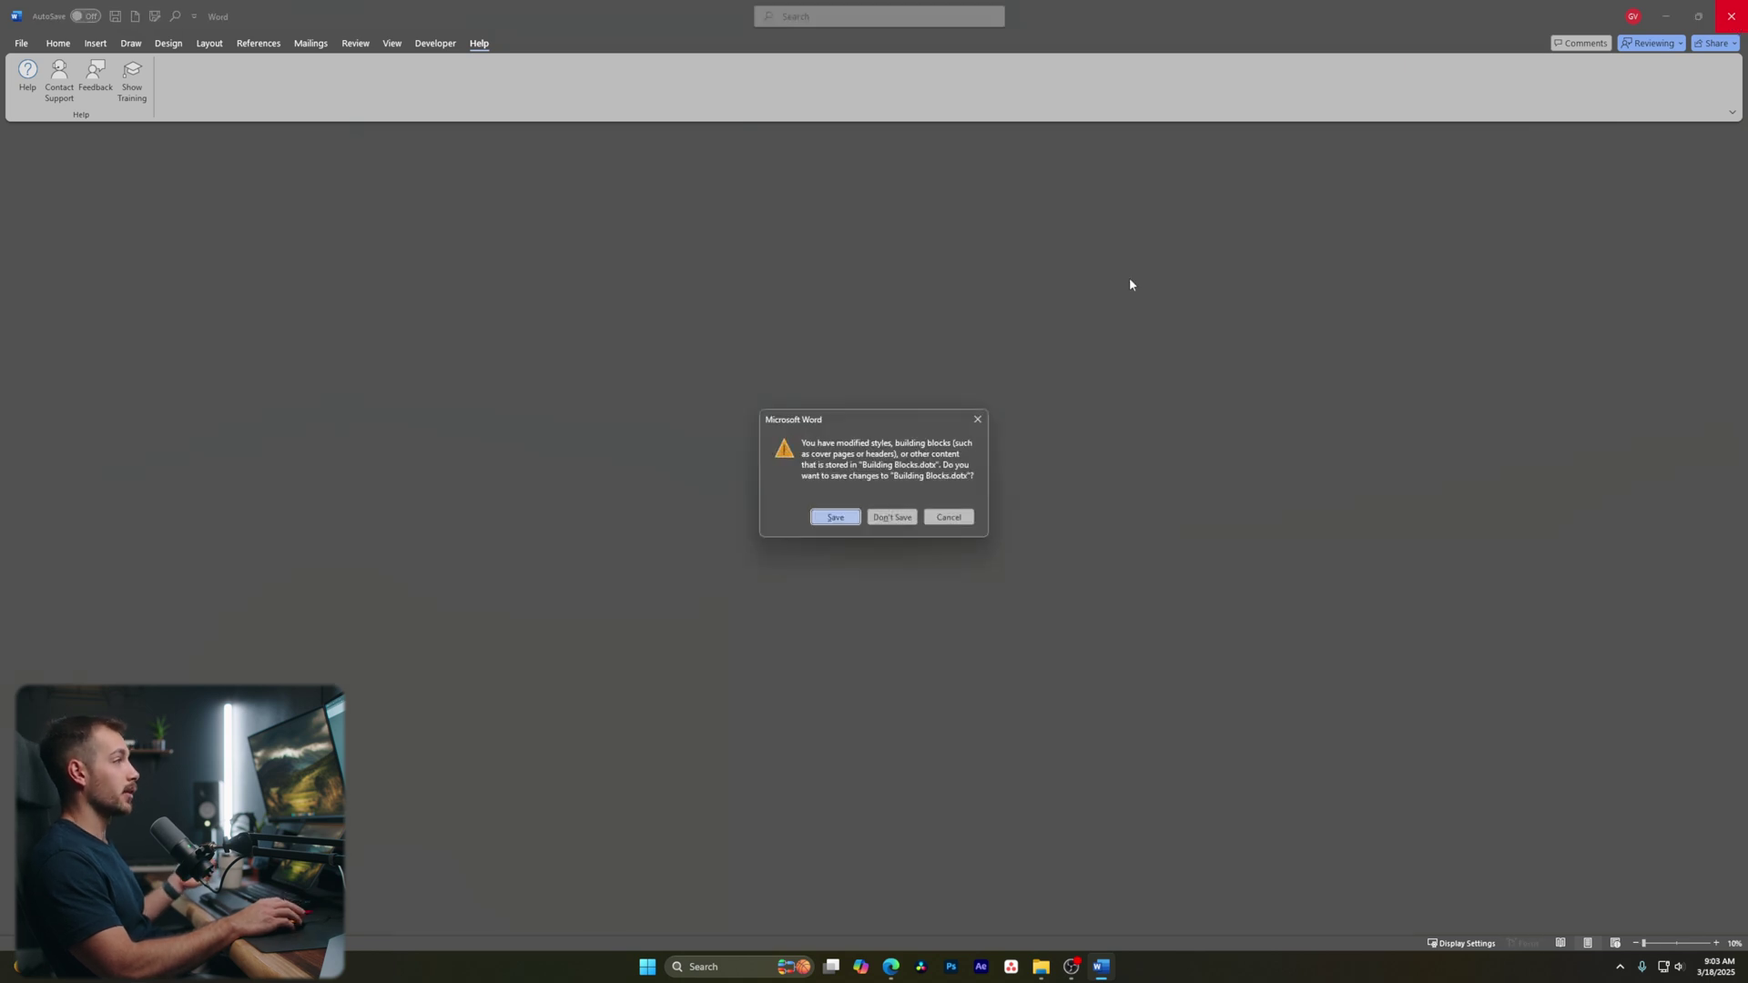
{"action": "left_click", "coordinate": [894, 509]}
{"action": "key", "text": "super"}
{"action": "type", "text": "word"}
{"action": "key", "text": "Return"}
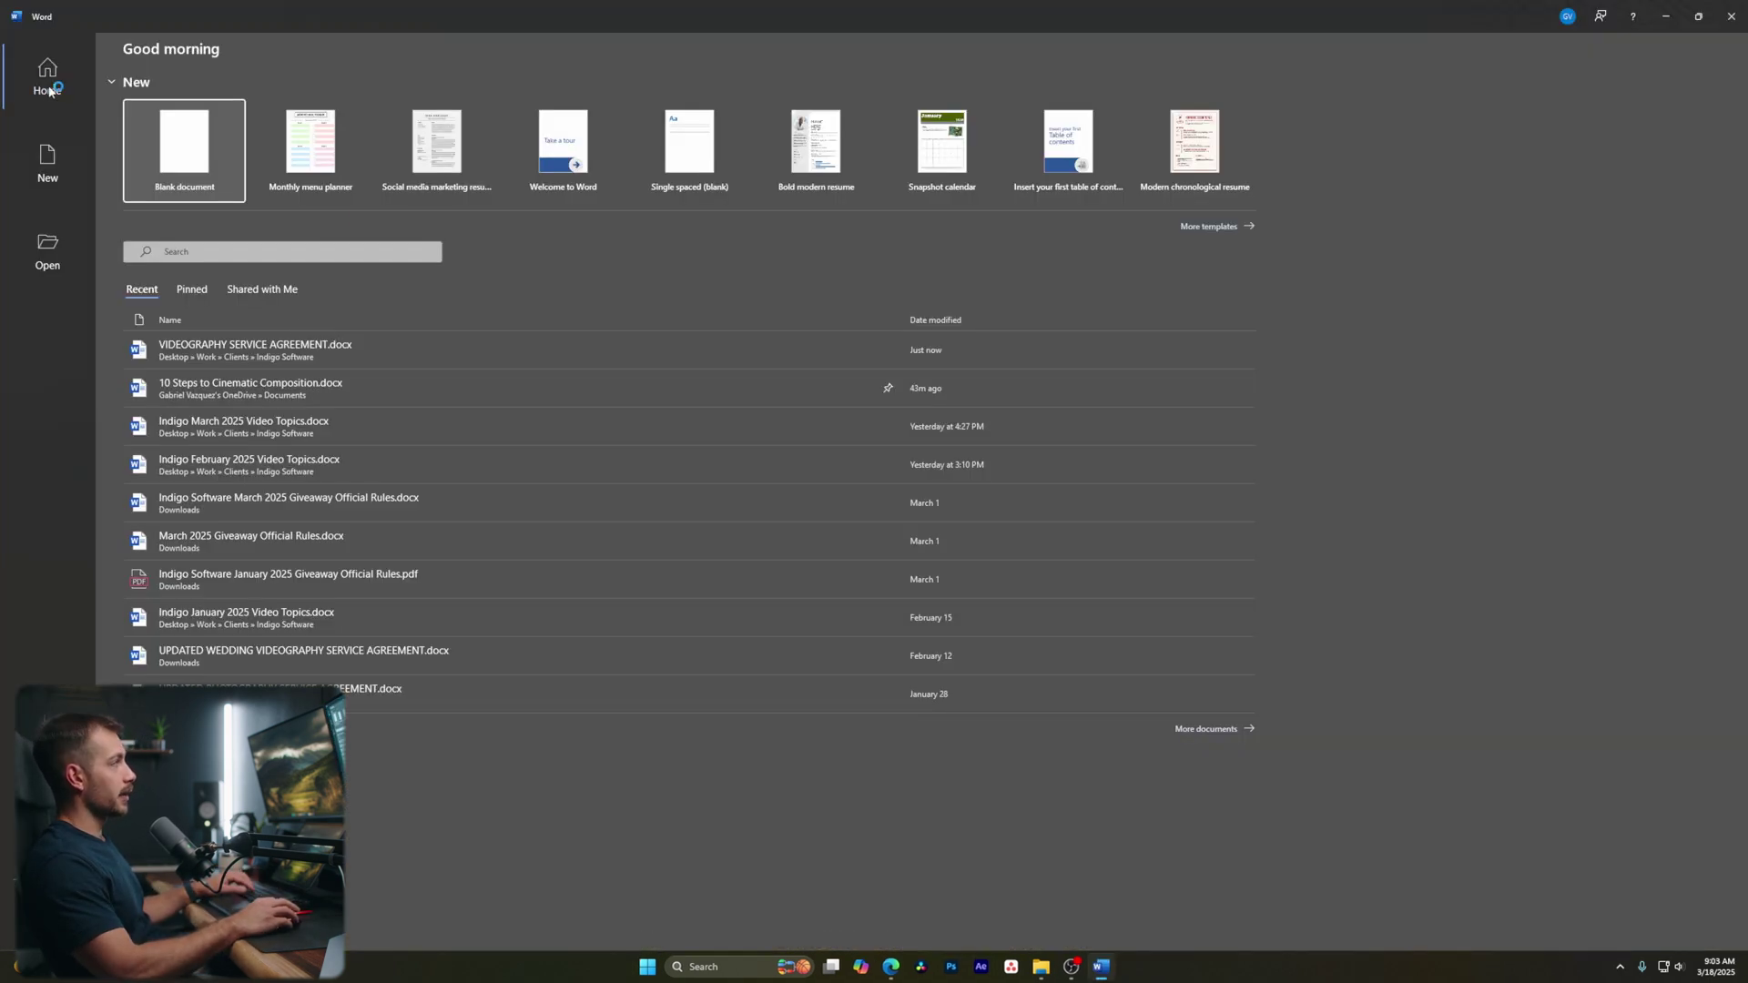
{"action": "left_click", "coordinate": [218, 348]}
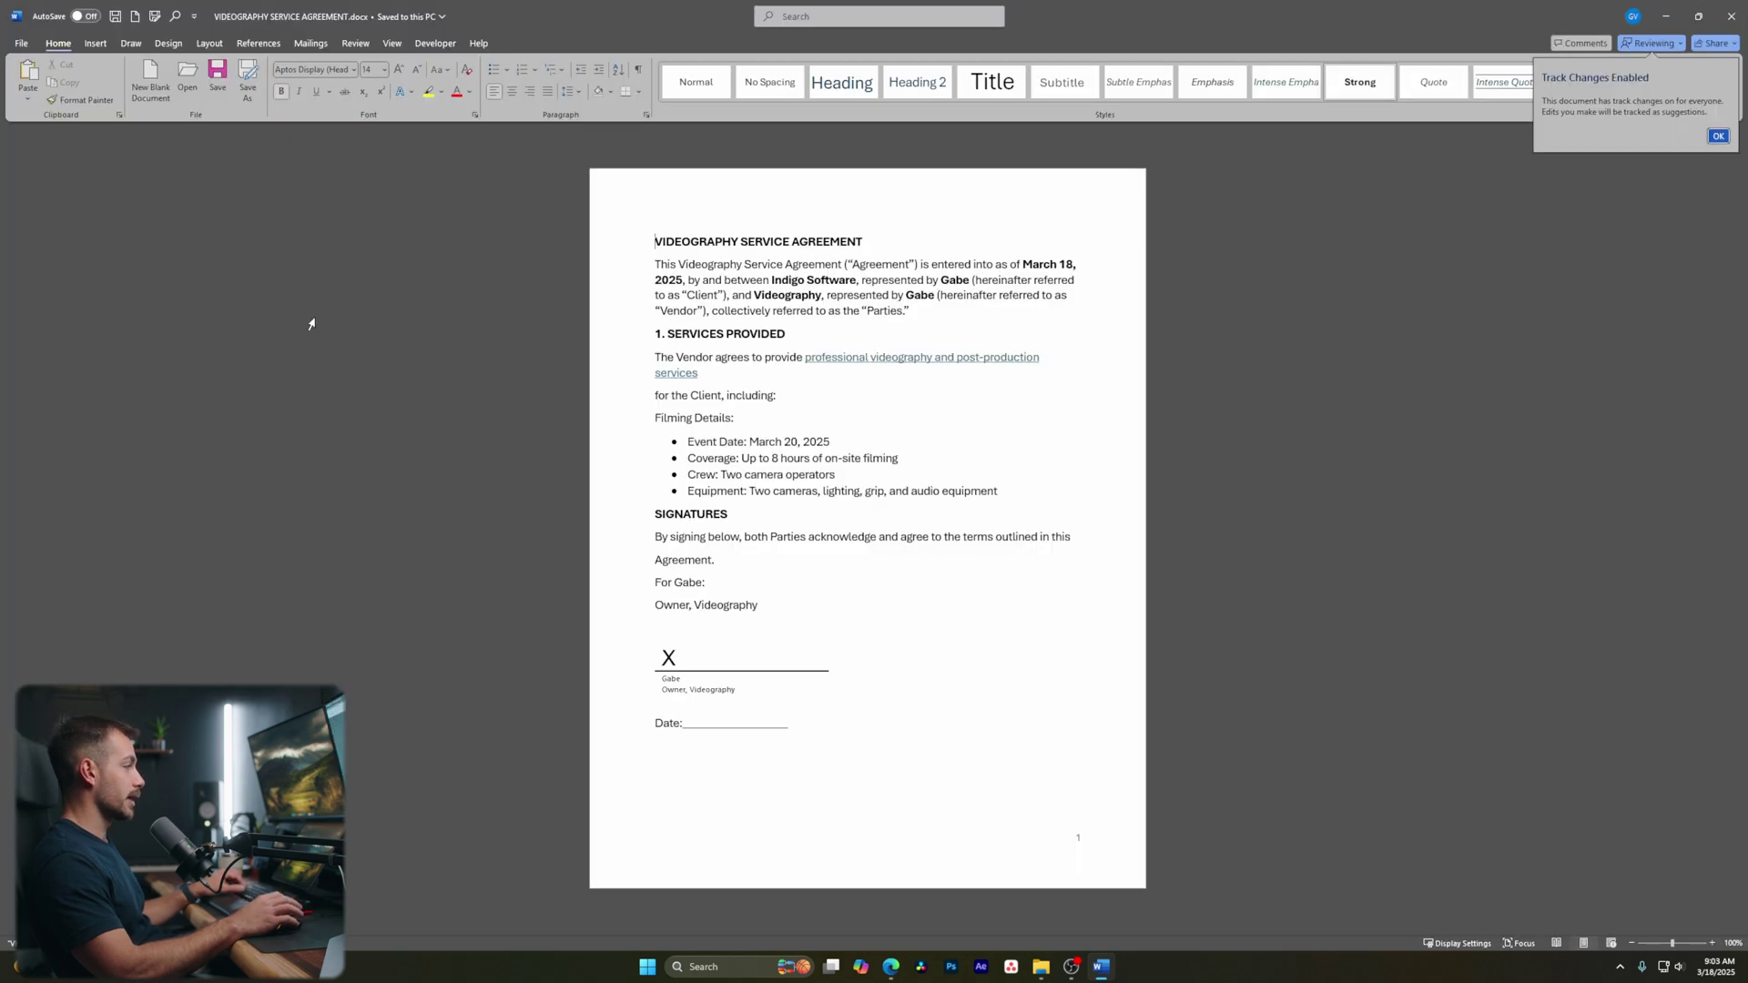
{"action": "left_click", "coordinate": [1719, 135]}
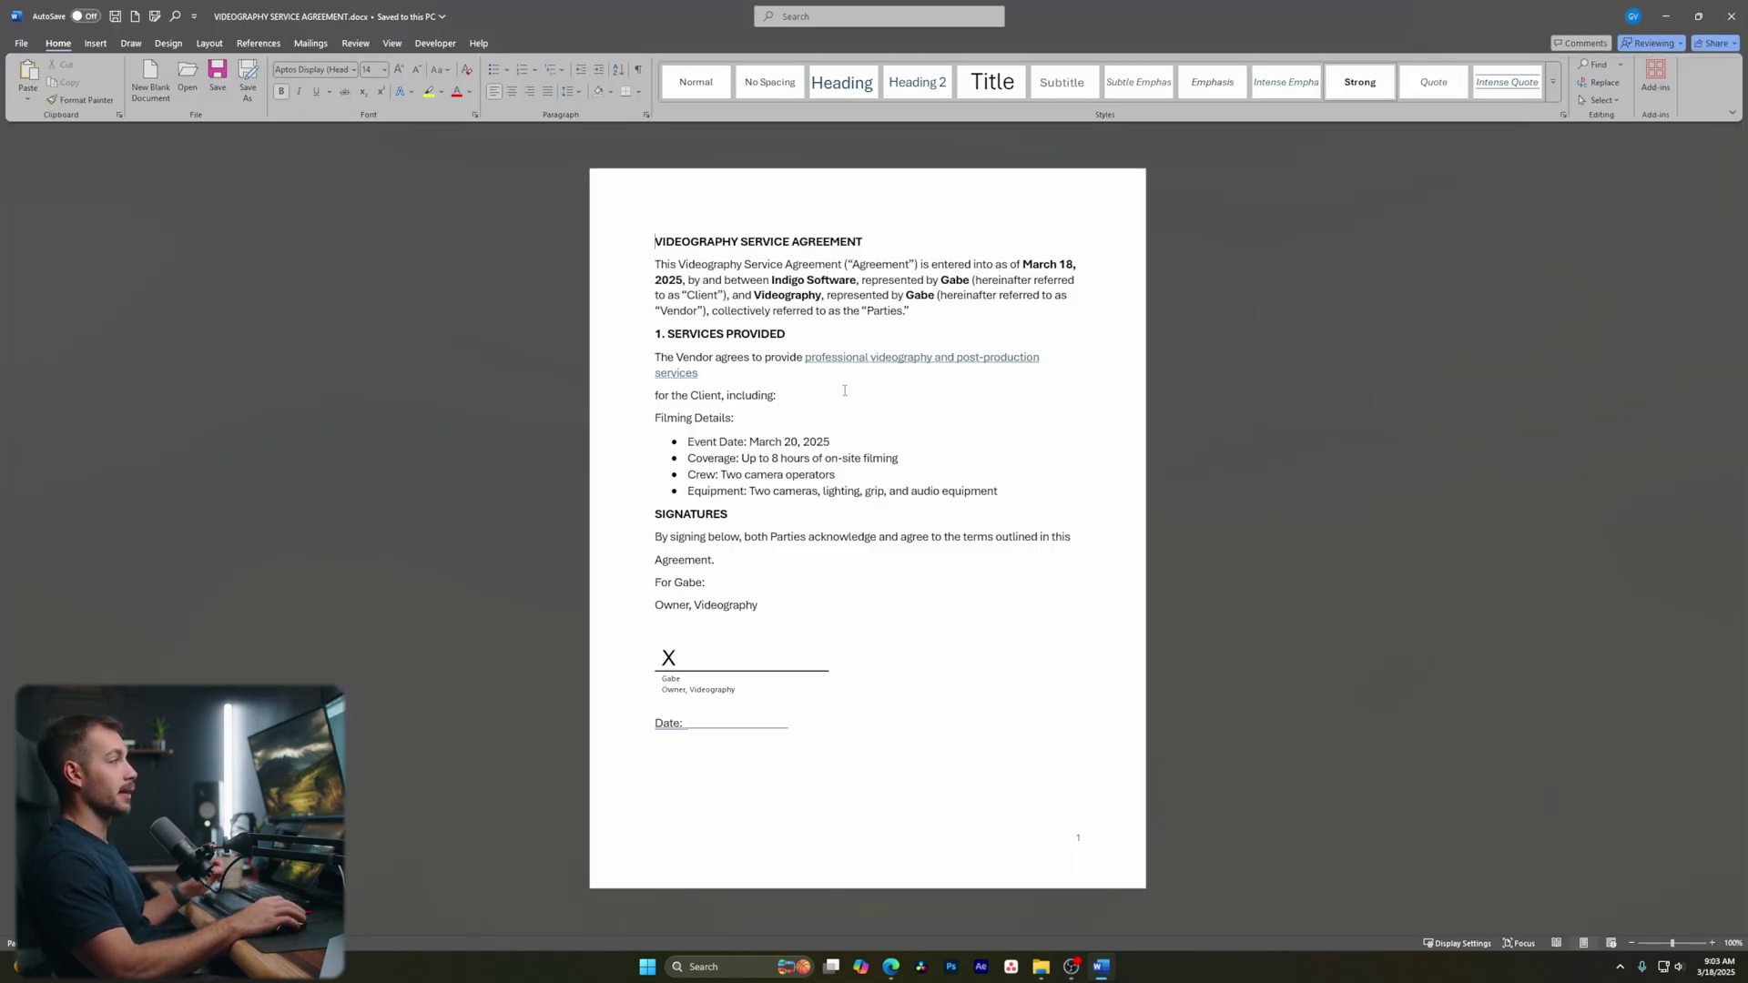